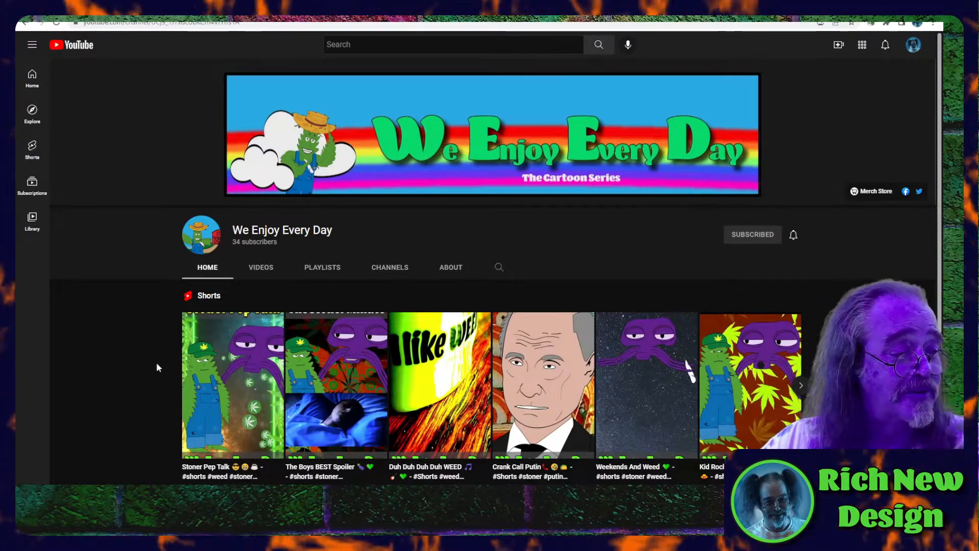
# - Look over the Shorts, full-length episodes and songs on the We Enjoy Every Day YouTube channel page
pyautogui.scroll(-5, 156, 362)
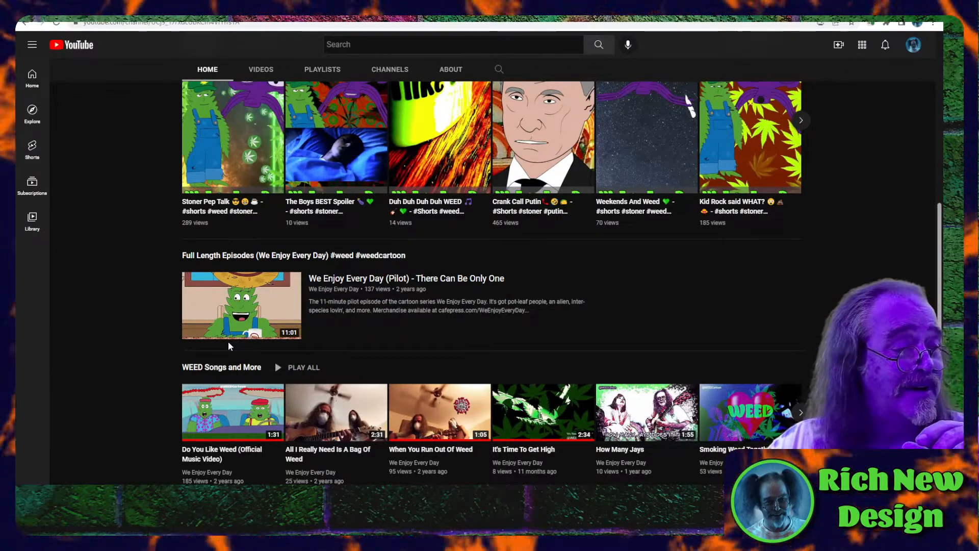
pyautogui.scroll(3, 228, 341)
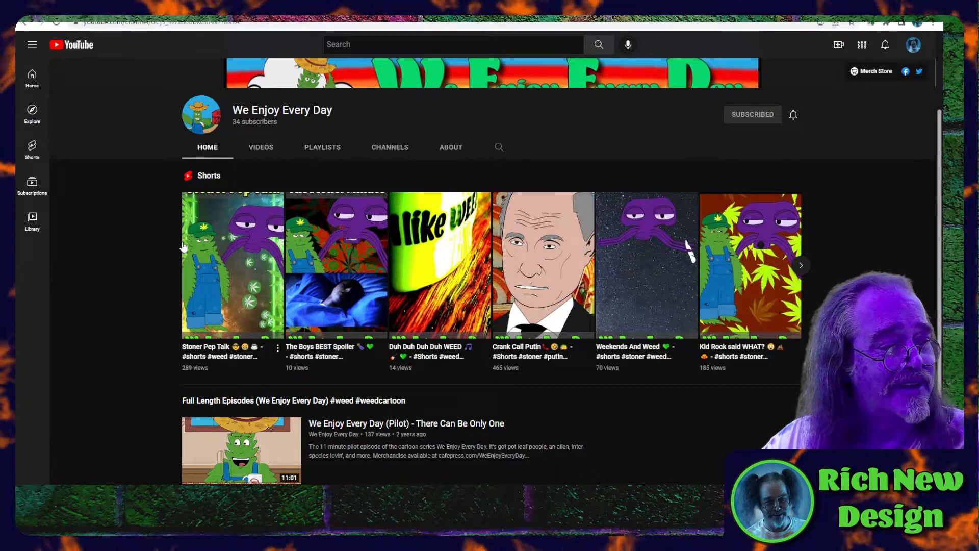
pyautogui.scroll(1, 156, 245)
pyautogui.scroll(1, 155, 241)
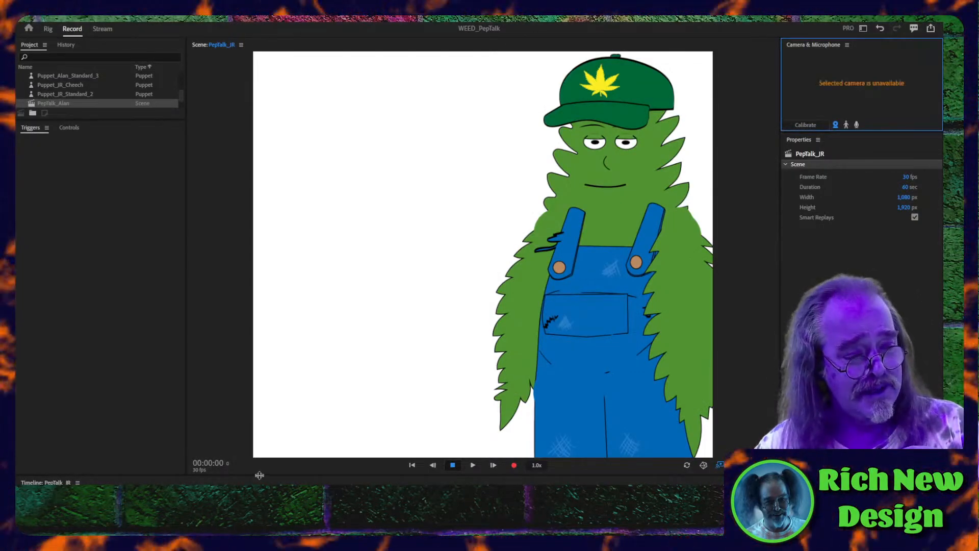
# - Switch to Character Animator and enlarge the timeline area below the PepTalk_JR scene
pyautogui.moveTo(257, 474); pyautogui.dragTo(260, 371)
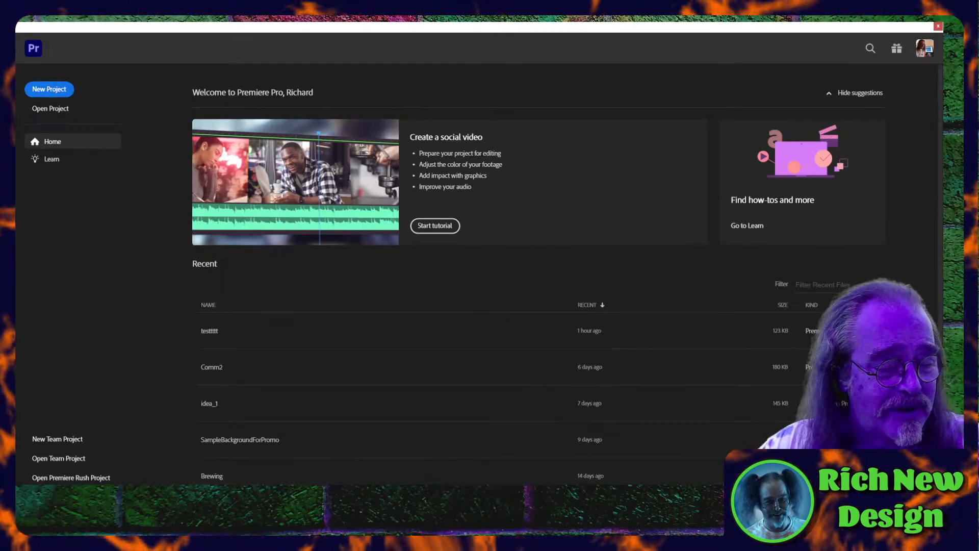
# - Switch to the We Enjoy Every Day YouTube channel in Chrome and play the Crank Call Putin short
pyautogui.click(220, 533)
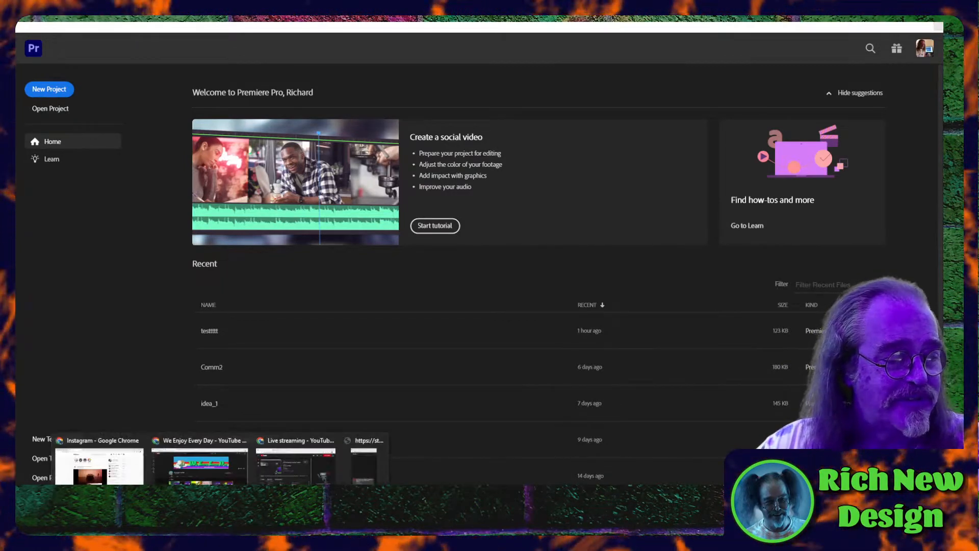
pyautogui.click(195, 448)
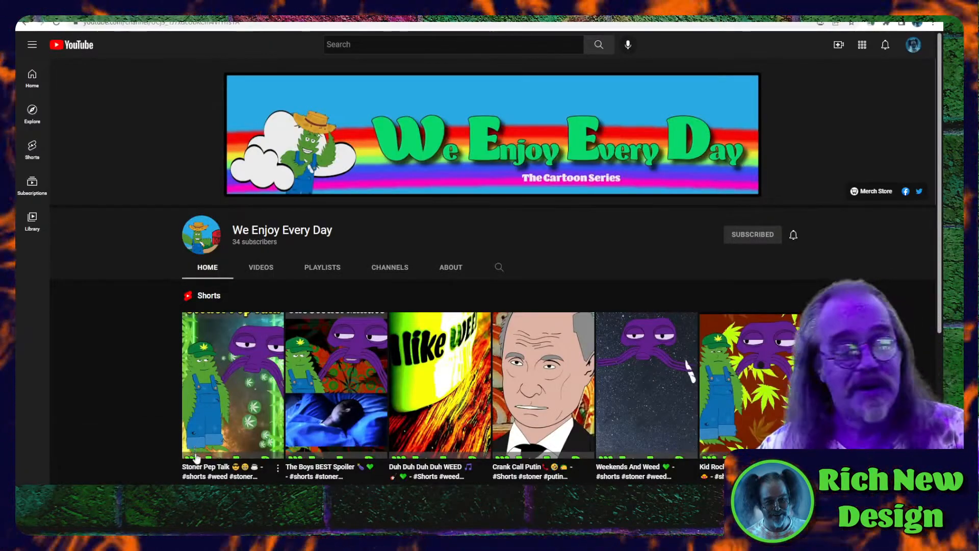
pyautogui.scroll(-1, 313, 412)
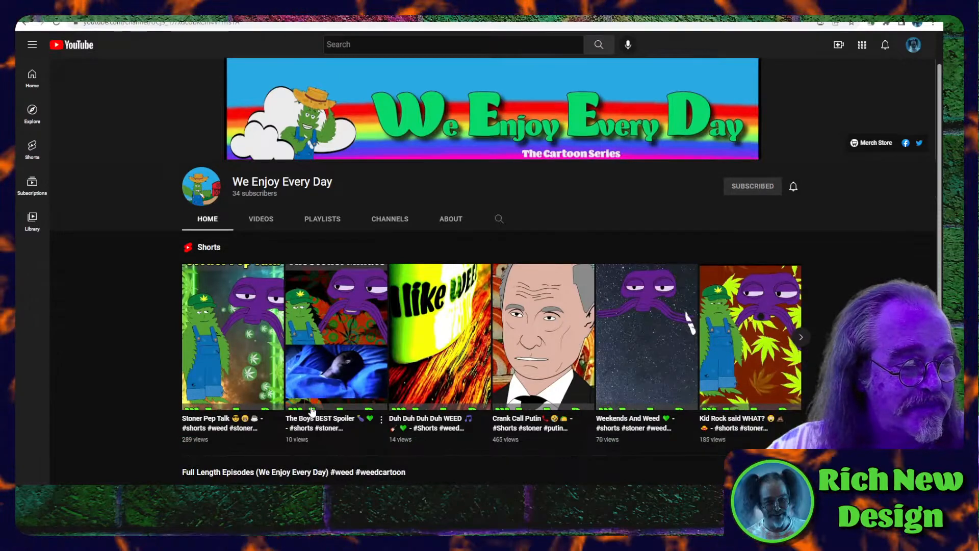
pyautogui.scroll(-1, 312, 411)
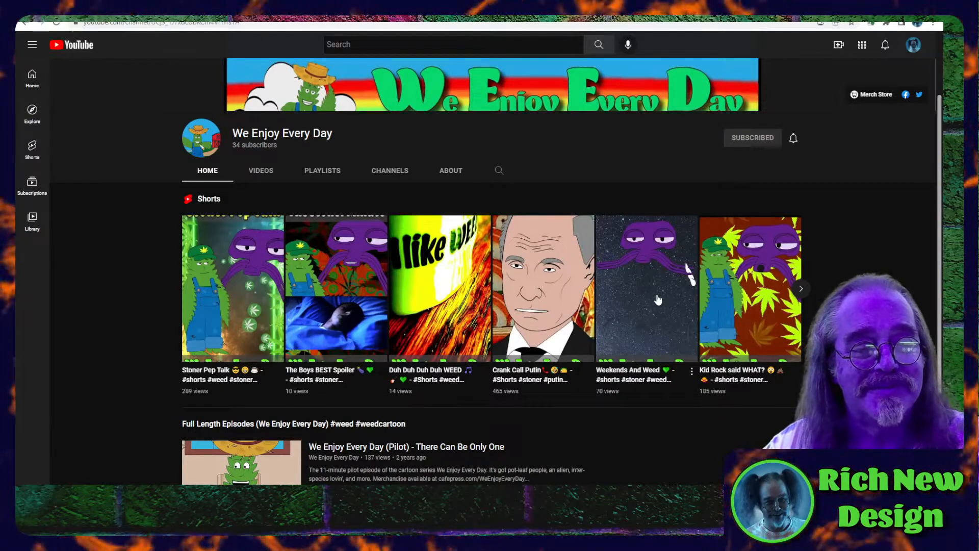
pyautogui.click(557, 301)
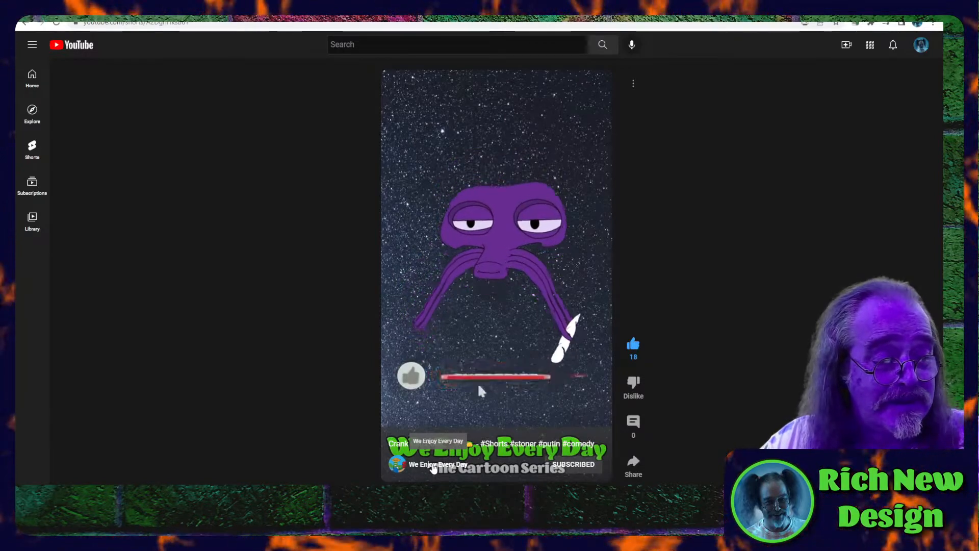
# - Return from the short to the We Enjoy Every Day channel page and look over its video sections
pyautogui.click(434, 465)
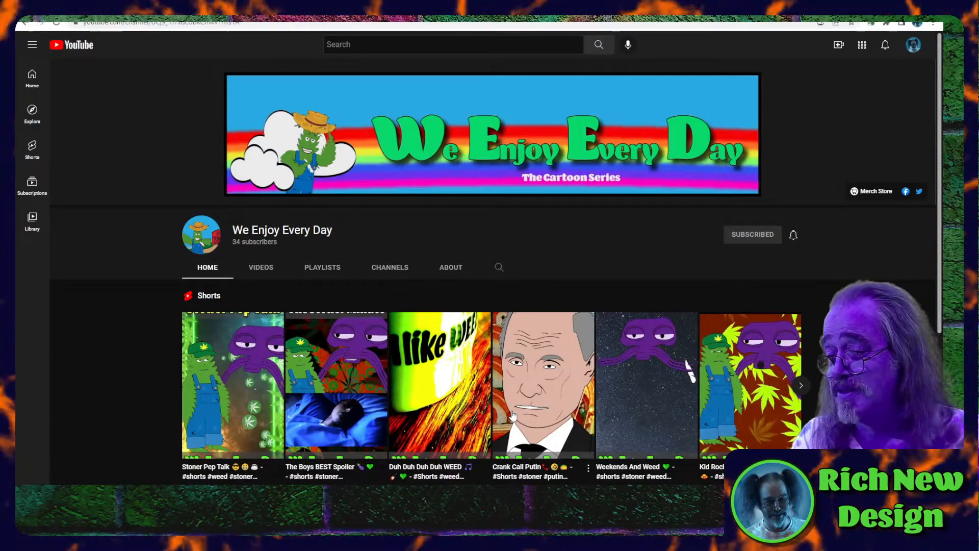
pyautogui.scroll(-5, 512, 415)
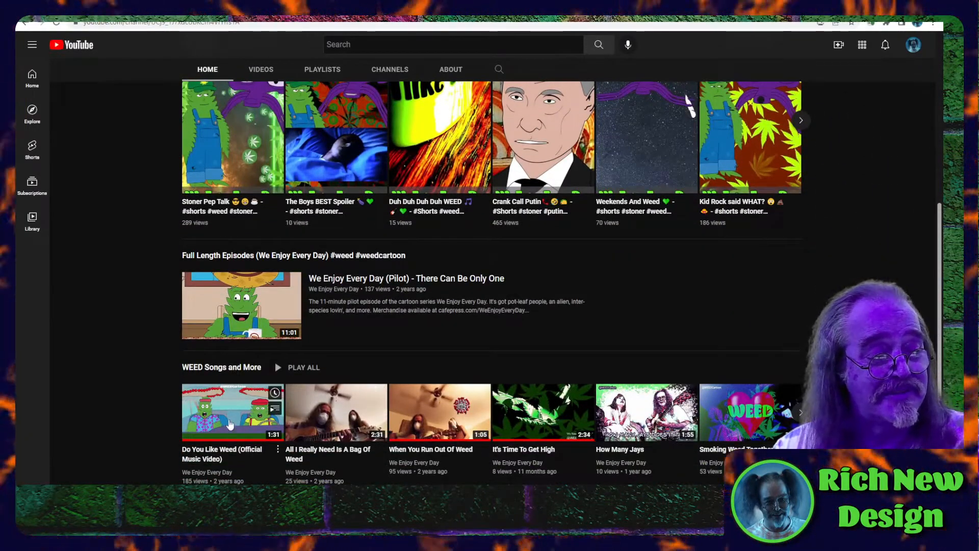
pyautogui.scroll(5, 451, 351)
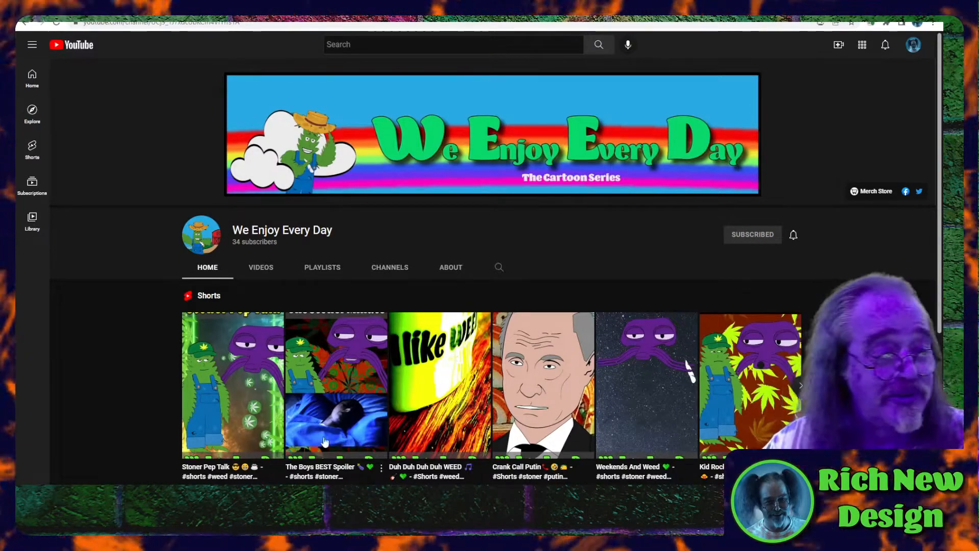
# - Switch to Character Animator, find the PepTalk scenes among the project items and open PepTalk_JR
pyautogui.hotkey('alt', 'Tab')
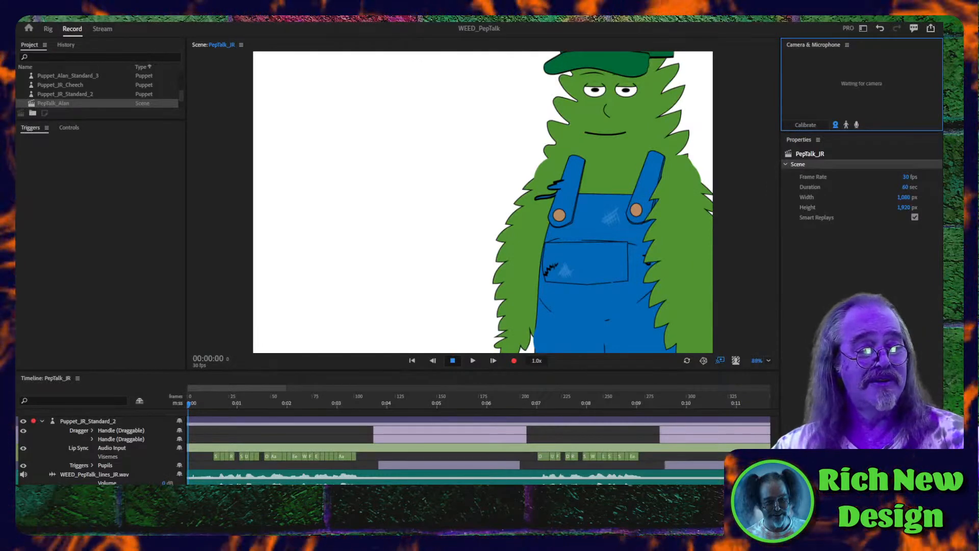
pyautogui.moveTo(273, 519)
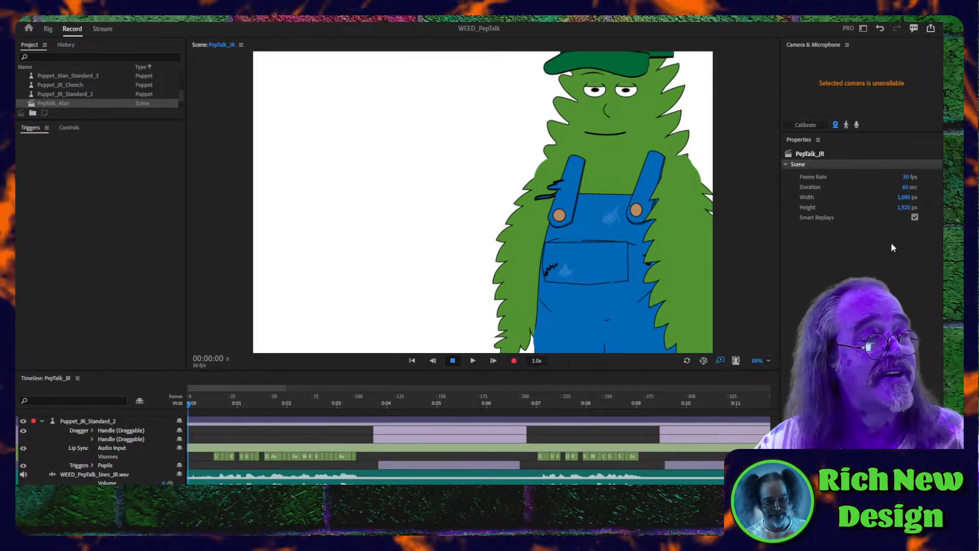
pyautogui.scroll(3, 84, 102)
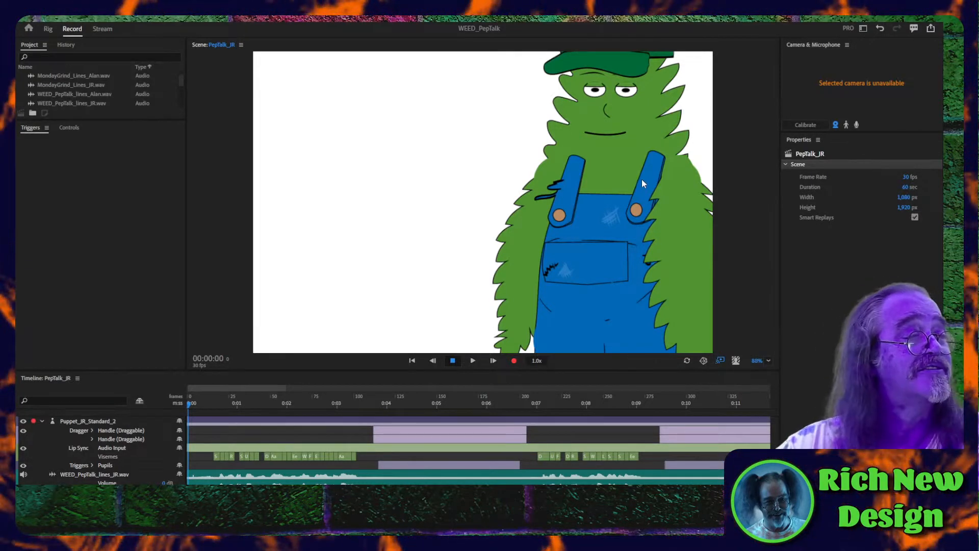
pyautogui.scroll(-3, 44, 90)
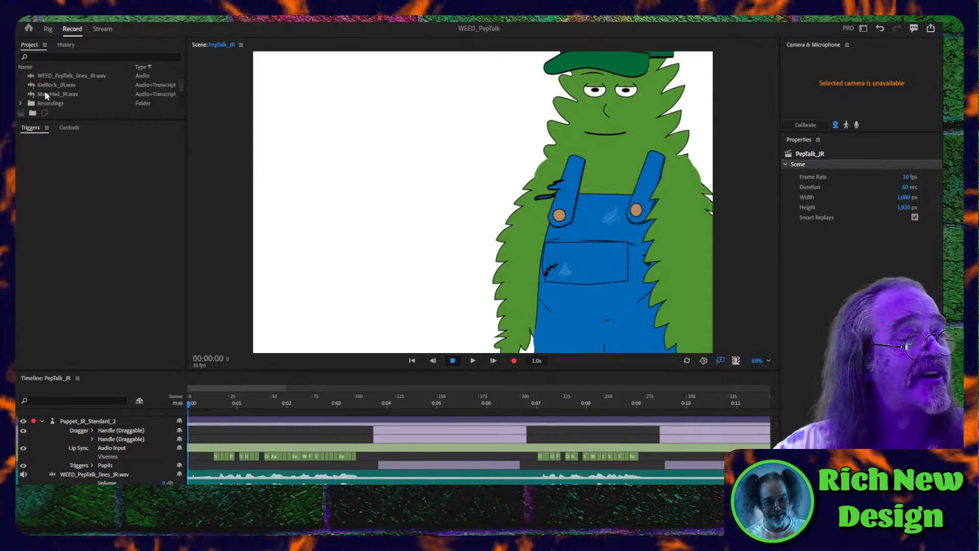
pyautogui.scroll(-3, 52, 97)
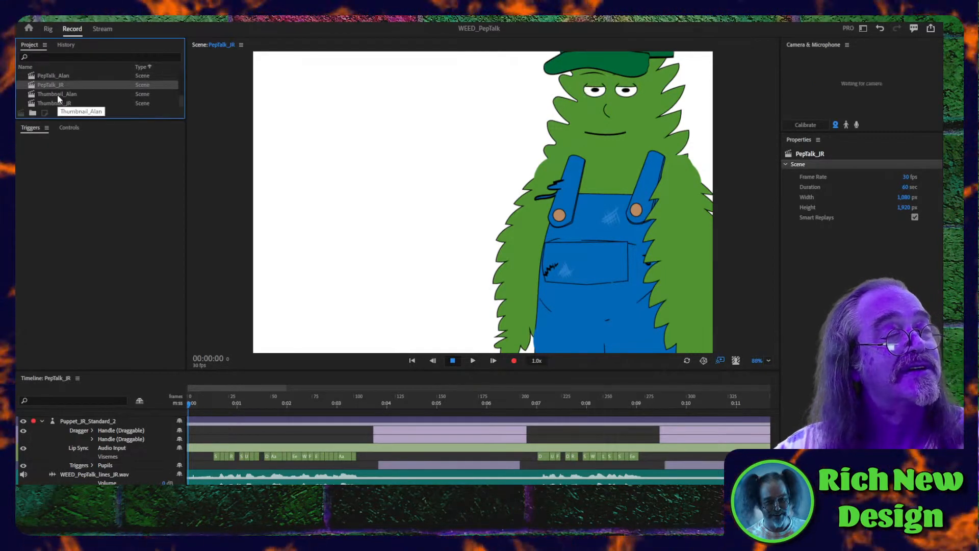
pyautogui.click(56, 92)
pyautogui.click(56, 86)
pyautogui.click(54, 75)
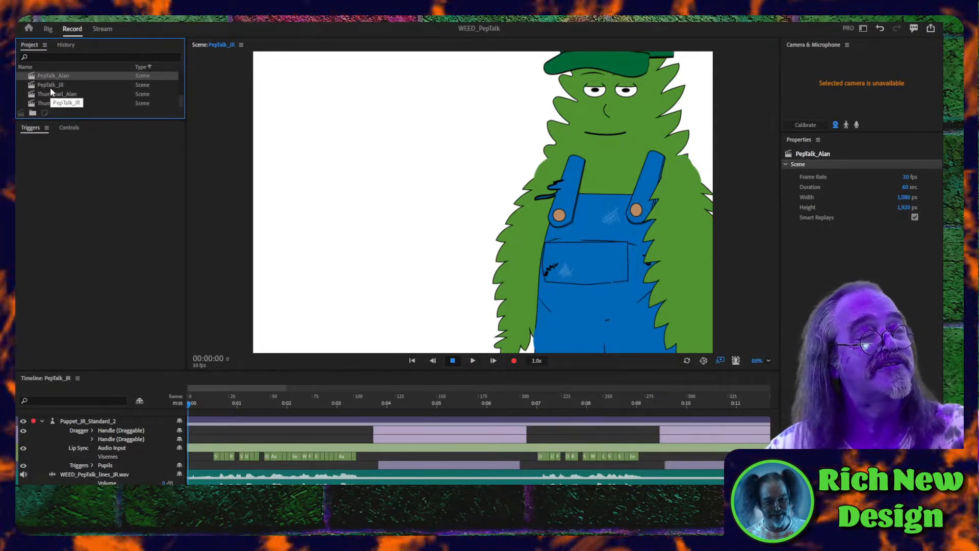
pyautogui.doubleClick(50, 86)
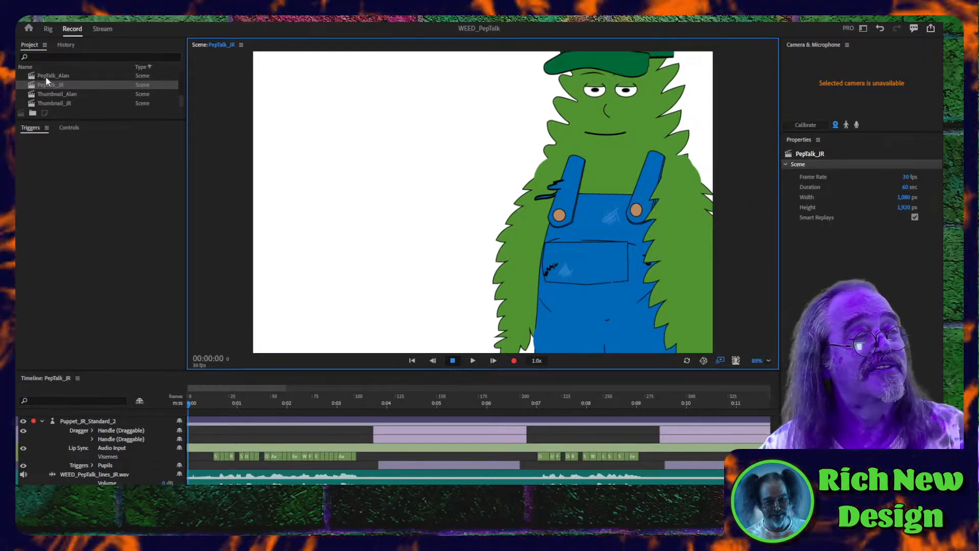
# - Open the PepTalk_Alan scene and select its Puppet_Alan_Standard_3 track in the timeline
pyautogui.click(45, 76)
pyautogui.doubleClick(46, 76)
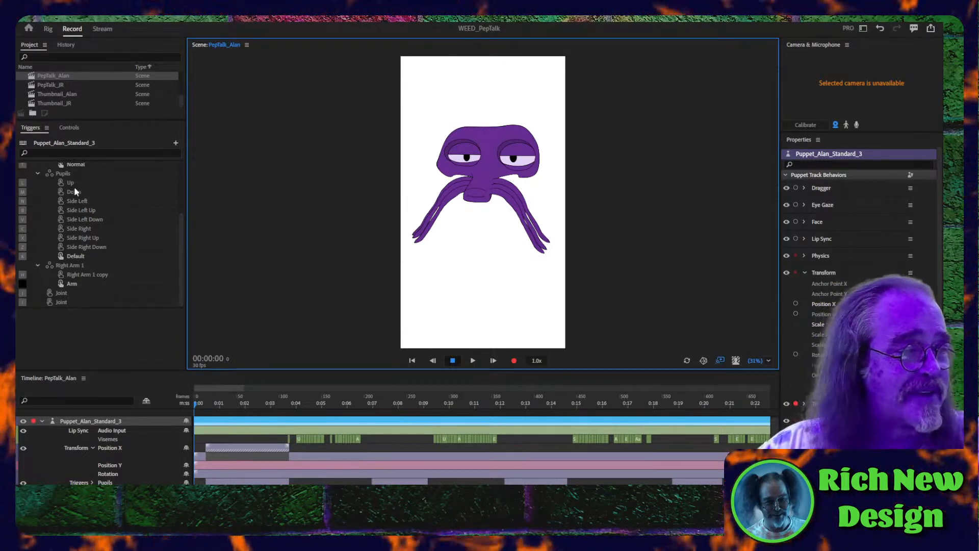
pyautogui.scroll(1, 64, 102)
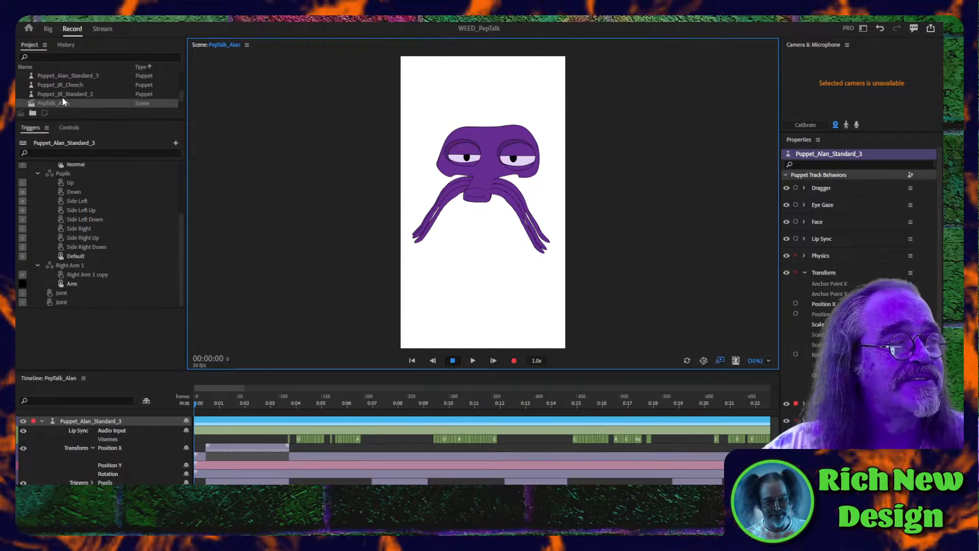
pyautogui.scroll(-1, 62, 105)
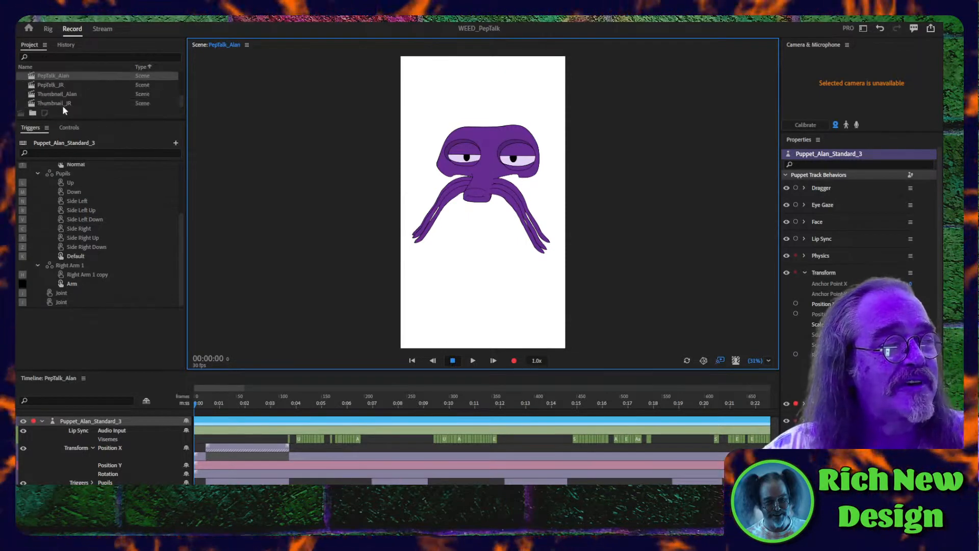
pyautogui.click(203, 421)
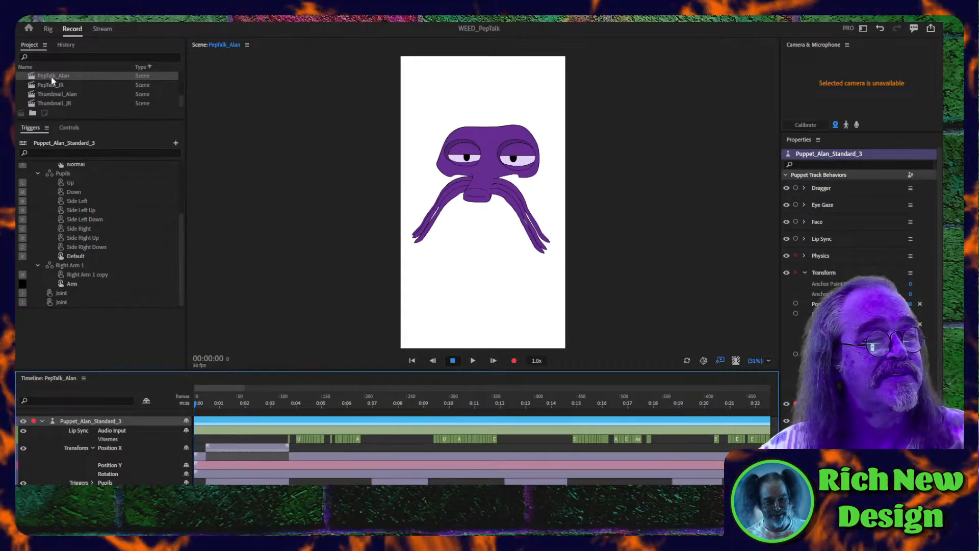
# - Save a copy of the project as WEED_WednesdaySong in the shorts Ch folder
pyautogui.click(23, 19)
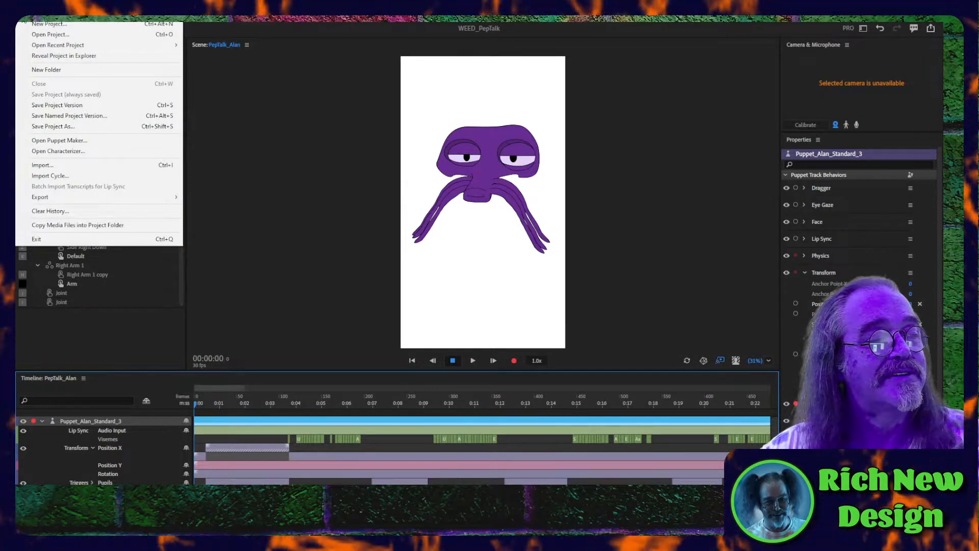
pyautogui.click(29, 129)
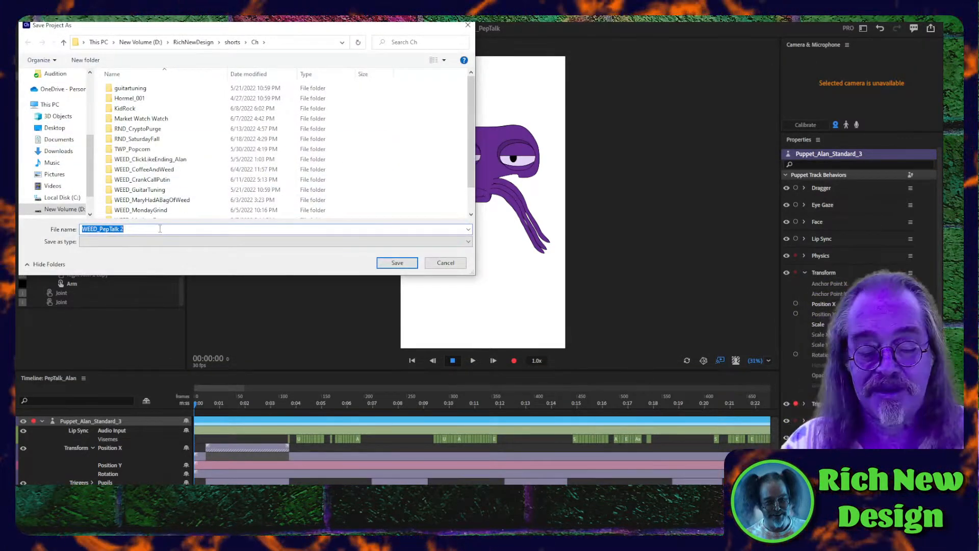
pyautogui.write('WEED')
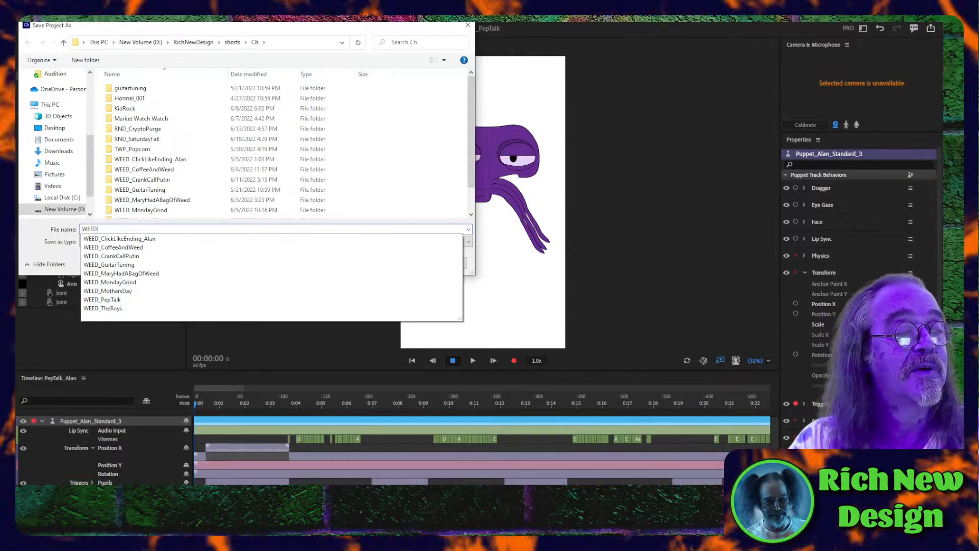
pyautogui.write('_WednesdaySong')
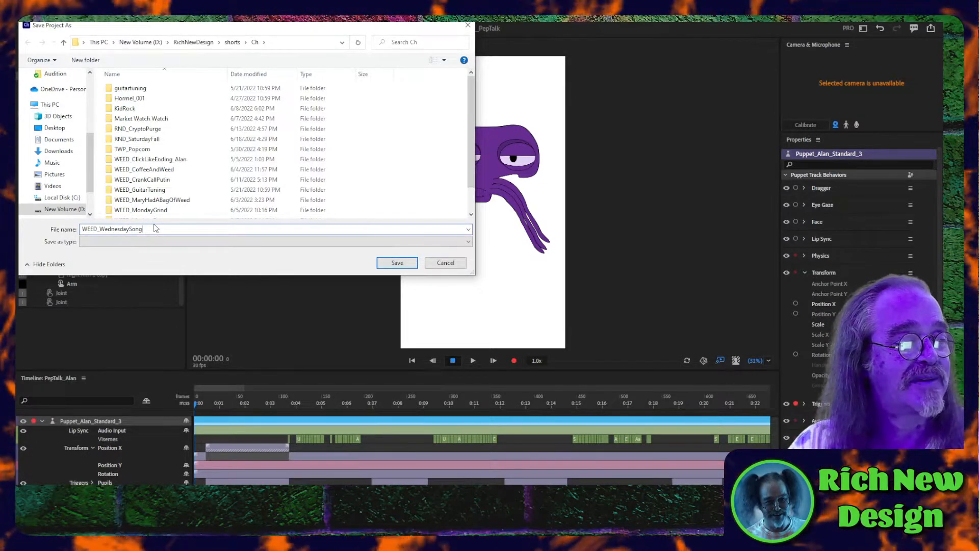
pyautogui.click(397, 263)
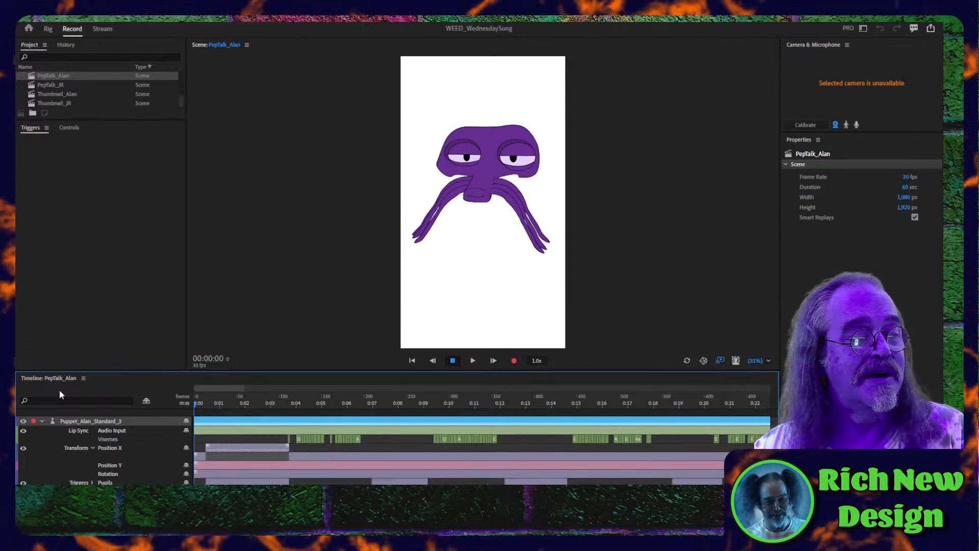
# - Enlarge the PepTalk_Alan timeline and delete all its recorded takes, visemes and the WEED_PepTalk_lines_Alan.wav audio, keeping the puppet track
pyautogui.click(241, 430)
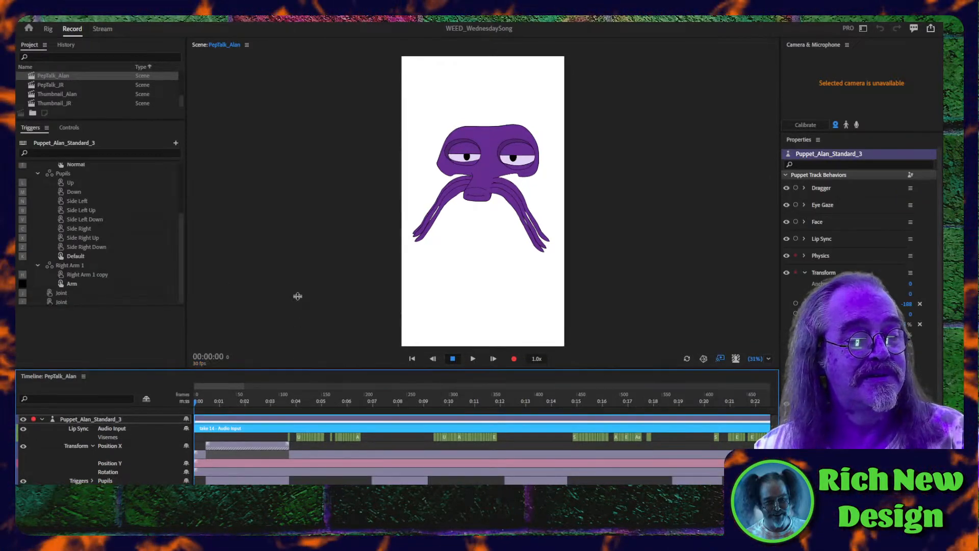
pyautogui.moveTo(297, 296); pyautogui.dragTo(300, 169)
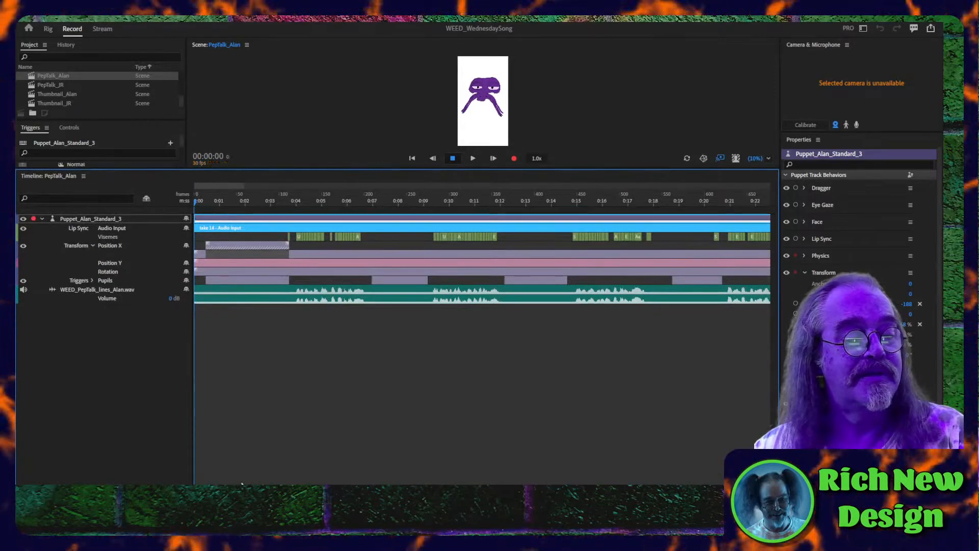
pyautogui.moveTo(243, 487); pyautogui.dragTo(222, 487)
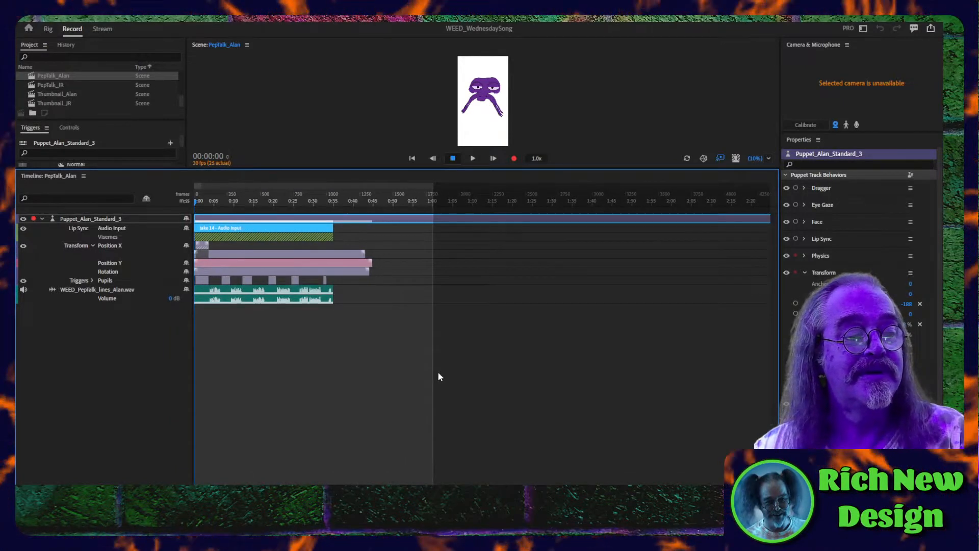
pyautogui.moveTo(389, 340); pyautogui.dragTo(180, 224)
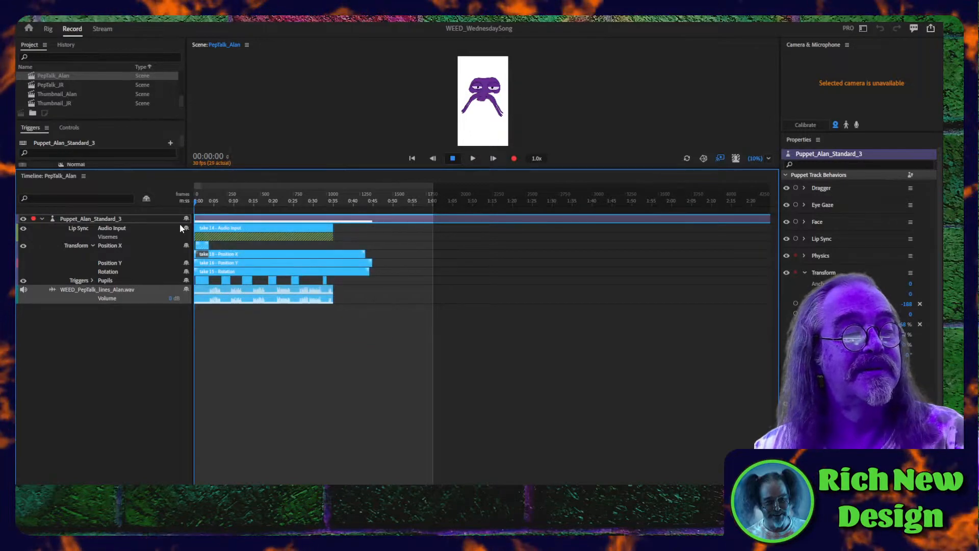
pyautogui.press('Delete')
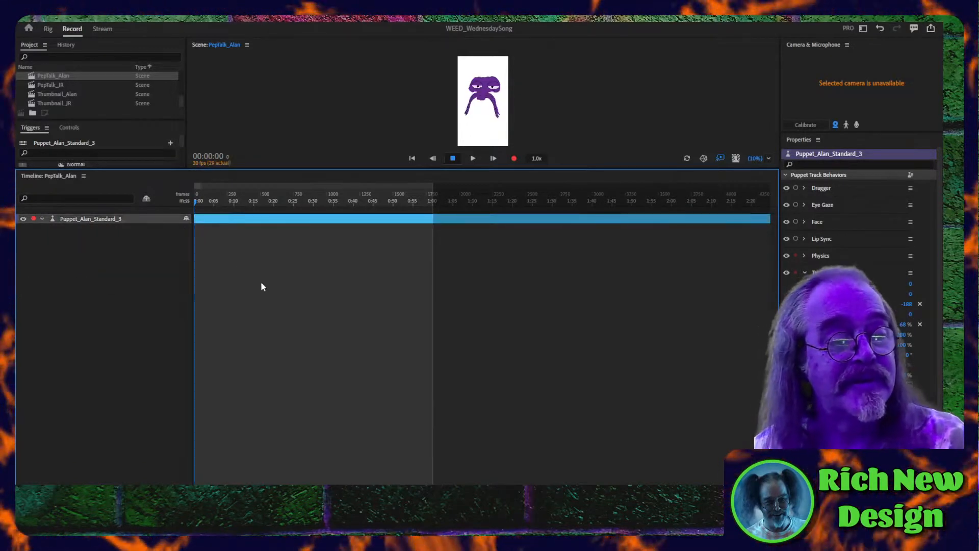
# - Open the PepTalk_JR scene and delete all its recorded takes, visemes and the WEED_PepTalk_lines_JR.wav audio, keeping the puppet track
pyautogui.click(39, 86)
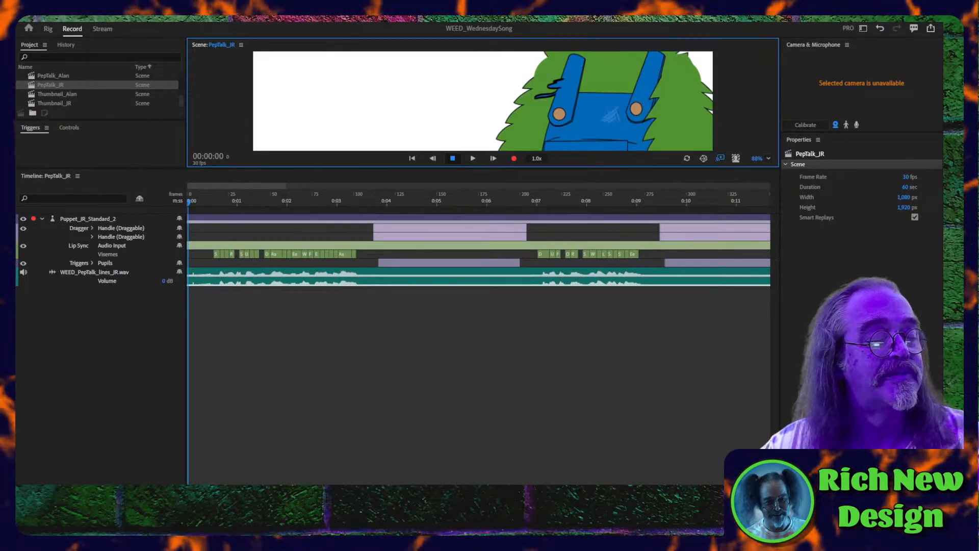
pyautogui.moveTo(224, 491); pyautogui.dragTo(194, 491)
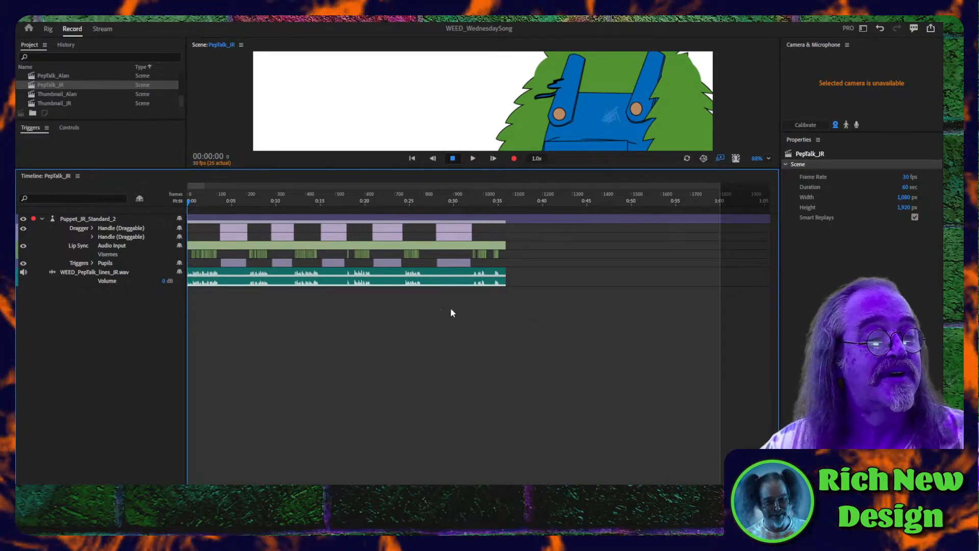
pyautogui.moveTo(538, 326); pyautogui.dragTo(160, 217)
pyautogui.press('Delete')
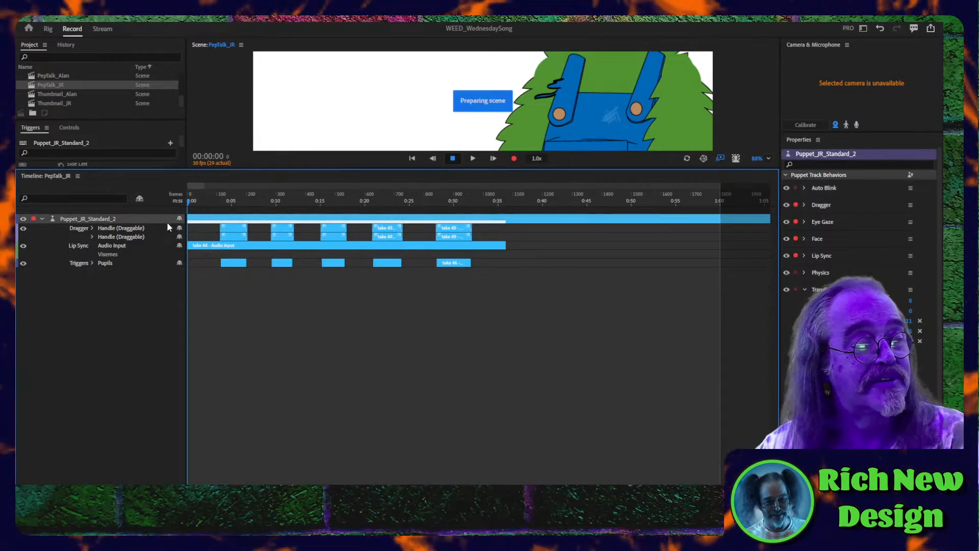
pyautogui.press('Delete')
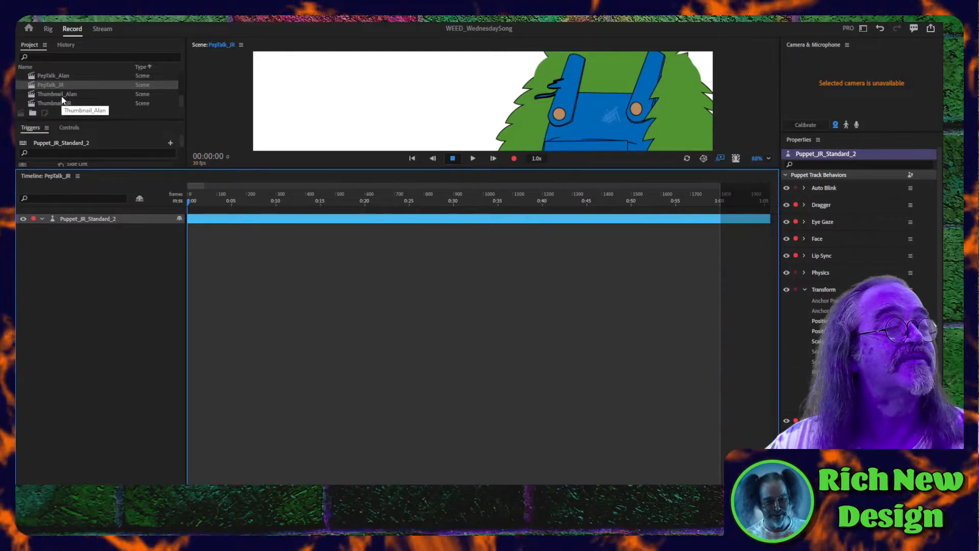
# - Import the two ItsWednesdayLetsSmokeSomeWeed lines WAV files, for Alan and JR, into the project
pyautogui.scroll(3, 56, 92)
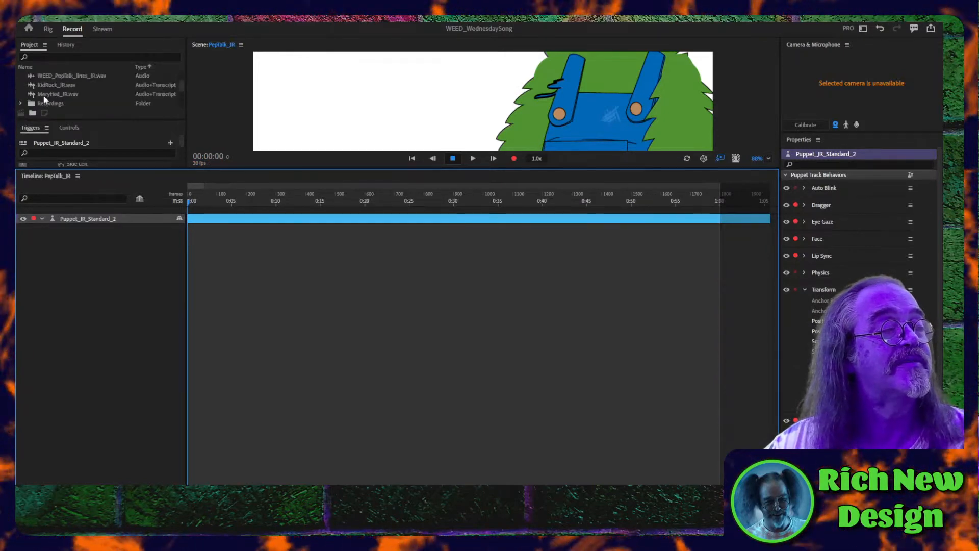
pyautogui.scroll(3, 45, 97)
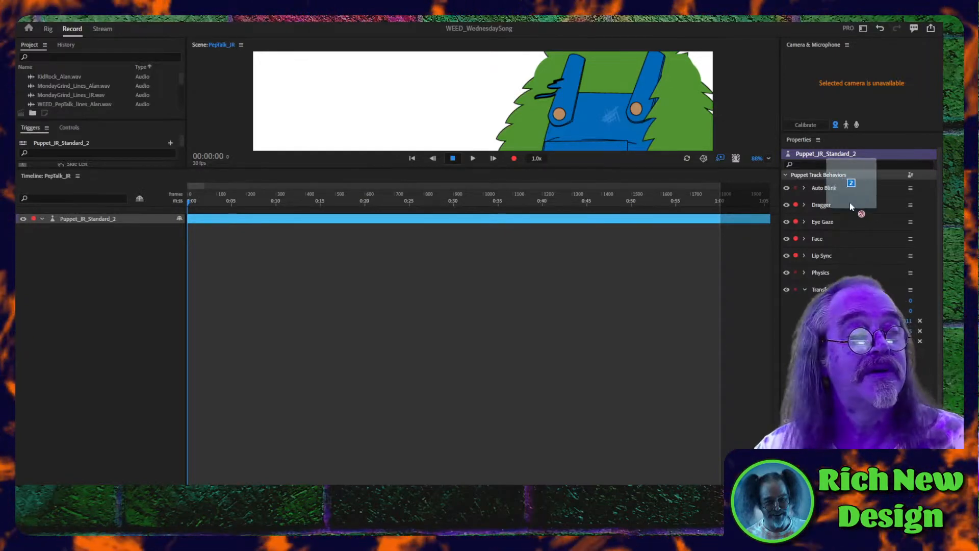
pyautogui.moveTo(118, 104); pyautogui.dragTo(225, 327)
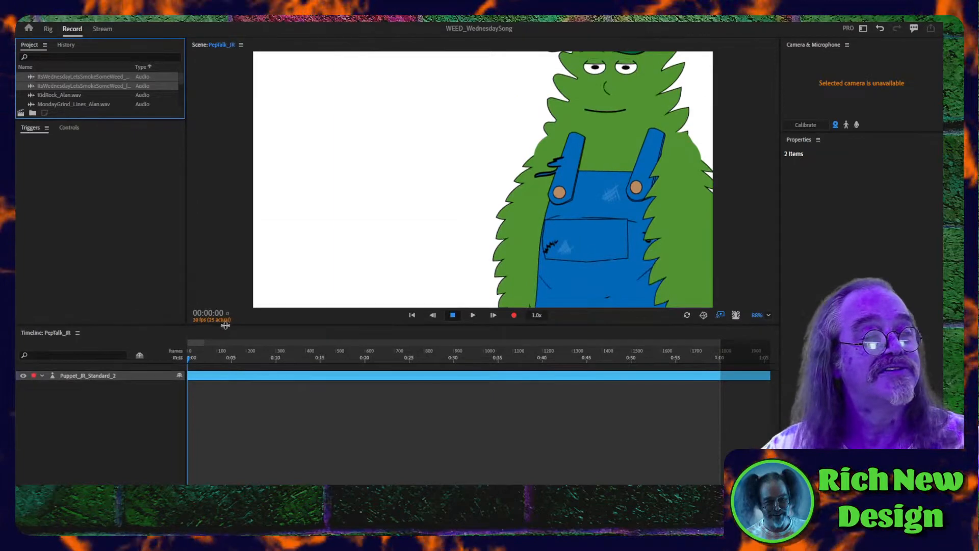
# - Add ItsWednesdayLetsSmokeSomeWeed_lines_JR.wav to the PepTalk_JR timeline and place it beneath the Puppet_JR_Standard_2 track
pyautogui.click(59, 78)
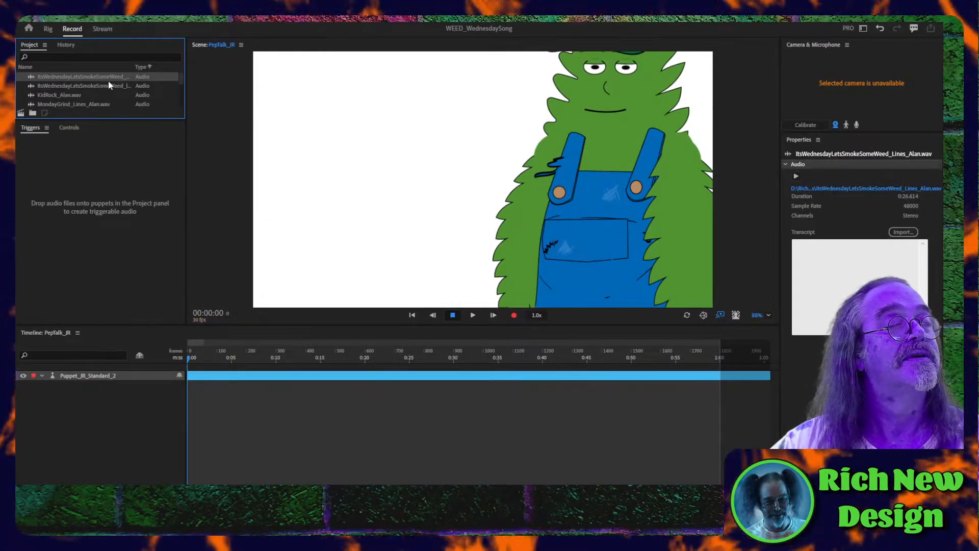
pyautogui.click(148, 53)
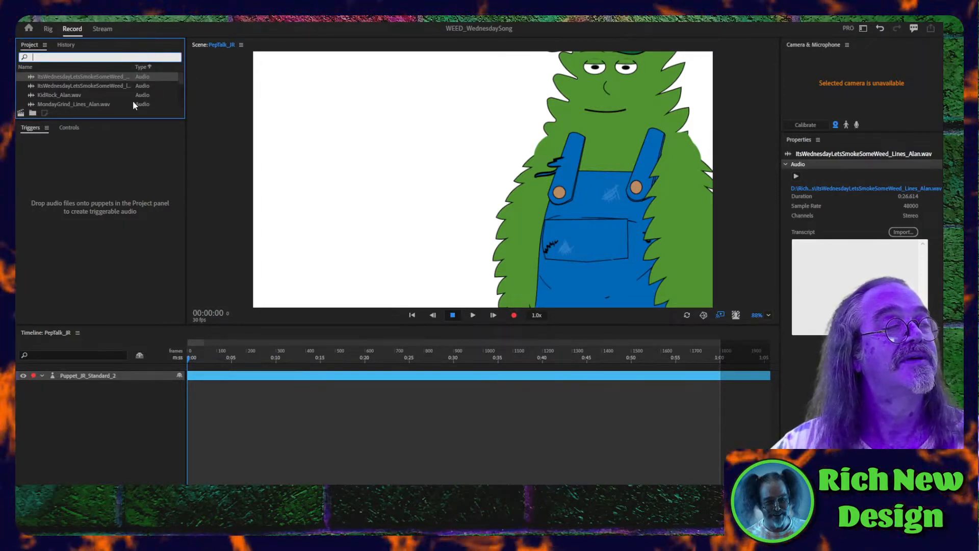
pyautogui.moveTo(182, 122); pyautogui.dragTo(274, 103)
pyautogui.click(120, 86)
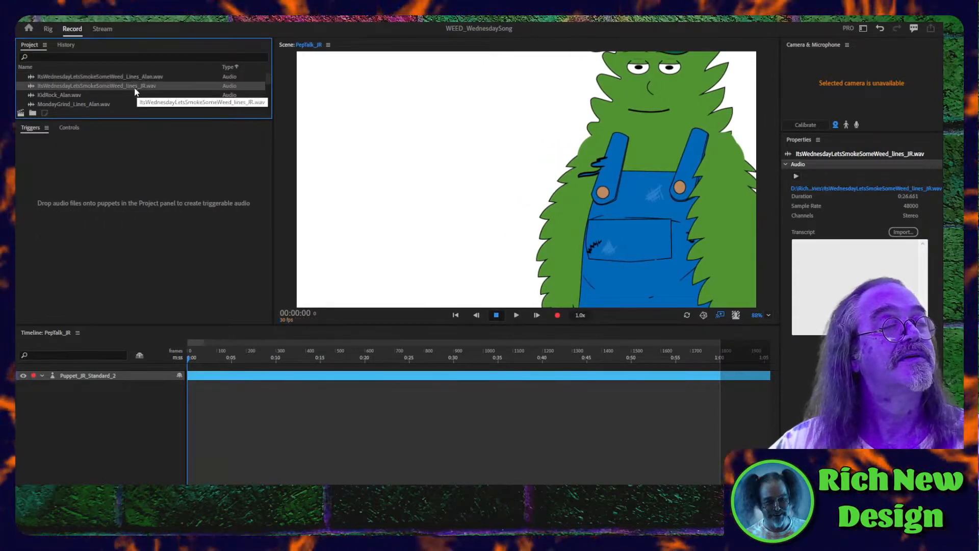
pyautogui.moveTo(118, 86); pyautogui.dragTo(114, 404)
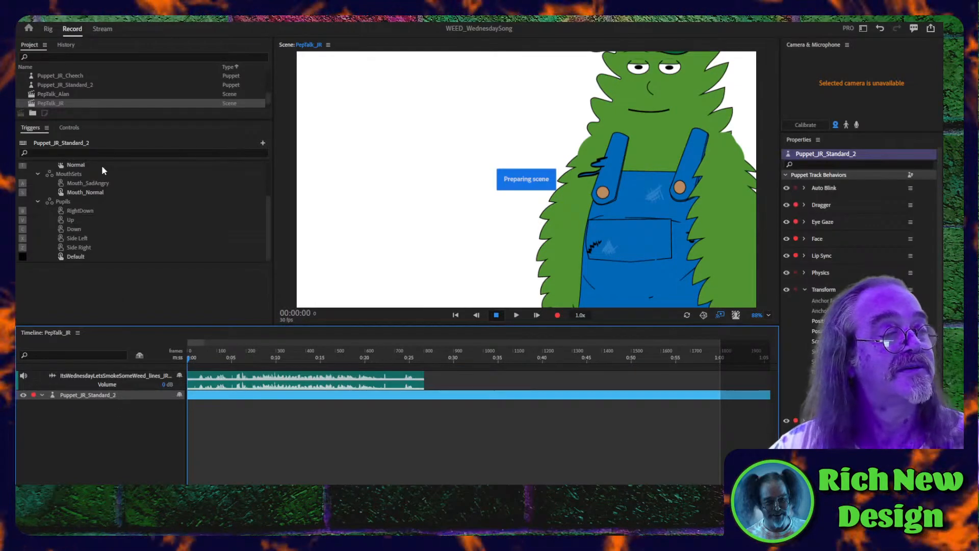
pyautogui.click(260, 383)
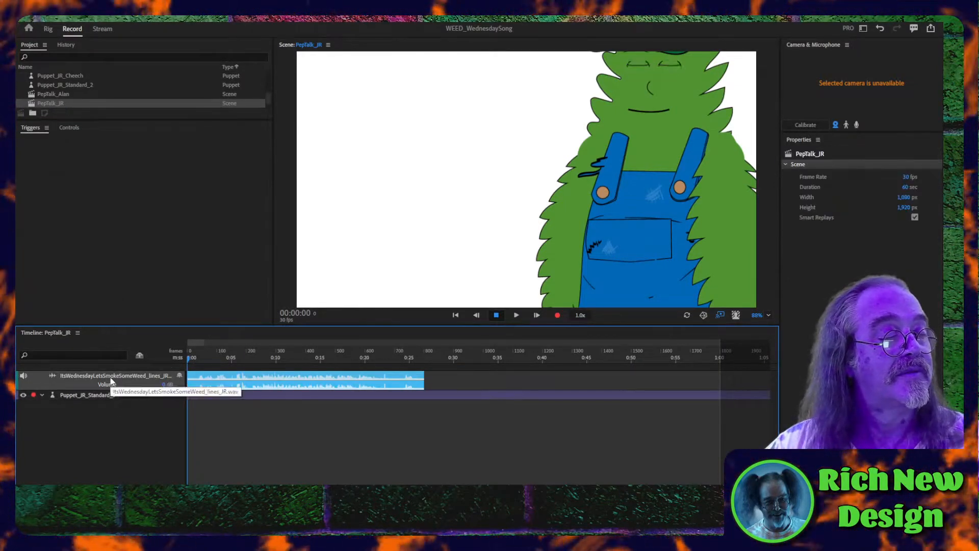
pyautogui.moveTo(117, 382); pyautogui.dragTo(113, 404)
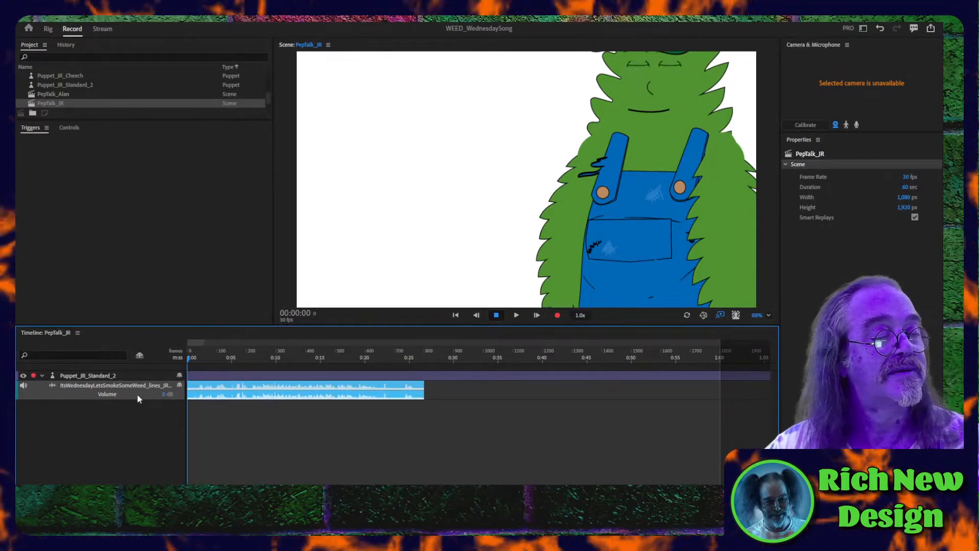
# - Disarm Face and Eye Gaze on Puppet_JR_Standard_2 and compute its lip sync take from the scene audio
pyautogui.click(242, 375)
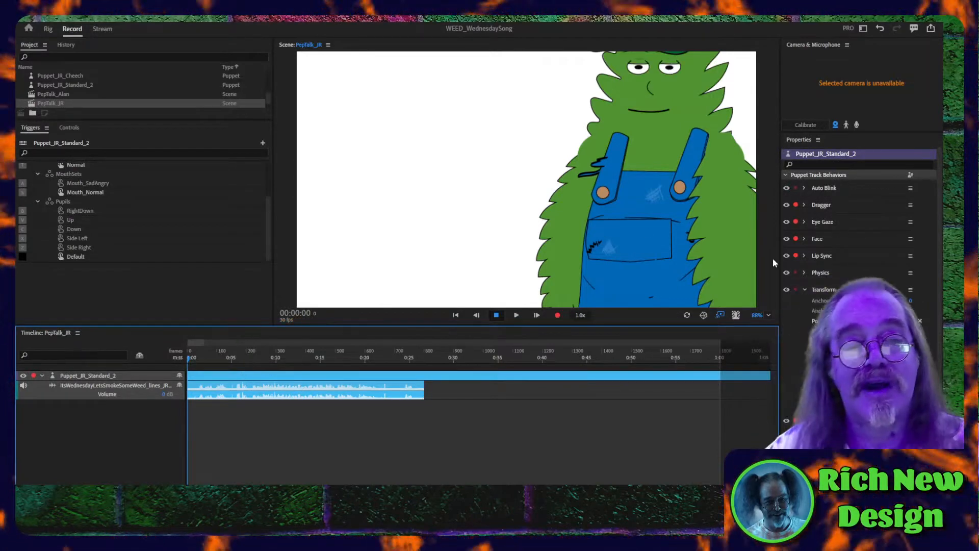
pyautogui.click(796, 238)
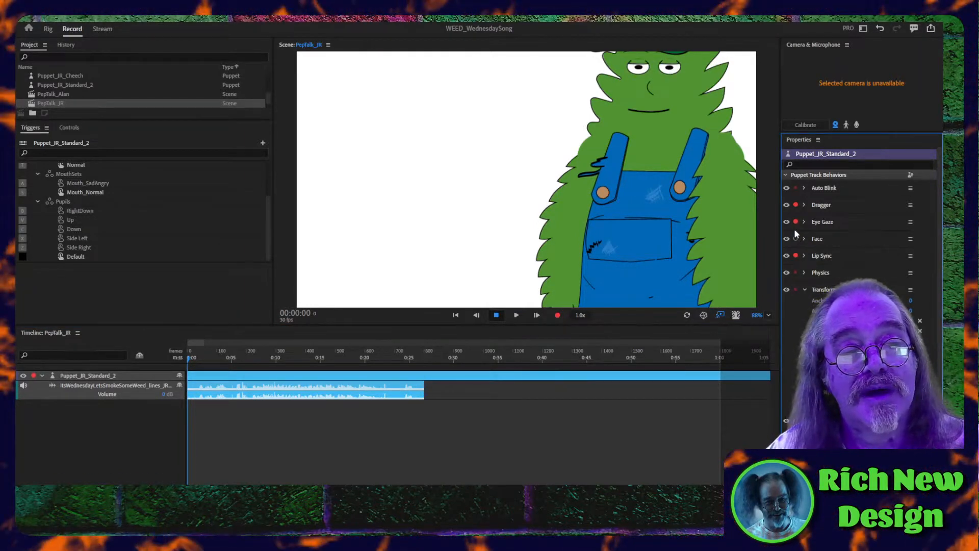
pyautogui.click(795, 222)
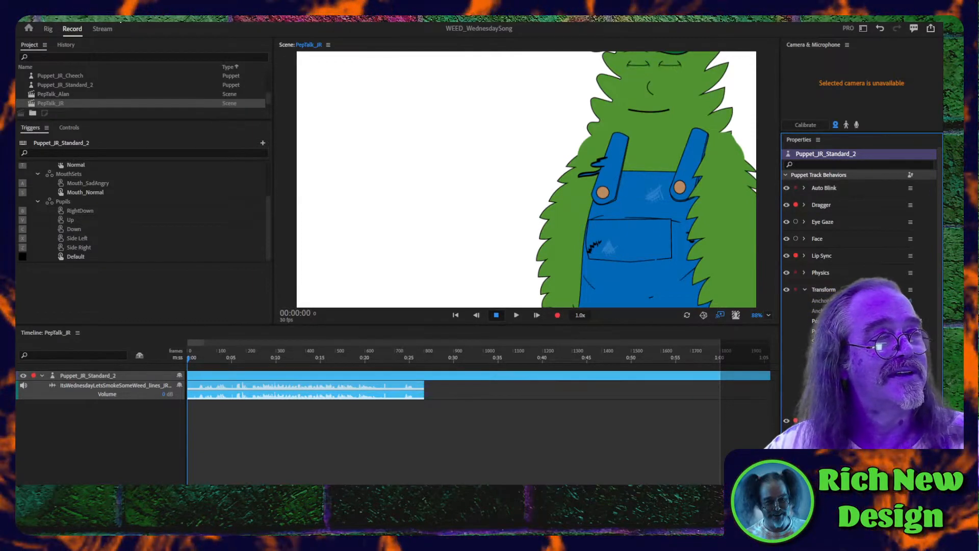
pyautogui.click(119, 17)
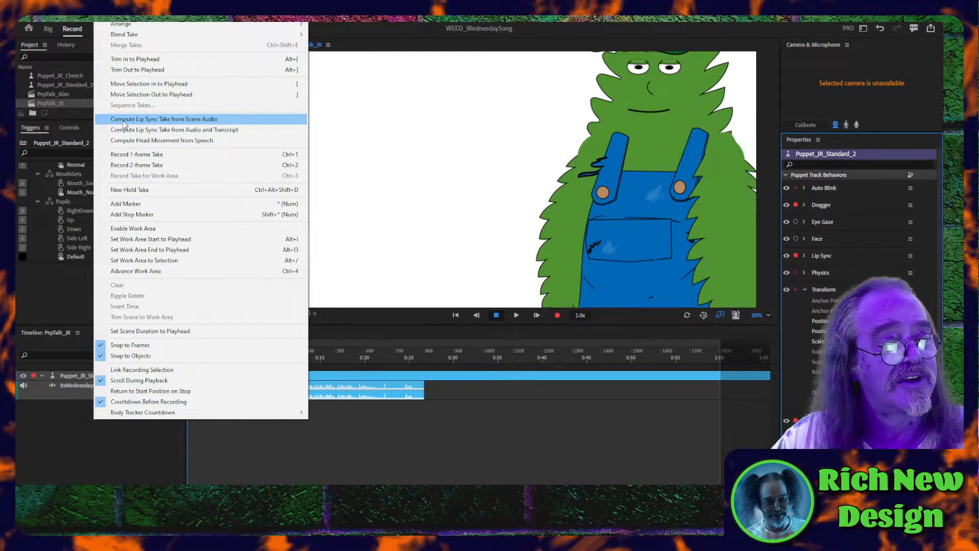
pyautogui.click(124, 122)
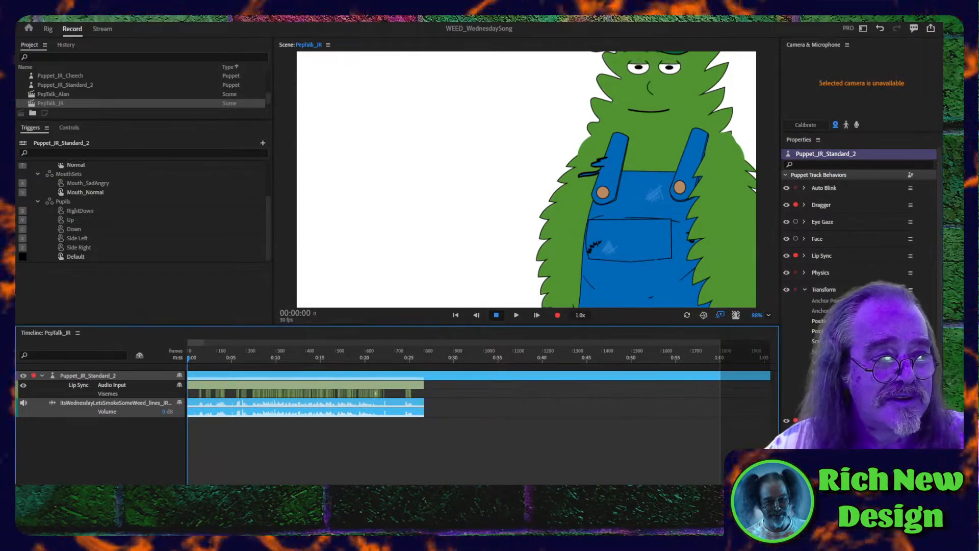
# - Fit the full lip sync take in the timeline, enlarge the scene view and play the scene from the start to check the mouth movements
pyautogui.press('=')
pyautogui.press('=')
pyautogui.press('=')
pyautogui.press('=')
pyautogui.press('=')
pyautogui.press('-')
pyautogui.press('-')
pyautogui.press('-')
pyautogui.press('-')
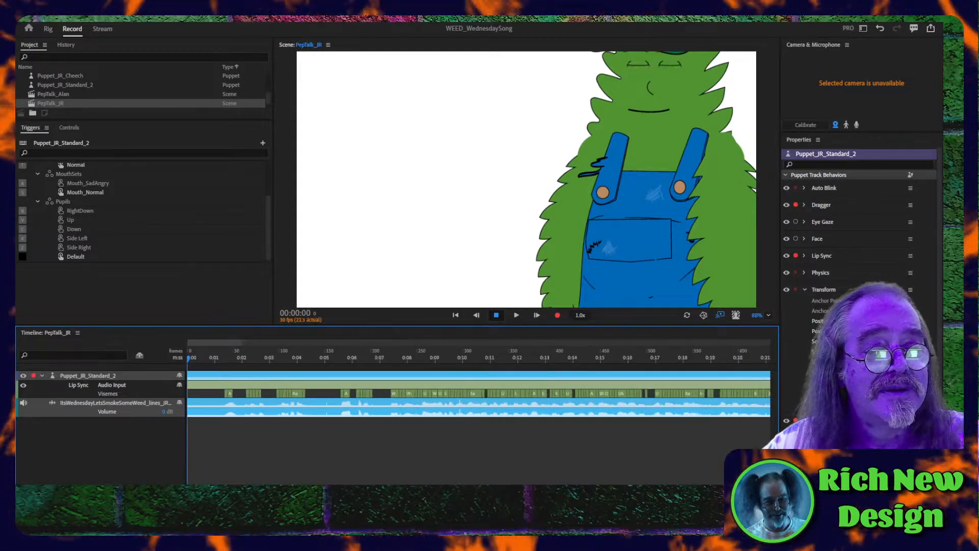
pyautogui.press('-')
pyautogui.press('-')
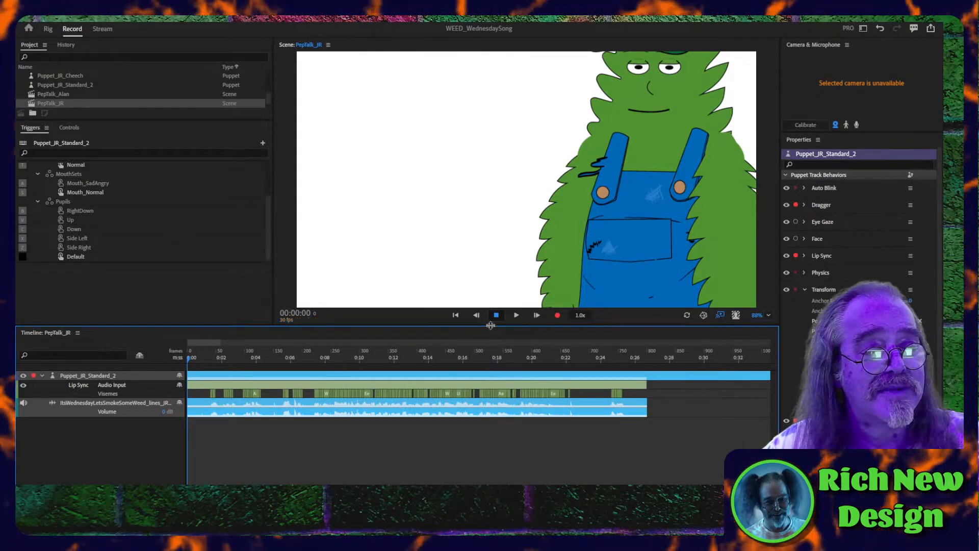
pyautogui.moveTo(490, 324); pyautogui.dragTo(492, 260)
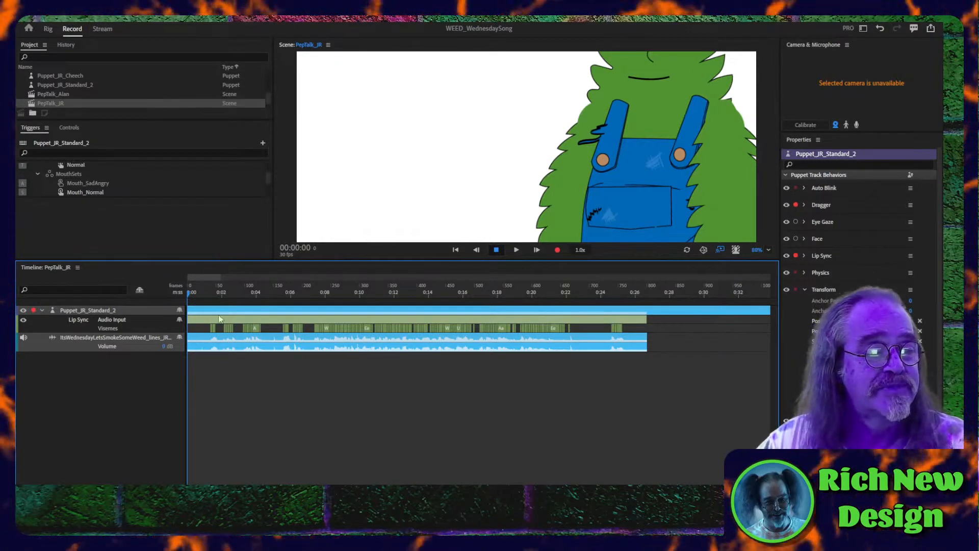
pyautogui.click(456, 250)
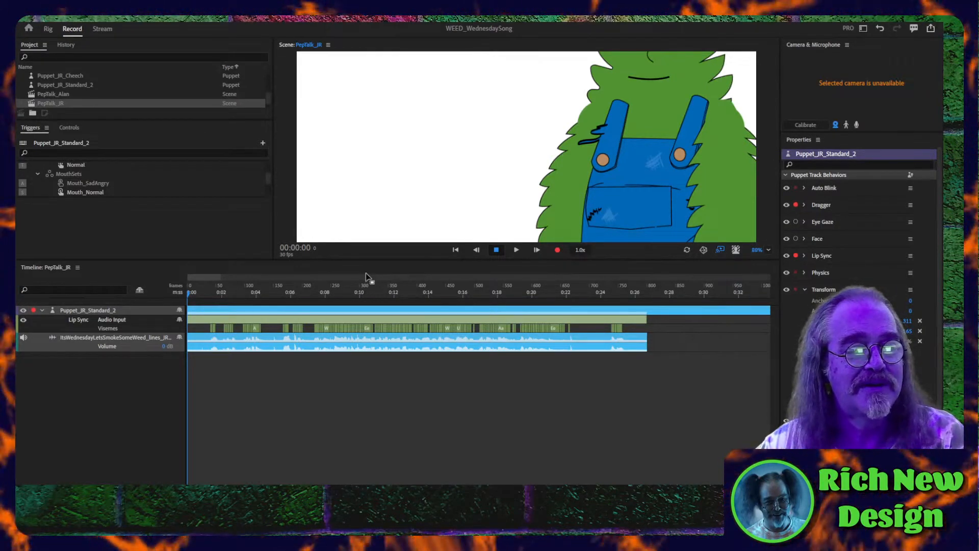
pyautogui.moveTo(363, 258); pyautogui.dragTo(363, 381)
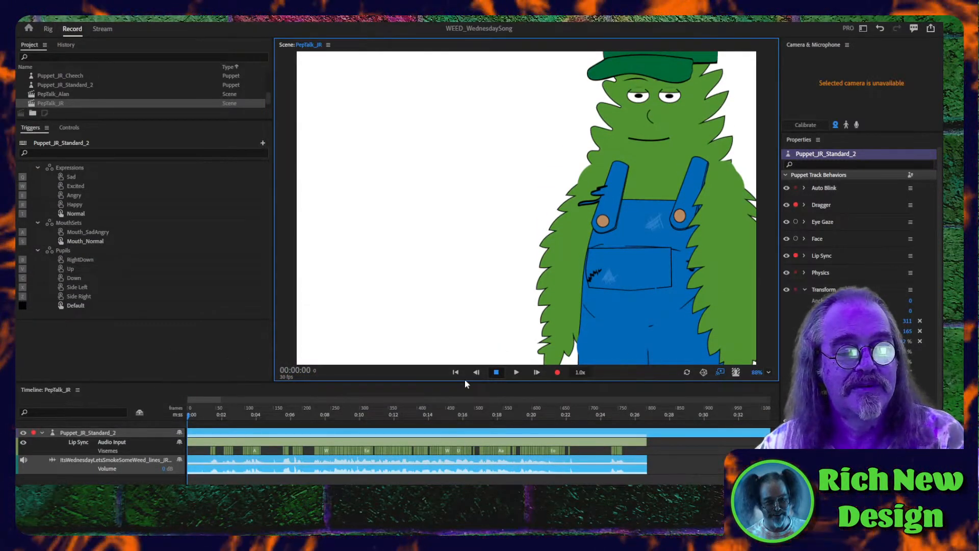
pyautogui.click(515, 372)
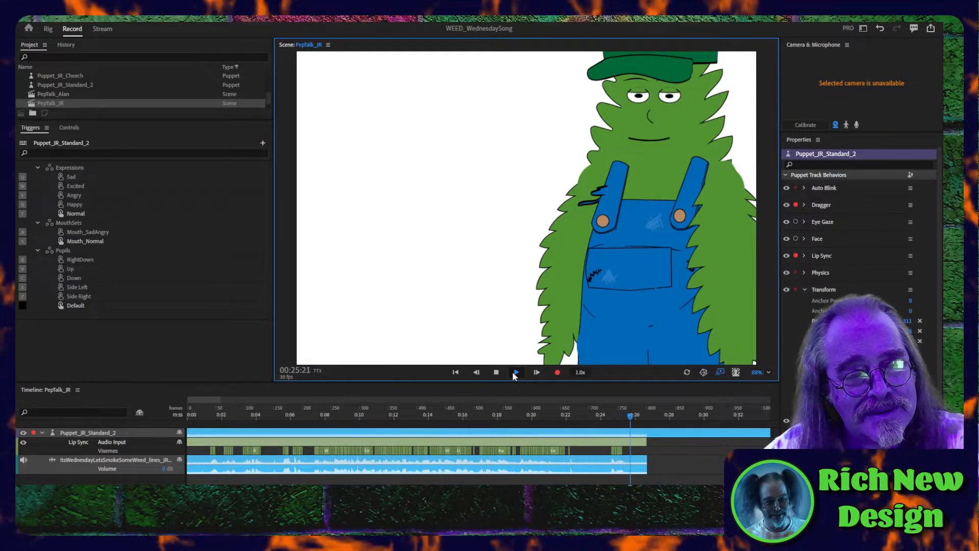
pyautogui.click(515, 373)
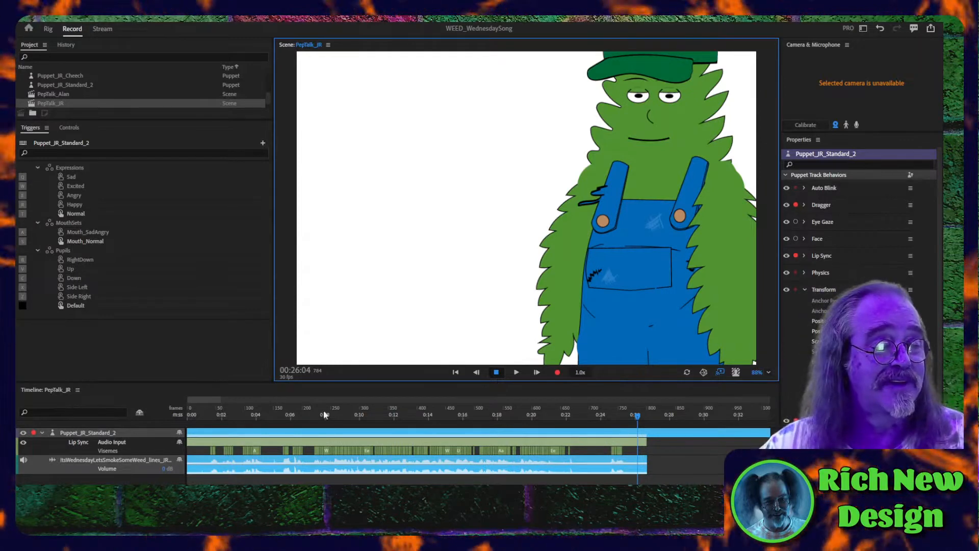
# - Replay the section from about 3 seconds and delete the lip sync visemes between about 5.5 and 7 seconds
pyautogui.click(240, 416)
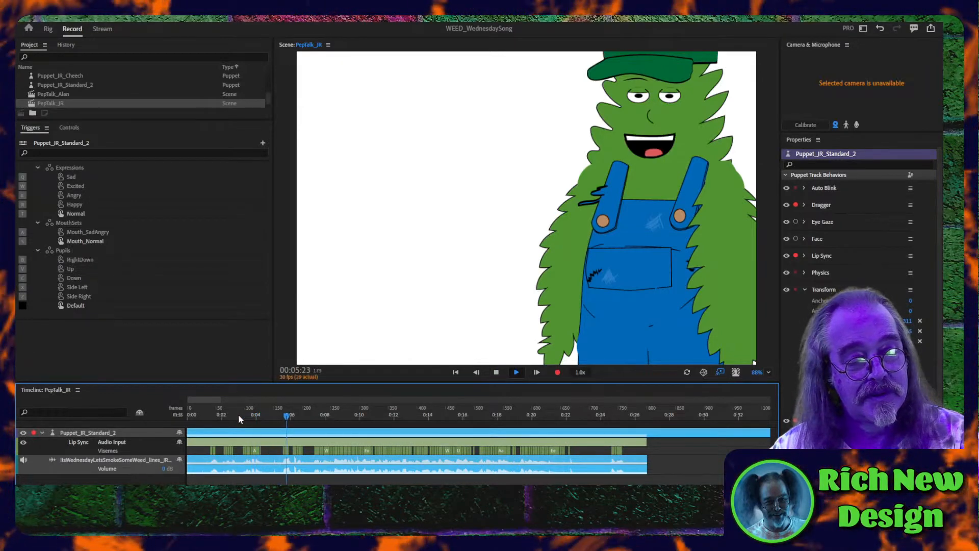
pyautogui.press('space')
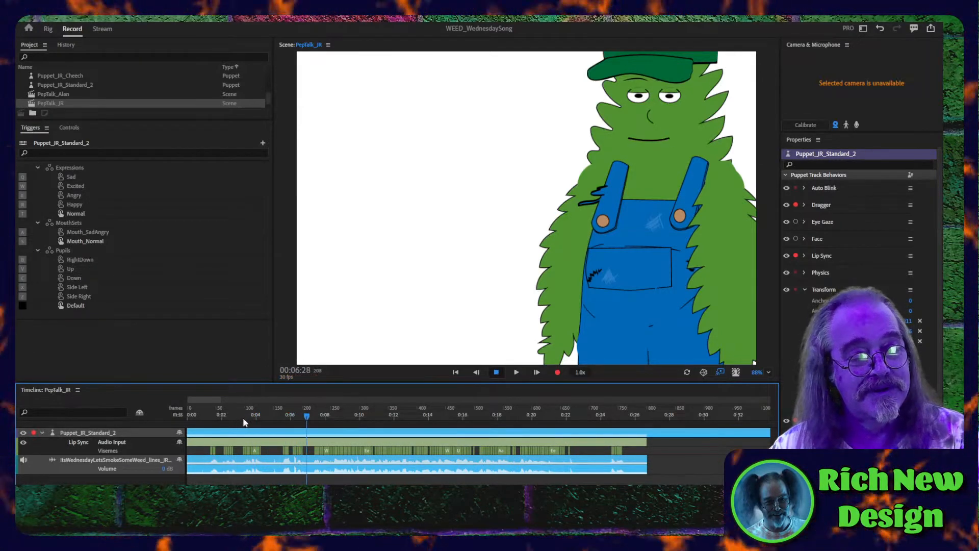
pyautogui.click(276, 448)
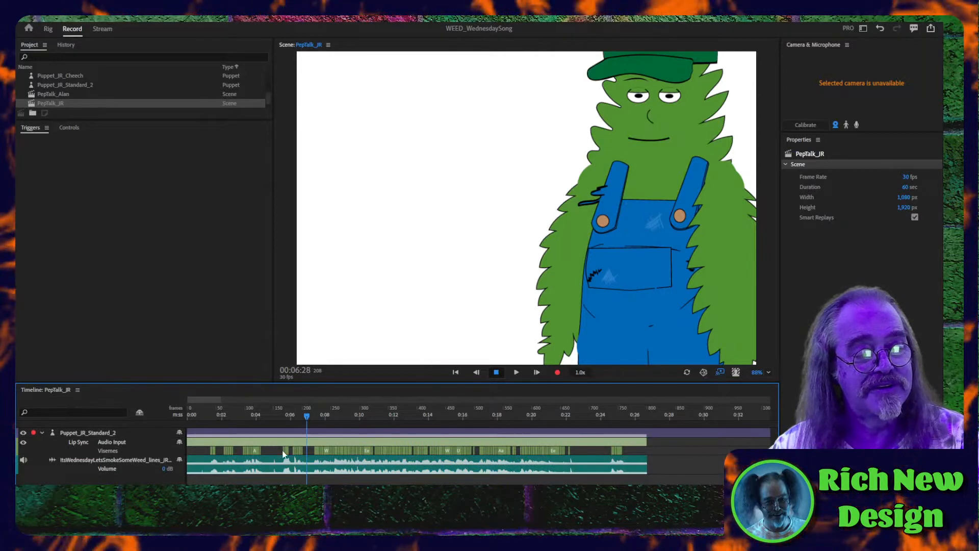
pyautogui.moveTo(279, 450); pyautogui.dragTo(304, 452)
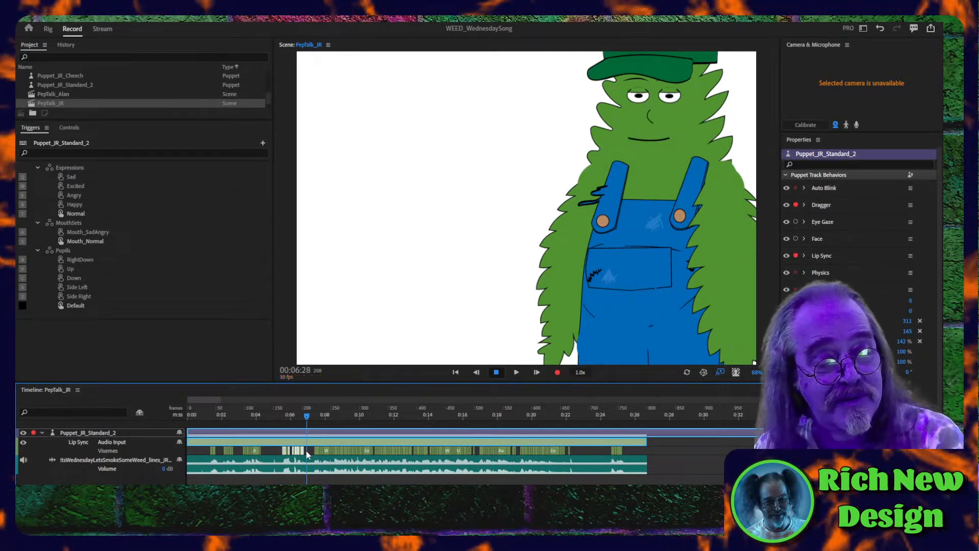
pyautogui.press('Delete')
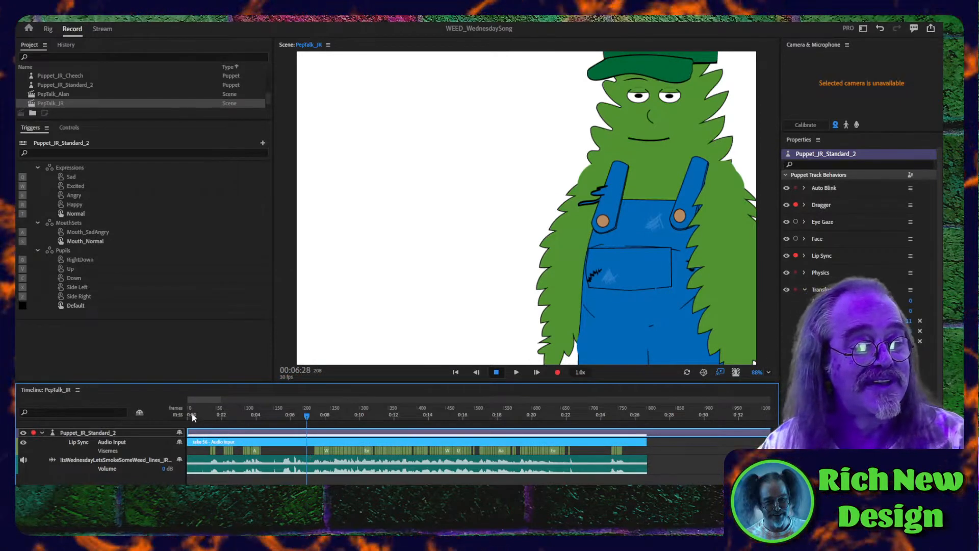
pyautogui.click(202, 415)
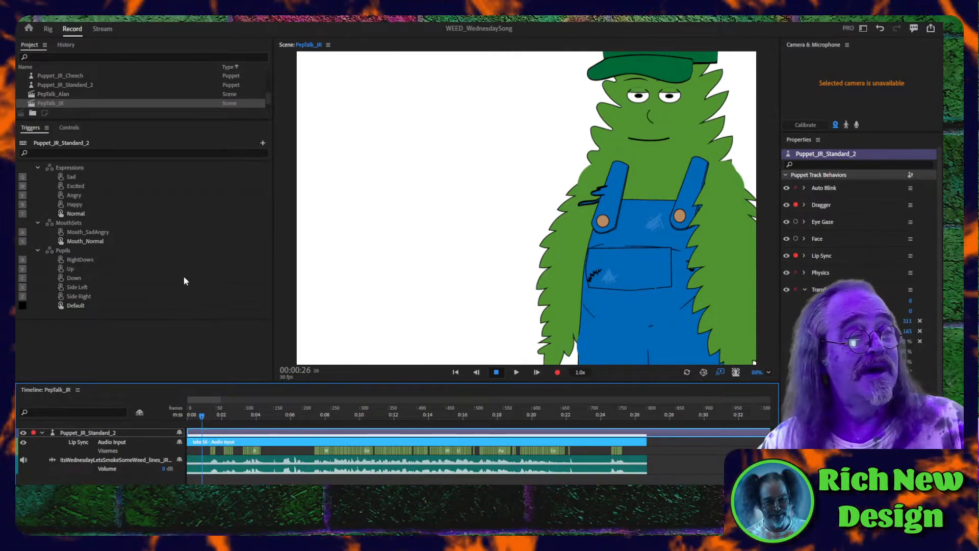
# - Rename the PepTalk_JR scene in the project as WednesdaySong_JR
pyautogui.click(53, 103)
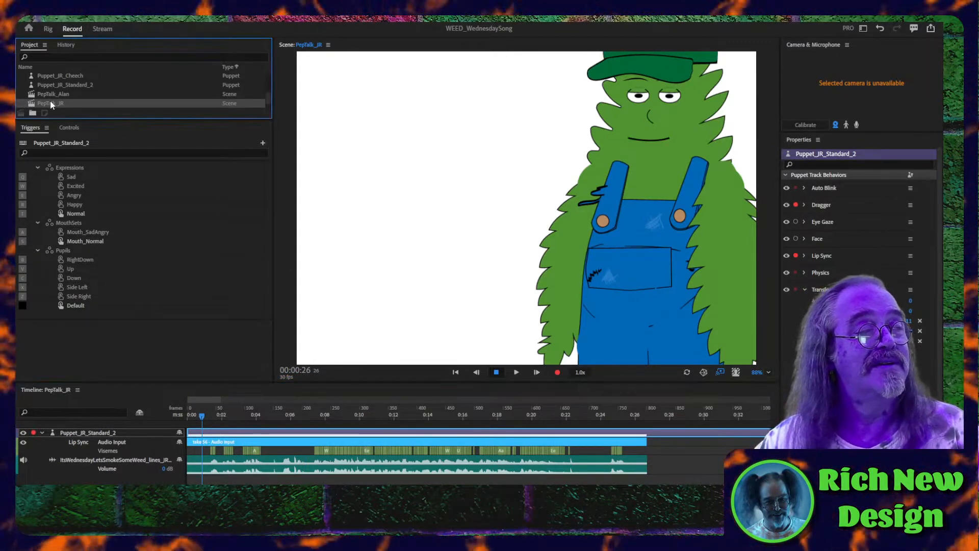
pyautogui.rightClick(51, 105)
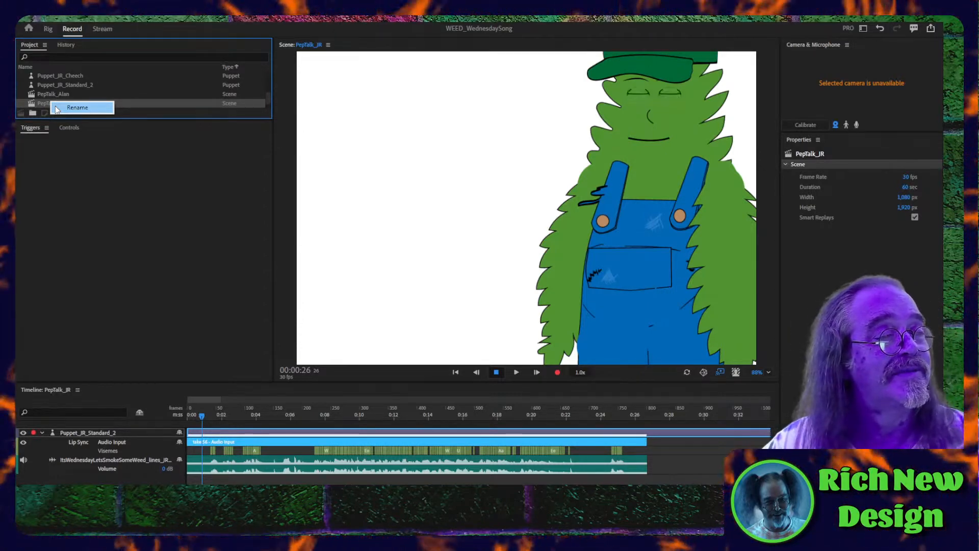
pyautogui.click(56, 109)
pyautogui.click(56, 103)
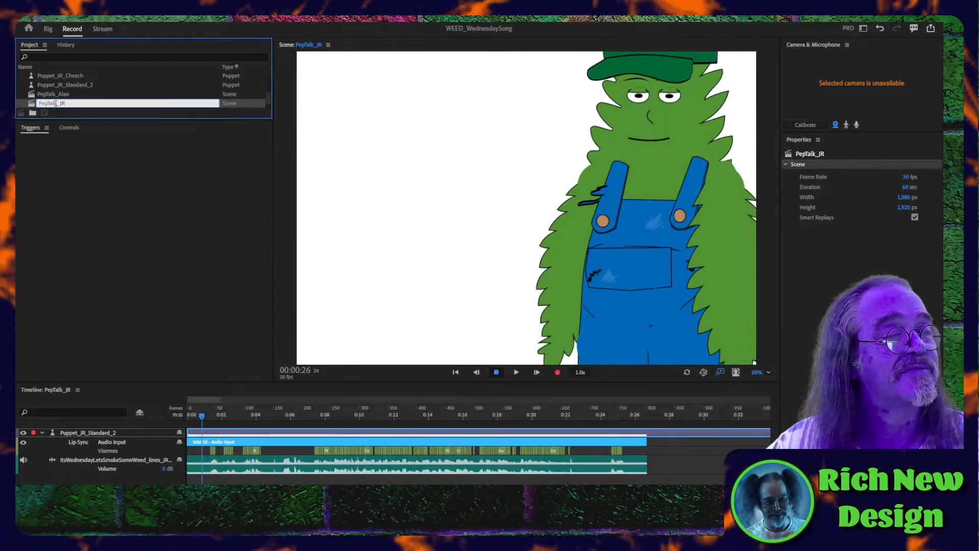
pyautogui.moveTo(57, 104); pyautogui.dragTo(31, 109)
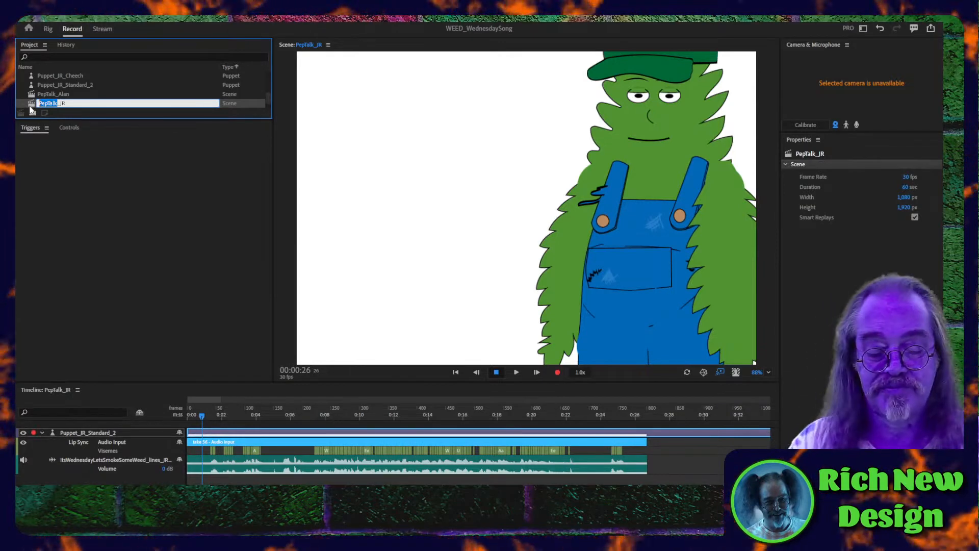
pyautogui.write('Wednesd')
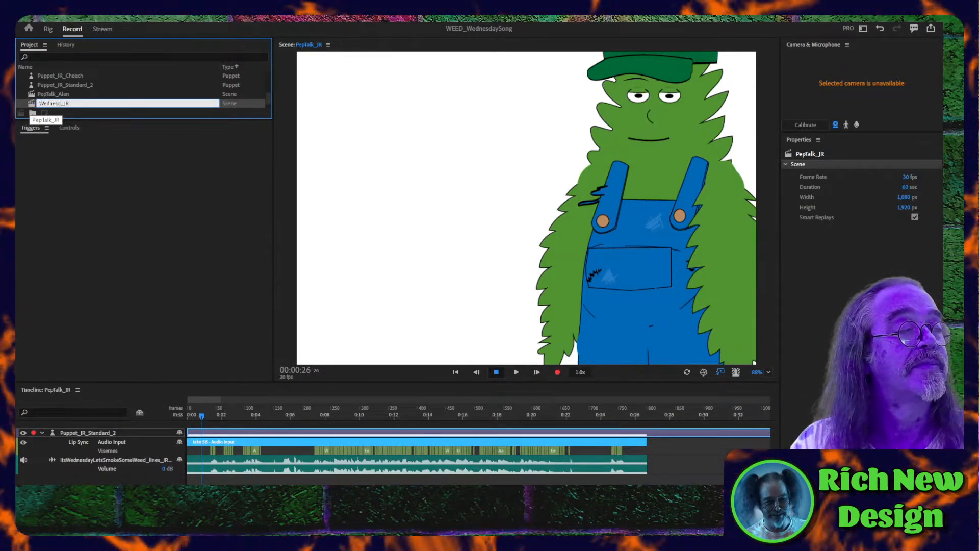
pyautogui.write('aySong')
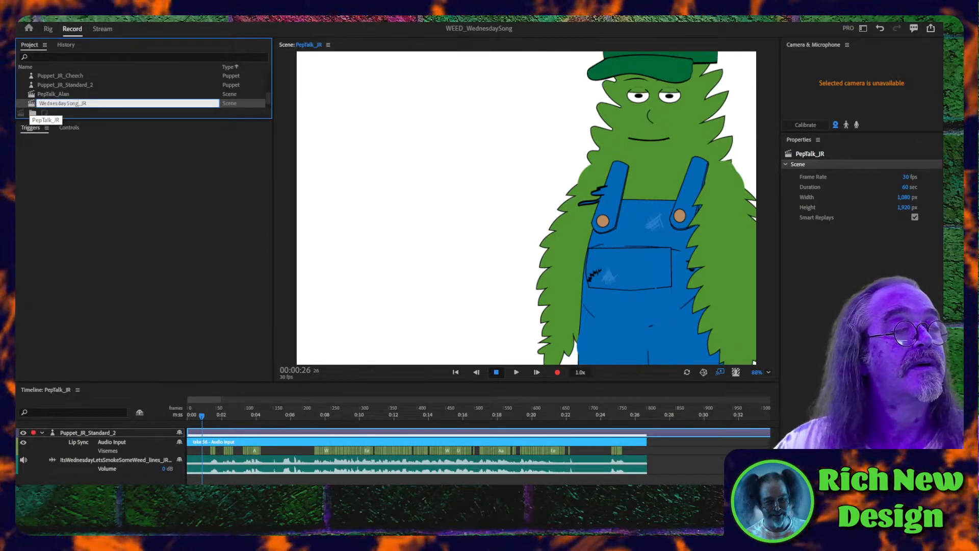
pyautogui.hotkey('shift', 'Home')
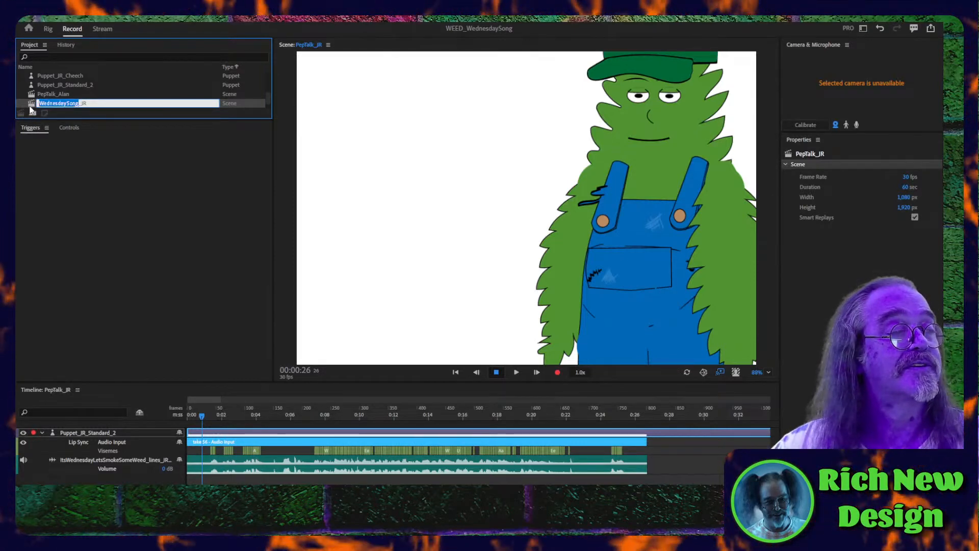
pyautogui.click(43, 91)
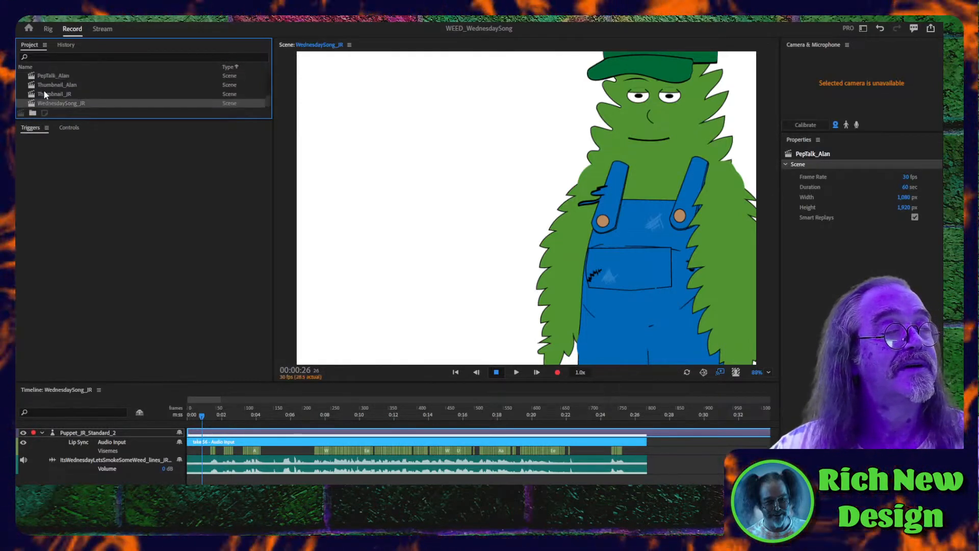
# - Open the PepTalk_Alan scene and rename it as WednesdaySong_Alan
pyautogui.doubleClick(48, 78)
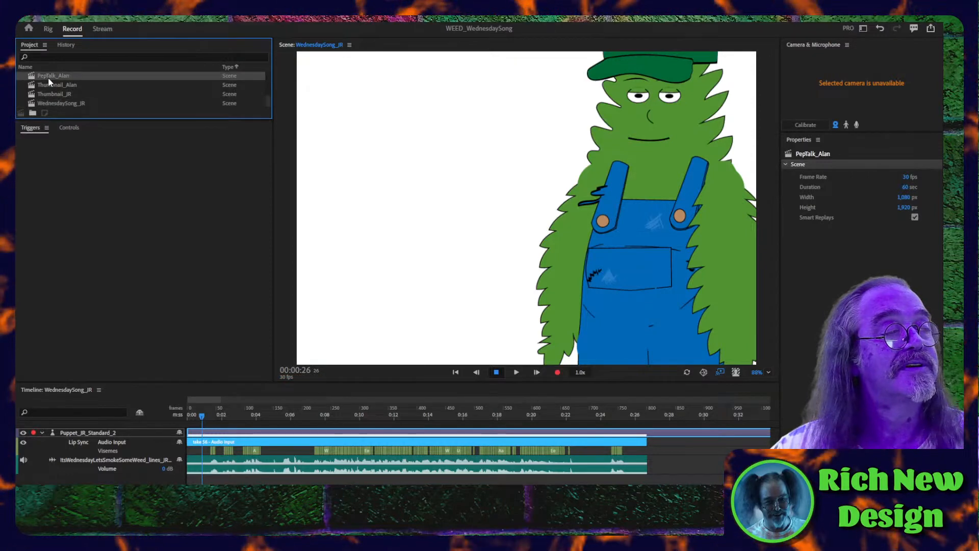
pyautogui.click(48, 77)
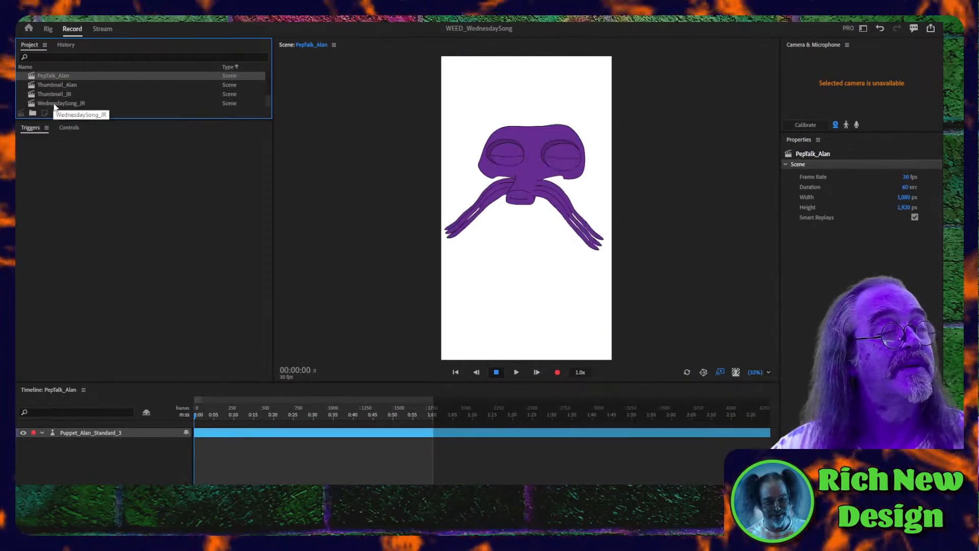
pyautogui.rightClick(49, 85)
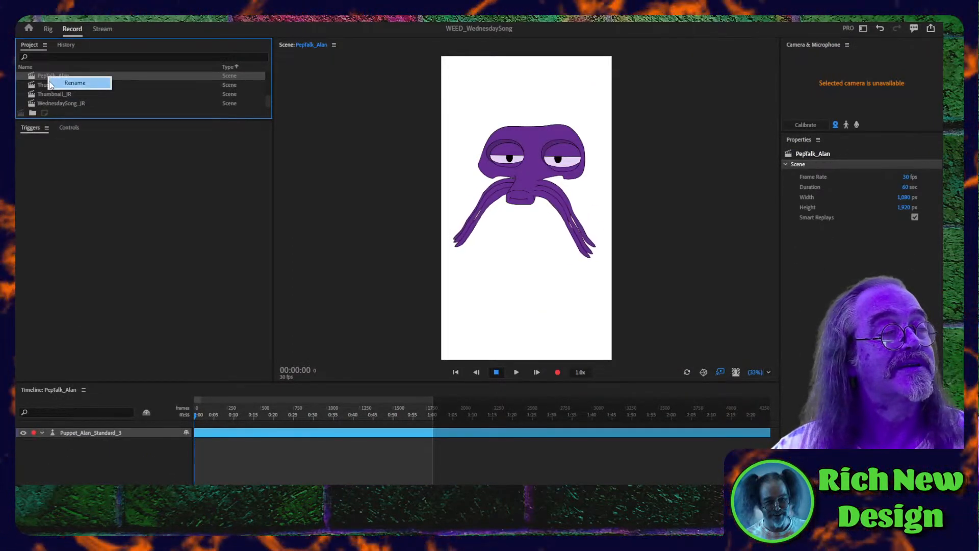
pyautogui.click(51, 84)
pyautogui.click(58, 76)
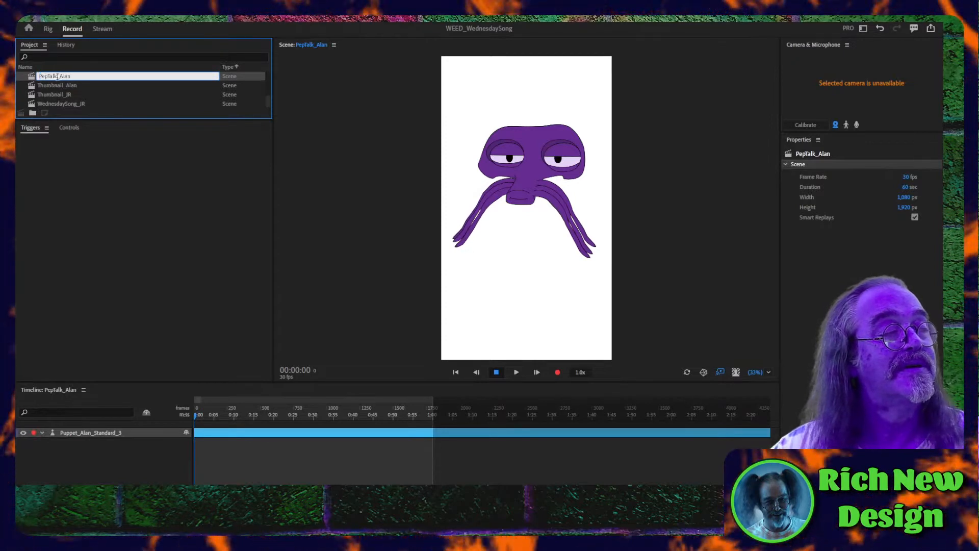
pyautogui.moveTo(57, 76); pyautogui.dragTo(34, 77)
pyautogui.write('WednesdaySong')
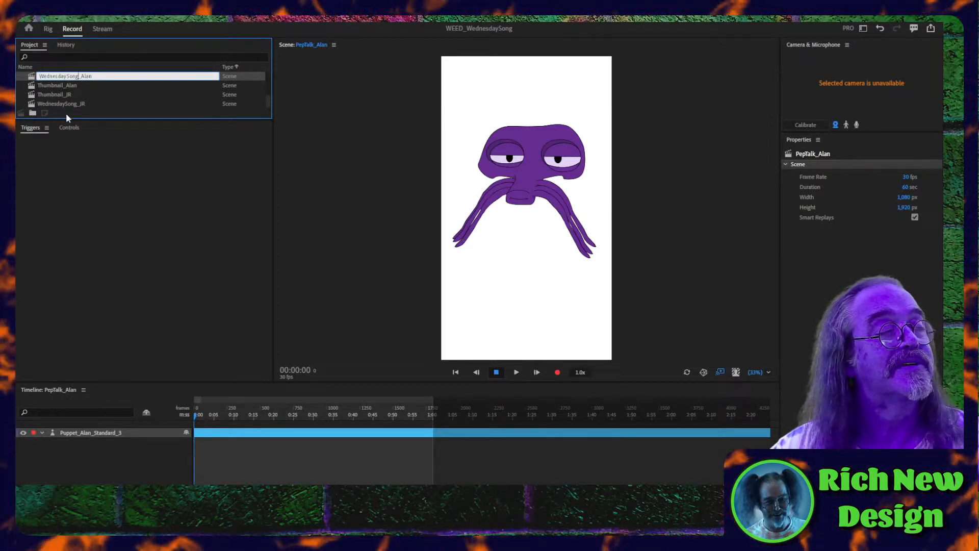
pyautogui.press('Return')
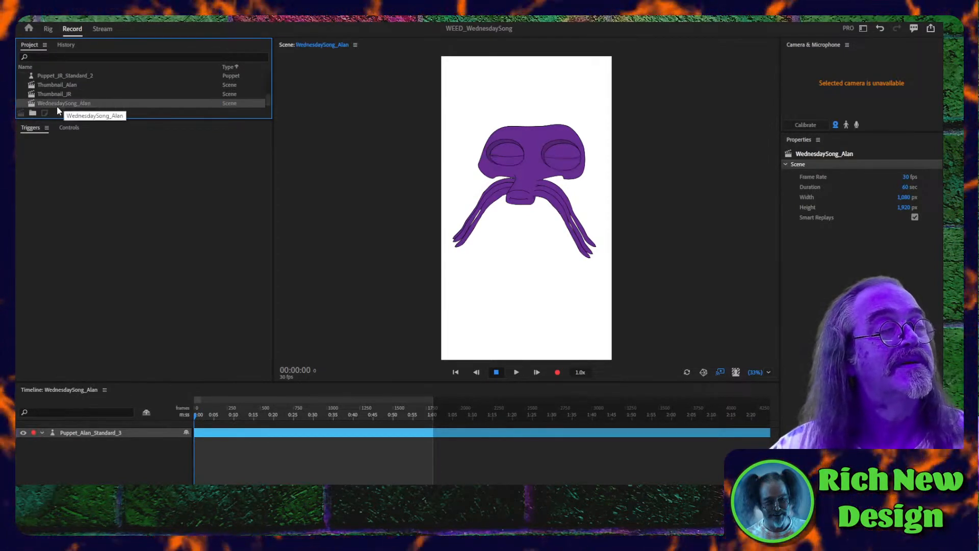
# - Add ItsWednesdayLetsSmokeSomeWeed_Lines_Alan.wav to the WednesdaySong_Alan timeline, beneath the Puppet_Alan_Standard_3 track
pyautogui.scroll(-1, 54, 102)
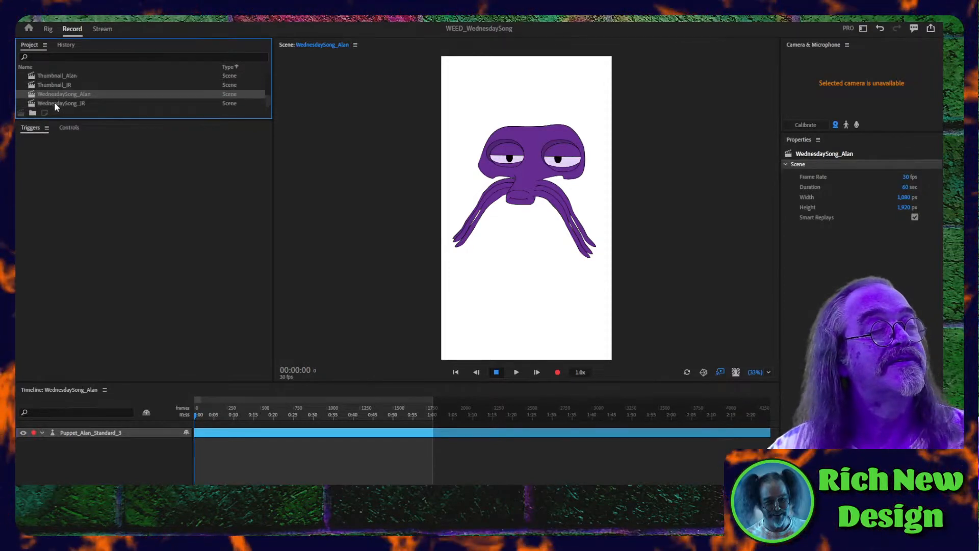
pyautogui.click(54, 103)
pyautogui.click(50, 94)
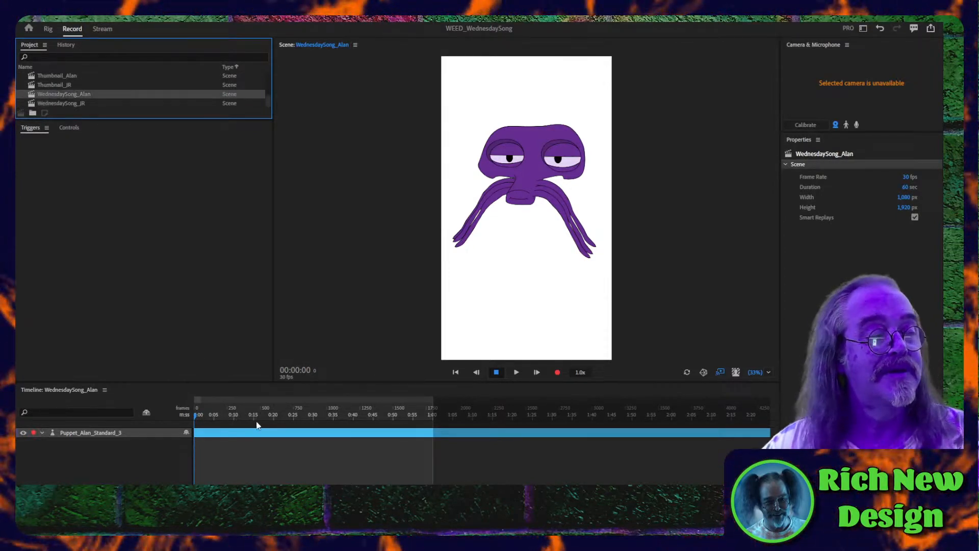
pyautogui.click(284, 448)
pyautogui.scroll(5, 93, 81)
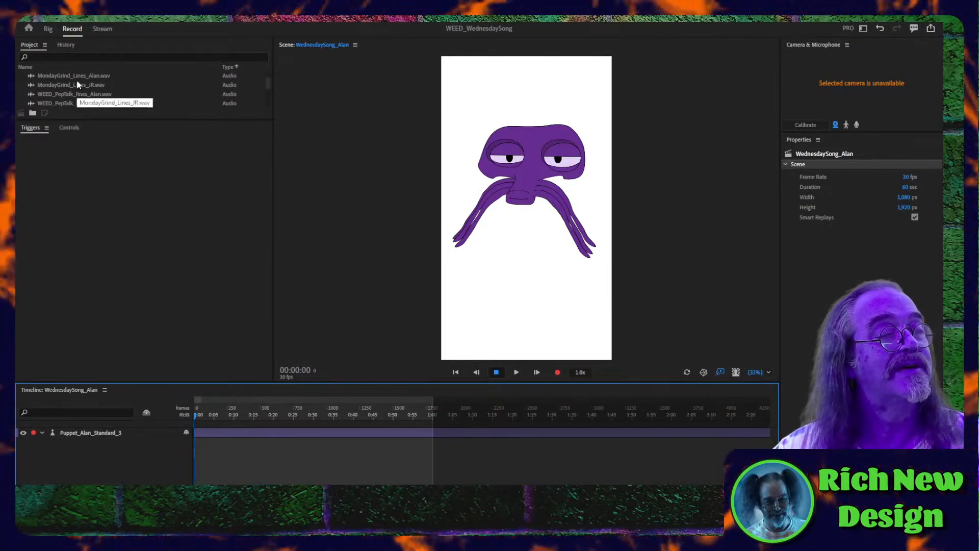
pyautogui.click(77, 78)
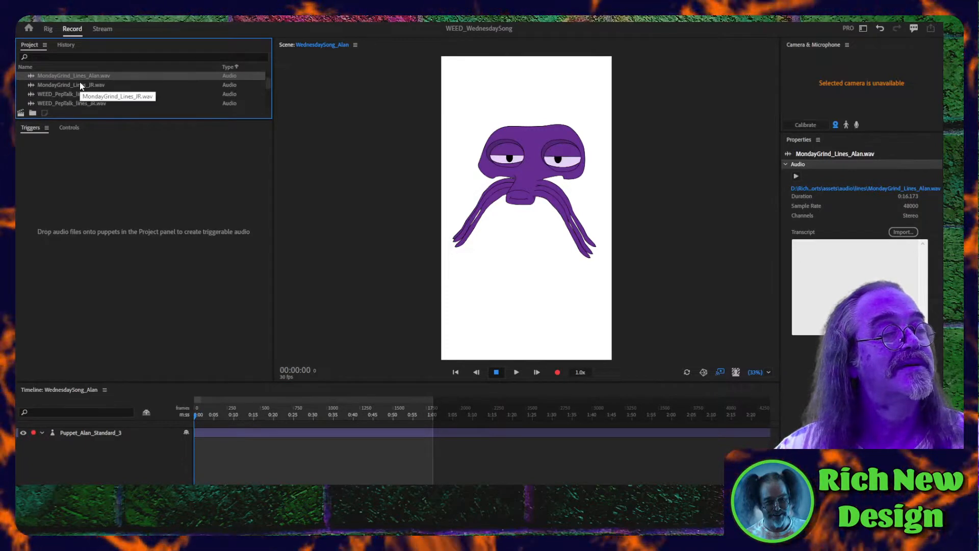
pyautogui.scroll(-1, 81, 85)
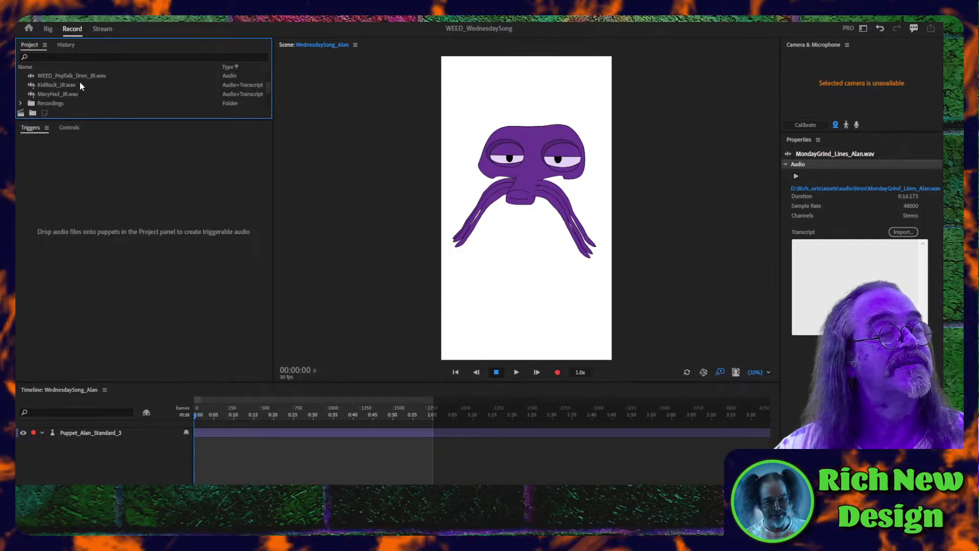
pyautogui.scroll(2, 80, 85)
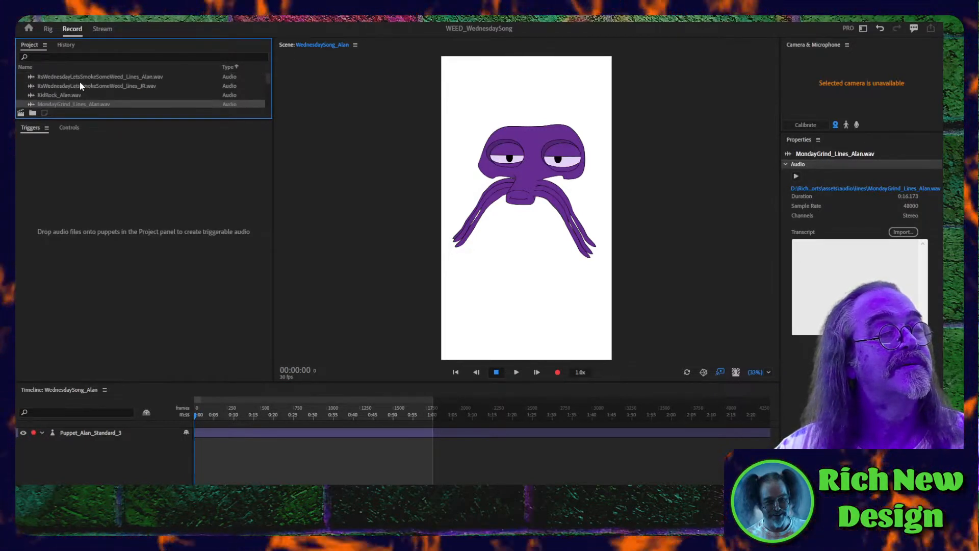
pyautogui.click(80, 85)
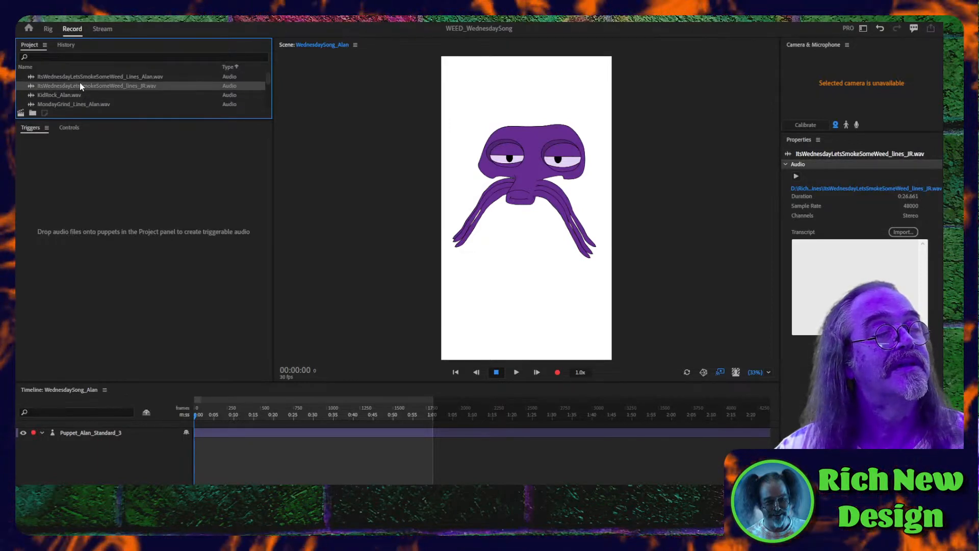
pyautogui.click(79, 77)
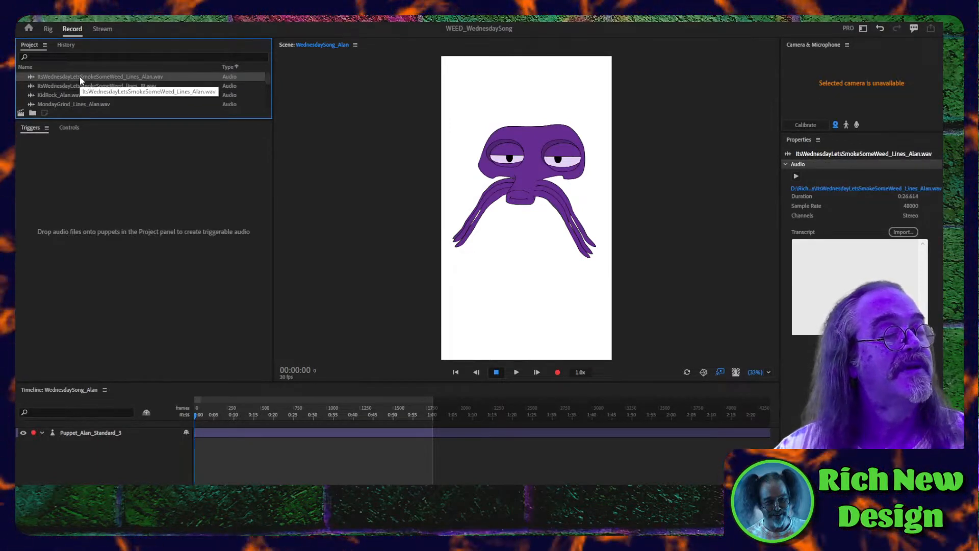
pyautogui.moveTo(79, 76); pyautogui.dragTo(99, 439)
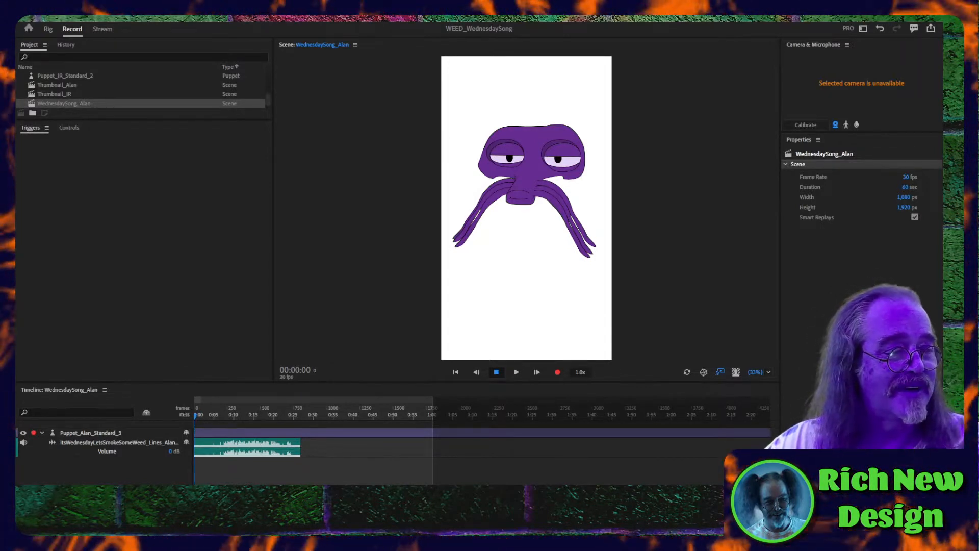
# - Arm Lip Sync on Puppet_Alan_Standard_3 and compute its lip sync take from the scene audio
pyautogui.click(201, 417)
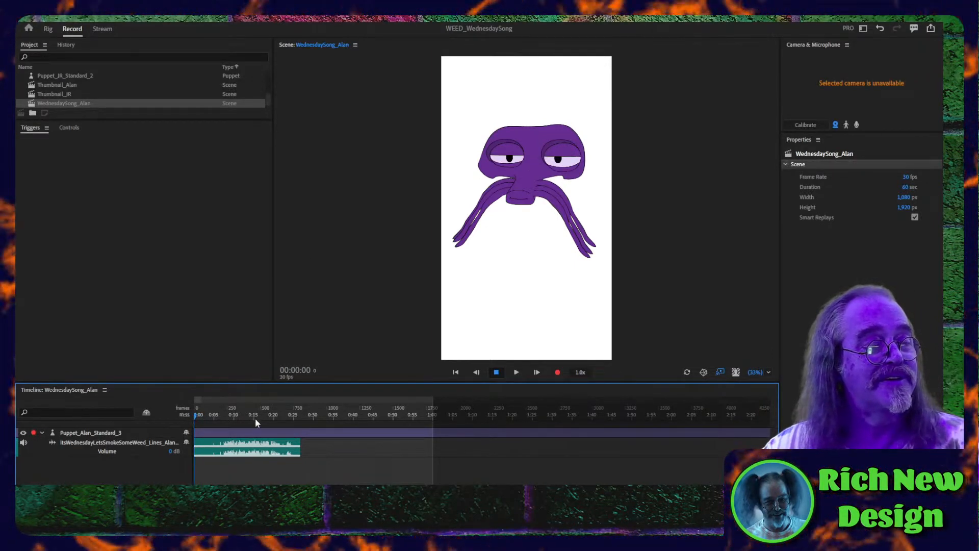
pyautogui.click(244, 432)
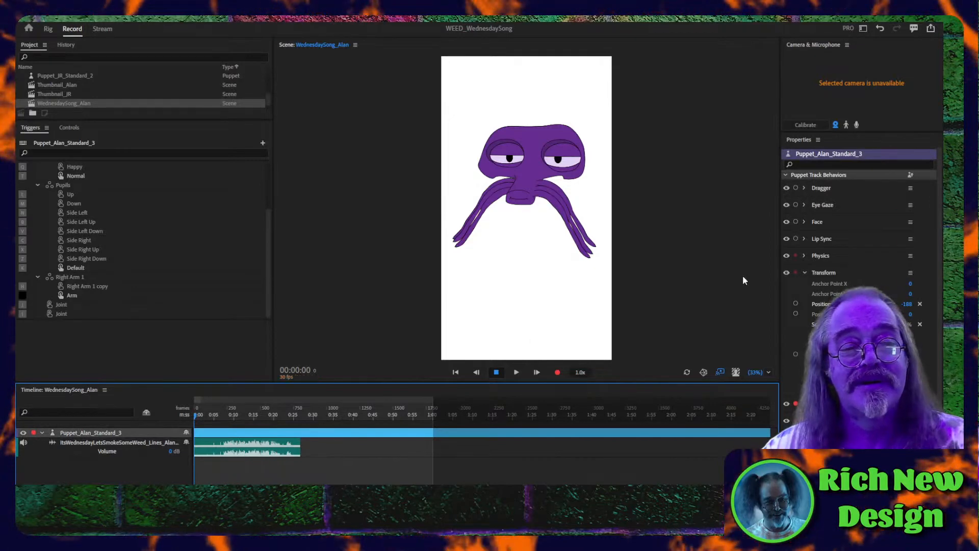
pyautogui.click(795, 239)
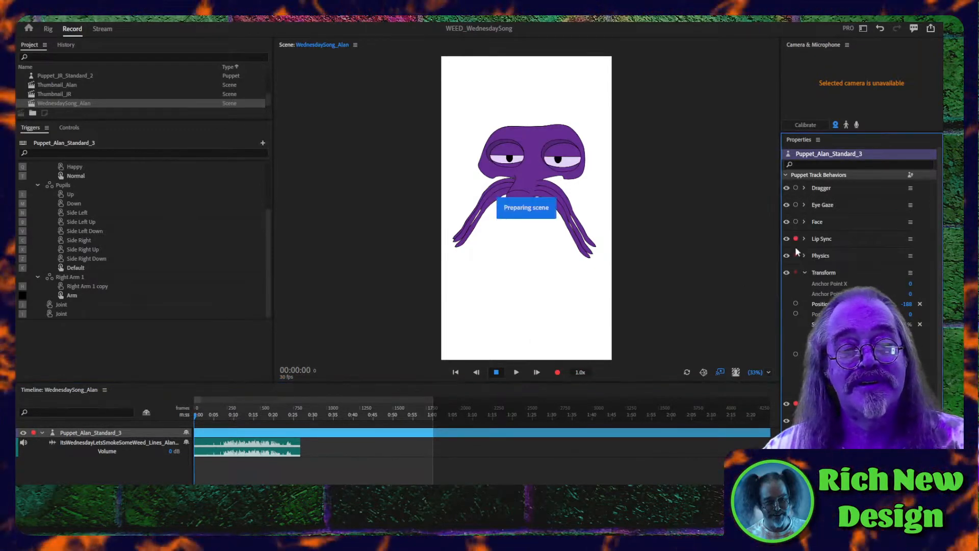
pyautogui.click(234, 451)
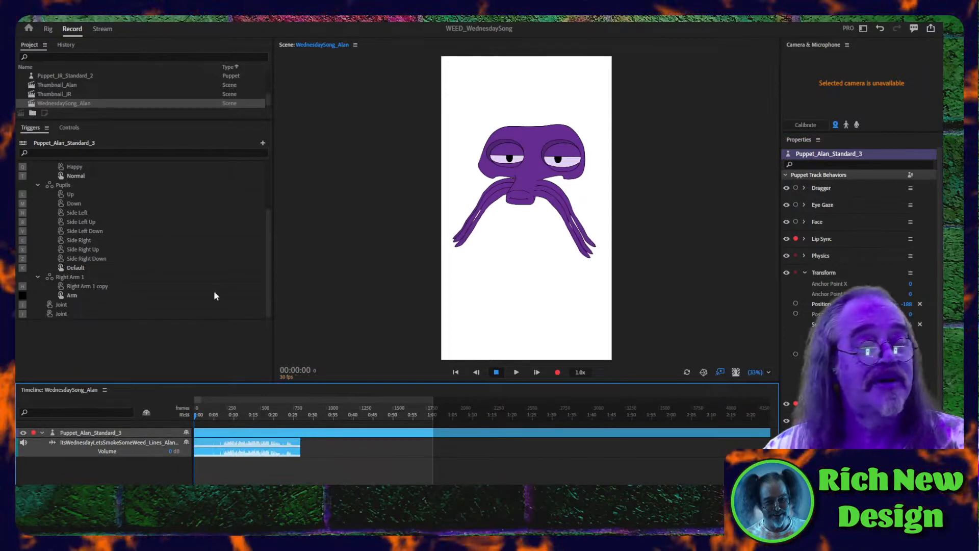
pyautogui.click(135, 8)
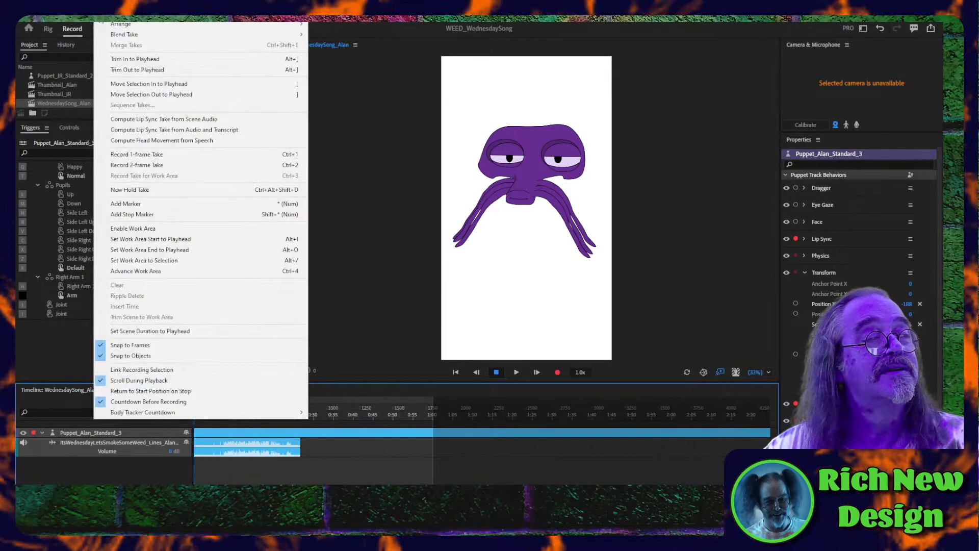
pyautogui.click(117, 120)
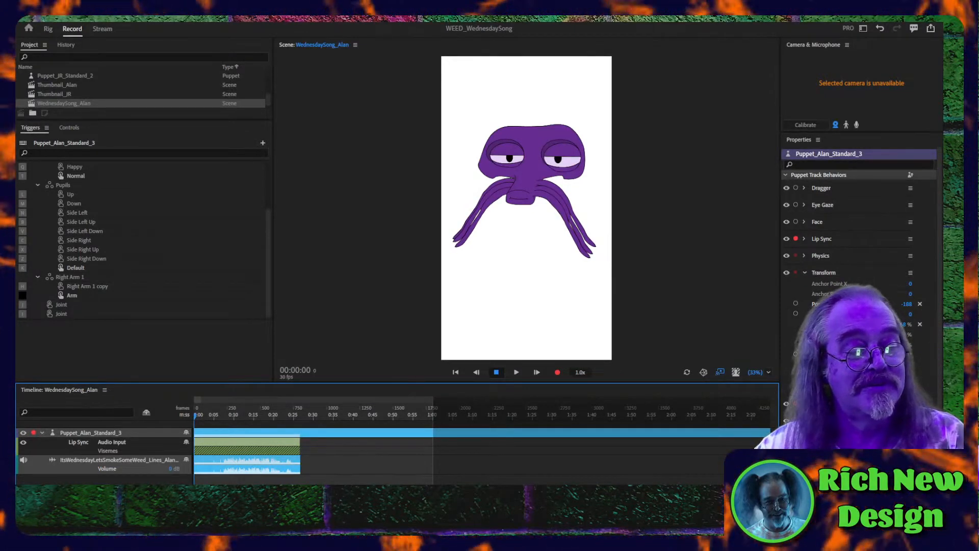
# - Stretch the lip sync take across the timeline, enlarge the scene view to 73% and play the scene to check the mouth movements
pyautogui.press('=')
pyautogui.press('=')
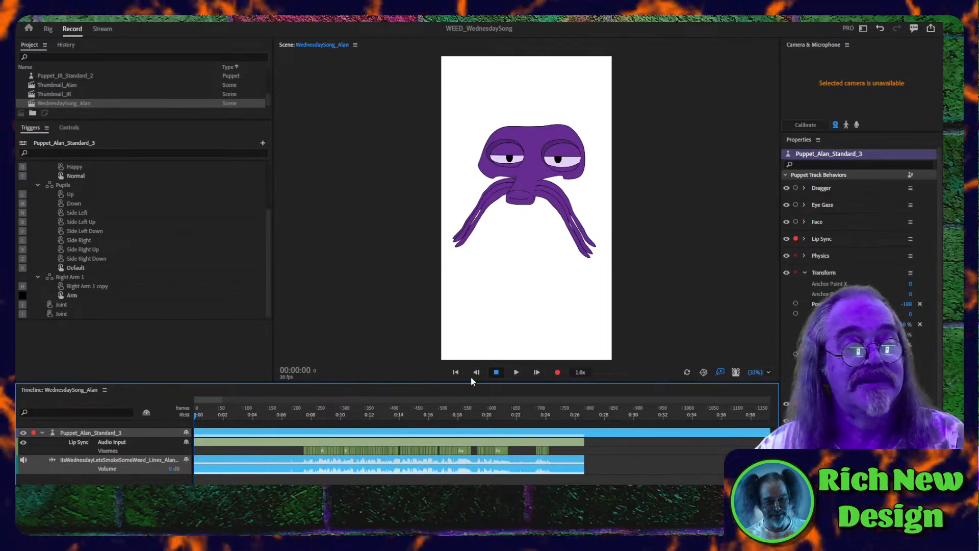
pyautogui.moveTo(755, 376); pyautogui.dragTo(772, 373)
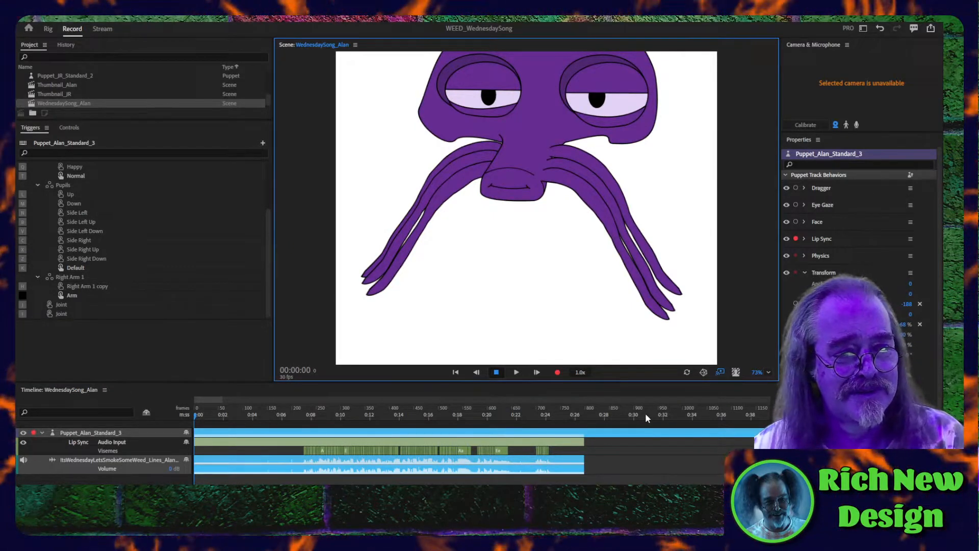
pyautogui.click(521, 372)
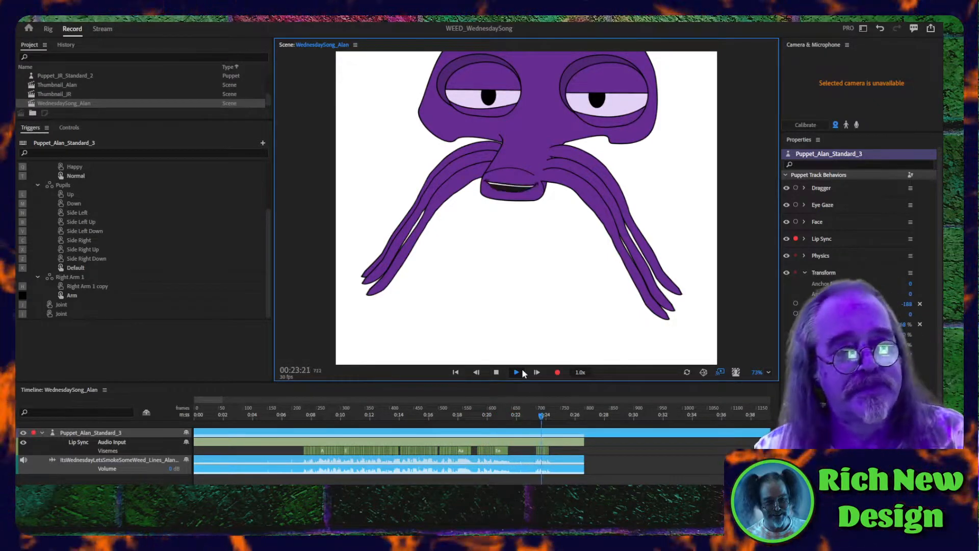
pyautogui.click(521, 368)
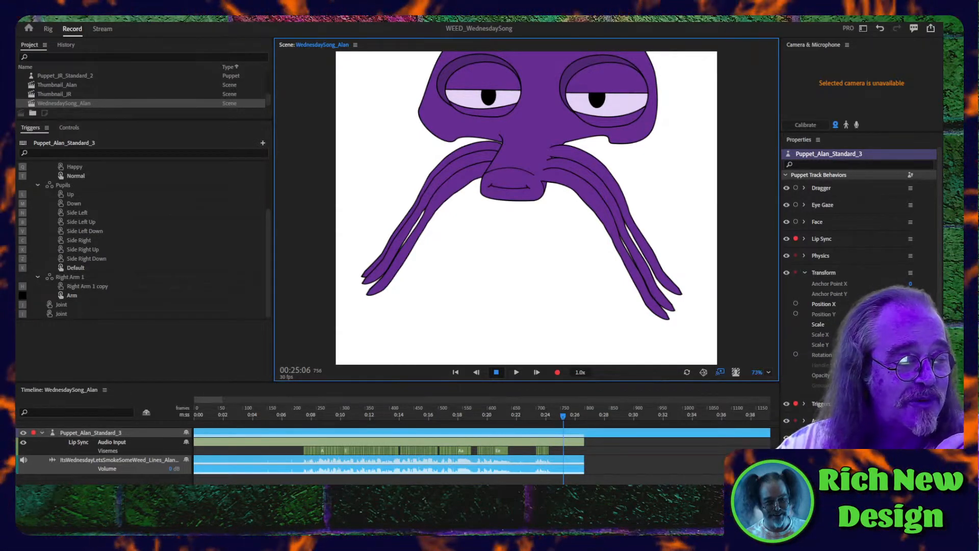
# - Switch to the browser and look over the Shorts on the We Enjoy Every Day YouTube channel page
pyautogui.moveTo(598, 539)
pyautogui.click(203, 441)
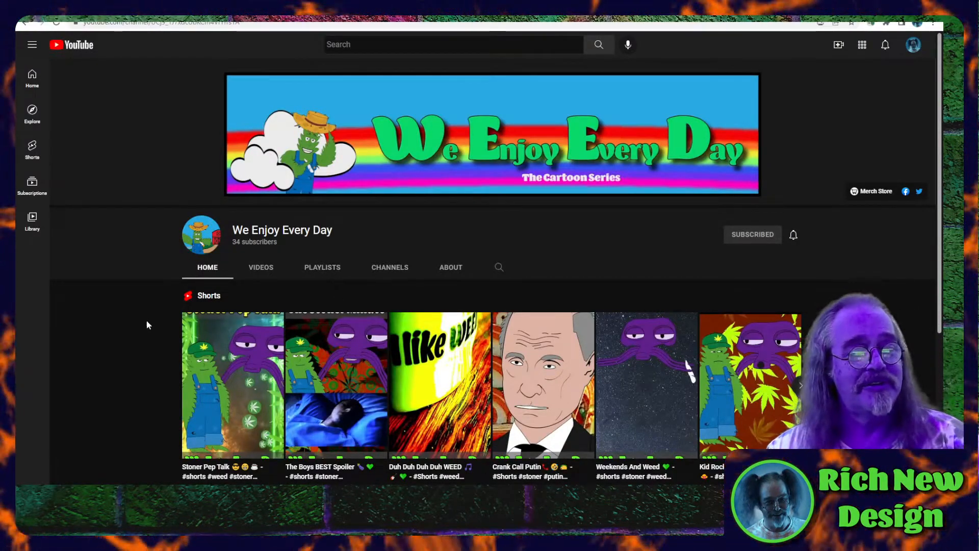
pyautogui.scroll(-1, 147, 323)
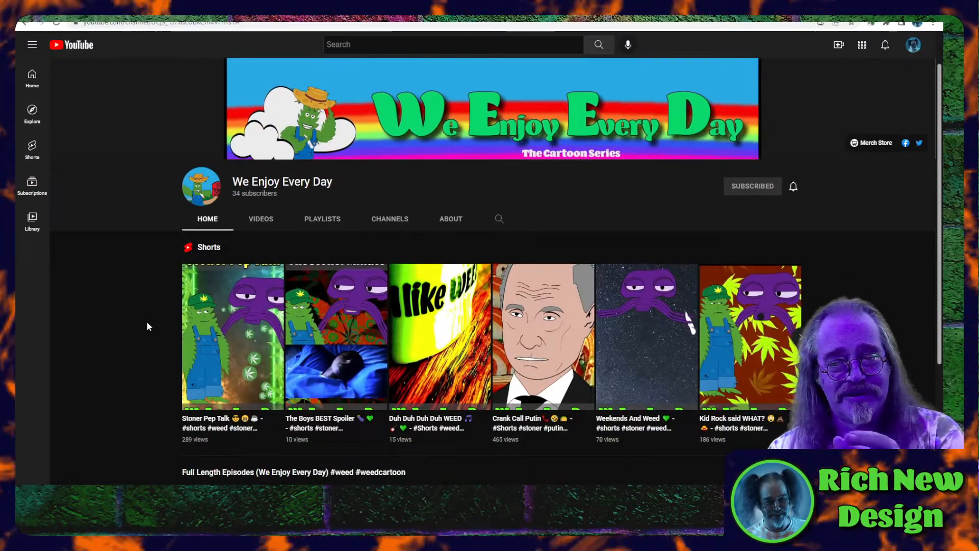
# - Look over the full-length episodes and WEED Songs and More sections of the We Enjoy Every Day channel page
pyautogui.scroll(-1, 147, 322)
pyautogui.scroll(-3, 147, 326)
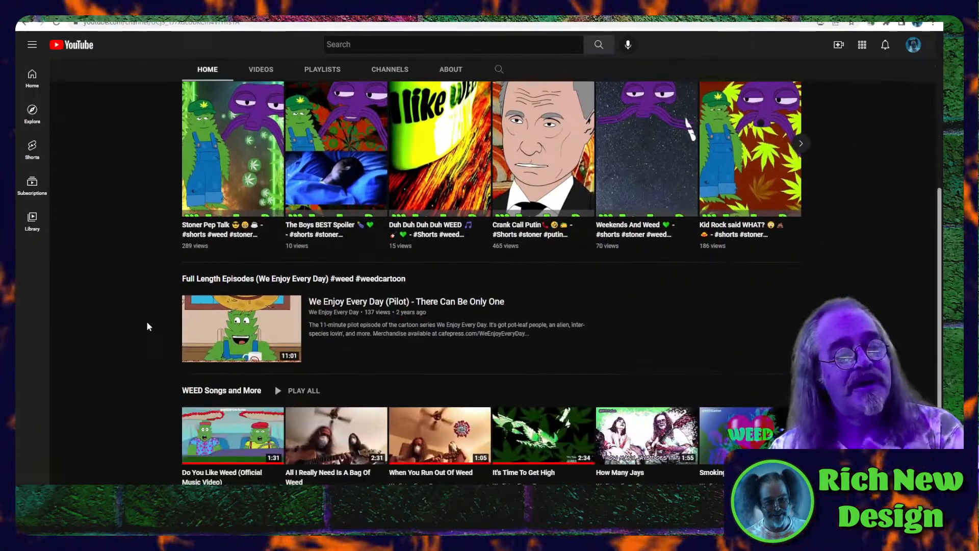
pyautogui.scroll(-1, 147, 327)
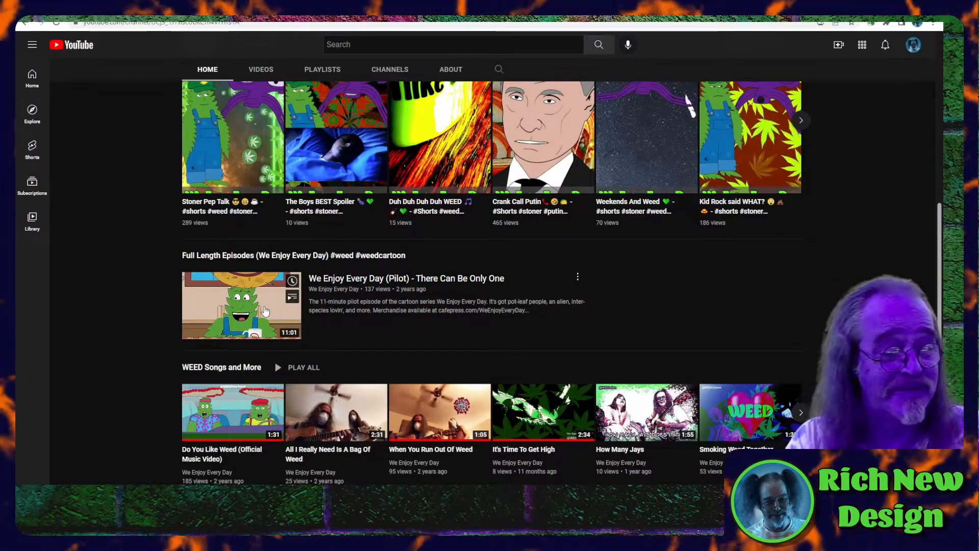
pyautogui.scroll(3, 265, 311)
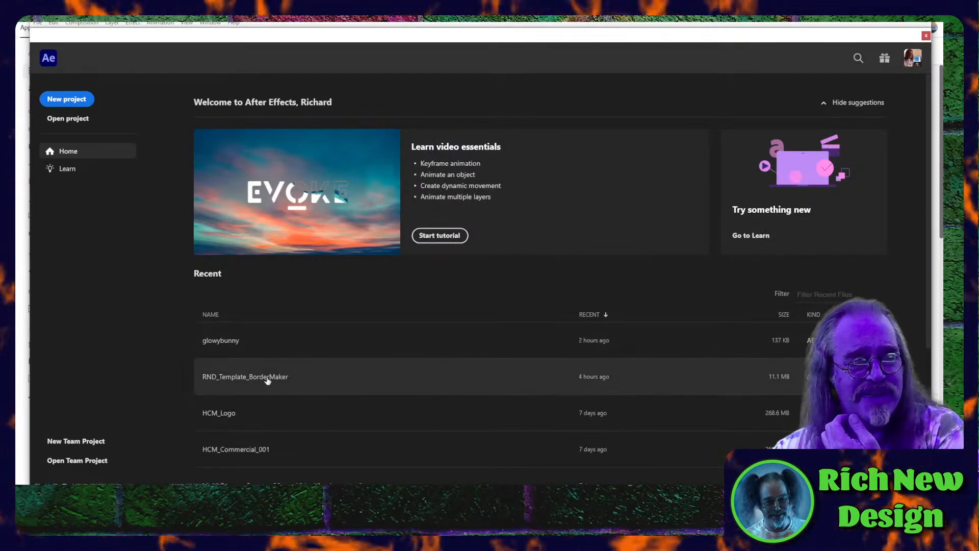
# - Switch to After Effects, open the recent project RND_Template_BorderMaker and preview the stinger - smokey composition from its start
pyautogui.click(267, 378)
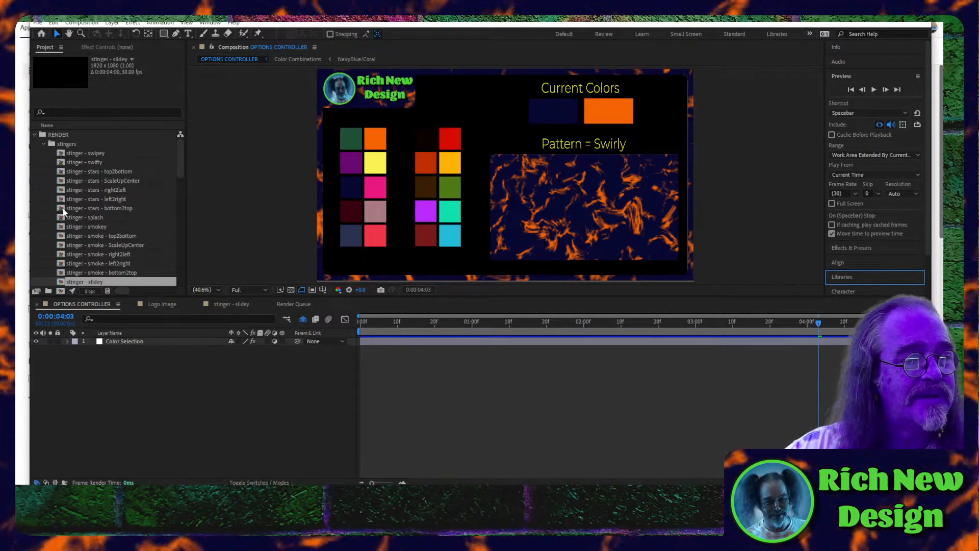
pyautogui.doubleClick(63, 226)
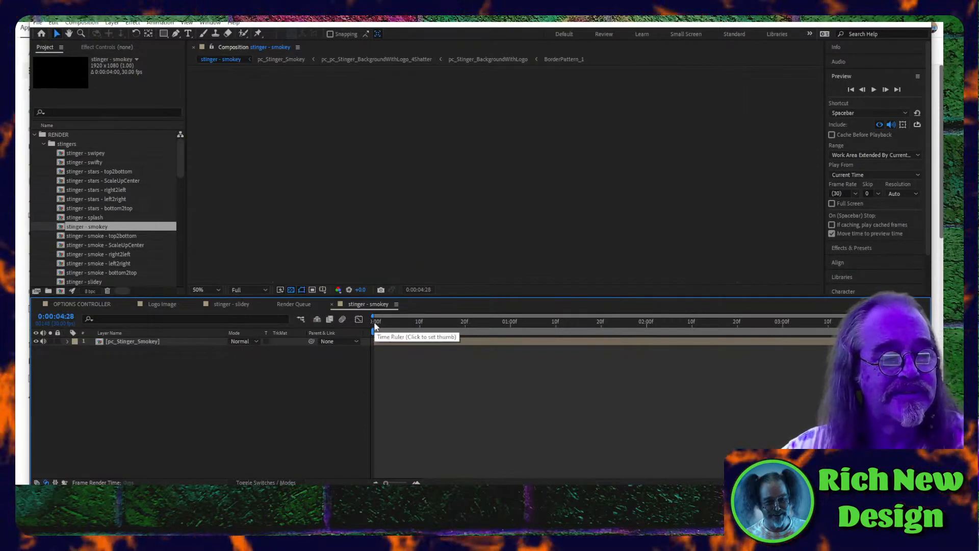
pyautogui.click(375, 326)
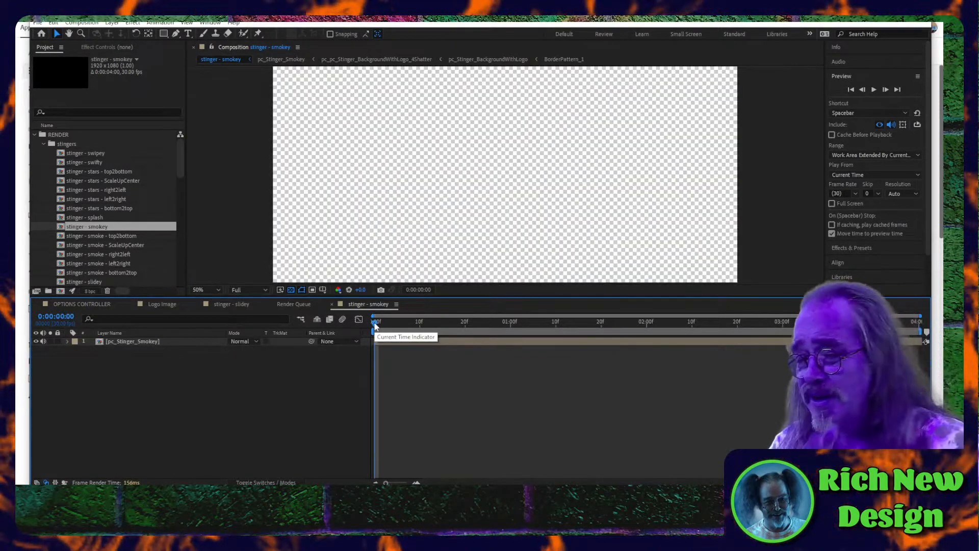
pyautogui.press('space')
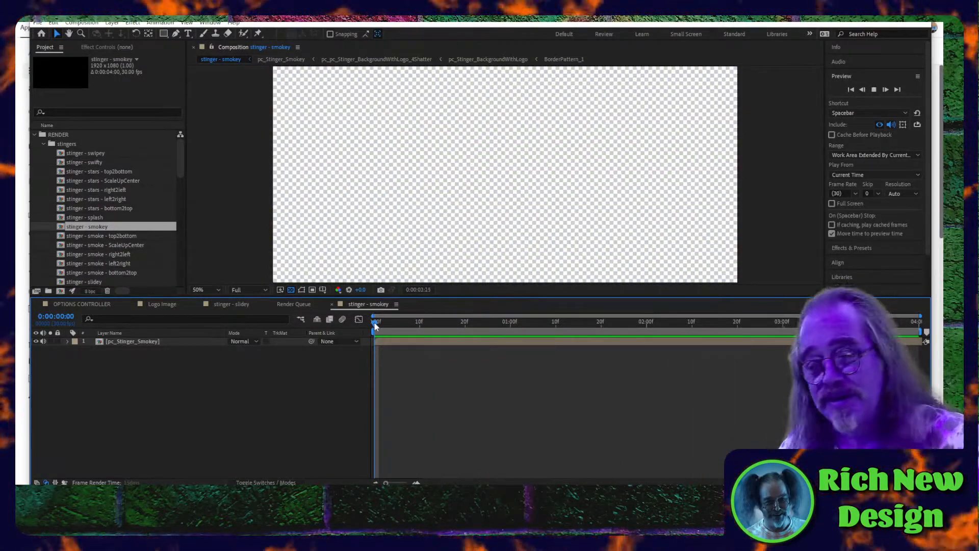
pyautogui.press('space')
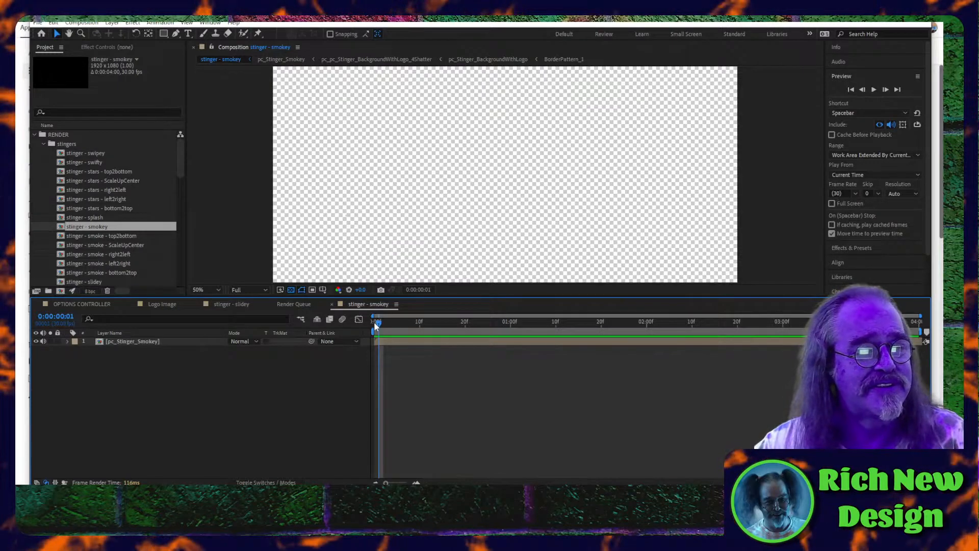
# - Open the border_wide_right_withLogo composition from the borders folder to view its design
pyautogui.scroll(-10, 117, 276)
pyautogui.scroll(-4, 101, 257)
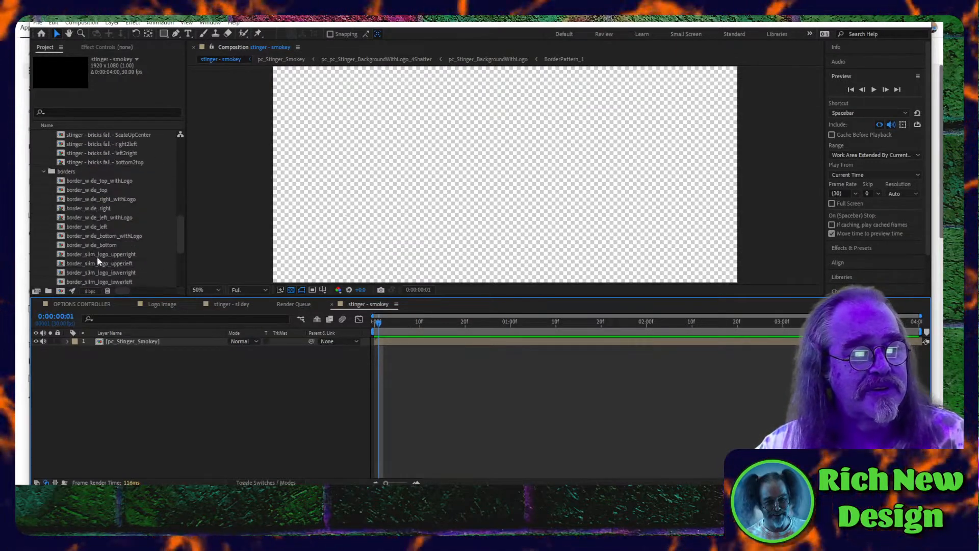
pyautogui.doubleClick(72, 200)
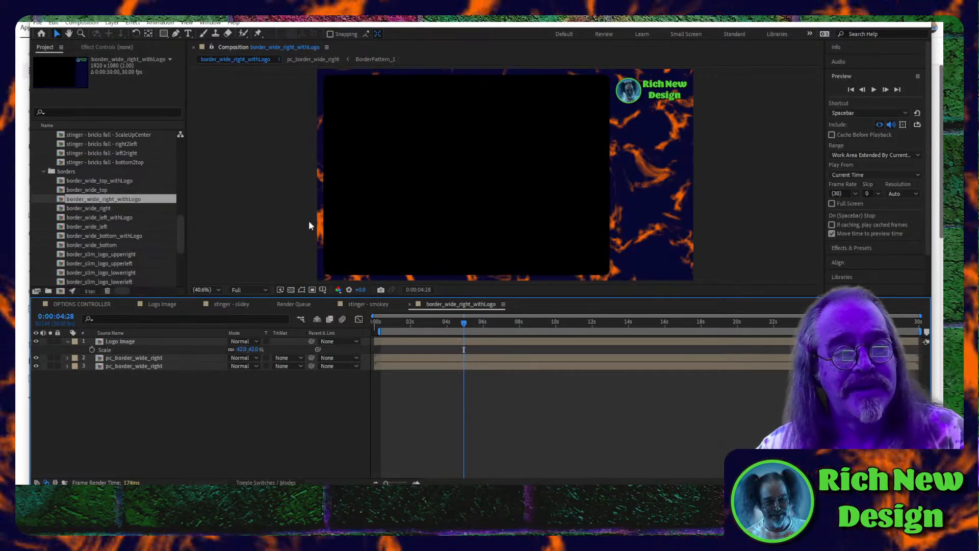
# - Go back to the OPTIONS CONTROLLER composition and show the effect controls of its Color Selection layer
pyautogui.scroll(10, 83, 193)
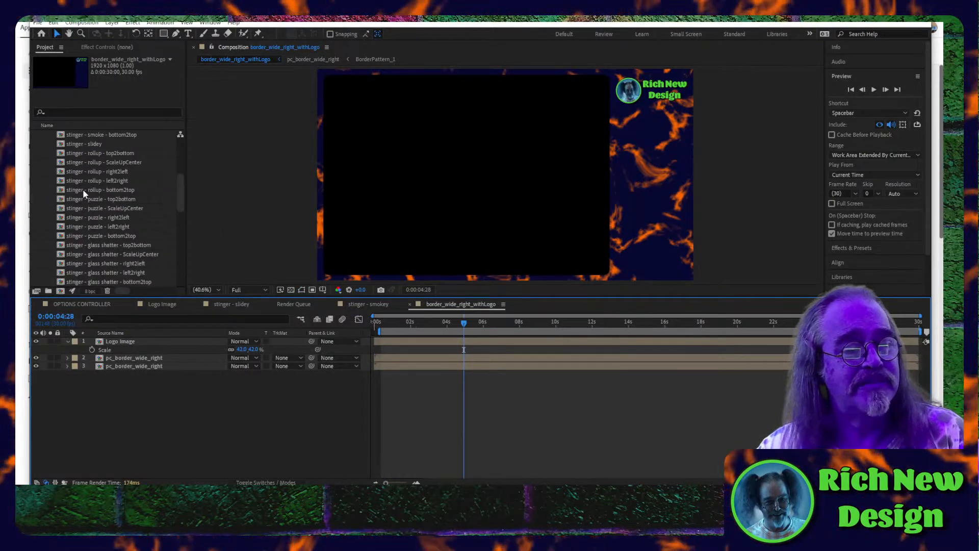
pyautogui.click(73, 304)
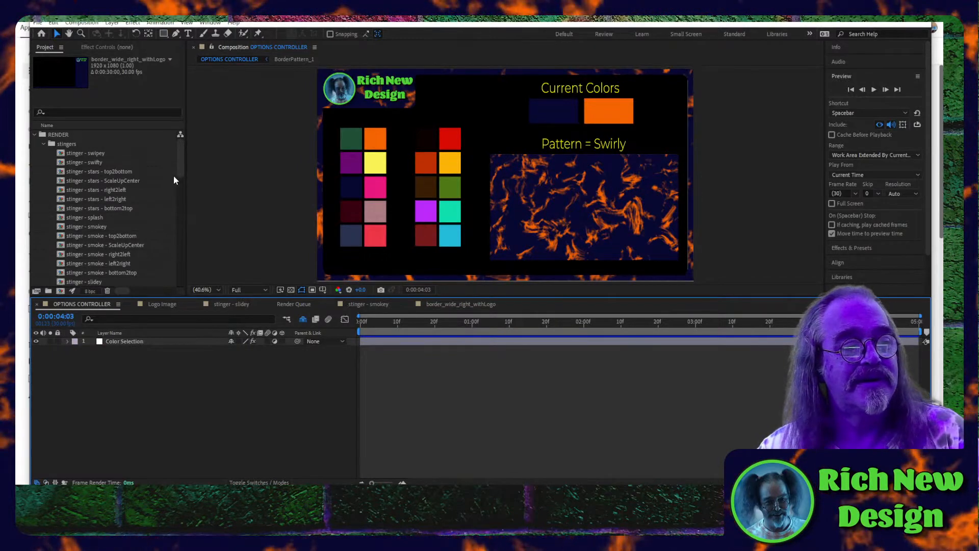
pyautogui.click(109, 47)
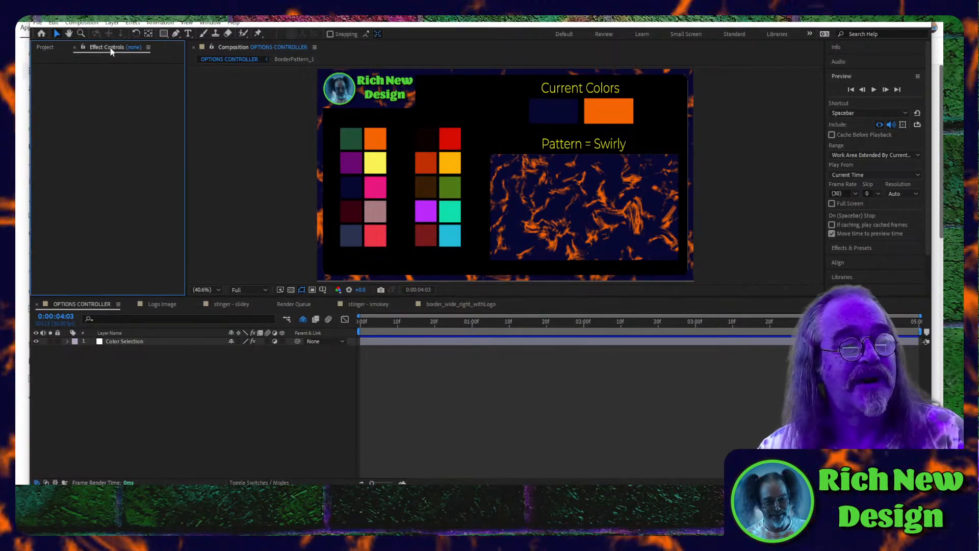
pyautogui.click(82, 306)
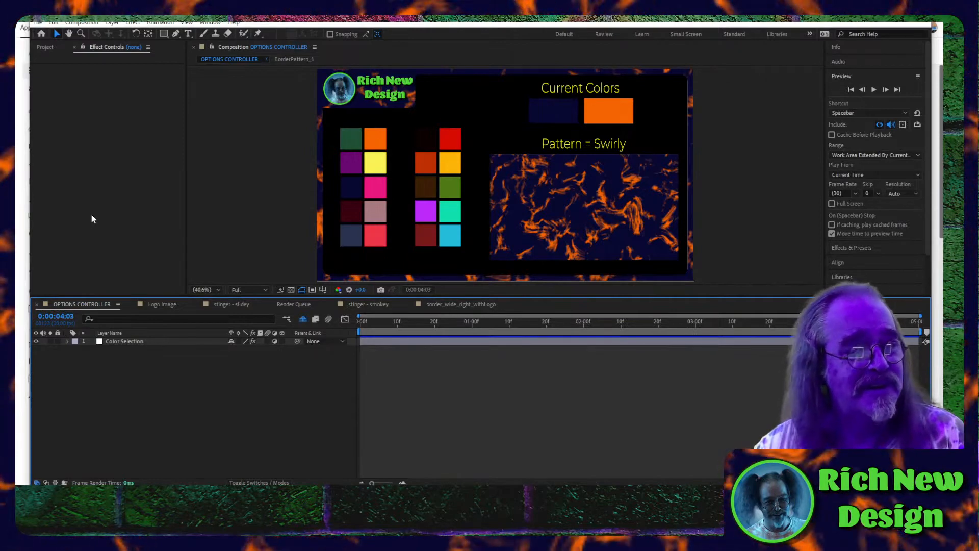
pyautogui.click(110, 52)
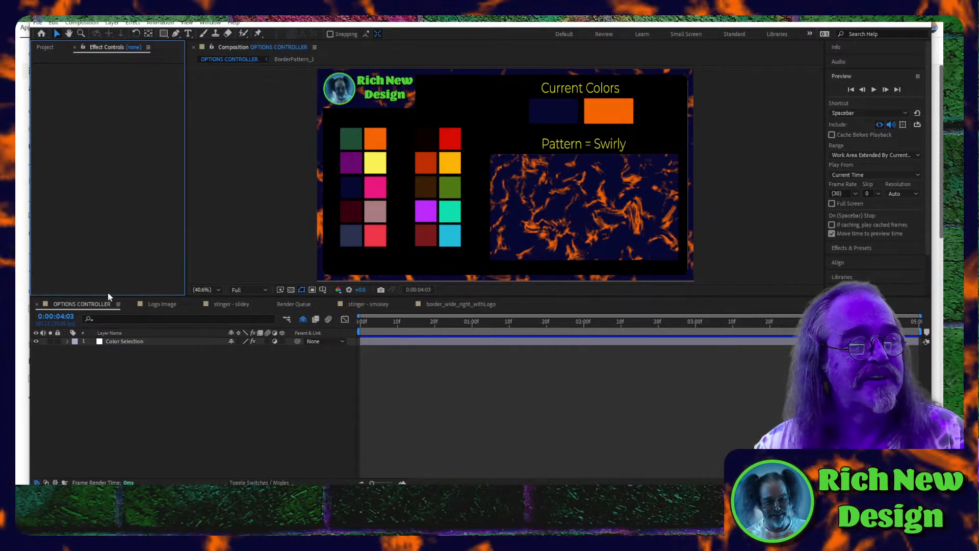
pyautogui.click(110, 332)
pyautogui.click(121, 342)
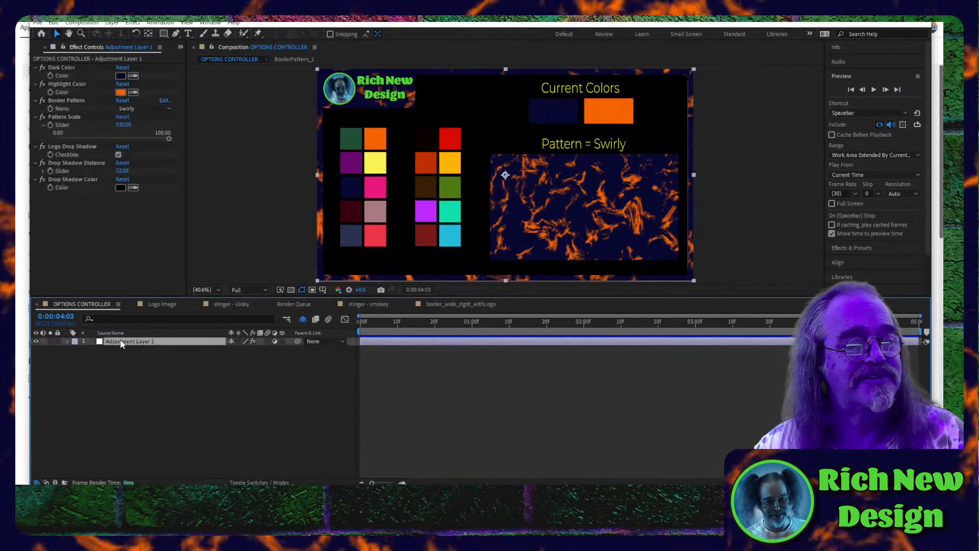
# - Sample the dark green swatch for the Dark Color and the orange swatch beside it for the Highlight Color
pyautogui.click(133, 76)
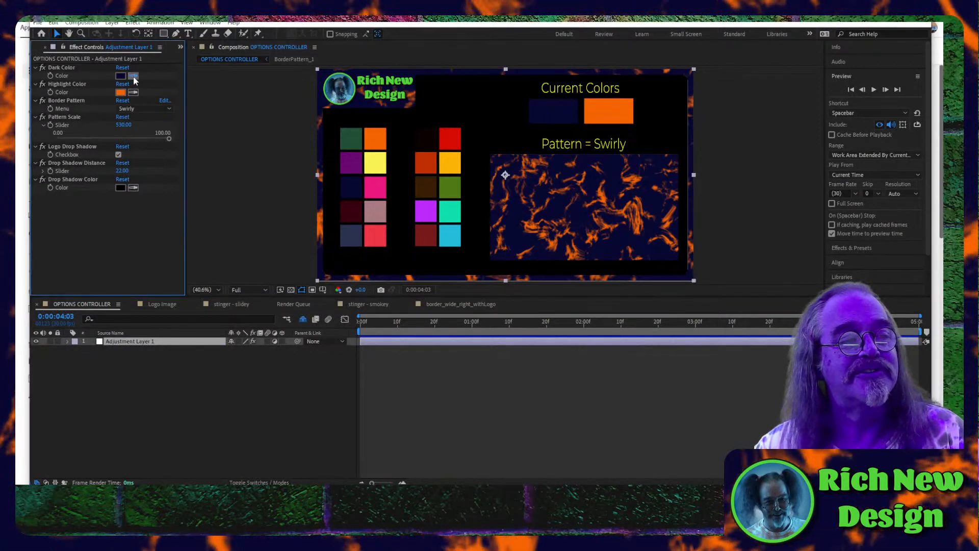
pyautogui.click(352, 142)
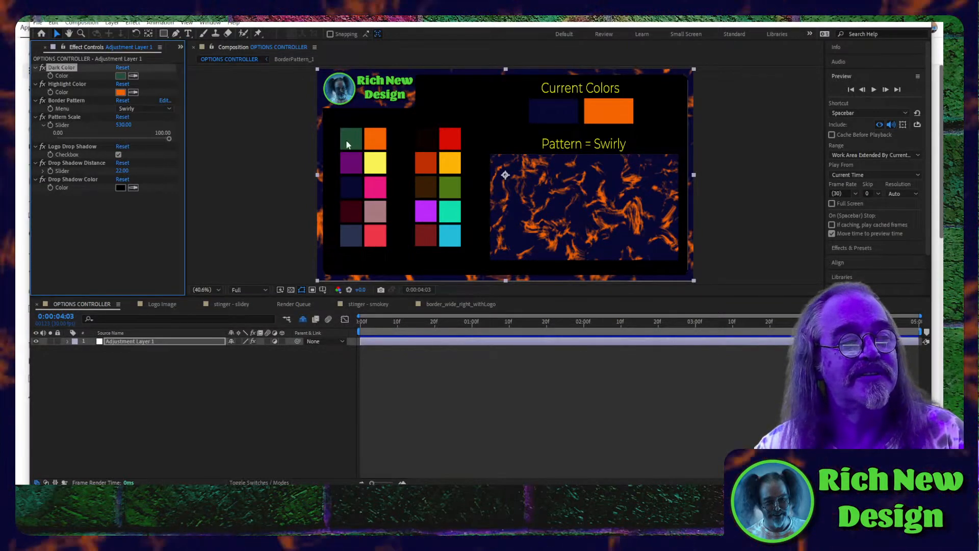
pyautogui.click(134, 95)
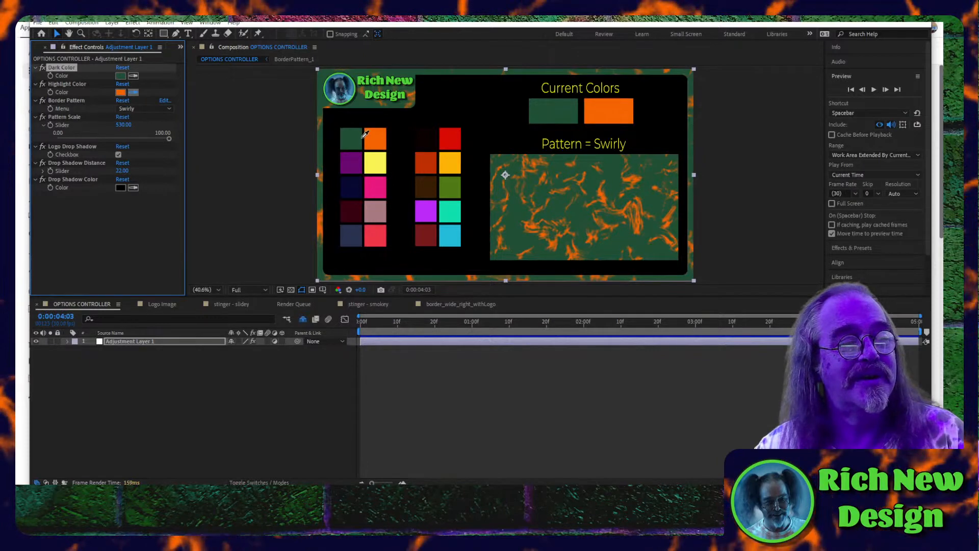
pyautogui.click(377, 138)
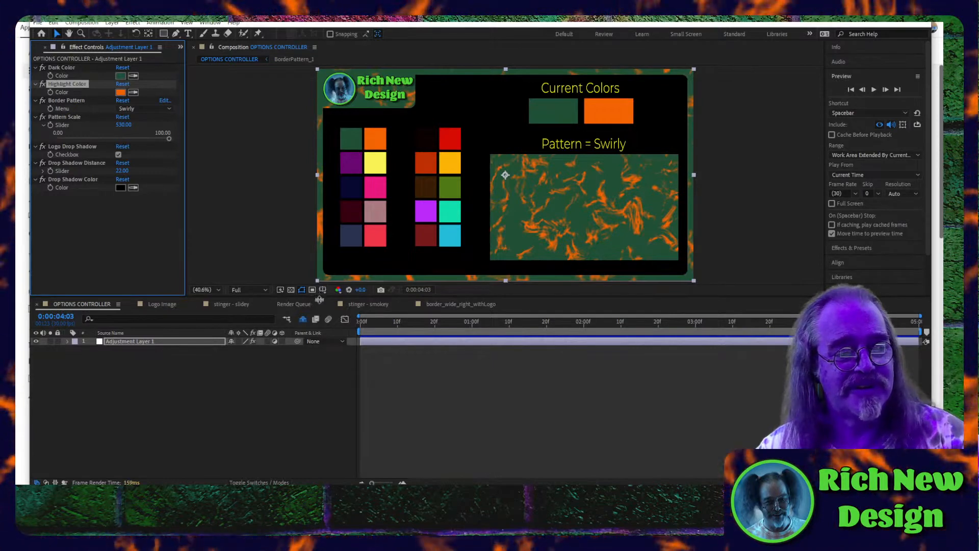
# - Enlarge the composition view, set the Pattern Scale to 345 and change the Border Pattern to Terrain
pyautogui.moveTo(319, 300); pyautogui.dragTo(336, 422)
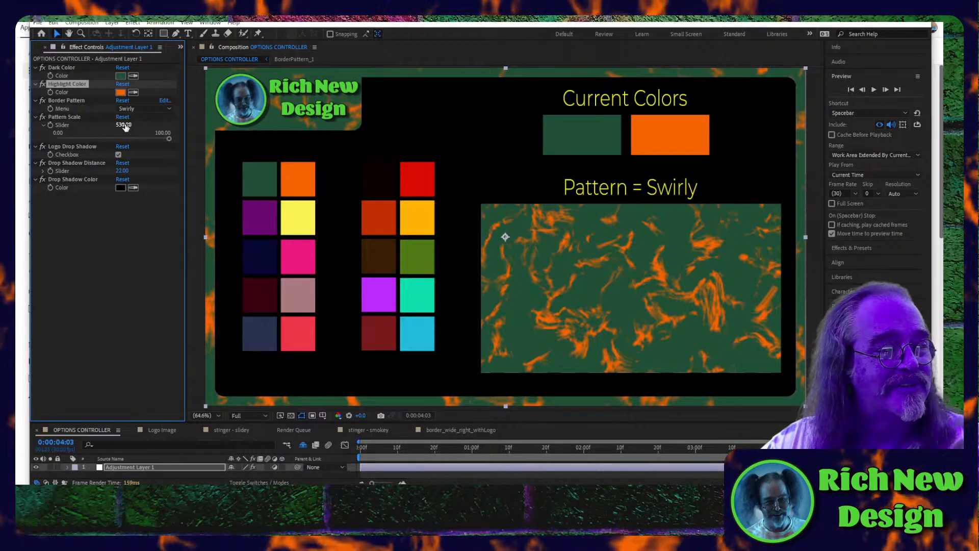
pyautogui.moveTo(125, 127); pyautogui.dragTo(50, 139)
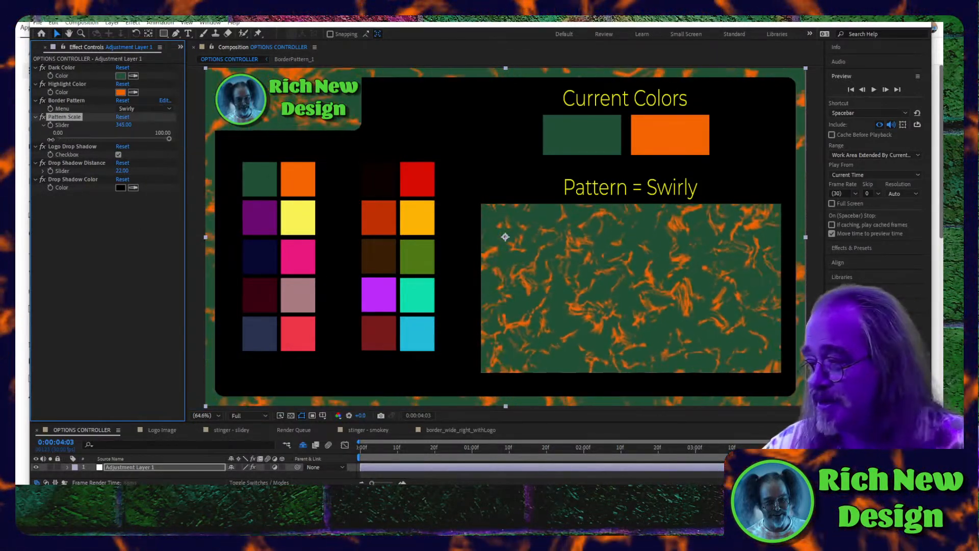
pyautogui.click(124, 109)
pyautogui.click(129, 130)
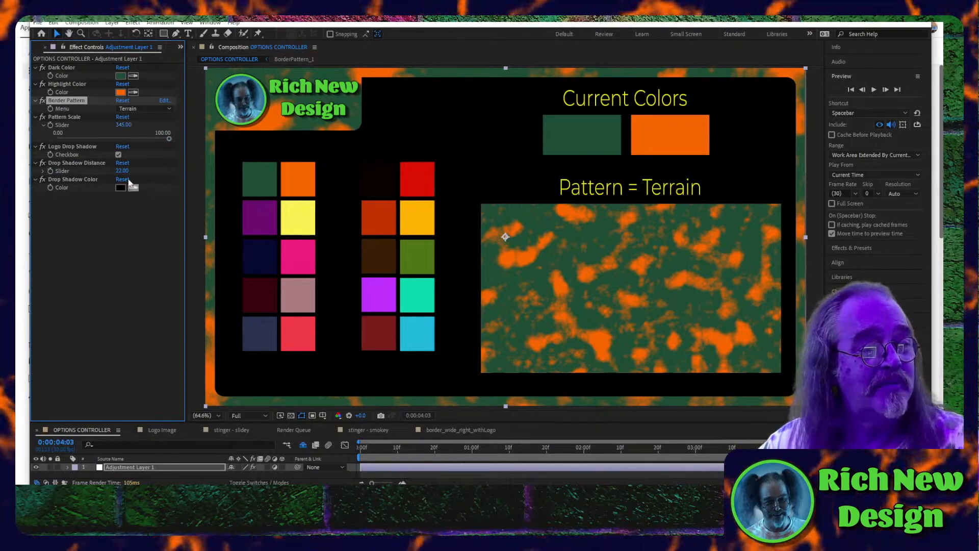
# - Sample the pink swatch for the Highlight Color and the navy swatch beside it for the Dark Color
pyautogui.click(134, 93)
pyautogui.click(308, 259)
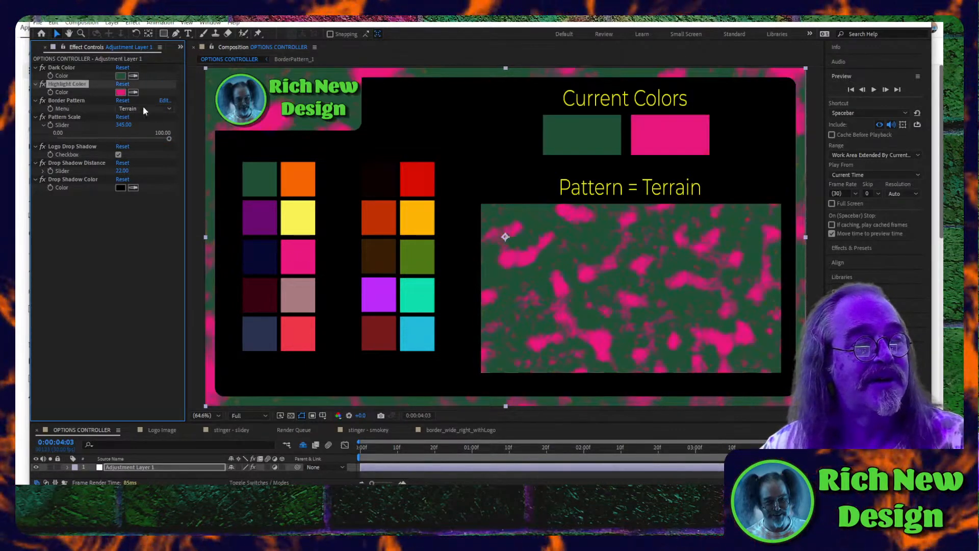
pyautogui.click(133, 77)
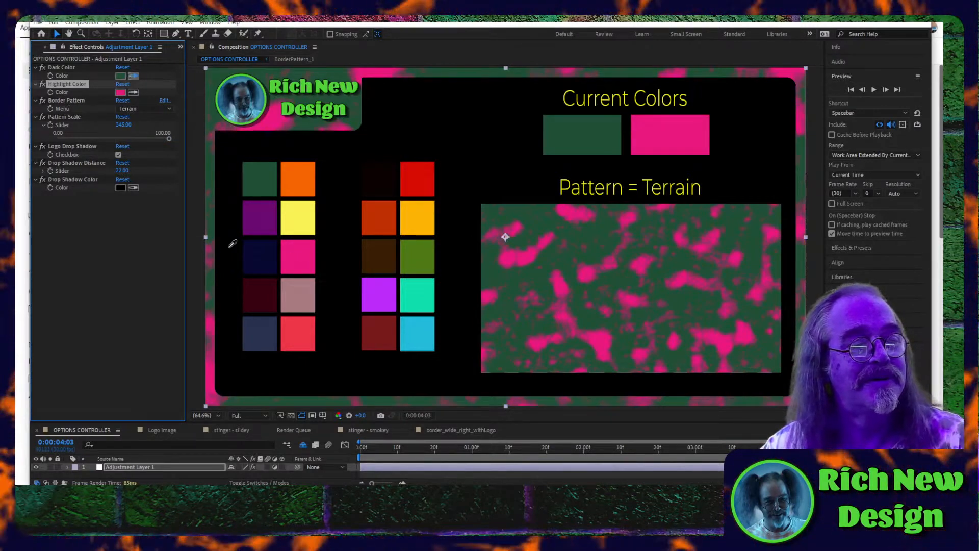
pyautogui.click(262, 251)
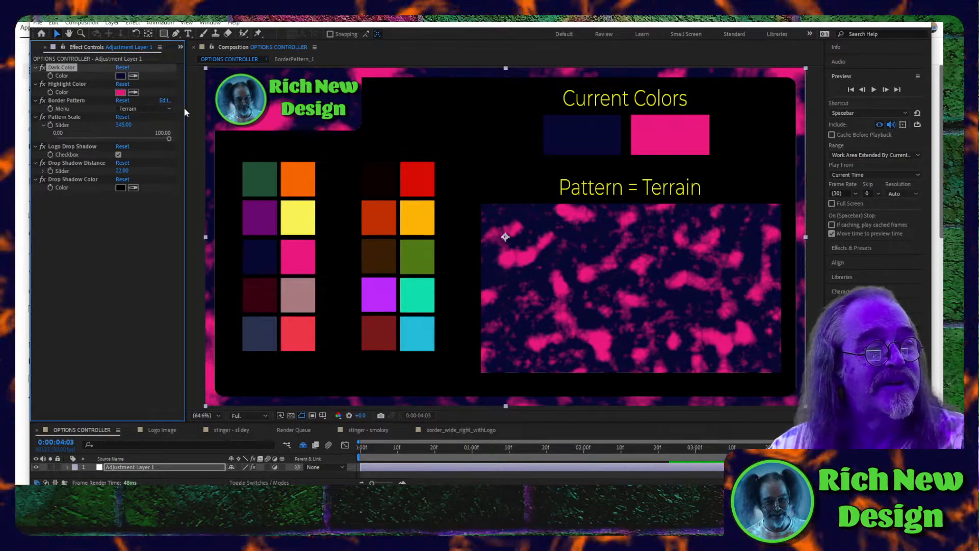
# - Widen the project area, open the stinger - swipey composition and preview it from its start in the new colors
pyautogui.moveTo(185, 107); pyautogui.dragTo(278, 107)
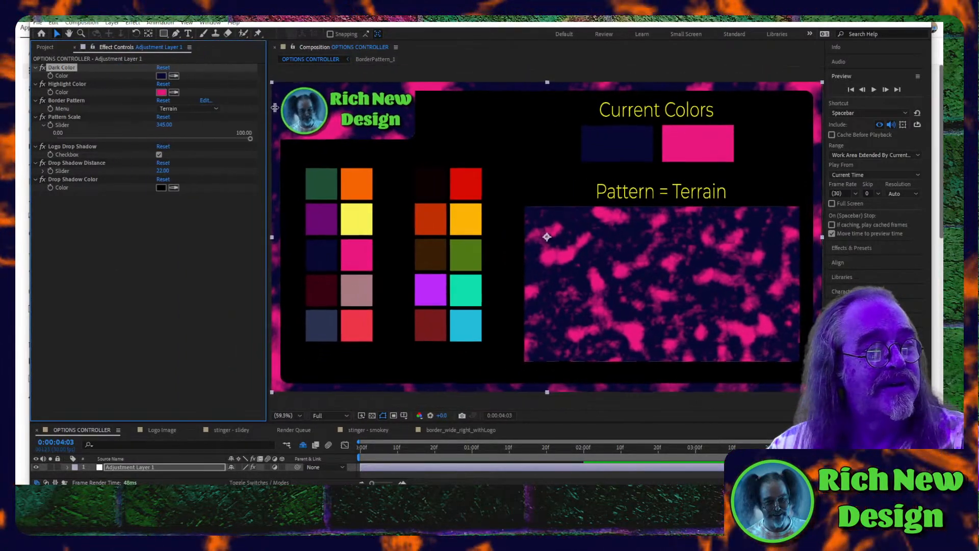
pyautogui.click(45, 47)
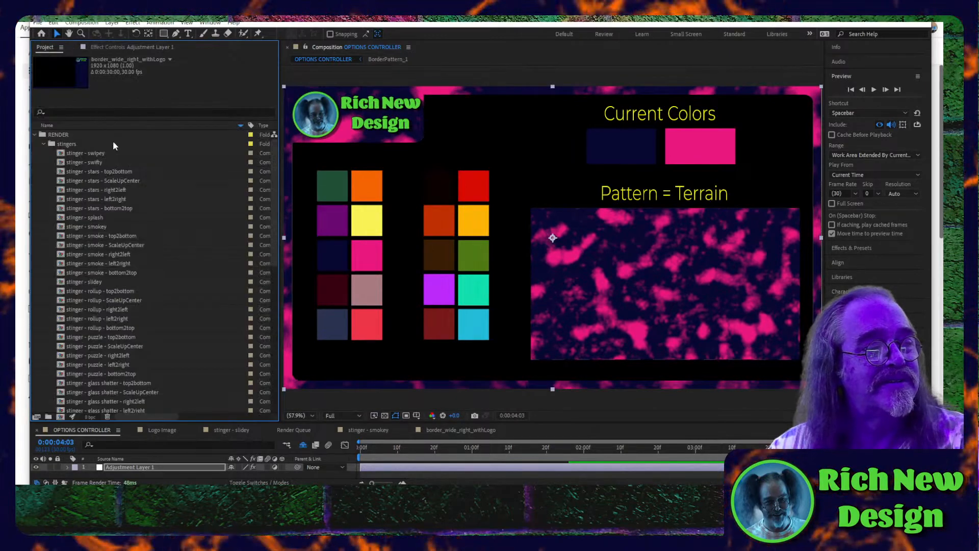
pyautogui.click(90, 155)
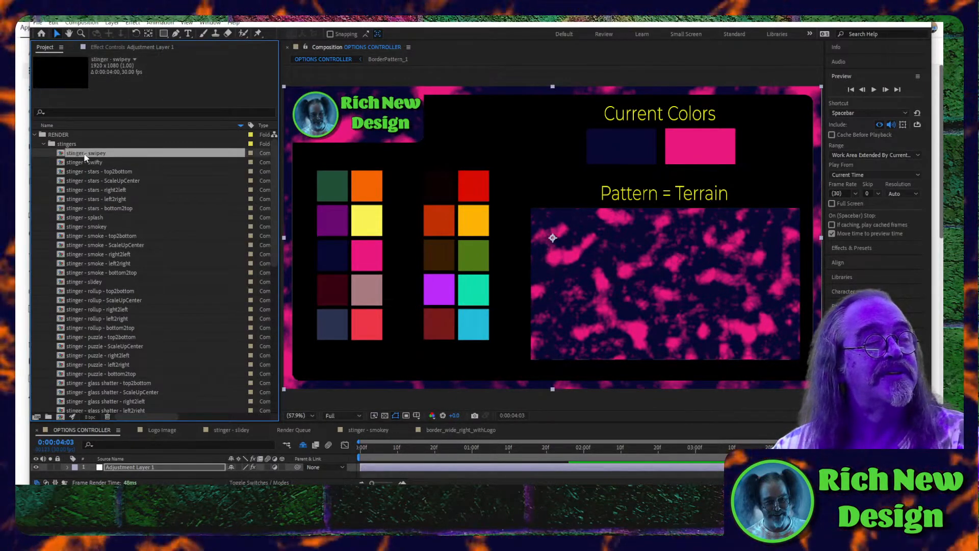
pyautogui.doubleClick(85, 154)
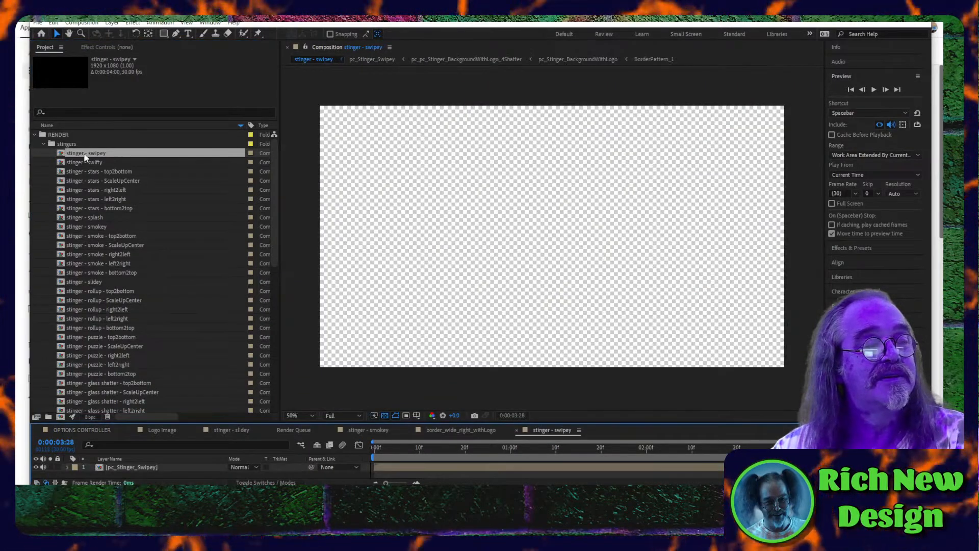
pyautogui.click(389, 449)
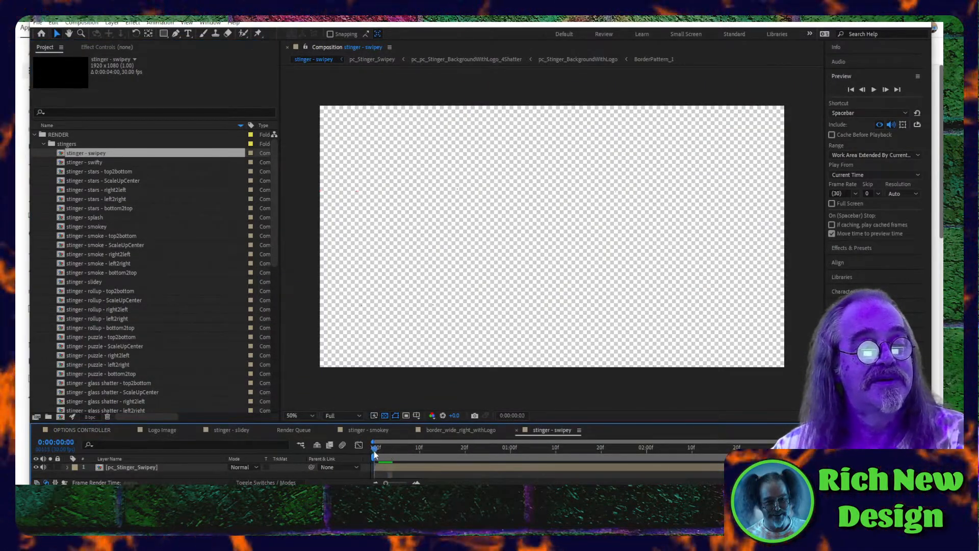
pyautogui.press('space')
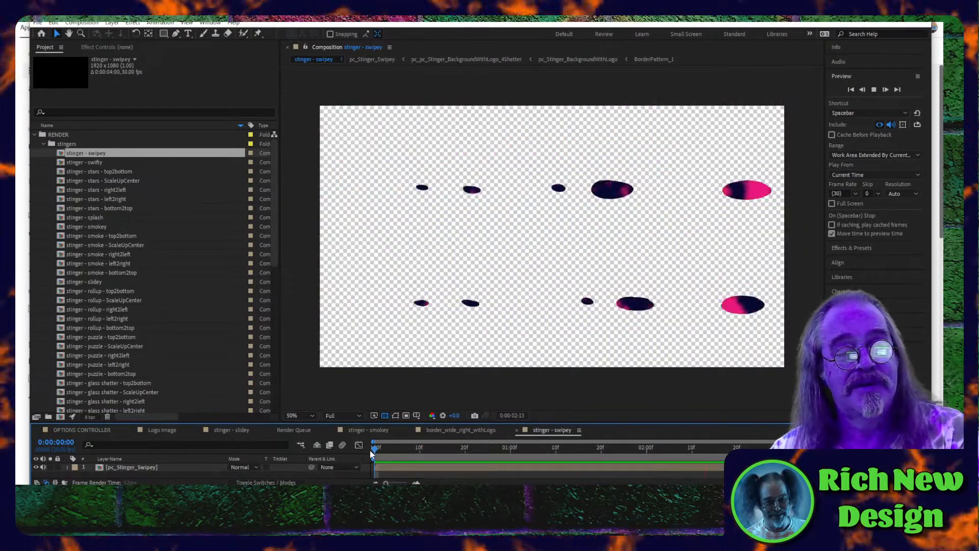
pyautogui.press('space')
# - Open the stinger - swifty composition and preview its animation from the start
pyautogui.doubleClick(88, 164)
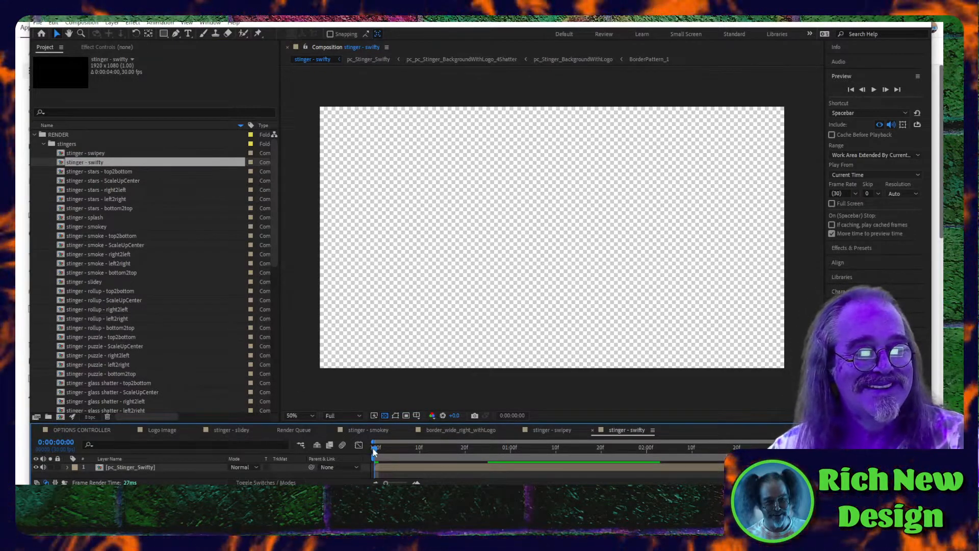
pyautogui.press('space')
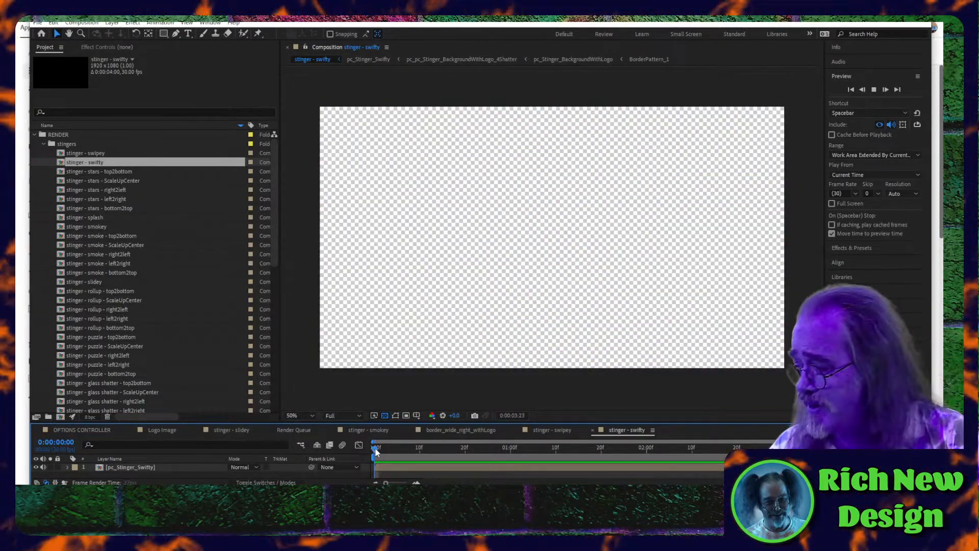
pyautogui.press('space')
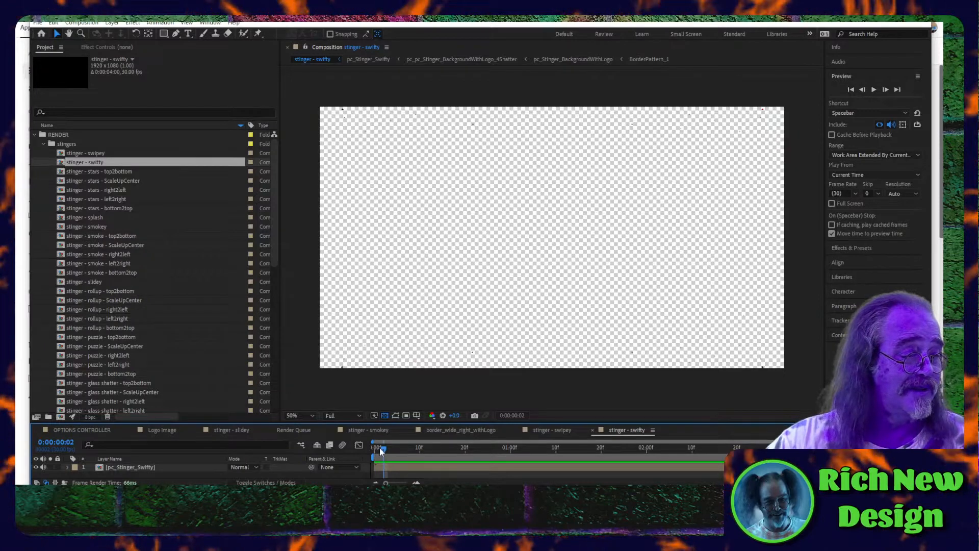
# - Return the swifty stinger to its first frame and open the border_wide_bottom_withLogo composition to view its logo placement
pyautogui.moveTo(382, 447); pyautogui.dragTo(368, 447)
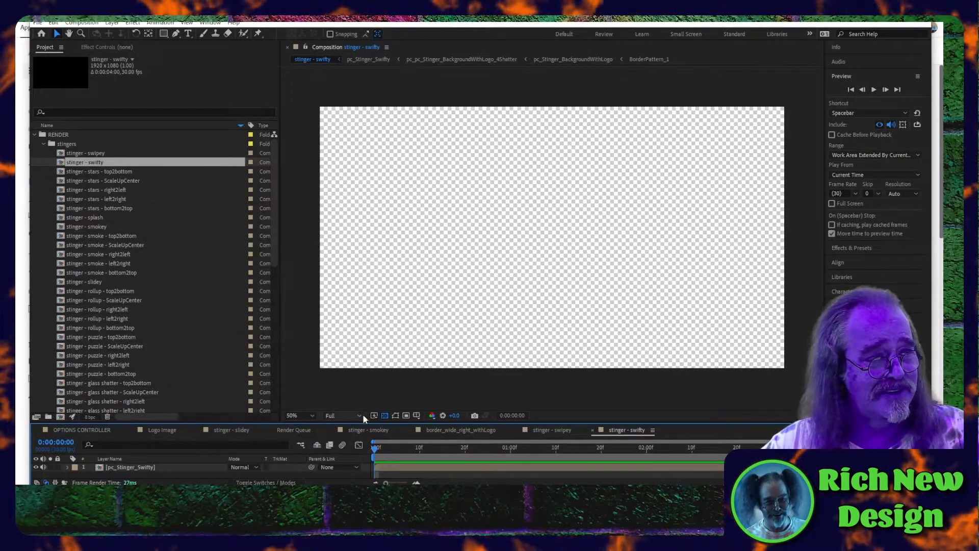
pyautogui.scroll(-9, 225, 332)
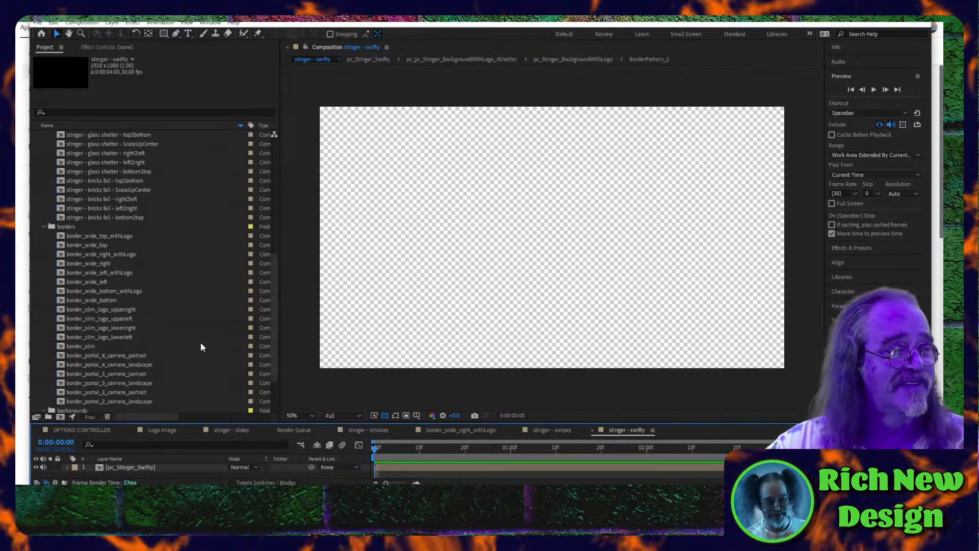
pyautogui.doubleClick(62, 292)
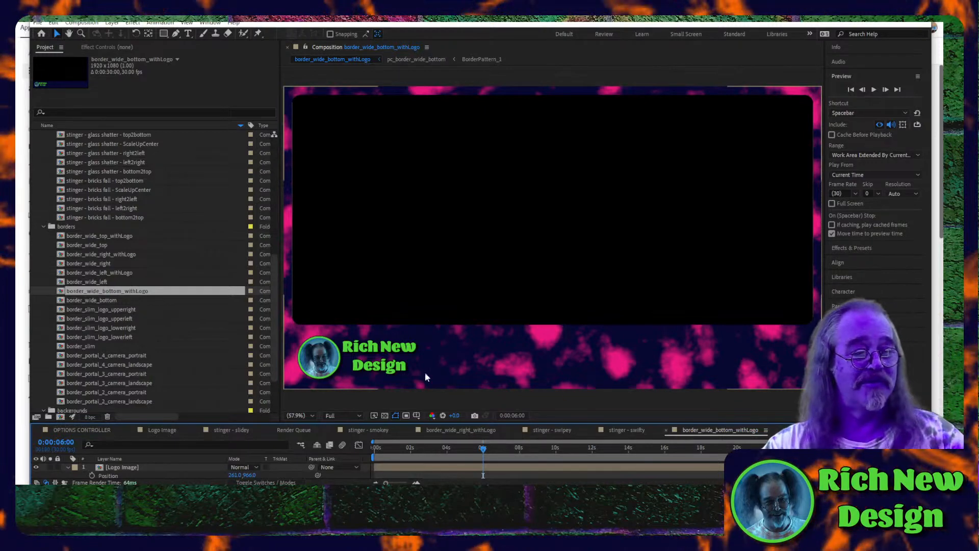
pyautogui.click(378, 363)
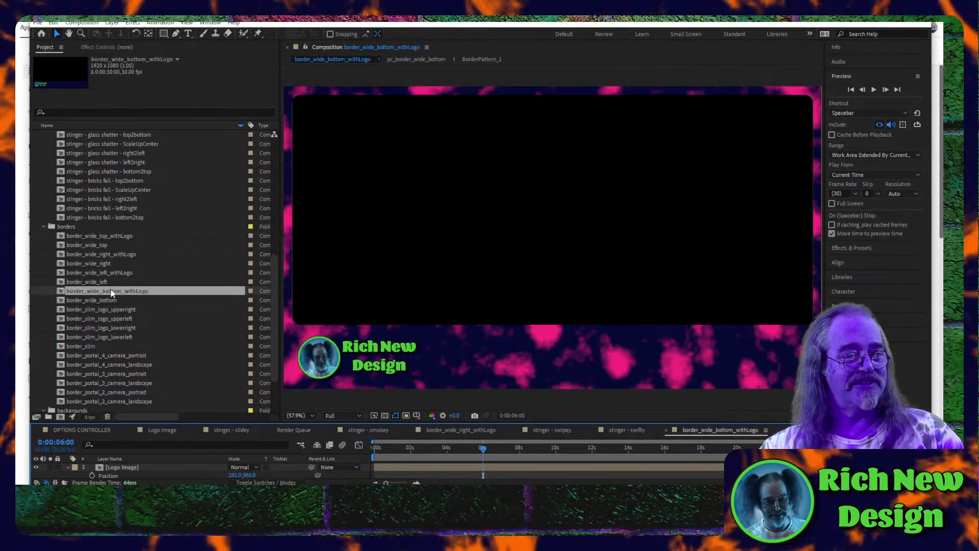
# - Open the border_slim_logo_lowerright and border_slim_logo_lowerleft compositions to compare the slim border's logo corners
pyautogui.scroll(4, 110, 288)
pyautogui.scroll(-3, 110, 287)
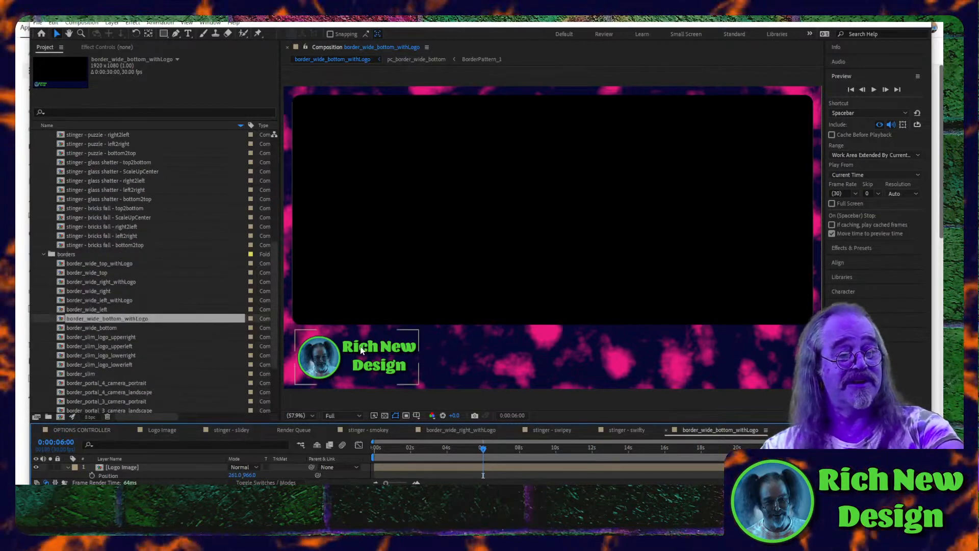
pyautogui.doubleClick(77, 355)
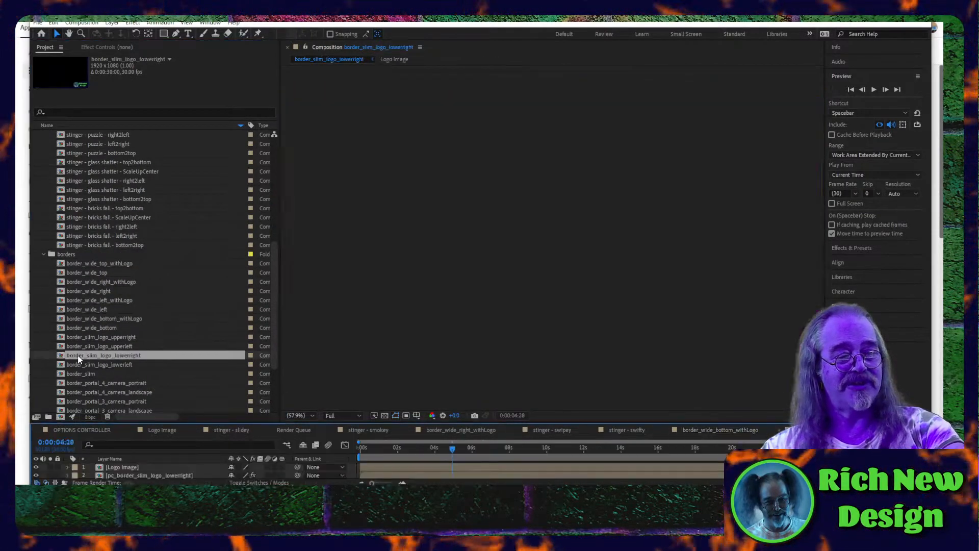
pyautogui.doubleClick(77, 365)
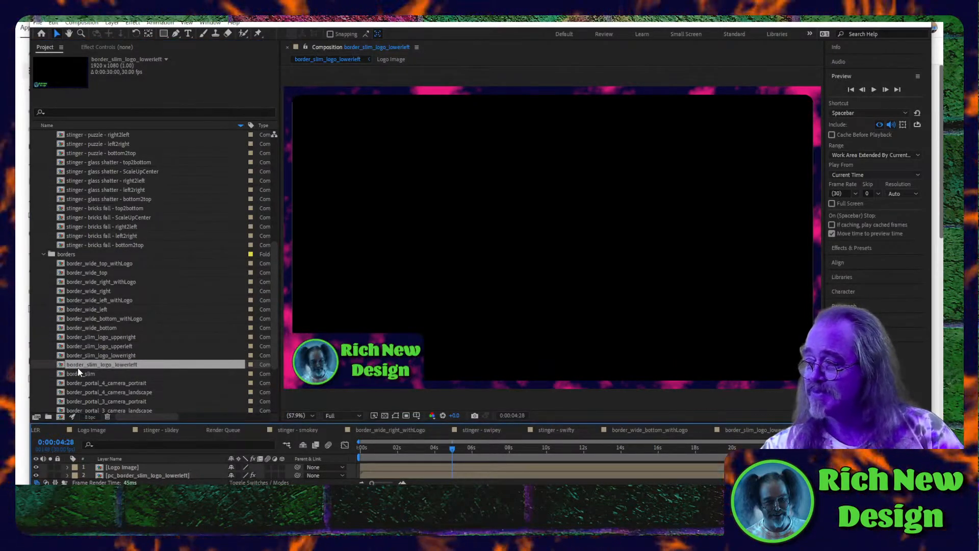
# - Browse the multi-camera portal borders and open the border_portal_4_camera_landscape composition
pyautogui.scroll(-1, 126, 383)
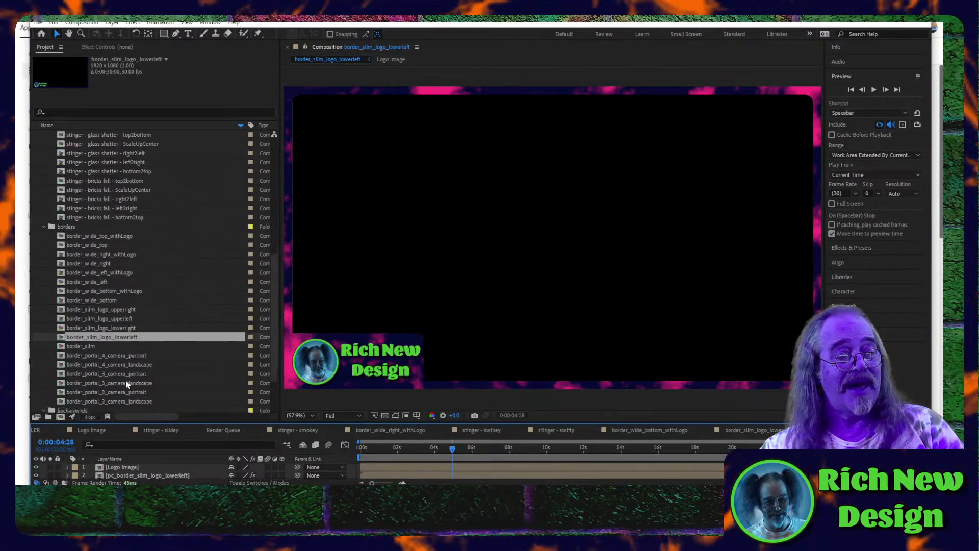
pyautogui.scroll(-2, 126, 379)
pyautogui.click(98, 341)
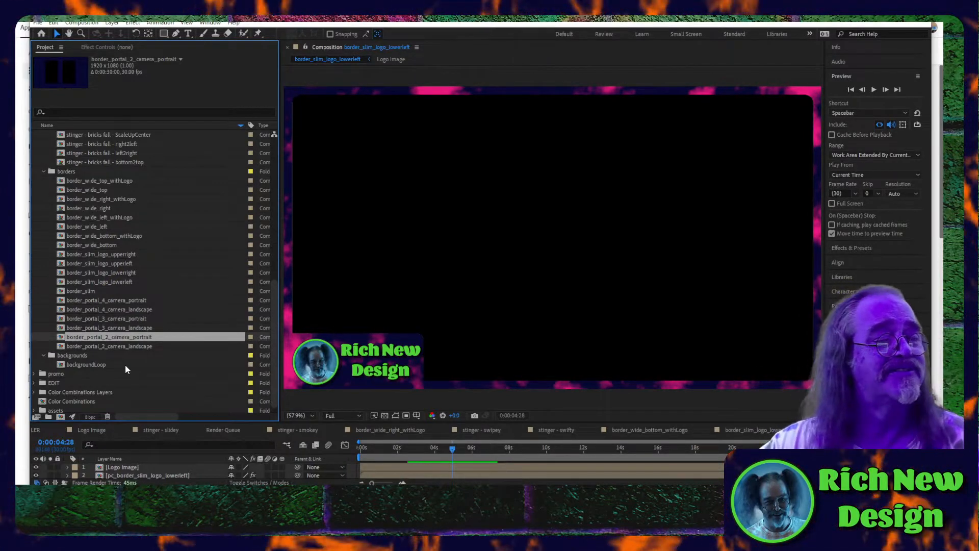
pyautogui.doubleClick(96, 309)
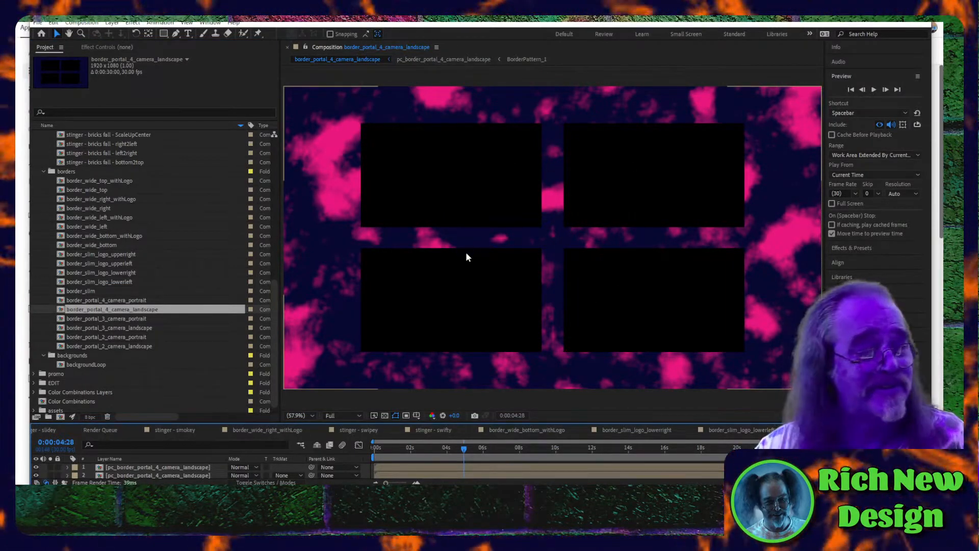
# - Open the backgroundLoop composition from the backgrounds folder and preview its animated pattern
pyautogui.doubleClick(86, 364)
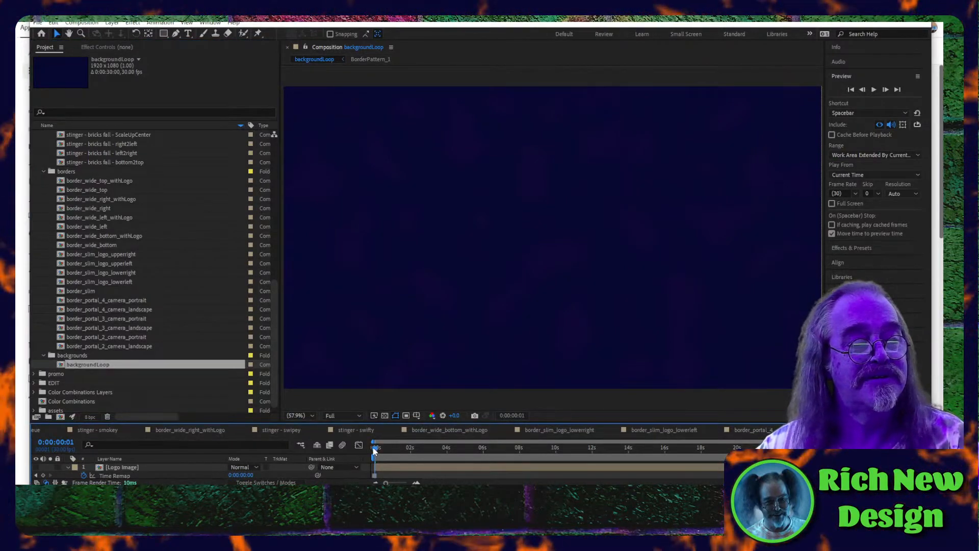
pyautogui.press('space')
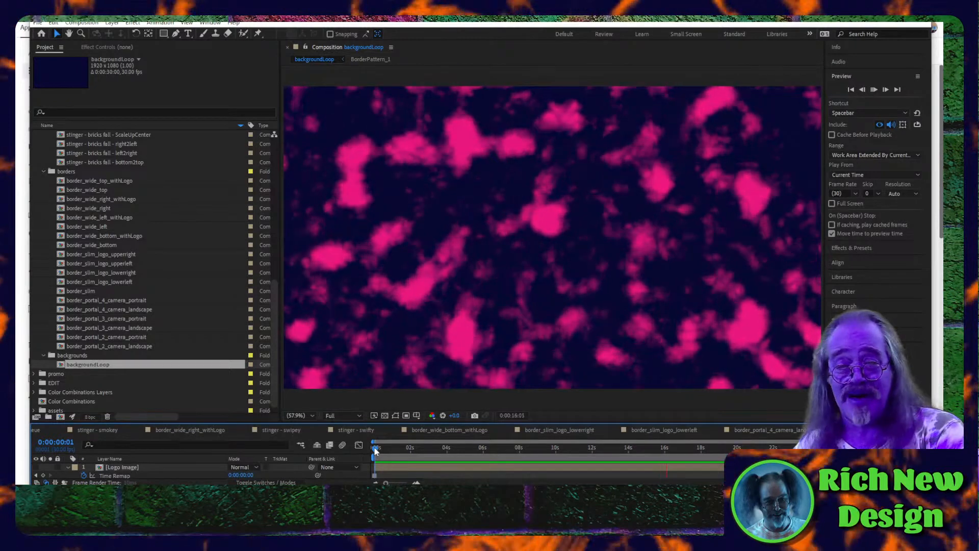
pyautogui.press('space')
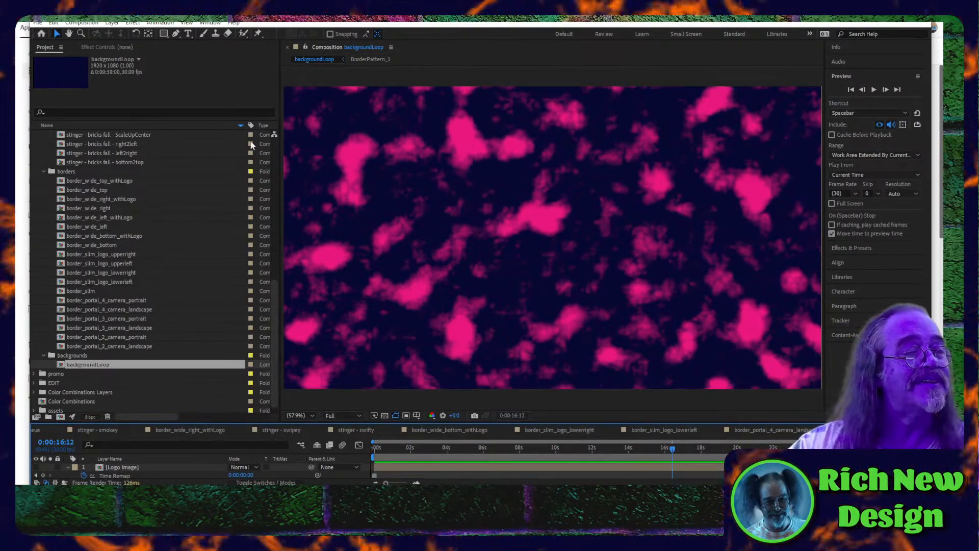
# - Open the stinger - stars - top2bottom composition from the stingers folder and preview its animation from the first frame
pyautogui.scroll(4, 107, 221)
pyautogui.scroll(7, 105, 220)
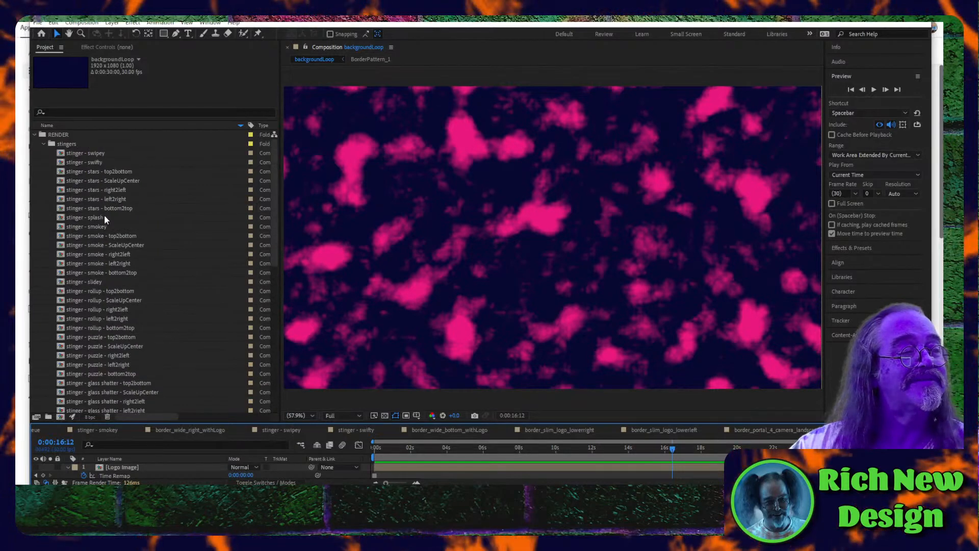
pyautogui.hotkey('ctrl', 'a')
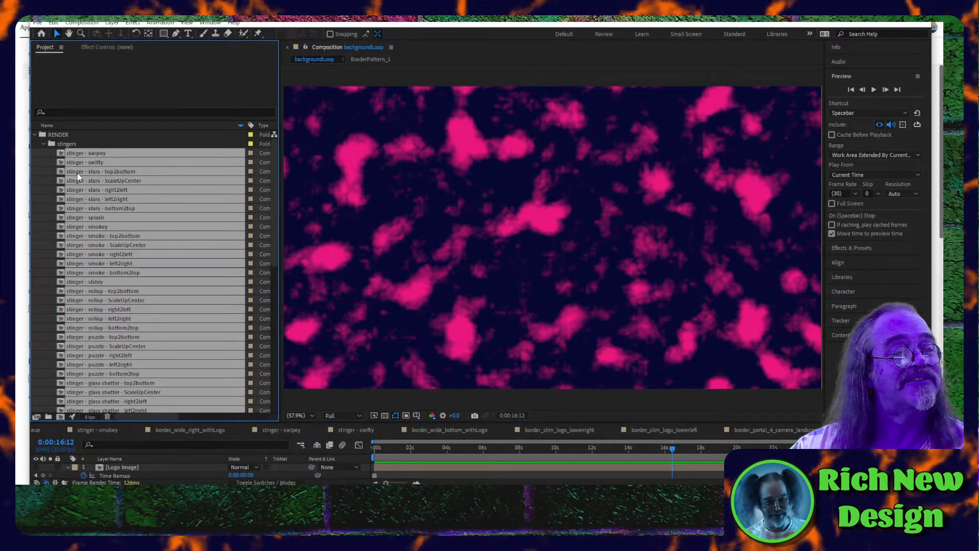
pyautogui.hotkey('ctrl', 'shift', 'a')
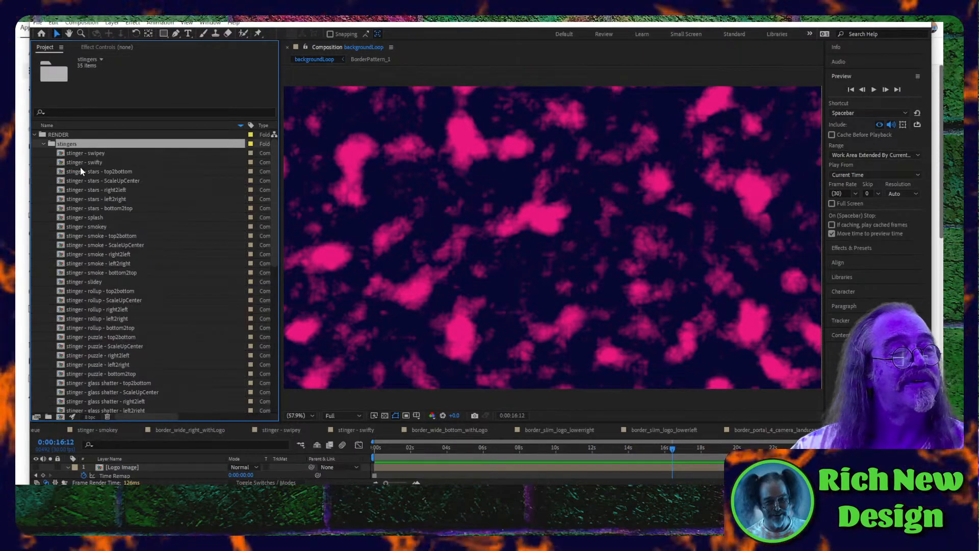
pyautogui.click(81, 168)
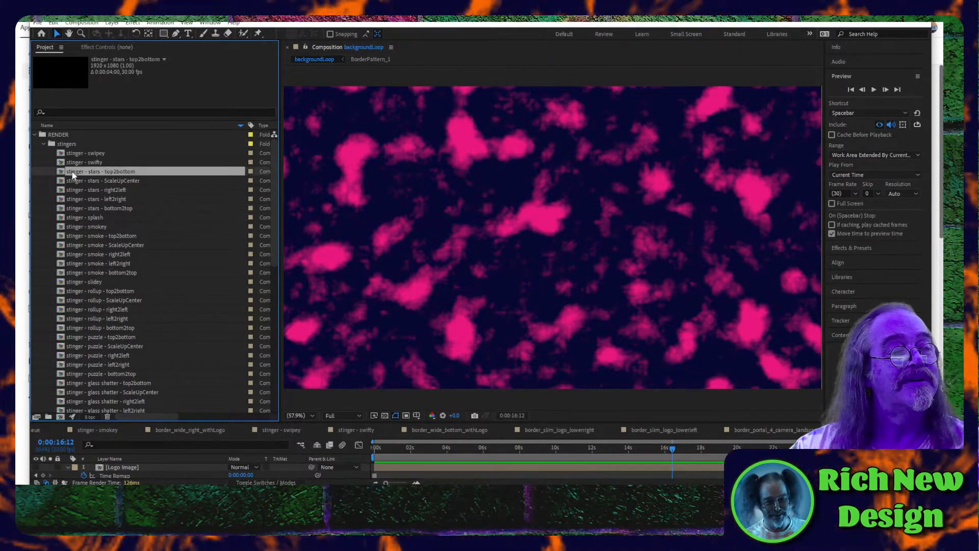
pyautogui.doubleClick(73, 172)
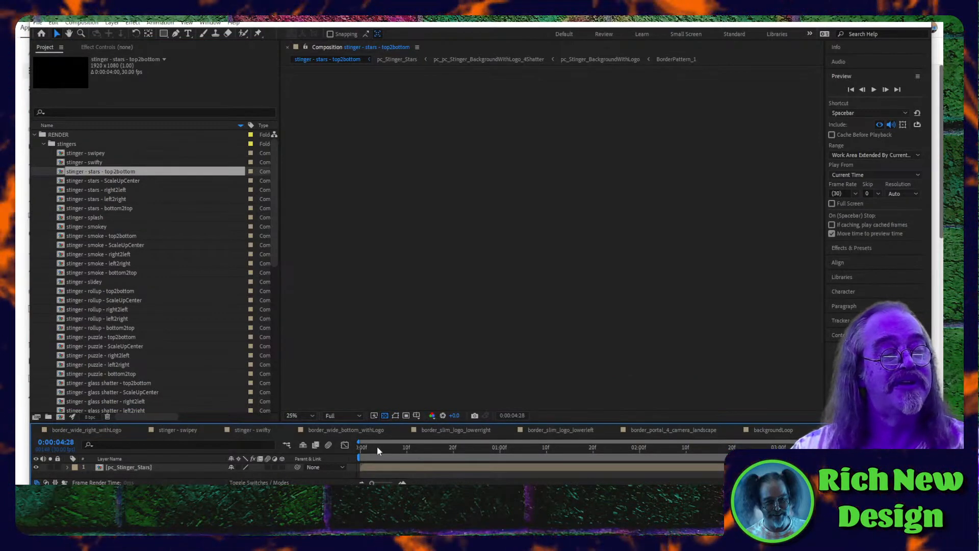
pyautogui.click(361, 451)
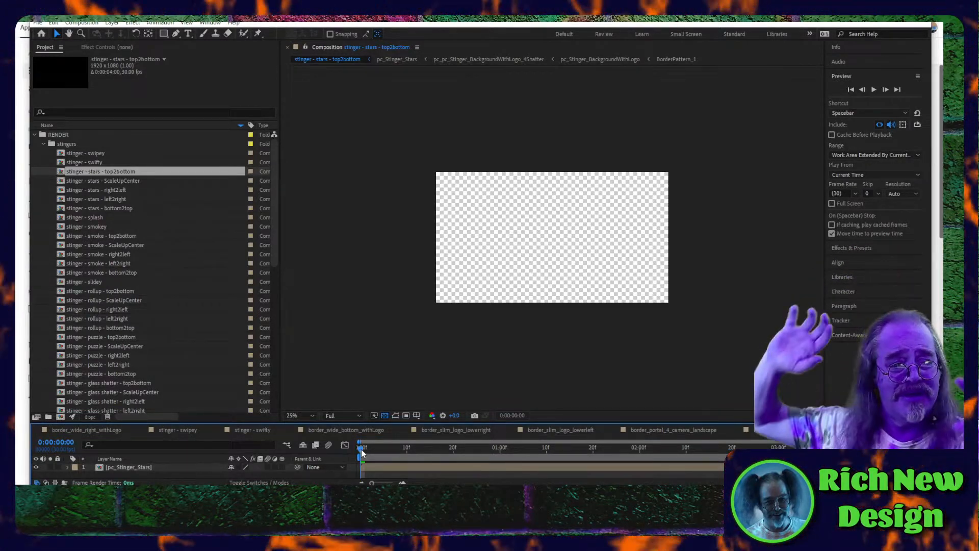
pyautogui.press('space')
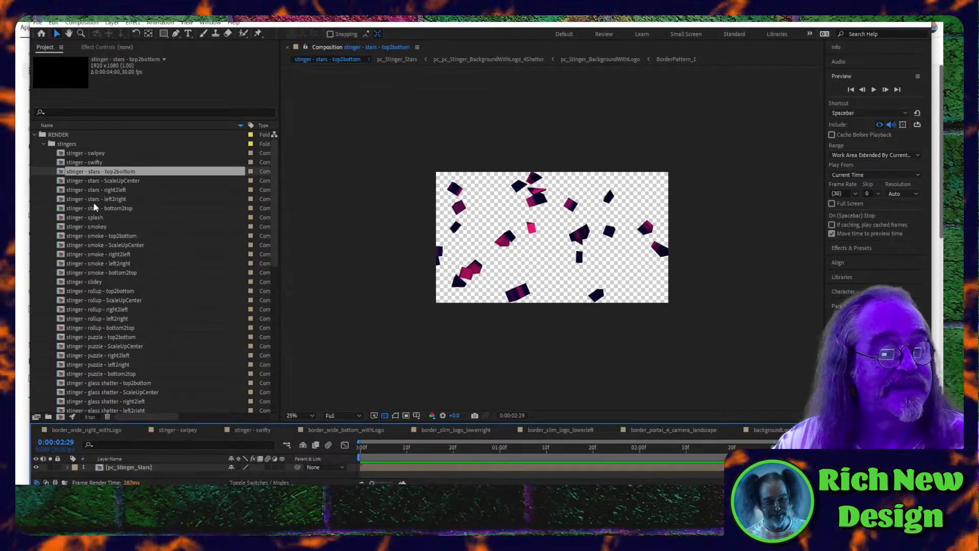
# - Switch back to the backgroundLoop composition, continue its preview and look through the remaining stinger compositions
pyautogui.scroll(-1, 93, 202)
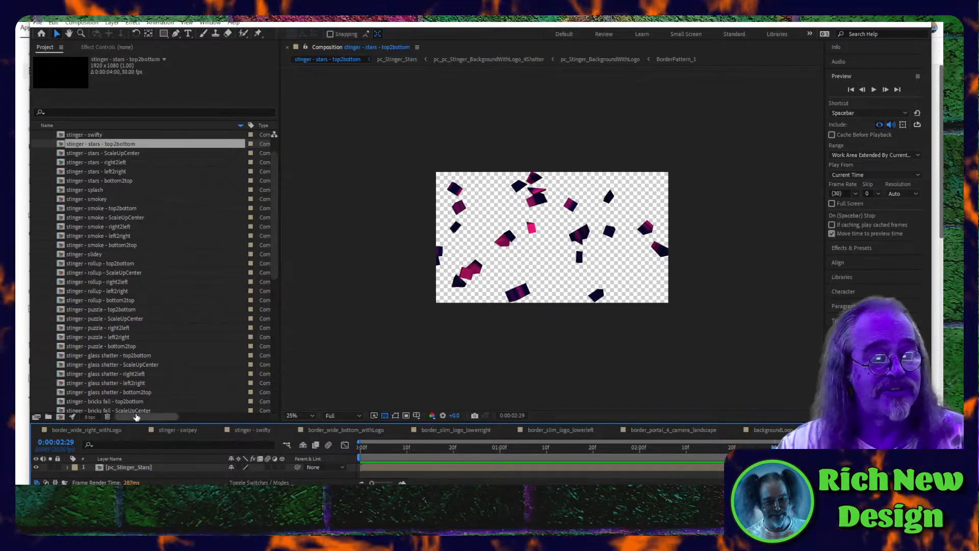
pyautogui.click(773, 429)
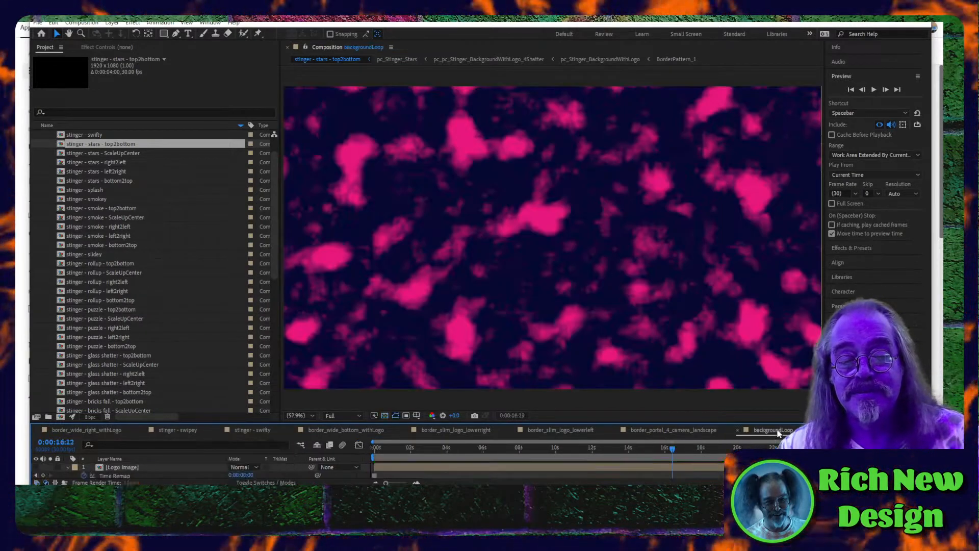
pyautogui.press('space')
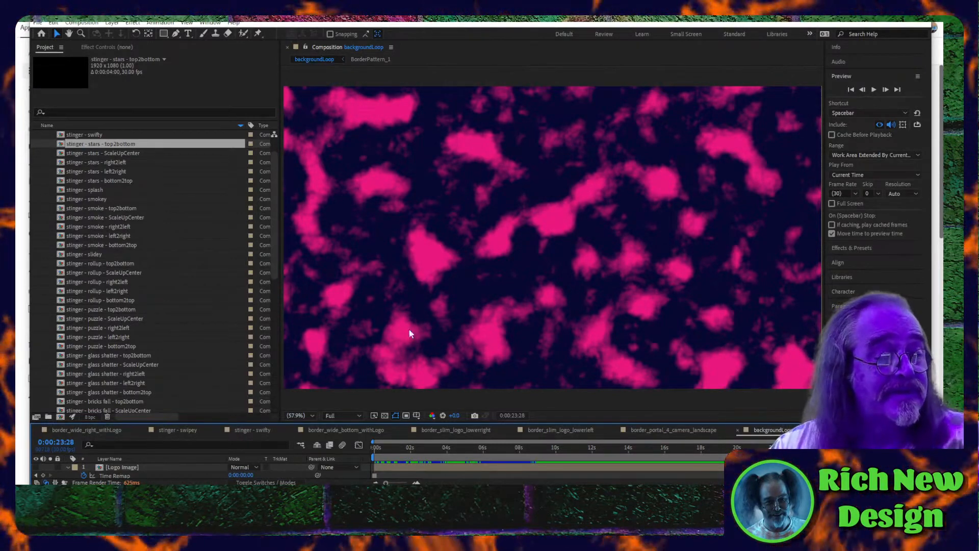
pyautogui.scroll(-3, 103, 330)
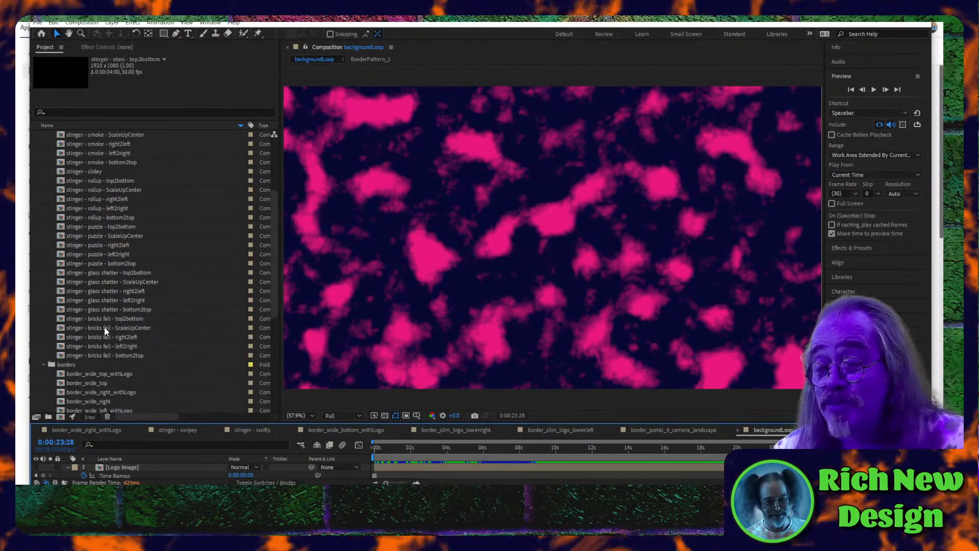
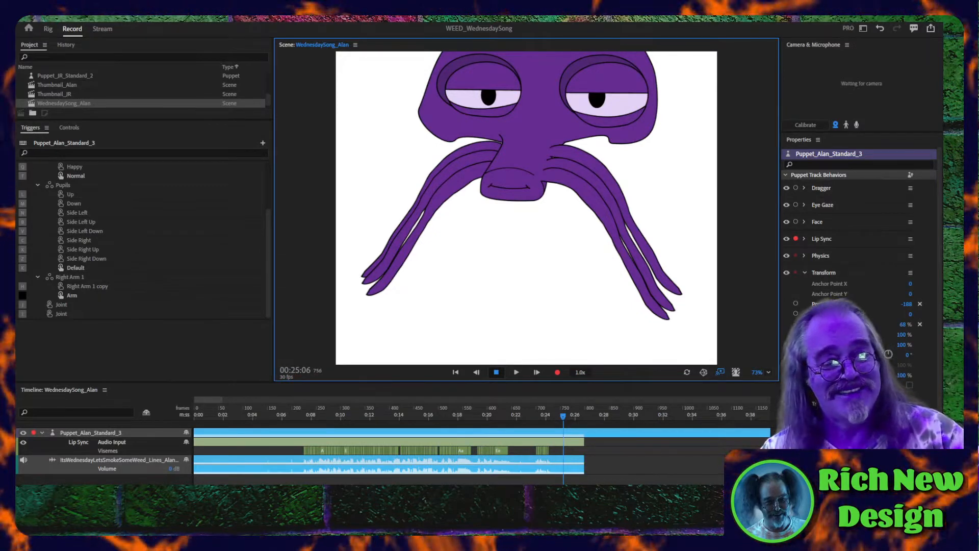
# - Switch to Character Animator and play back the WednesdaySong_Alan scene from about 6 seconds
pyautogui.click(276, 414)
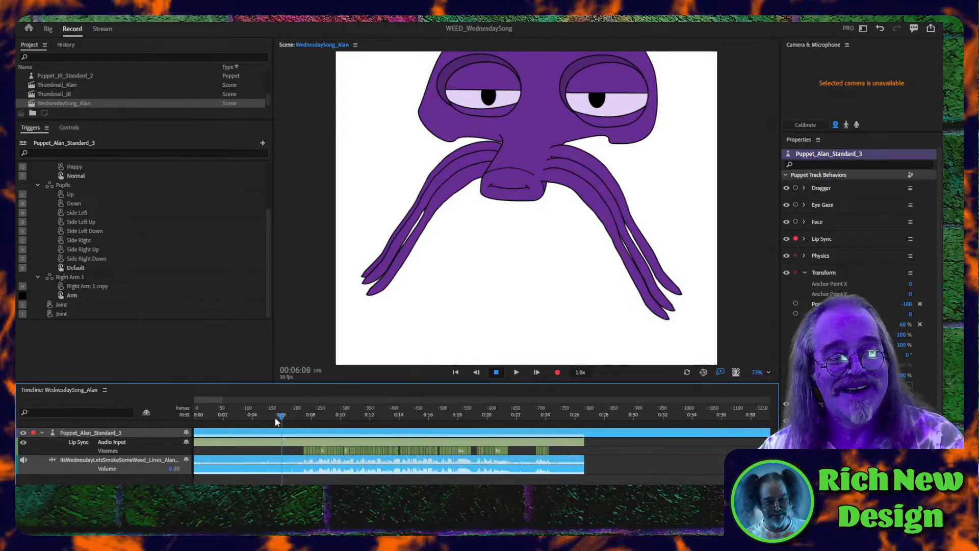
pyautogui.press('space')
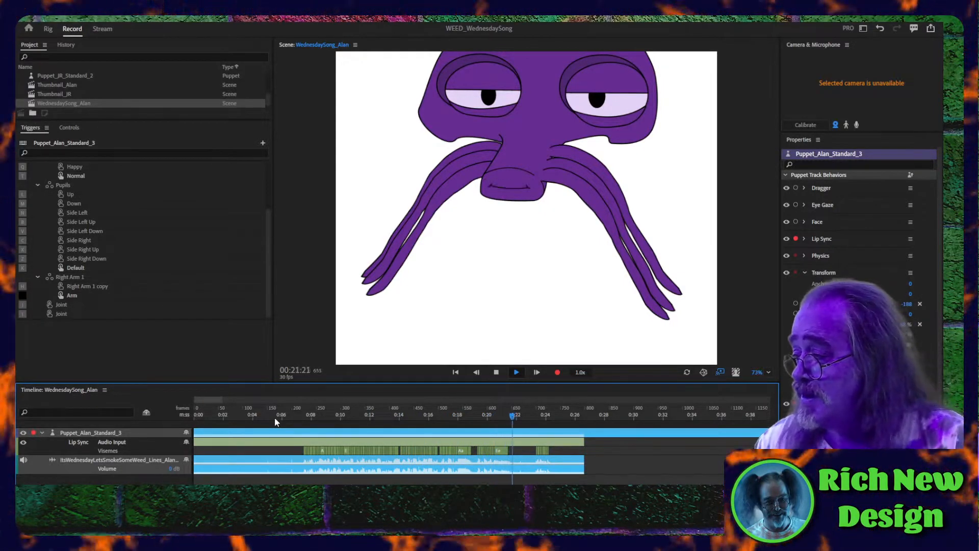
pyautogui.press('space')
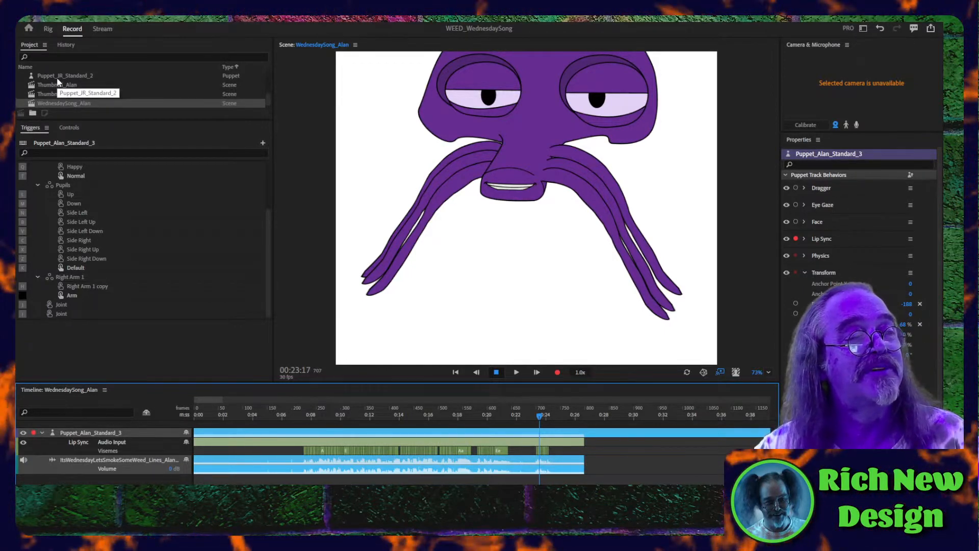
# - Open the WednesdaySong_JR scene, select the Puppet_JR_Standard_2 track, and check its behaviors and the mouth pose at 00:01:14
pyautogui.scroll(-1, 56, 101)
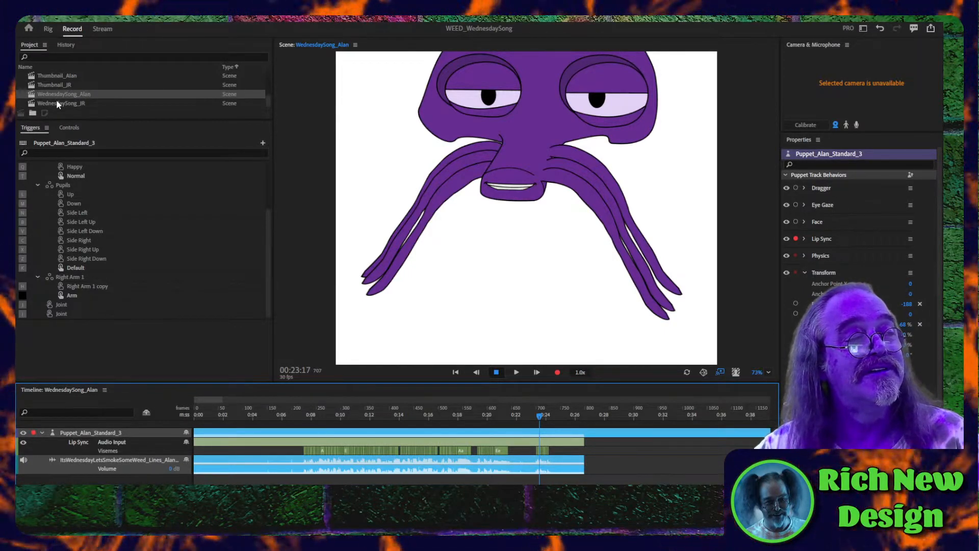
pyautogui.click(55, 102)
pyautogui.doubleClick(56, 103)
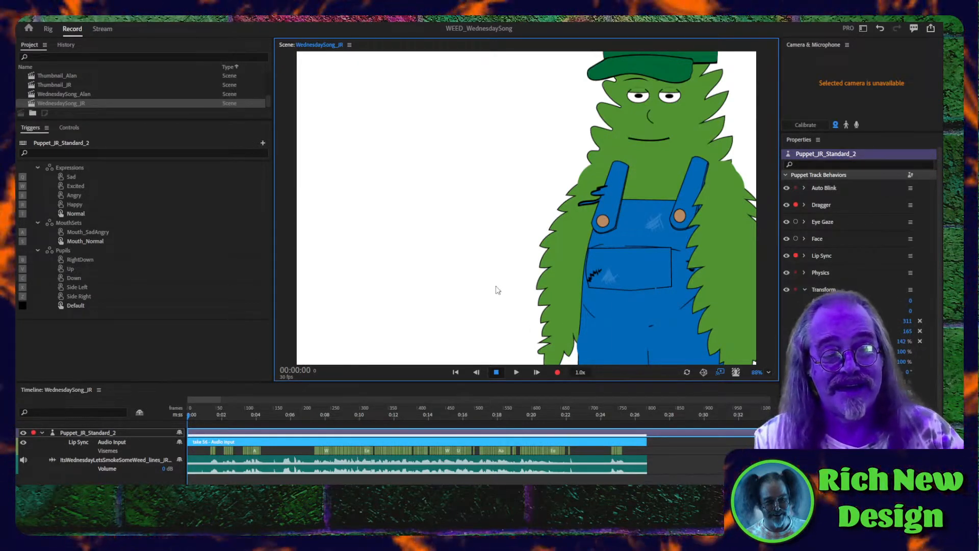
pyautogui.click(279, 433)
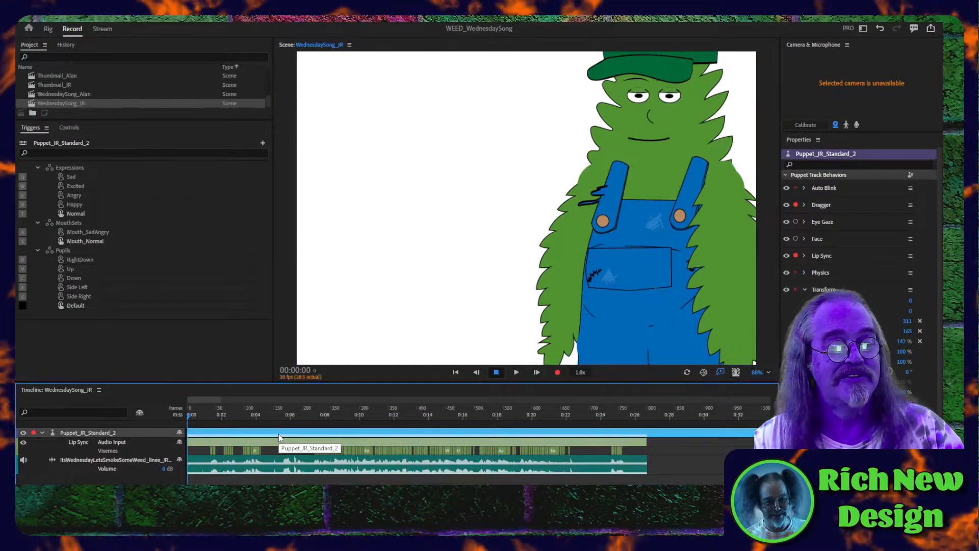
pyautogui.click(540, 340)
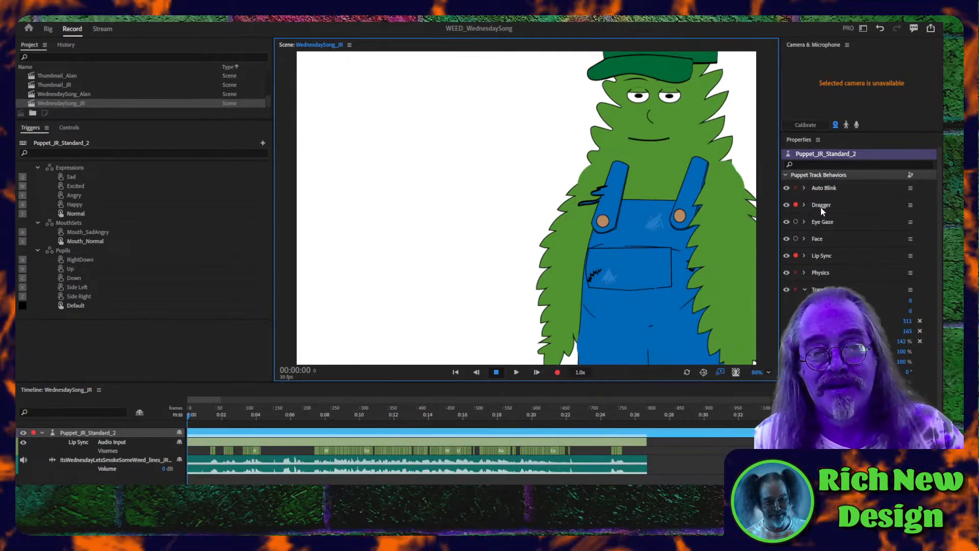
pyautogui.click(792, 209)
pyautogui.click(536, 437)
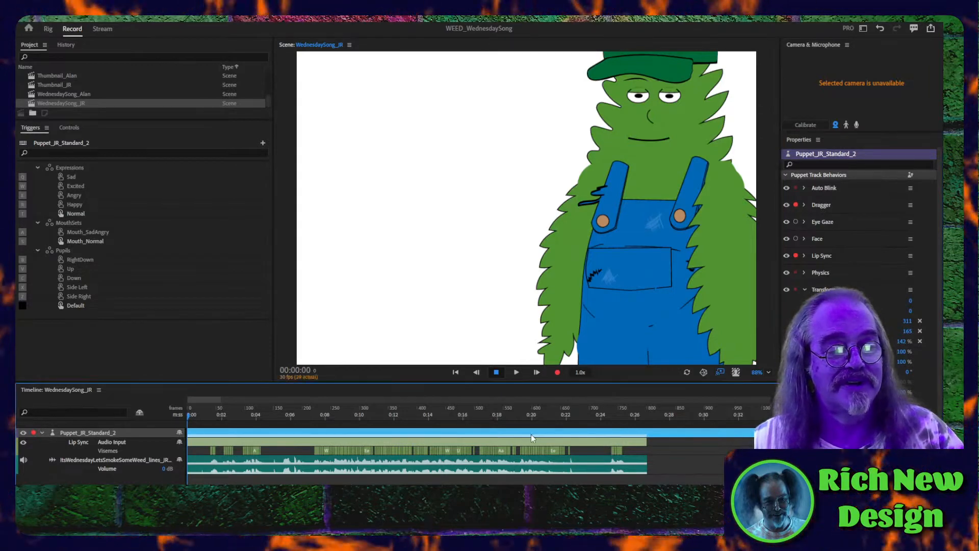
pyautogui.click(213, 417)
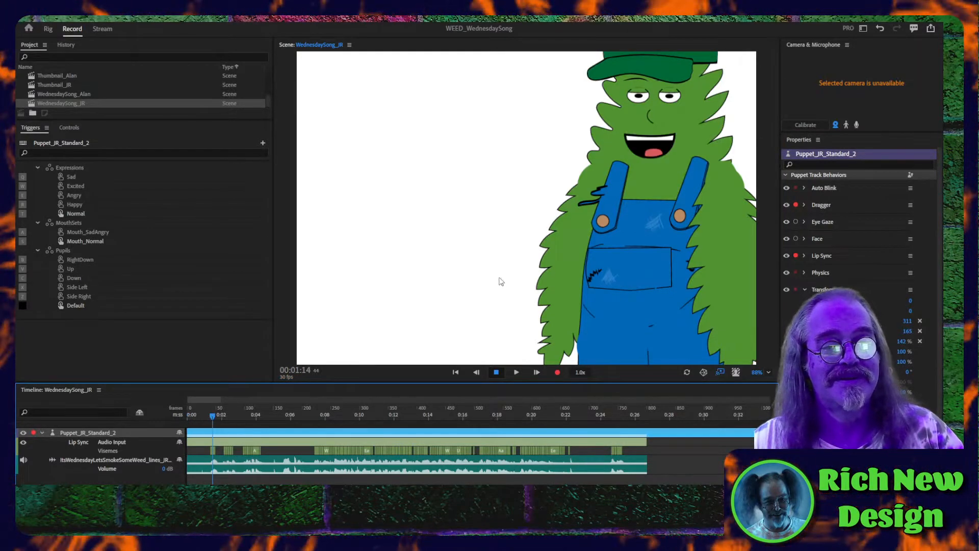
pyautogui.click(562, 335)
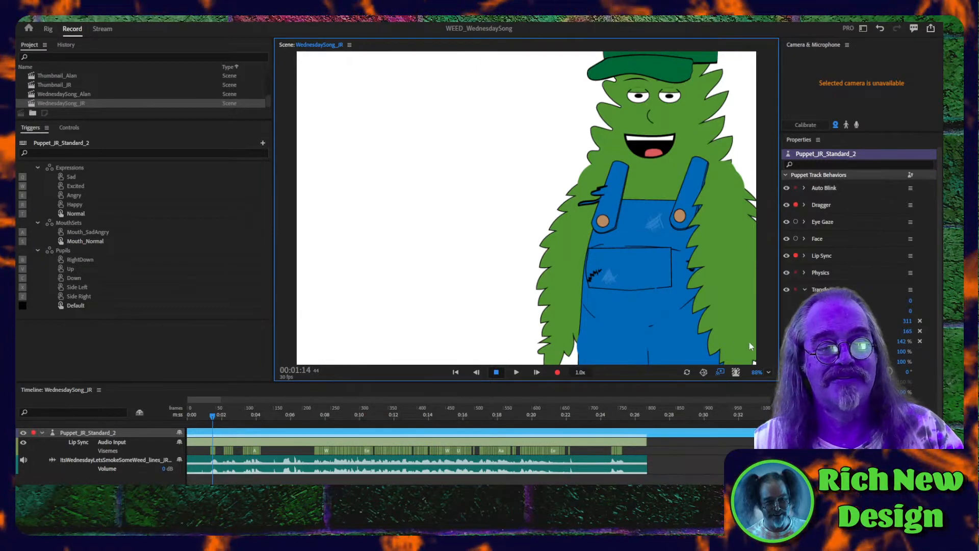
pyautogui.click(540, 434)
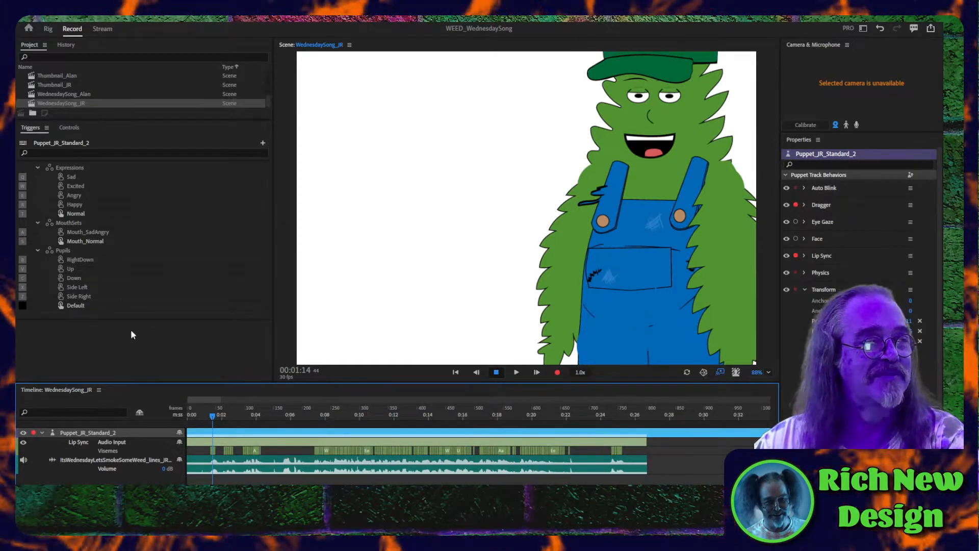
# - Reopen the WednesdaySong_Alan scene and try to record the puppet's movement from the first frame to about 26 seconds
pyautogui.doubleClick(64, 94)
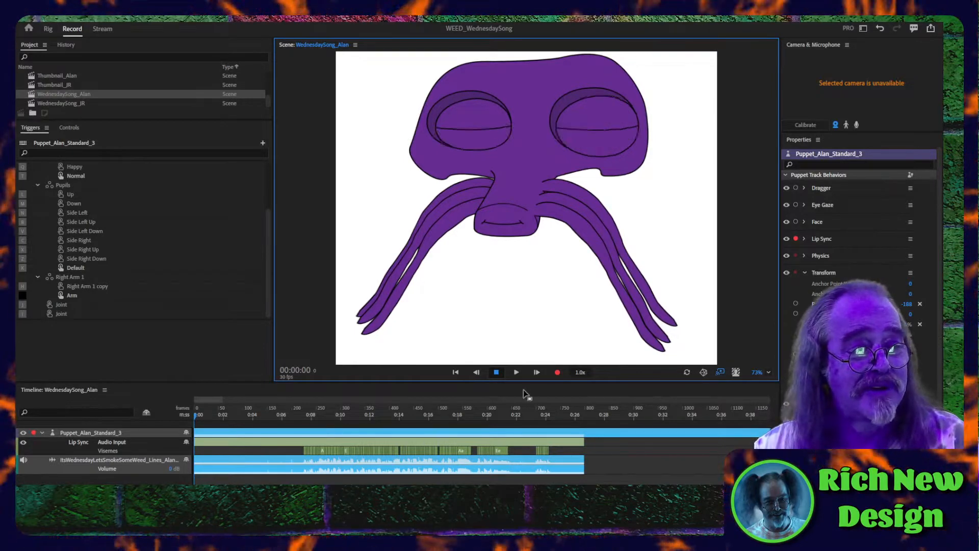
pyautogui.click(557, 372)
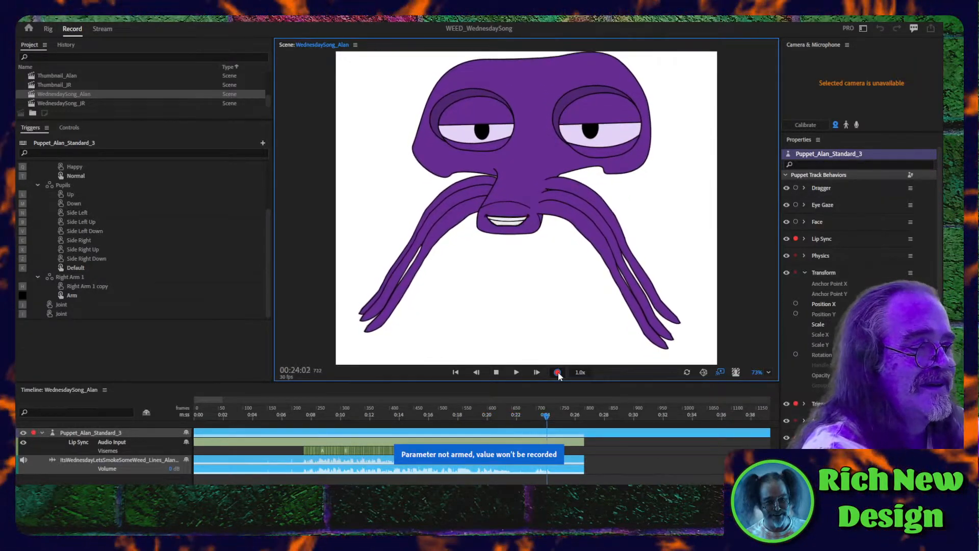
pyautogui.click(558, 373)
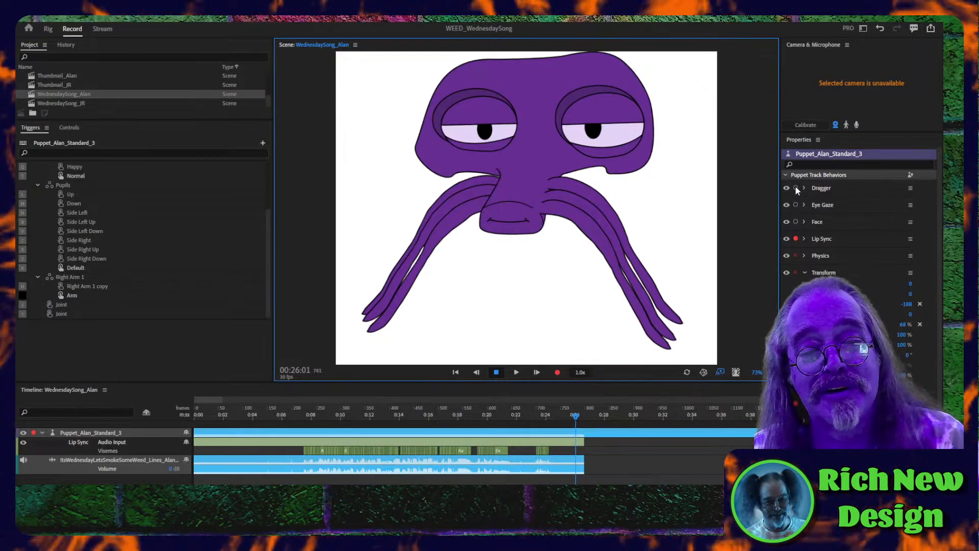
# - Arm Transform with Position X, Position Y and Rotation for recording on Puppet_Alan_Standard_3 and show its performance controls
pyautogui.click(794, 274)
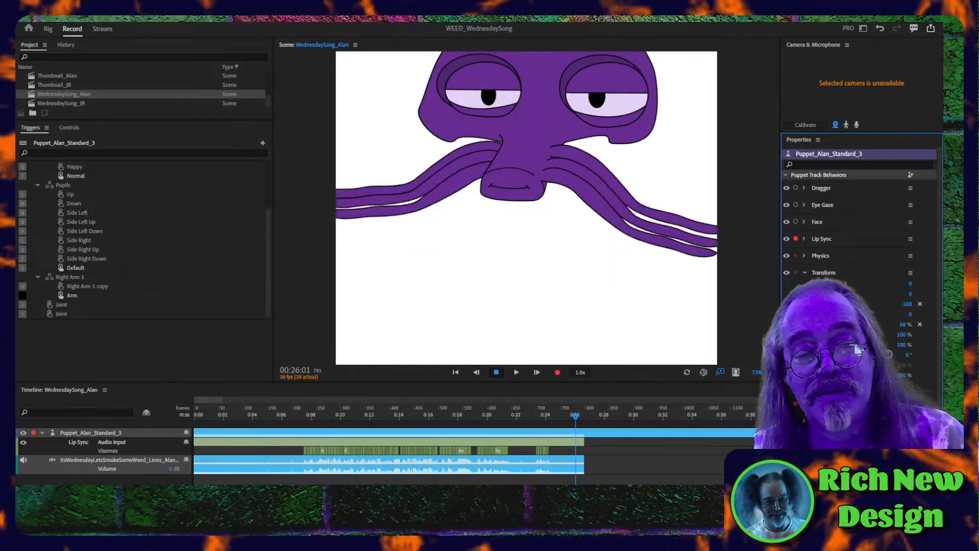
pyautogui.click(795, 305)
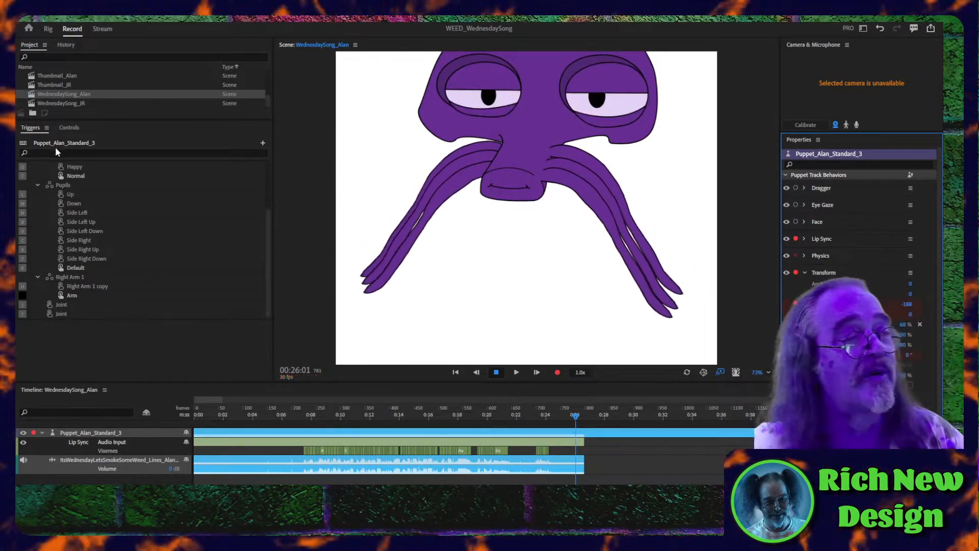
pyautogui.click(69, 128)
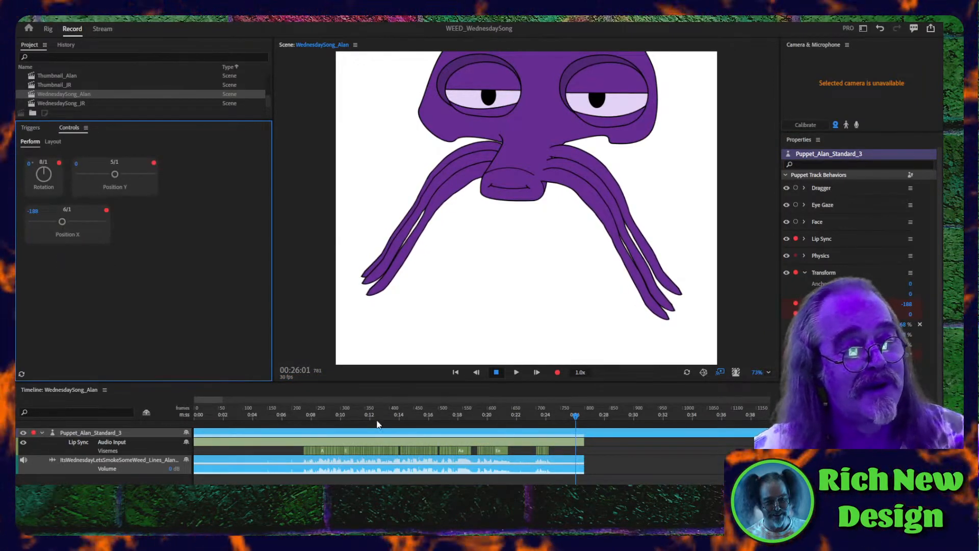
# - Record a take of the Alan puppet's Position X, Position Y and Rotation from the first frame to about 28 seconds
pyautogui.click(275, 426)
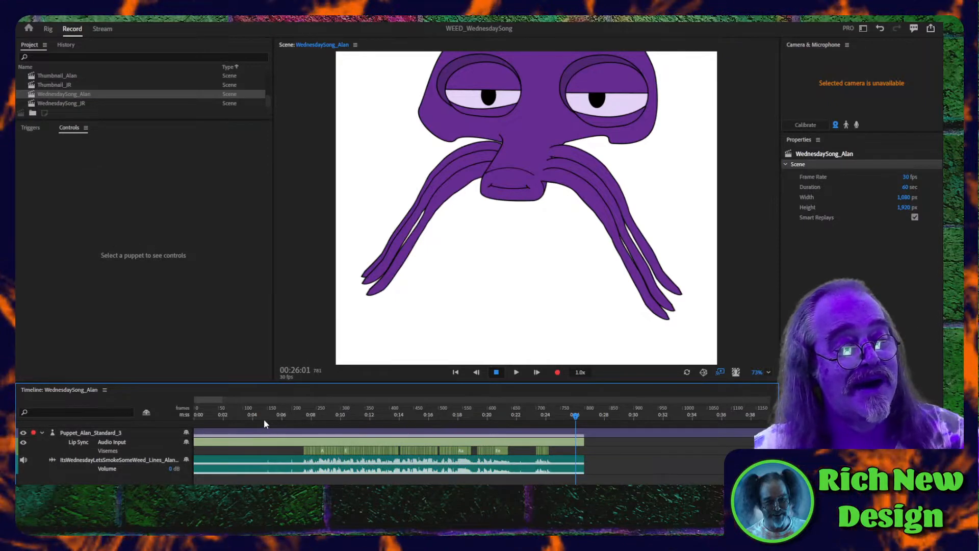
pyautogui.moveTo(264, 419); pyautogui.dragTo(165, 426)
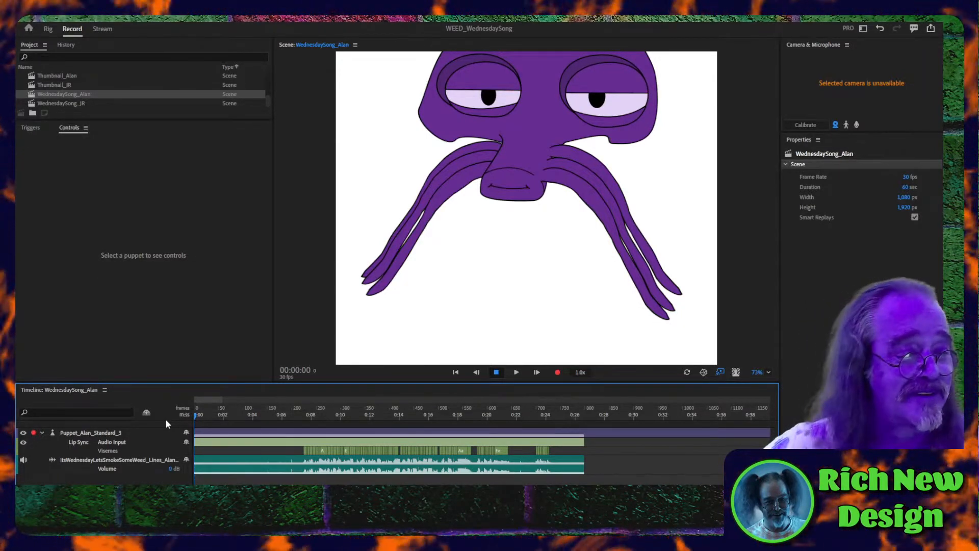
pyautogui.click(557, 373)
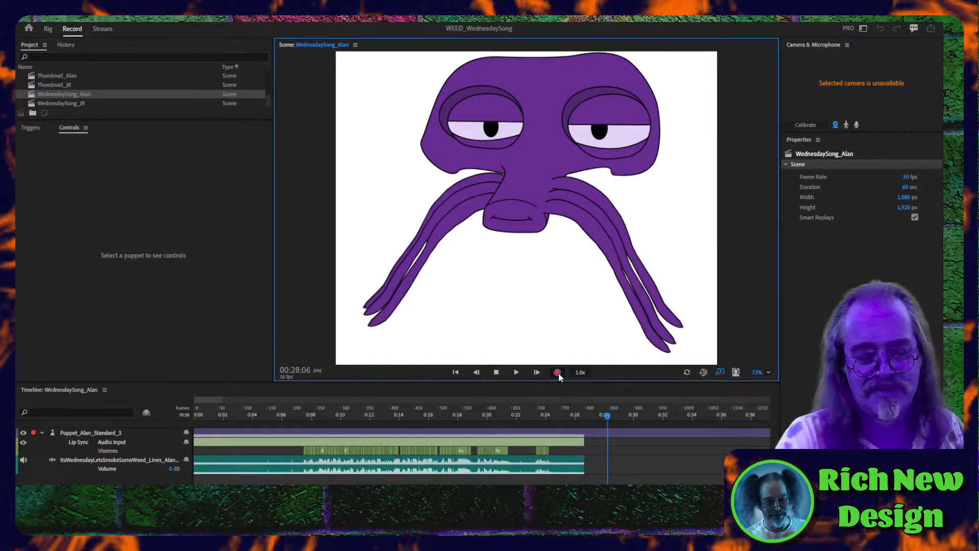
pyautogui.click(558, 372)
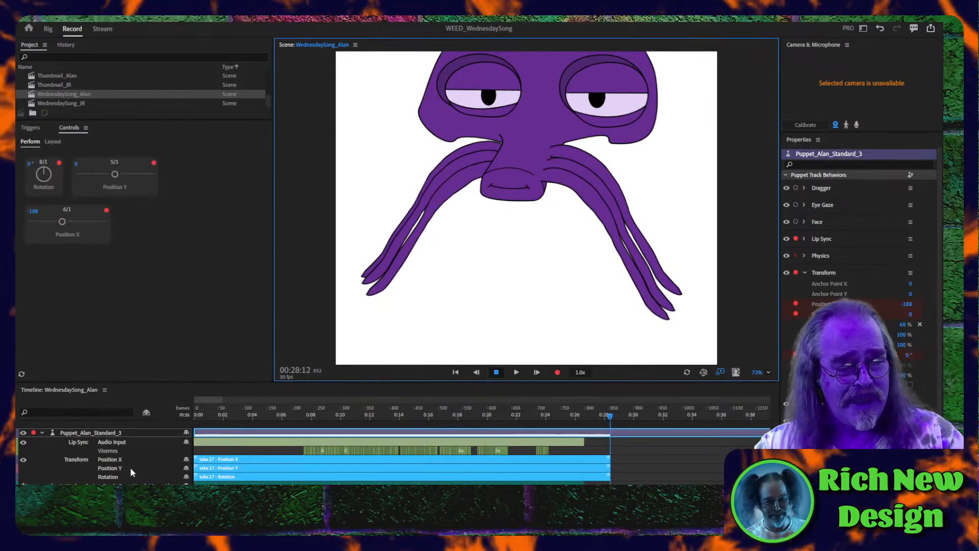
# - Delete the recorded Rotation take and add blend ramps at both ends of the Position X and Position Y takes
pyautogui.click(230, 478)
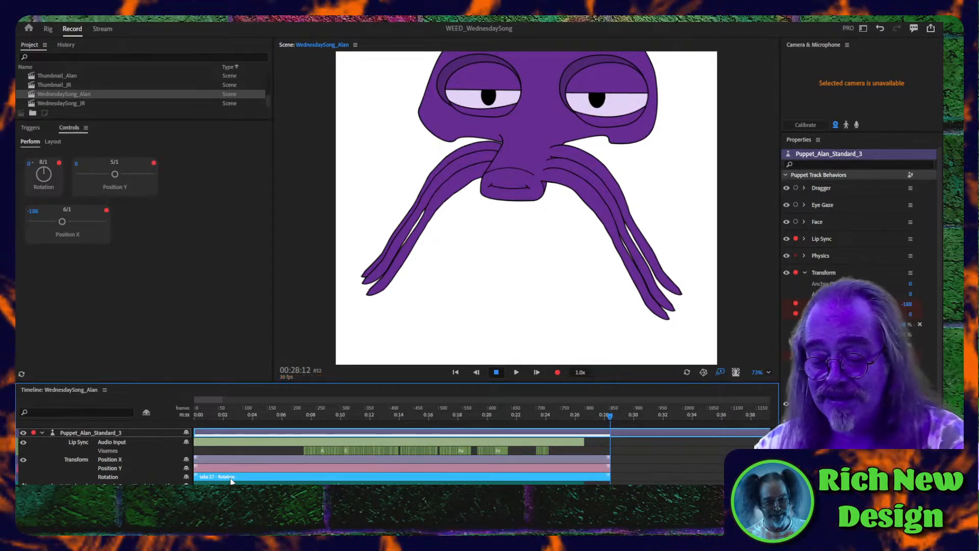
pyautogui.press('Delete')
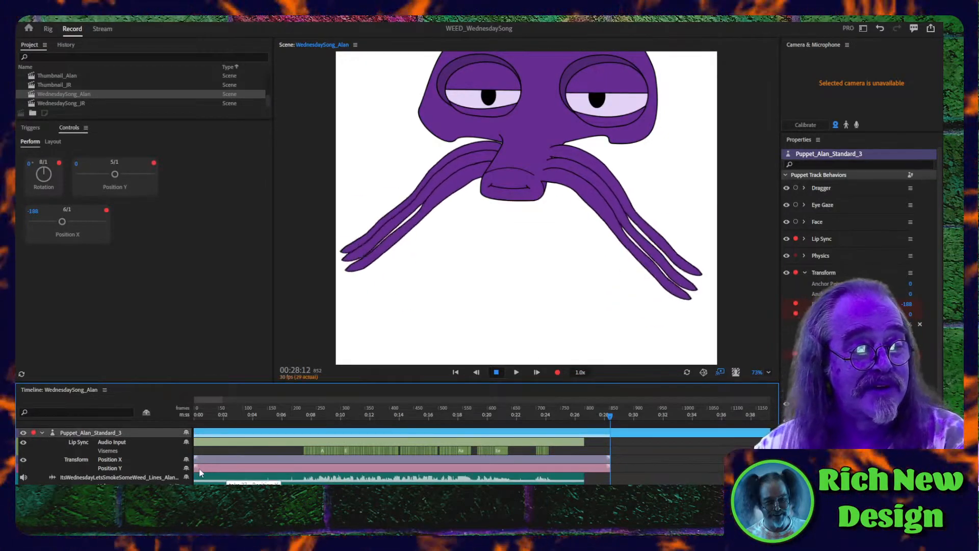
pyautogui.click(195, 468)
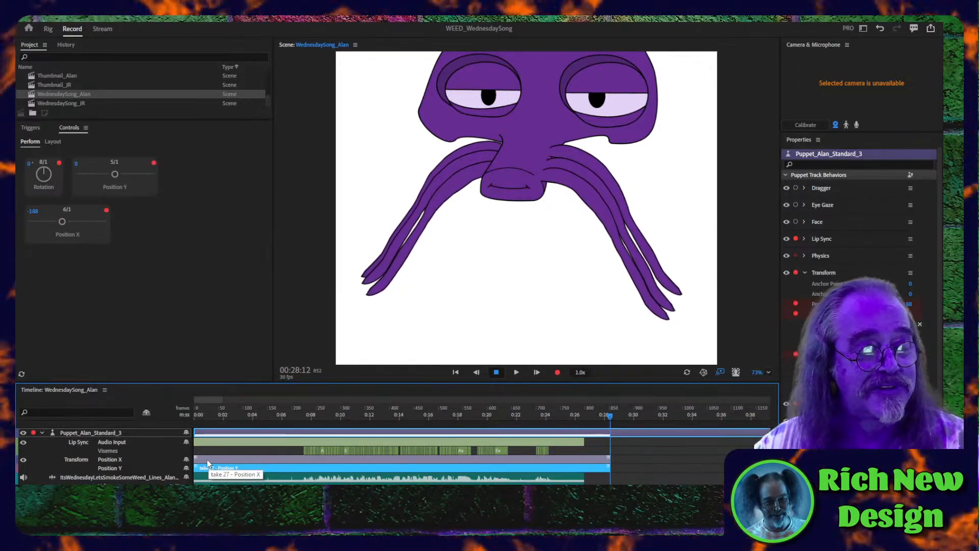
pyautogui.keyDown('shift'); pyautogui.click(207, 459); pyautogui.keyUp('shift')
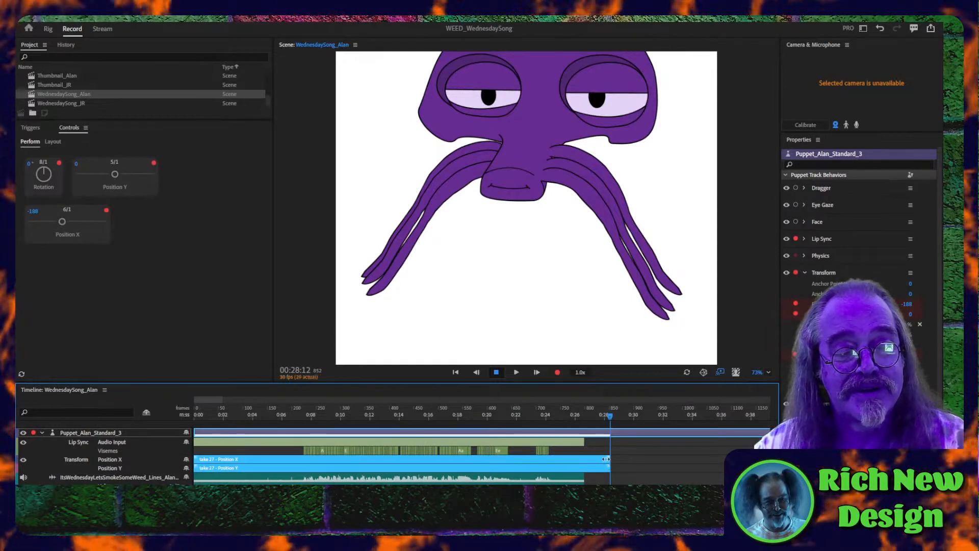
pyautogui.moveTo(606, 459); pyautogui.dragTo(600, 459)
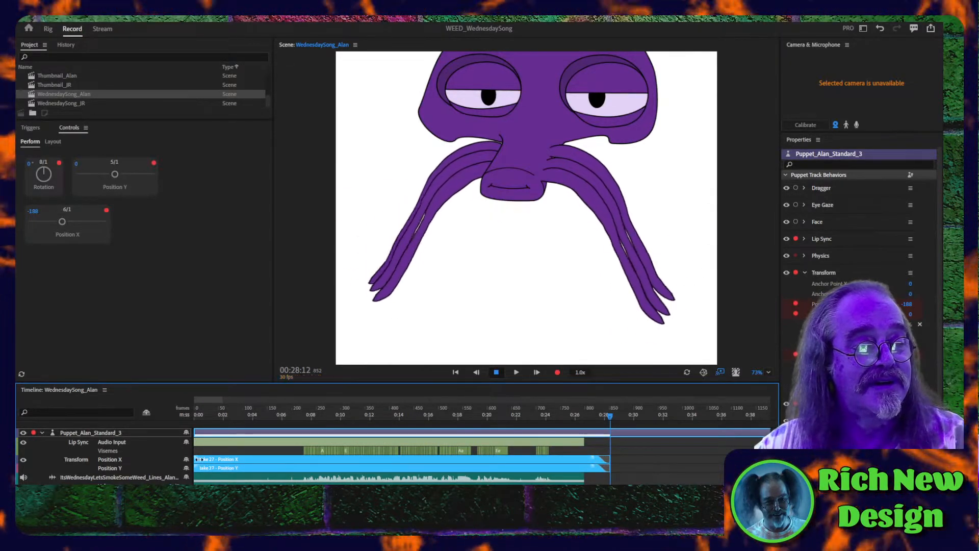
# - Play back the recorded position movement from near the scene's start and check the pose at 00:20:28
pyautogui.click(195, 418)
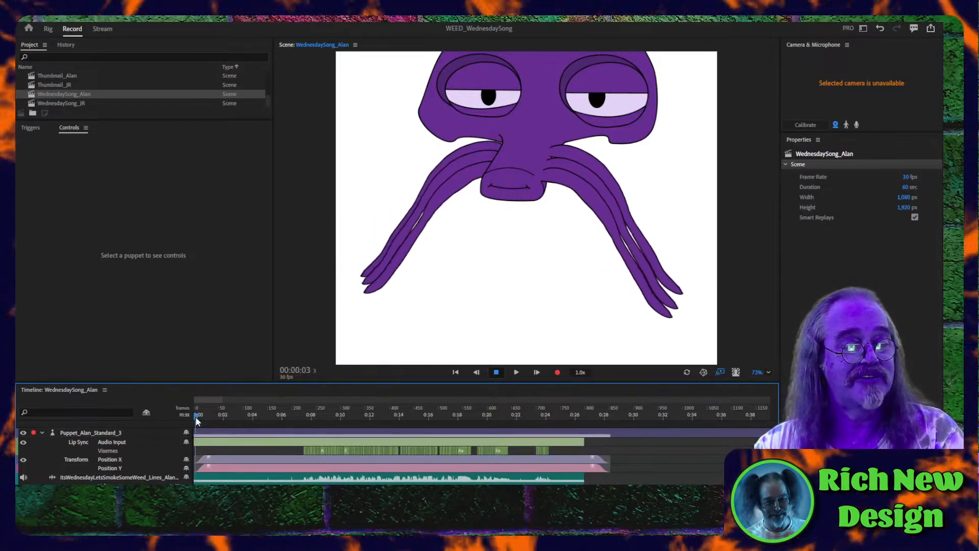
pyautogui.press('space')
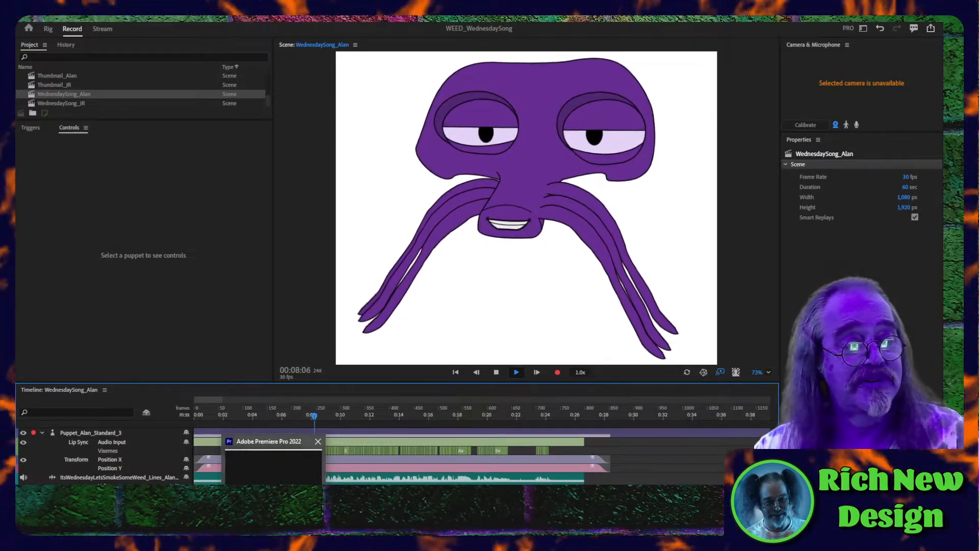
pyautogui.moveTo(274, 463)
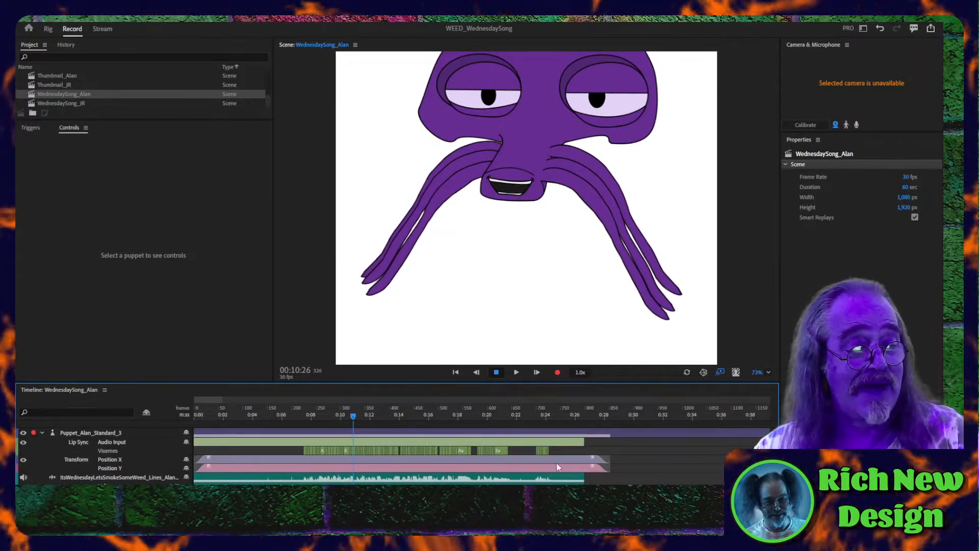
pyautogui.click(501, 411)
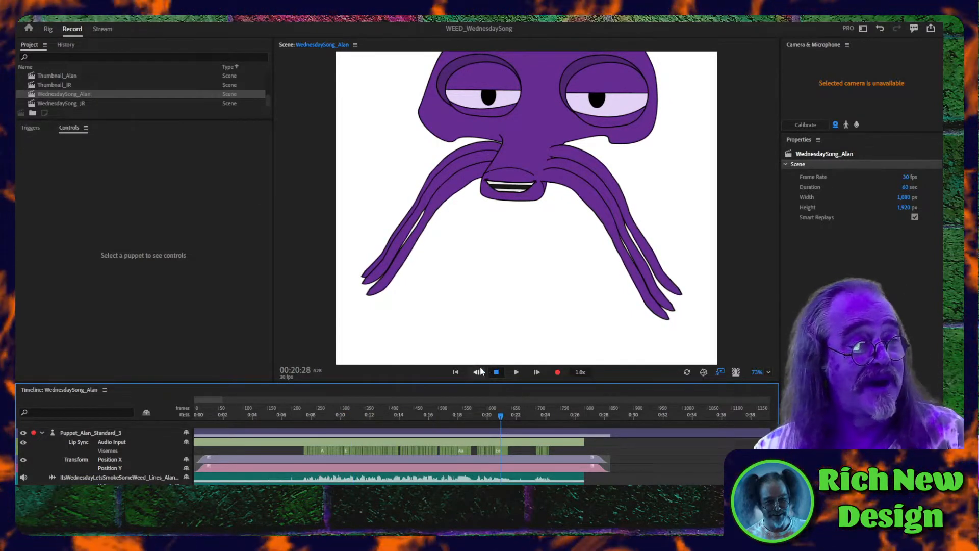
# - Disarm Position X and Position Y, and record only the Alan puppet's Rotation from the first frame to about 14 seconds
pyautogui.click(201, 416)
pyautogui.click(210, 436)
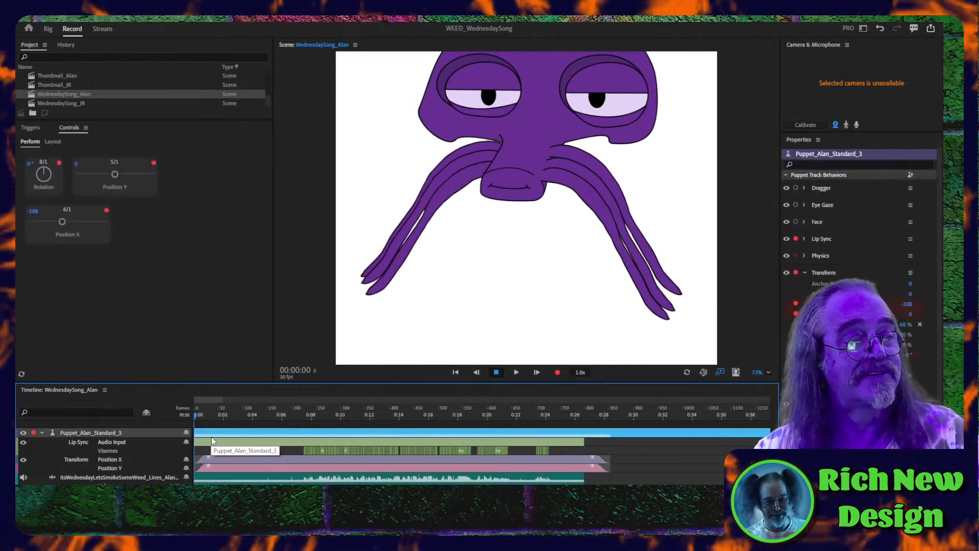
pyautogui.click(153, 163)
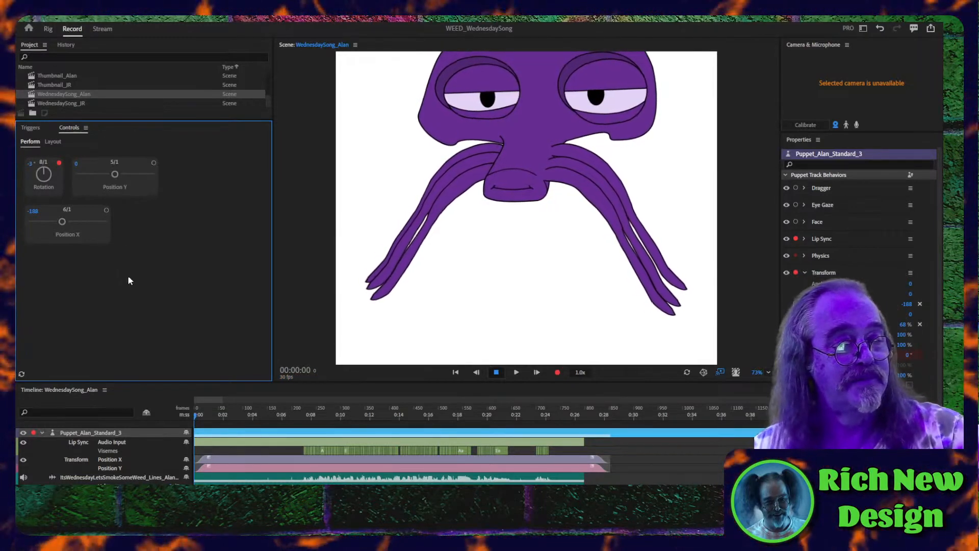
pyautogui.click(557, 372)
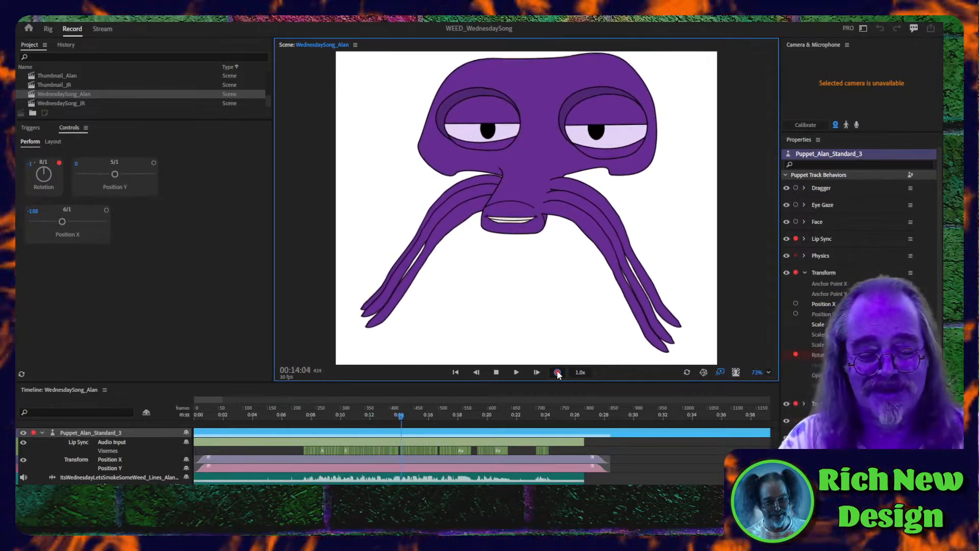
pyautogui.click(557, 372)
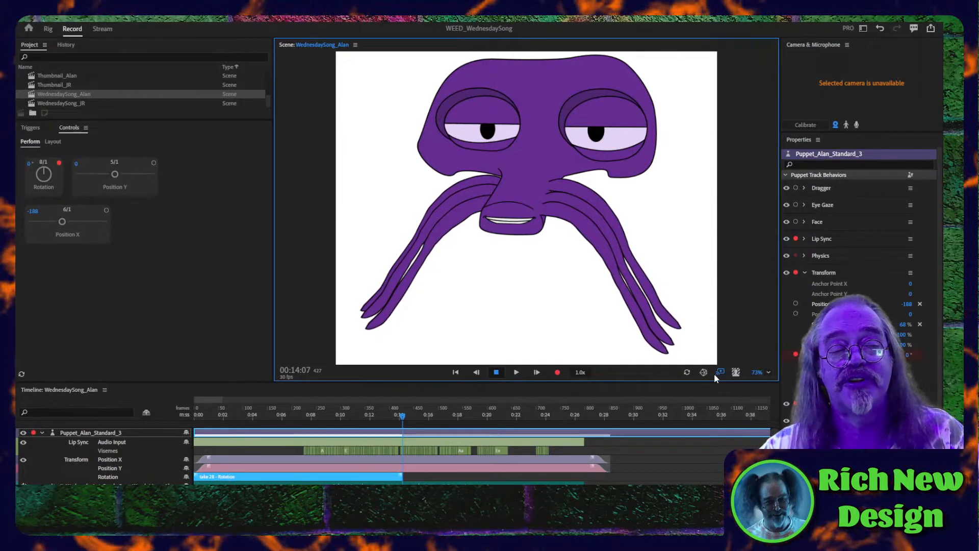
# - Set the WednesdaySong_Alan scene's background to the light transparency checkerboard
pyautogui.click(736, 372)
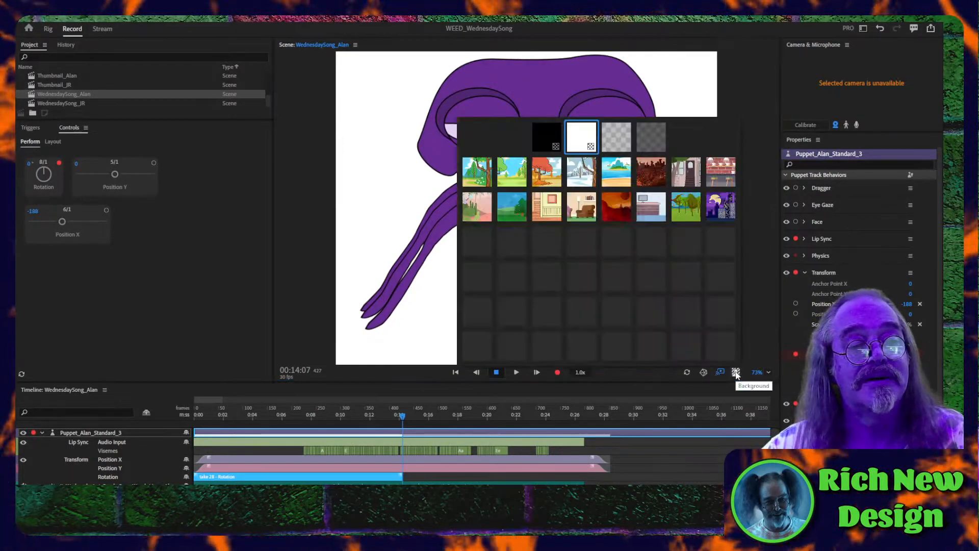
pyautogui.click(622, 140)
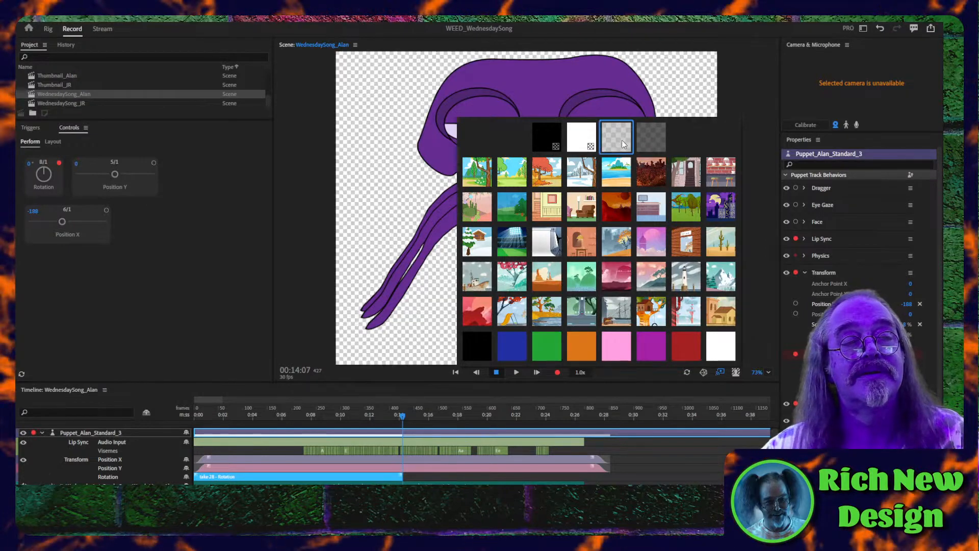
pyautogui.click(751, 341)
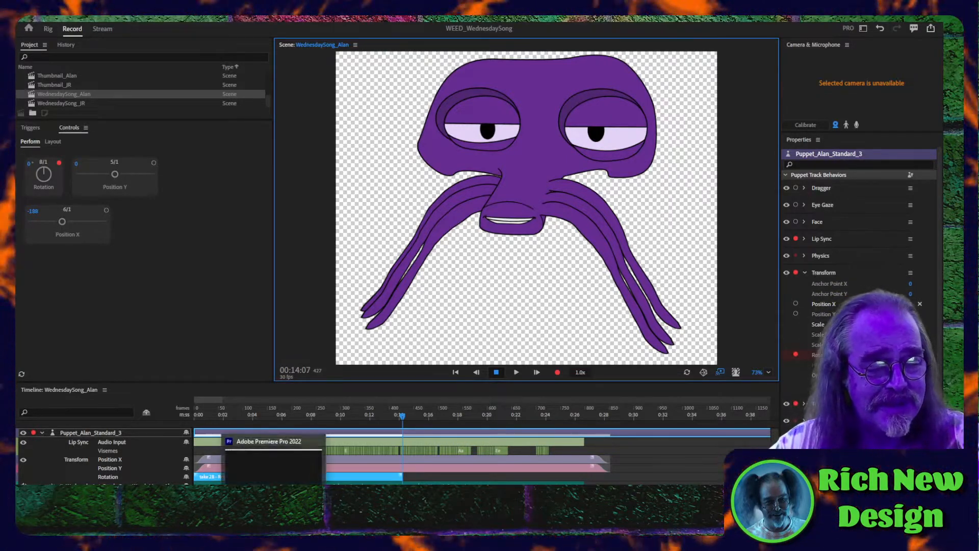
pyautogui.moveTo(273, 524)
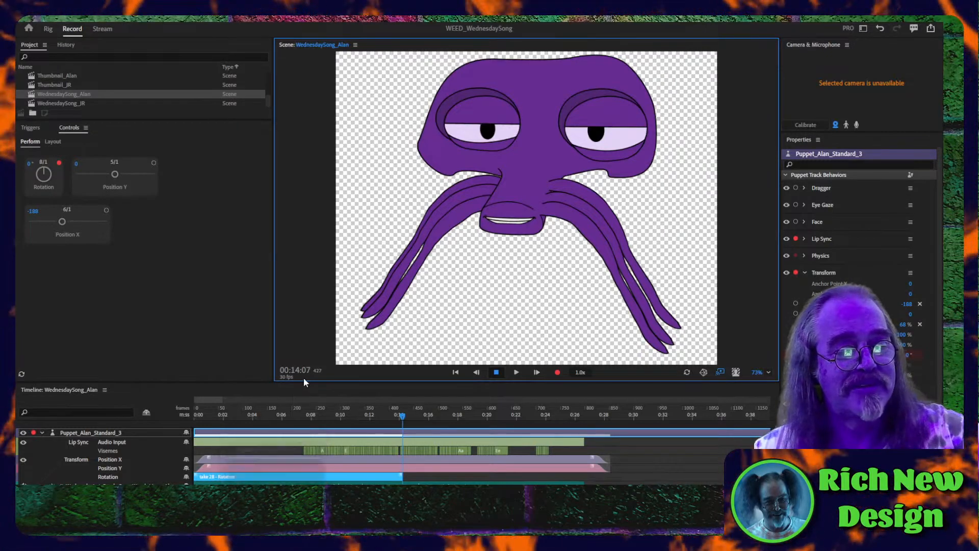
# - Enlarge the timeline area and delete the Alan puppet's recorded Rotation take
pyautogui.moveTo(304, 383); pyautogui.dragTo(310, 447)
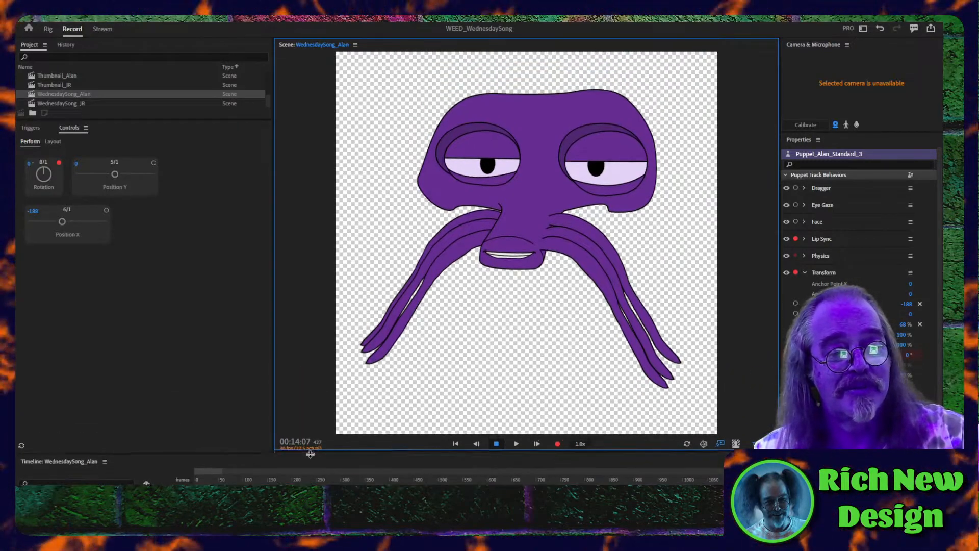
pyautogui.moveTo(311, 446); pyautogui.dragTo(310, 356)
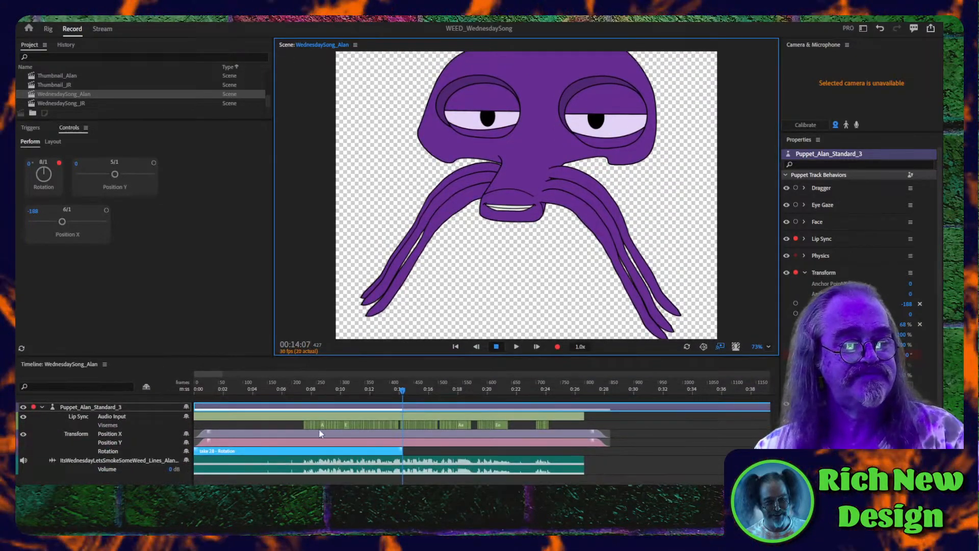
pyautogui.click(322, 451)
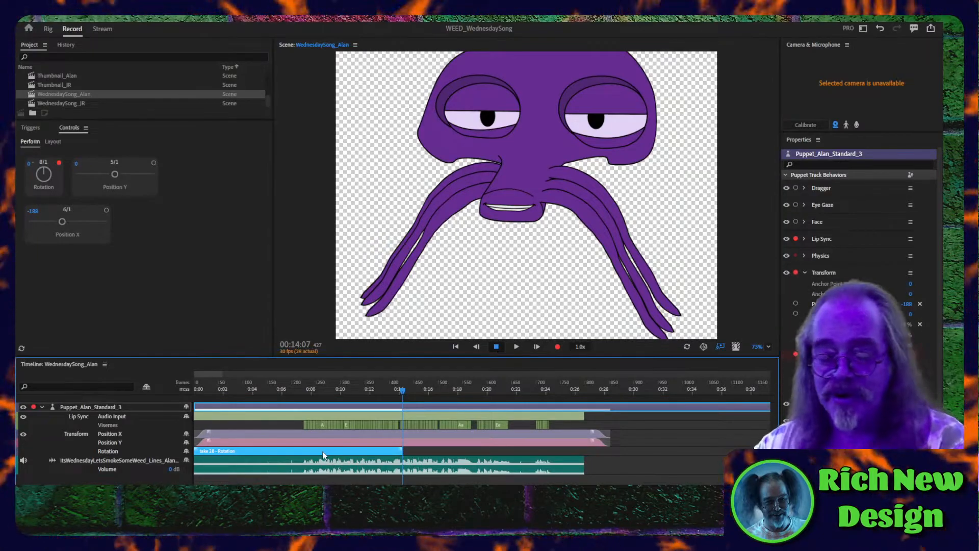
pyautogui.press('Delete')
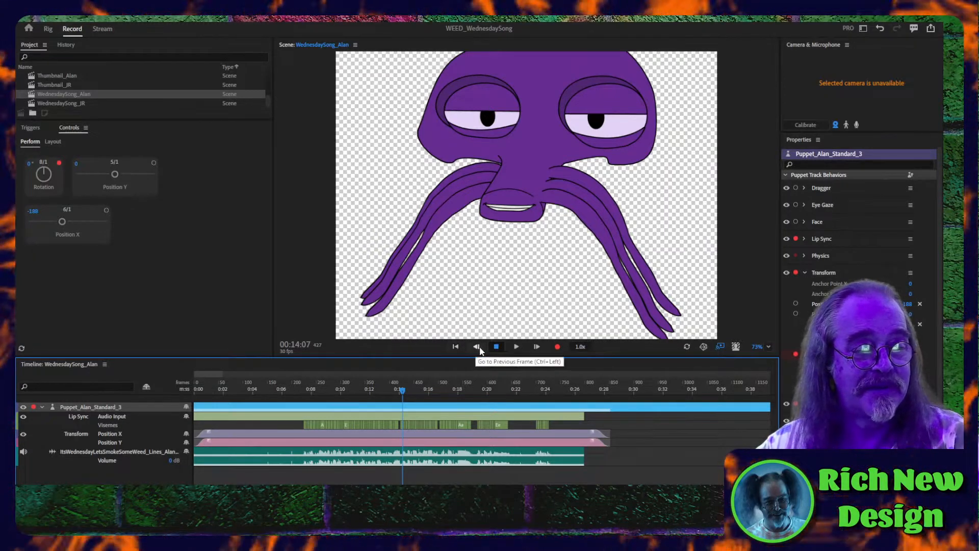
# - Record a new Rotation take for the Alan puppet from the first frame to about 28 seconds and scrub past its end
pyautogui.click(455, 347)
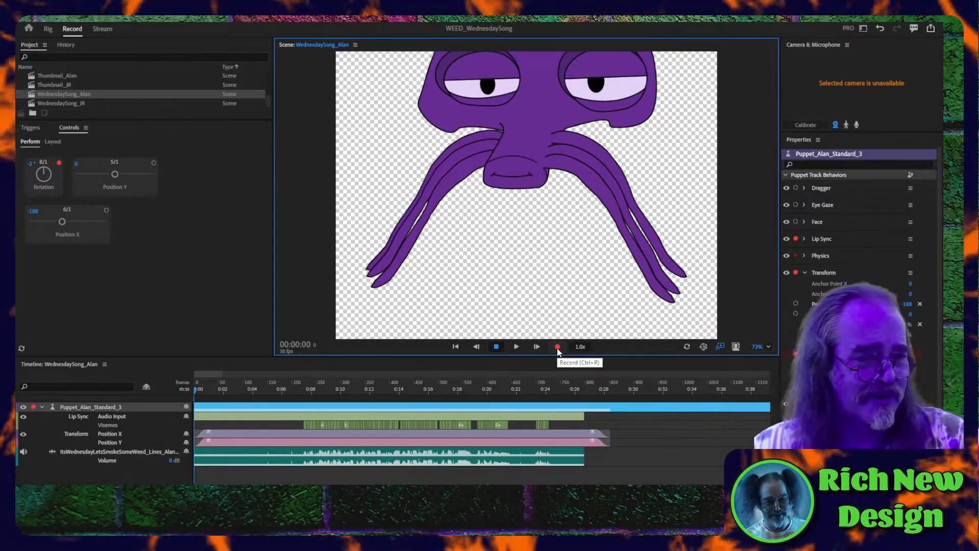
pyautogui.click(557, 347)
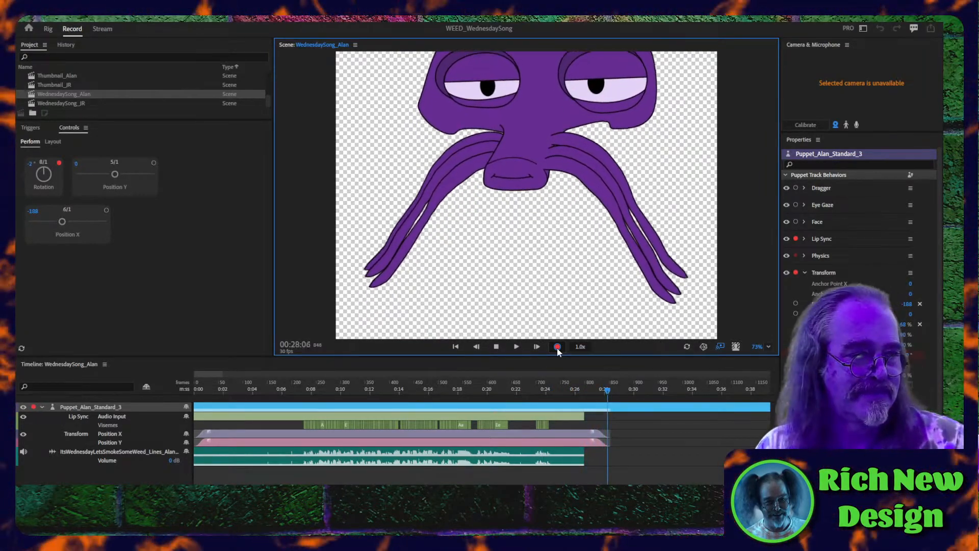
pyautogui.click(557, 347)
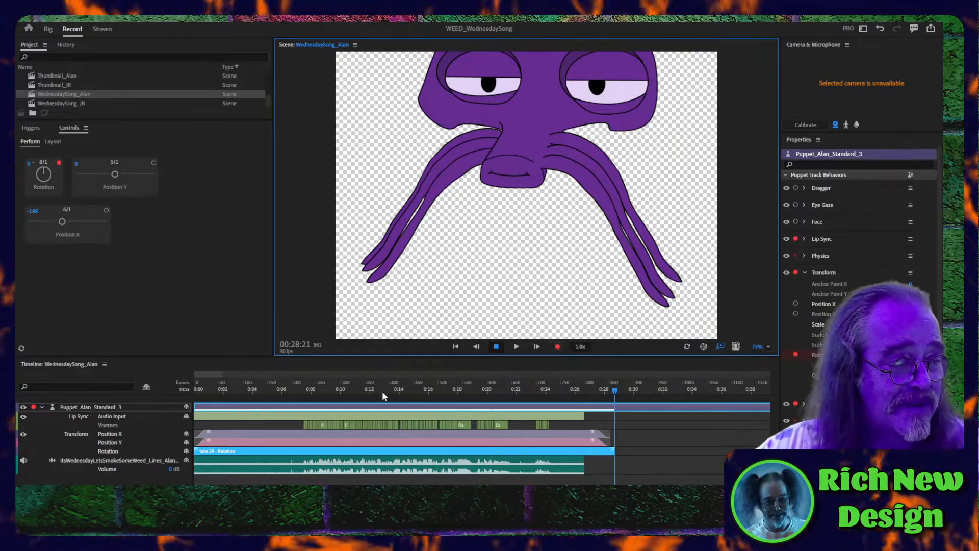
pyautogui.moveTo(307, 386); pyautogui.dragTo(626, 396)
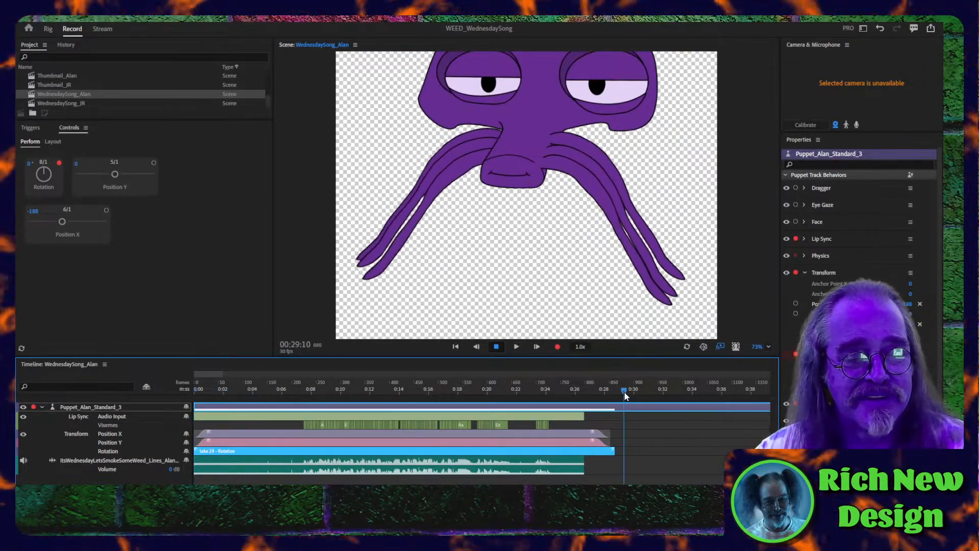
# - Turn on the microphone input and enlarge the scene view over the timeline
pyautogui.click(856, 125)
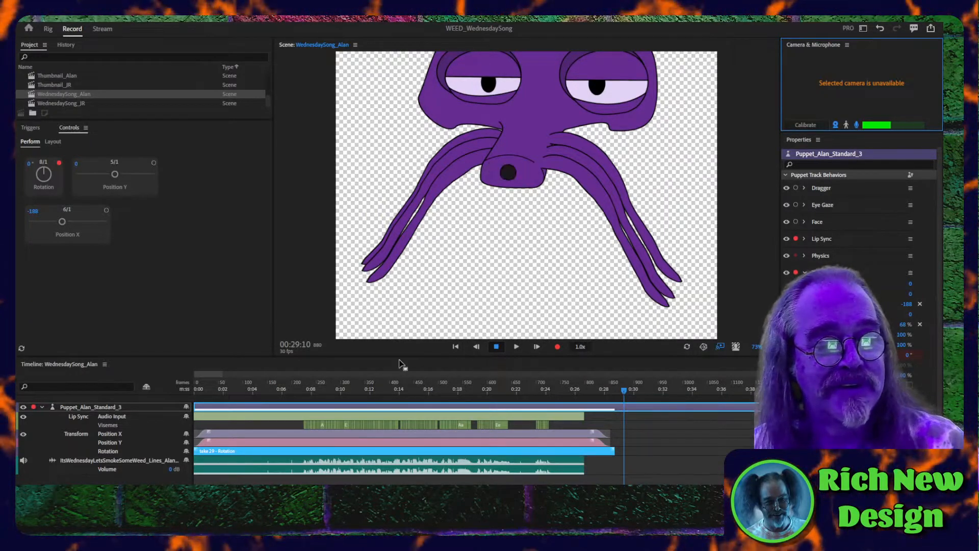
pyautogui.moveTo(402, 357); pyautogui.dragTo(412, 446)
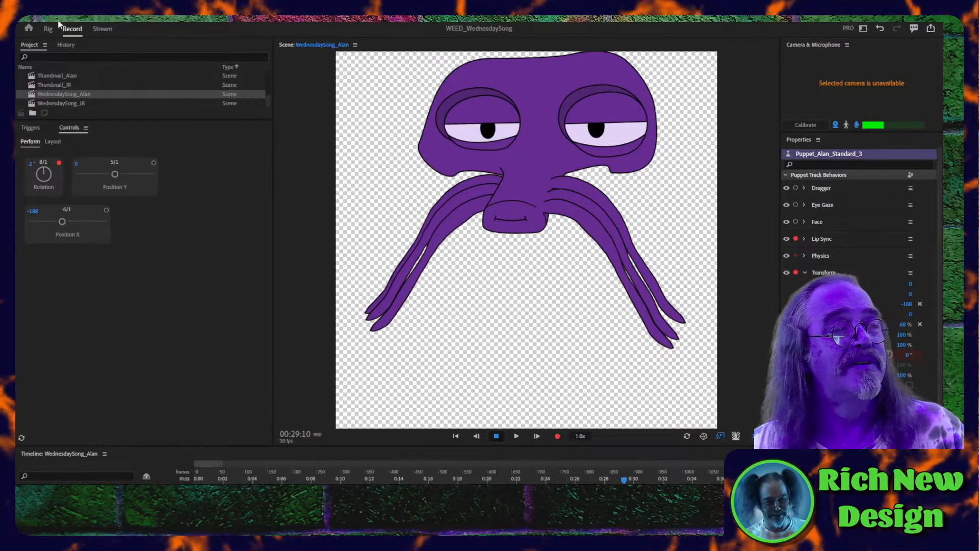
# - Open the recent project RND_LiveStream to view its puppet scene, and return to the WEED_WednesdaySong project
pyautogui.click(24, 15)
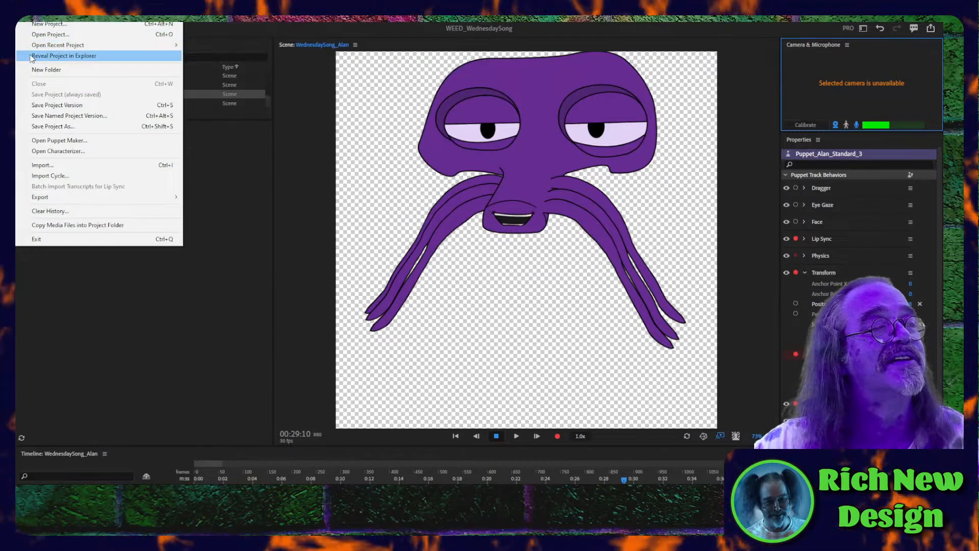
pyautogui.moveTo(42, 49)
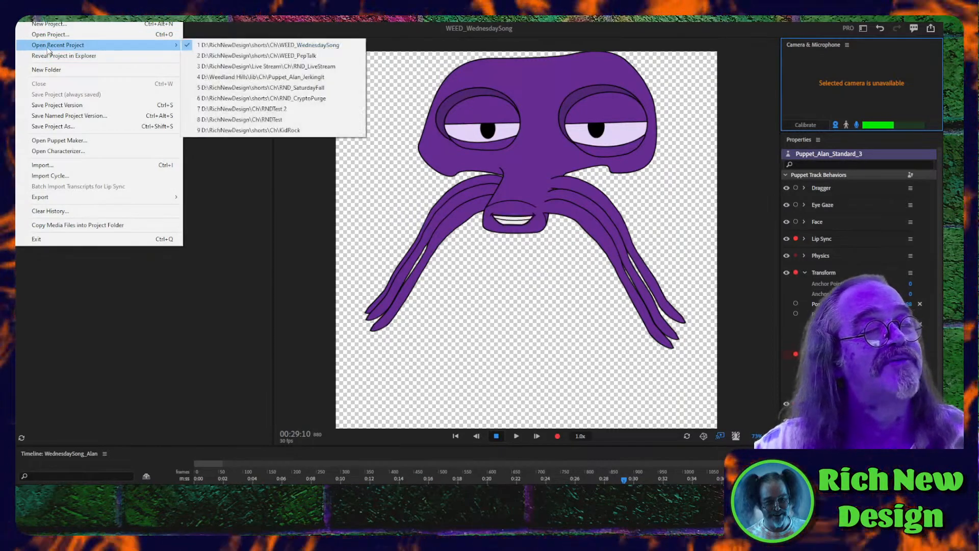
pyautogui.click(256, 66)
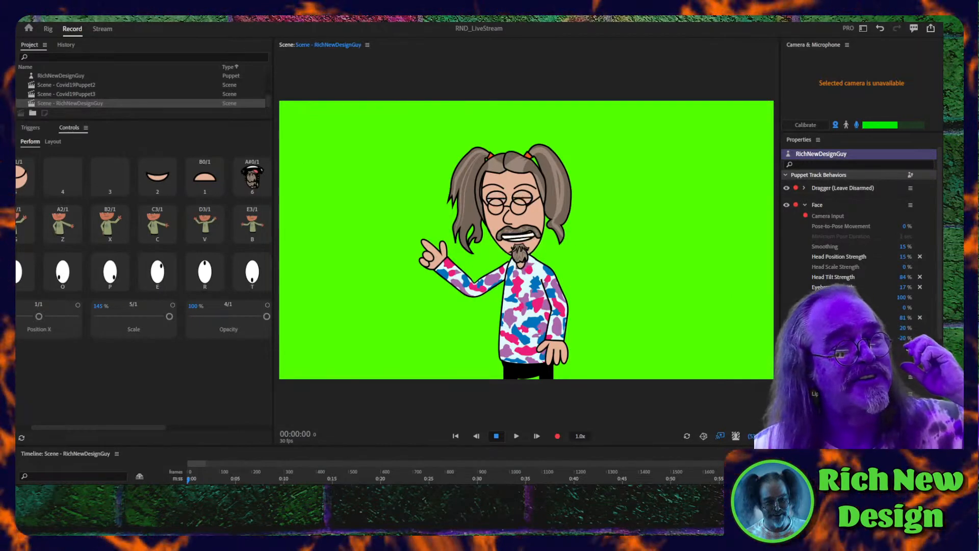
pyautogui.click(24, 15)
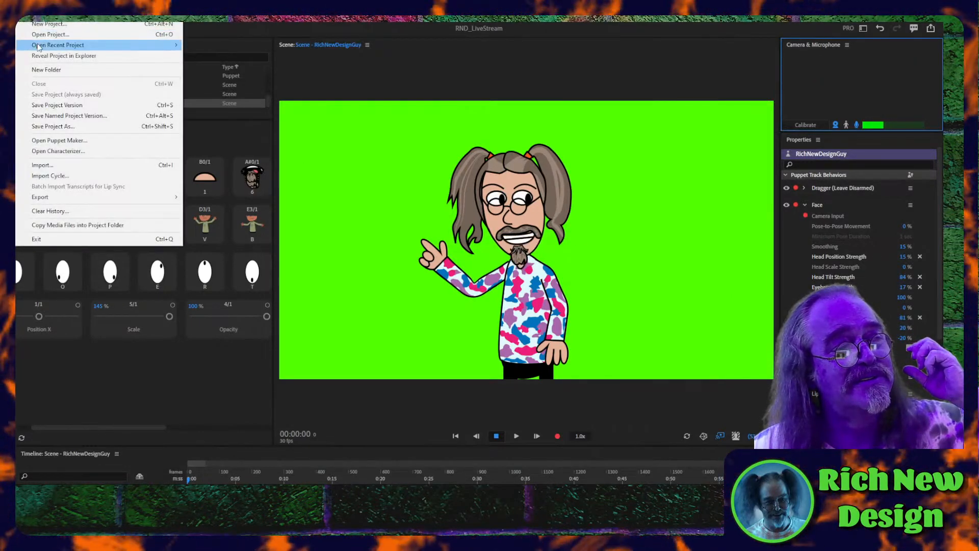
pyautogui.moveTo(42, 48)
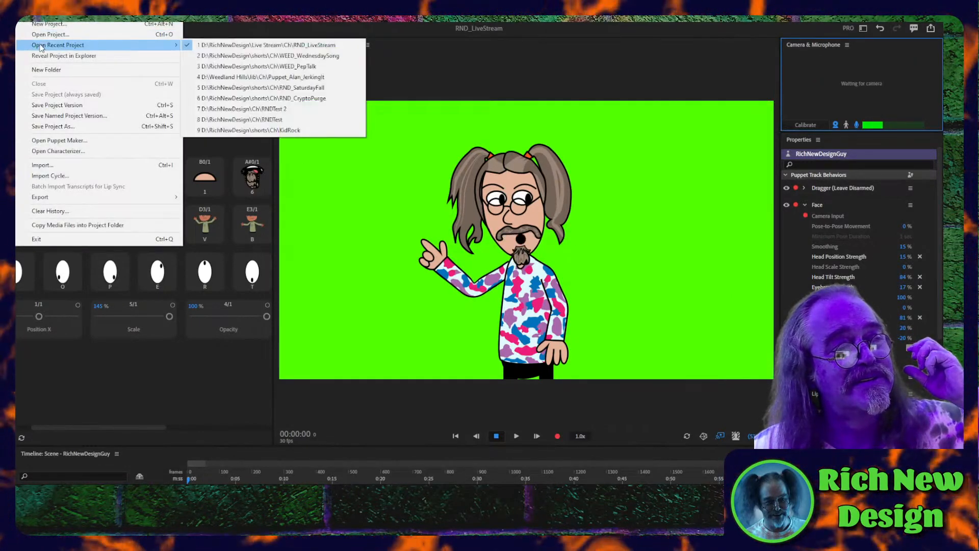
pyautogui.click(251, 56)
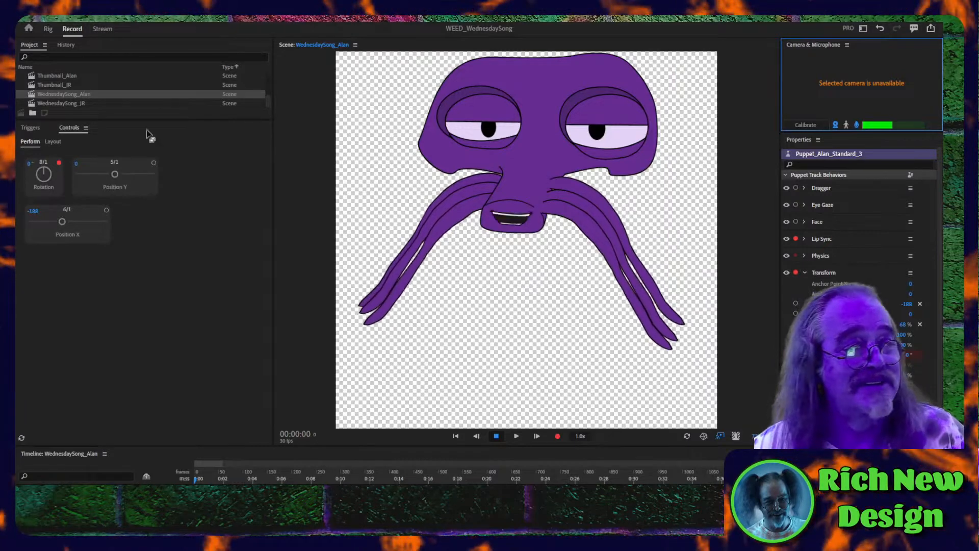
# - Open the WednesdaySong_JR scene and show it in the Stream workspace
pyautogui.click(61, 102)
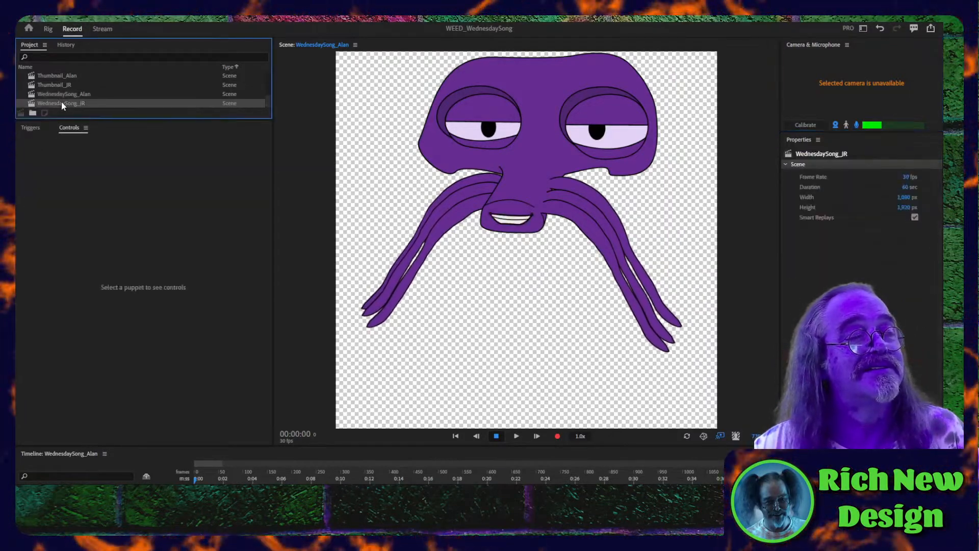
pyautogui.doubleClick(61, 103)
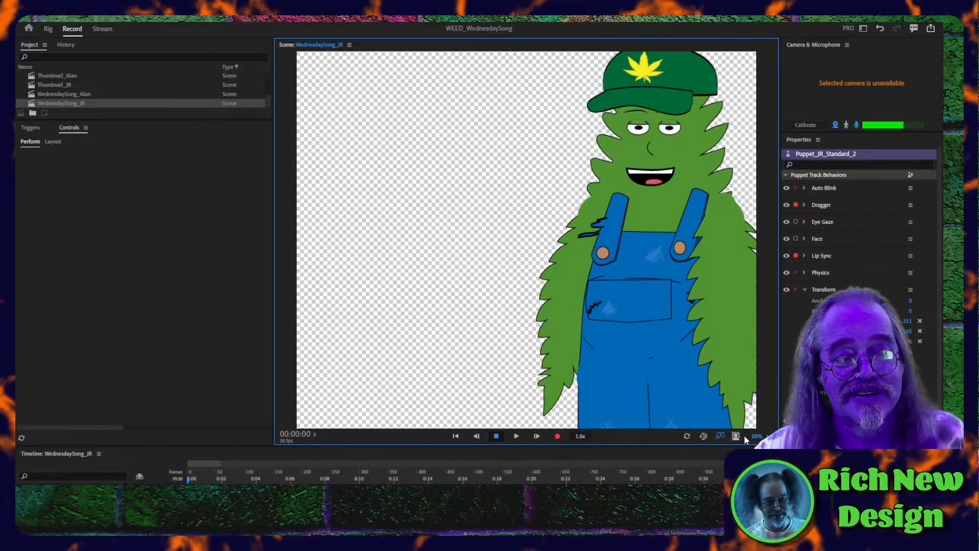
pyautogui.moveTo(755, 437); pyautogui.dragTo(734, 440)
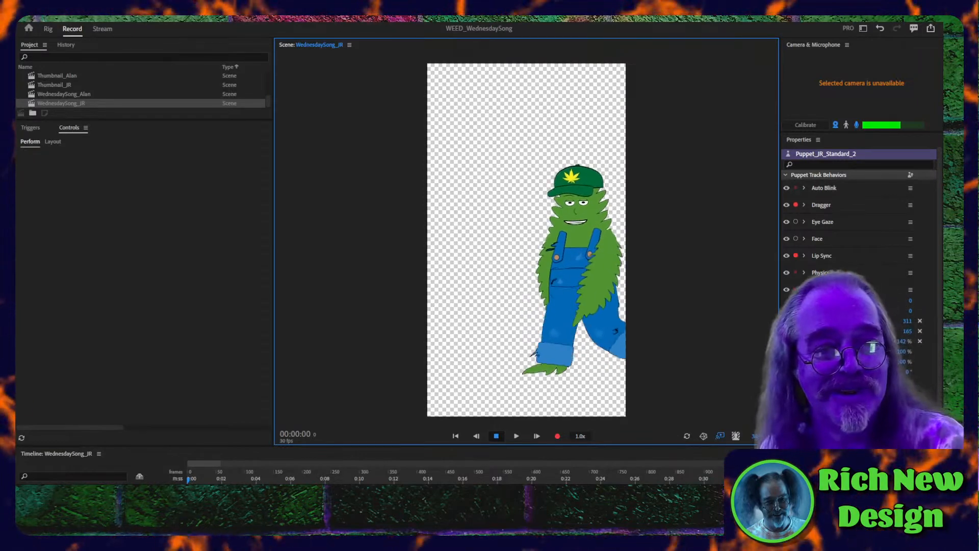
pyautogui.scroll(-1, 859, 286)
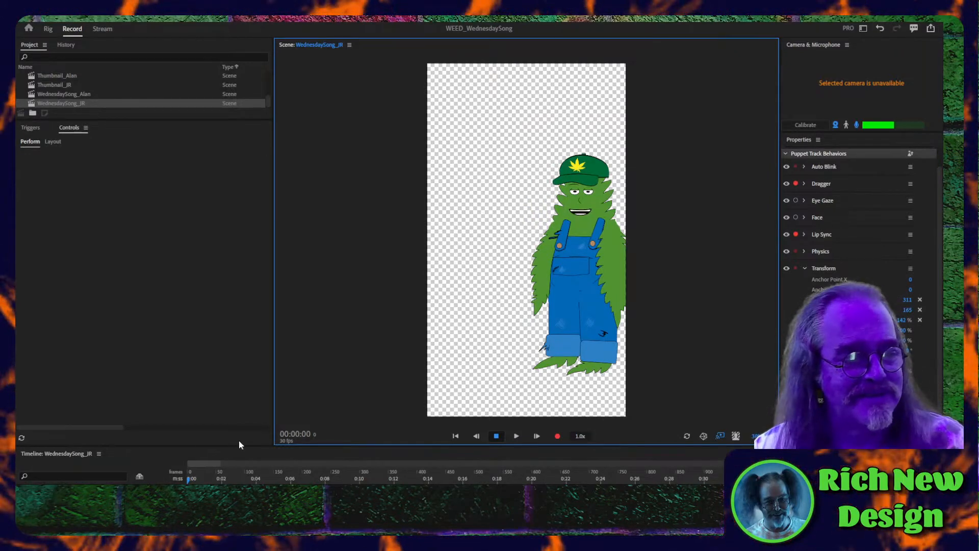
pyautogui.click(59, 104)
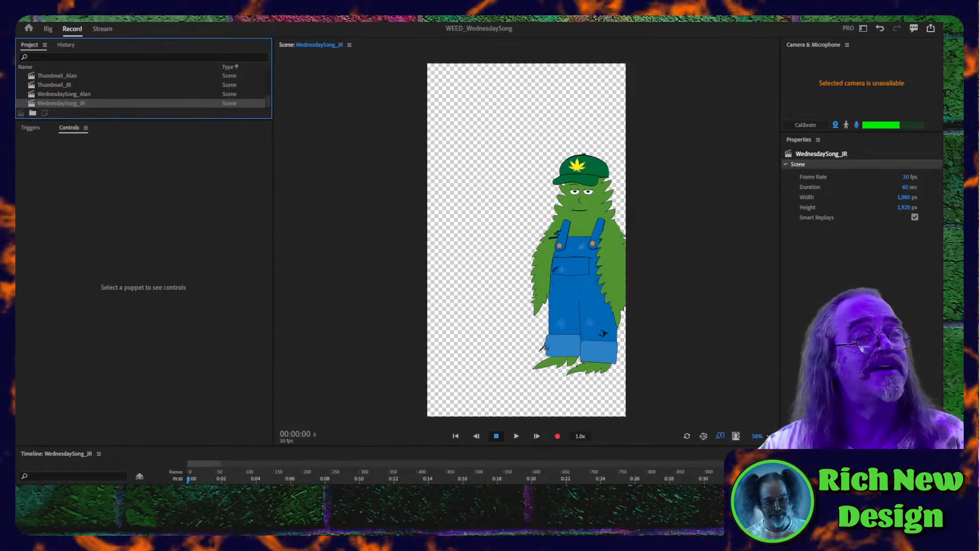
pyautogui.click(103, 29)
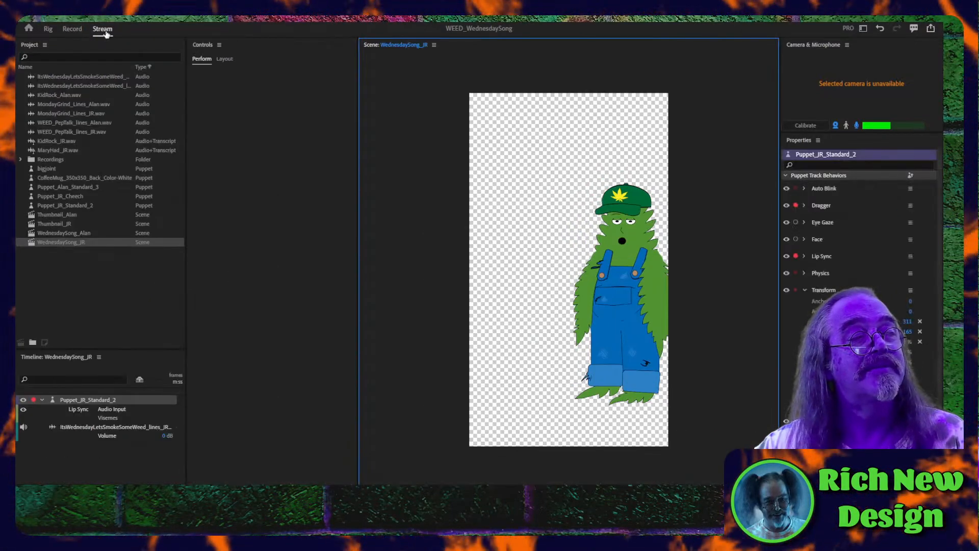
# - Open Puppet Maker from the example puppets on the Home screen
pyautogui.click(29, 28)
pyautogui.scroll(-1, 641, 366)
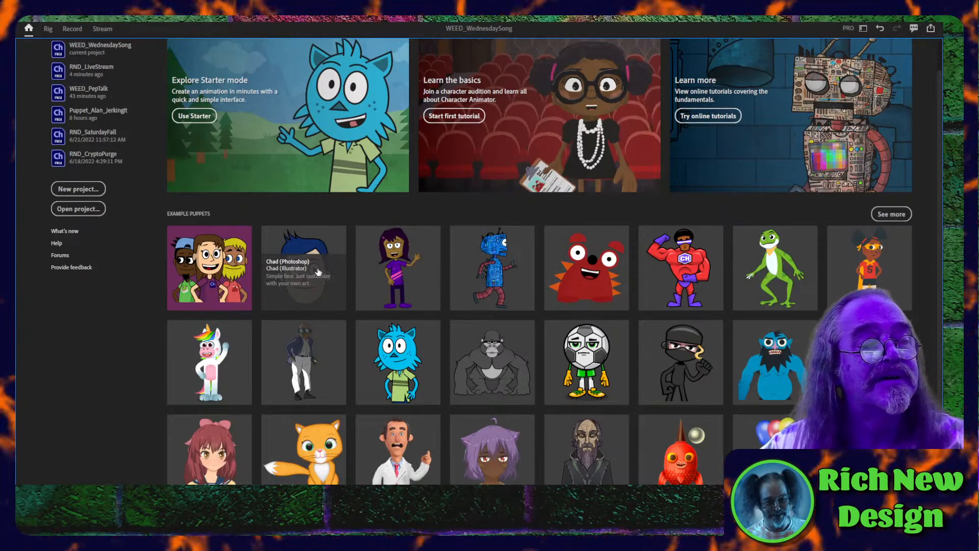
pyautogui.click(222, 247)
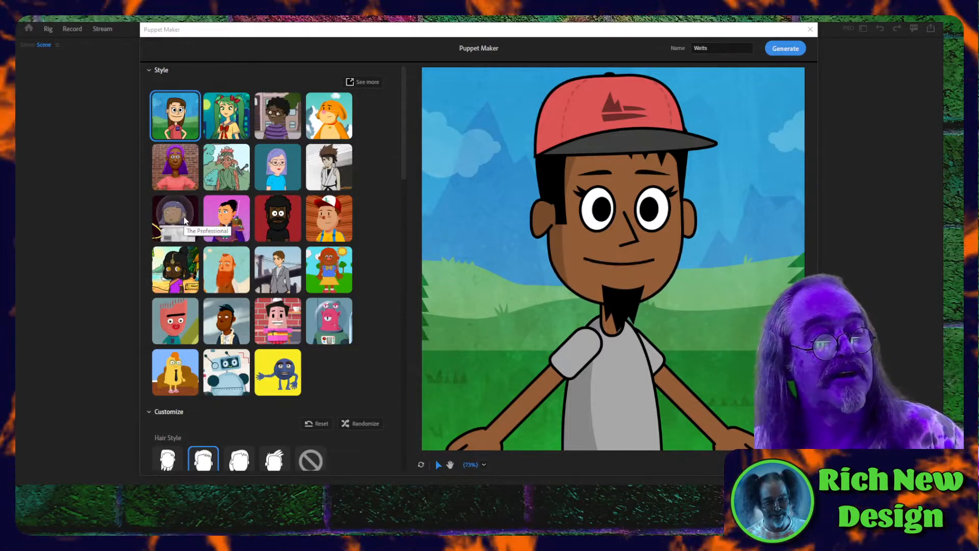
# - Try the Seafolk puppet style and switch back to the Wetts style
pyautogui.scroll(-3, 187, 224)
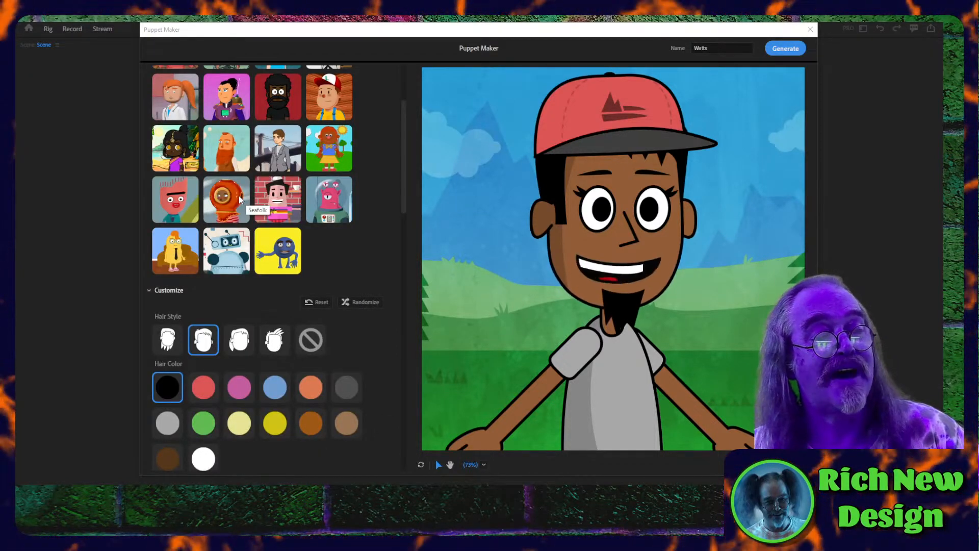
pyautogui.click(214, 199)
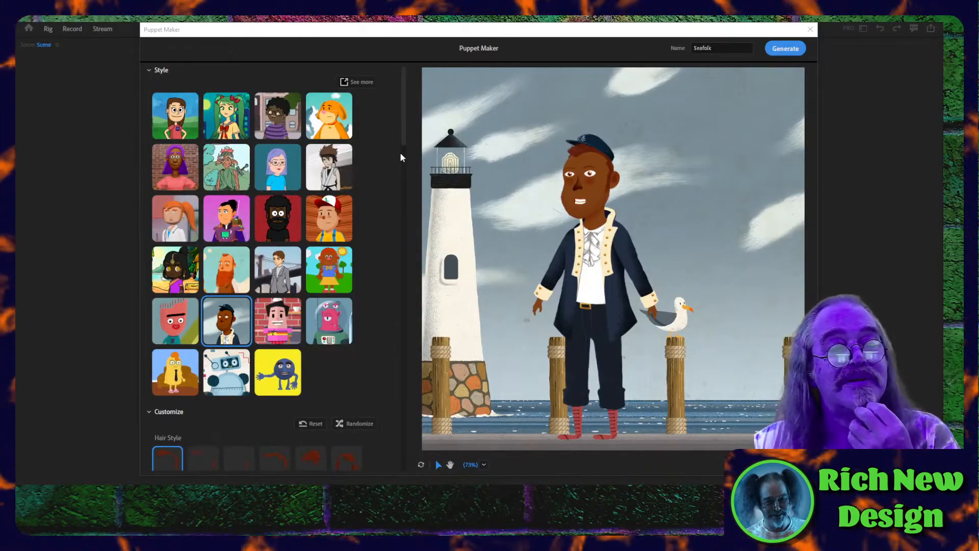
pyautogui.click(181, 116)
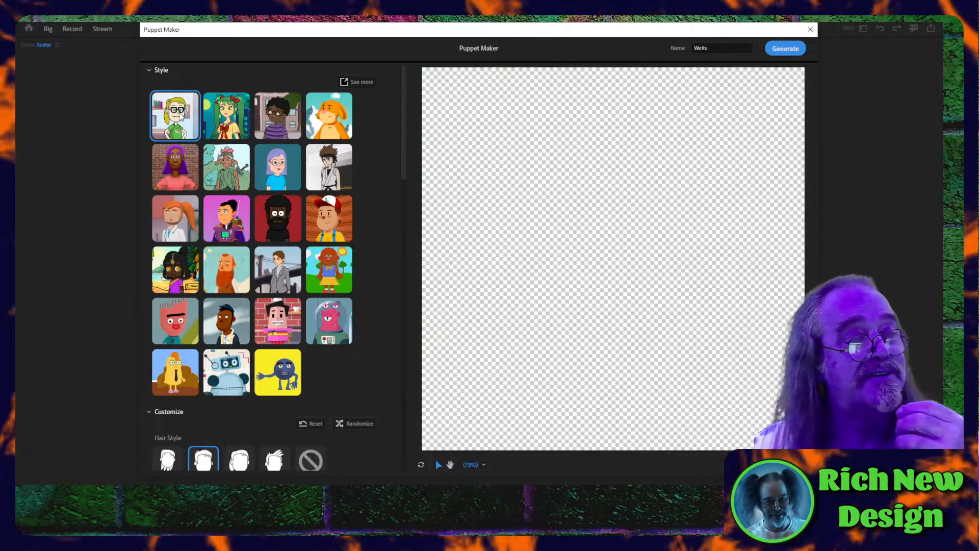
# - Try the long hair style on the Wetts puppet and settle on the spiky, swept-back one
pyautogui.scroll(-5, 154, 347)
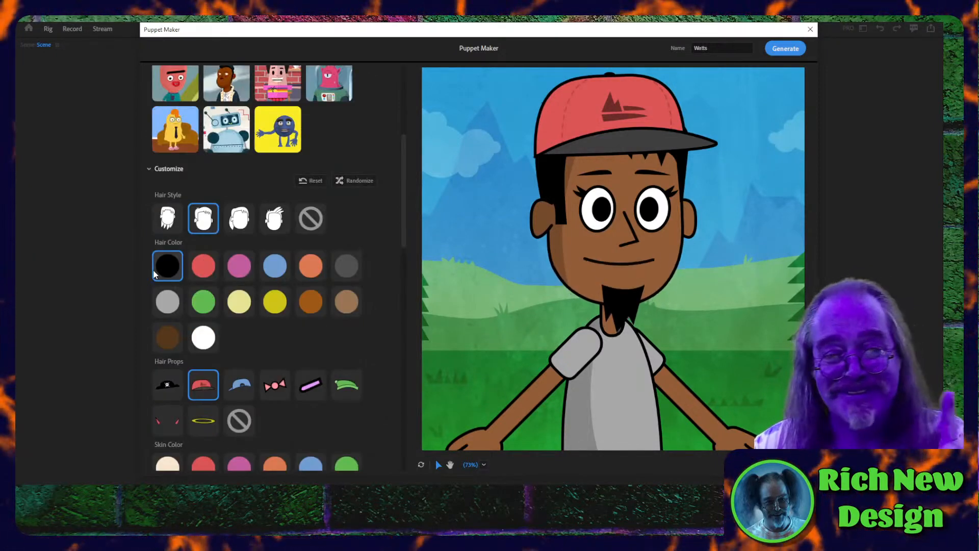
pyautogui.click(167, 218)
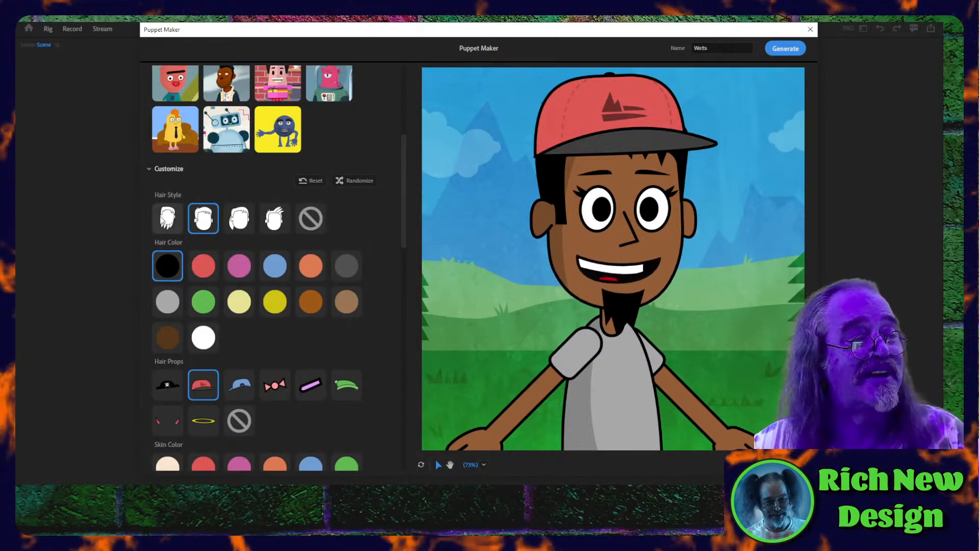
pyautogui.click(238, 220)
pyautogui.click(274, 221)
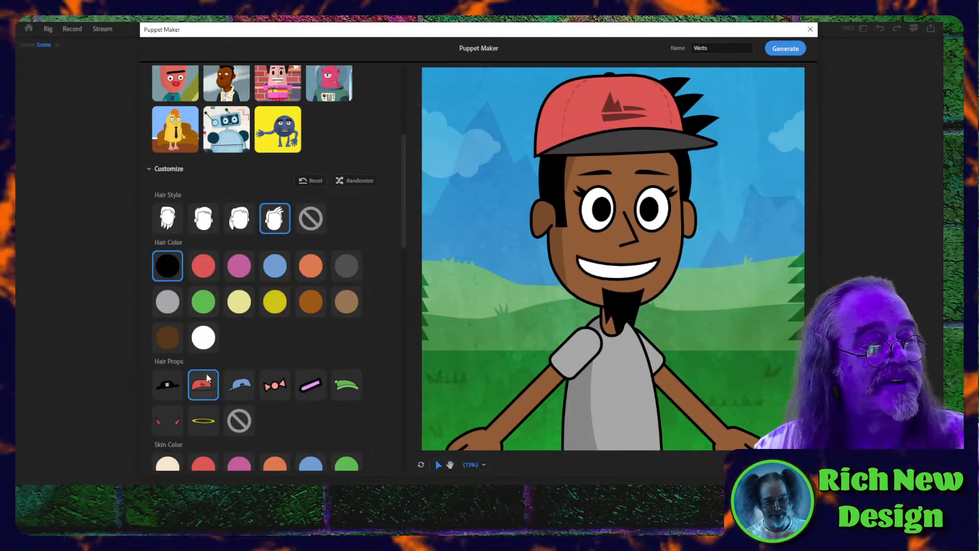
# - Try the pirate hat and blue cap as hair props, and choose no hair prop
pyautogui.click(170, 387)
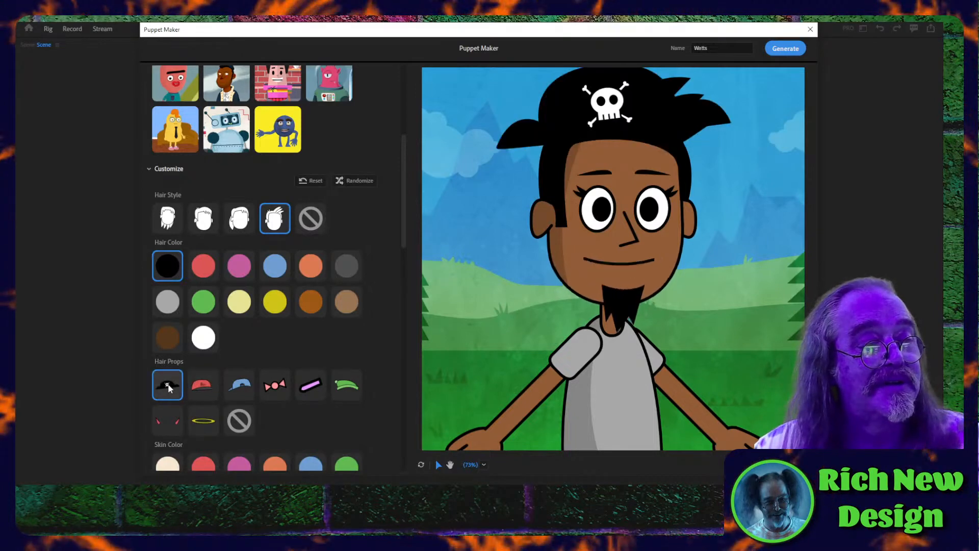
pyautogui.click(239, 388)
pyautogui.click(240, 422)
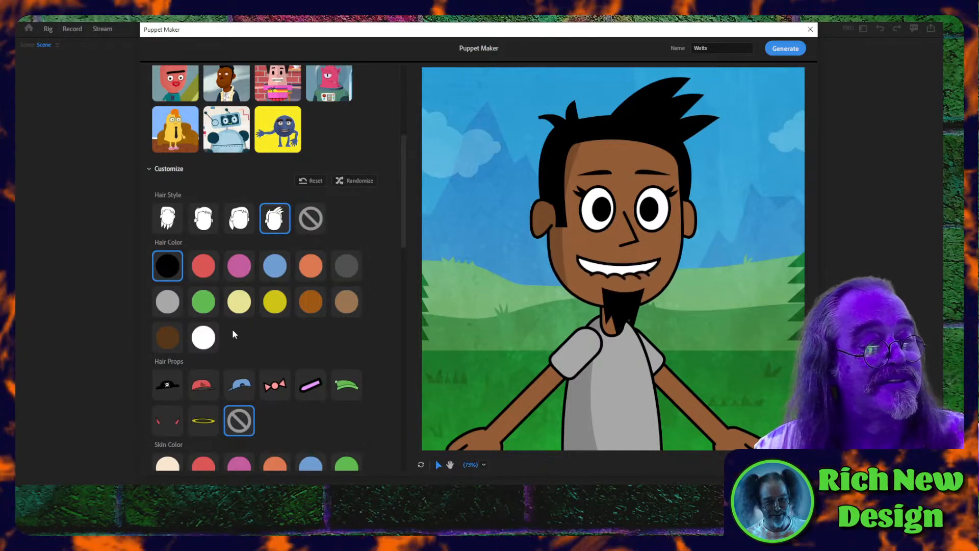
# - Try pale blond and yellow hair colors, and set the puppet's hair to orange-brown
pyautogui.click(240, 302)
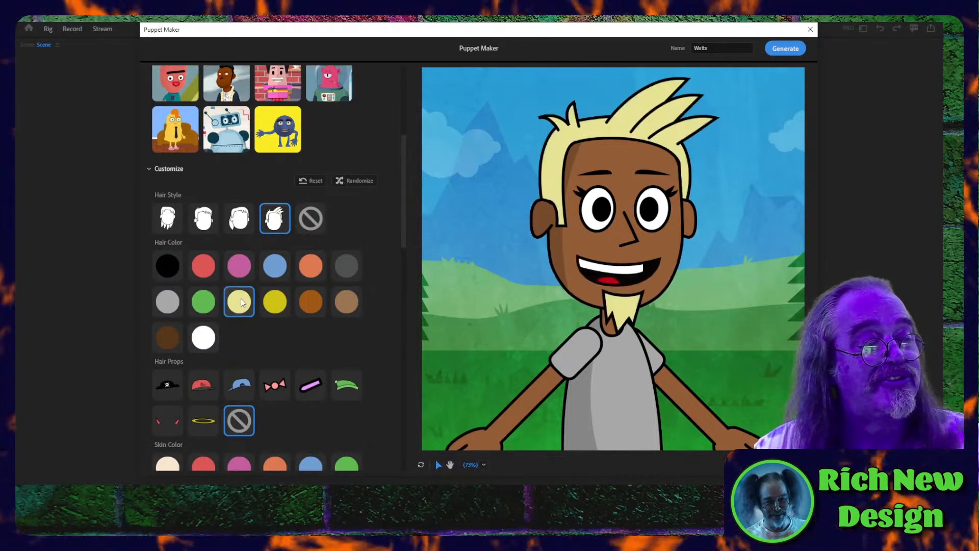
pyautogui.click(275, 303)
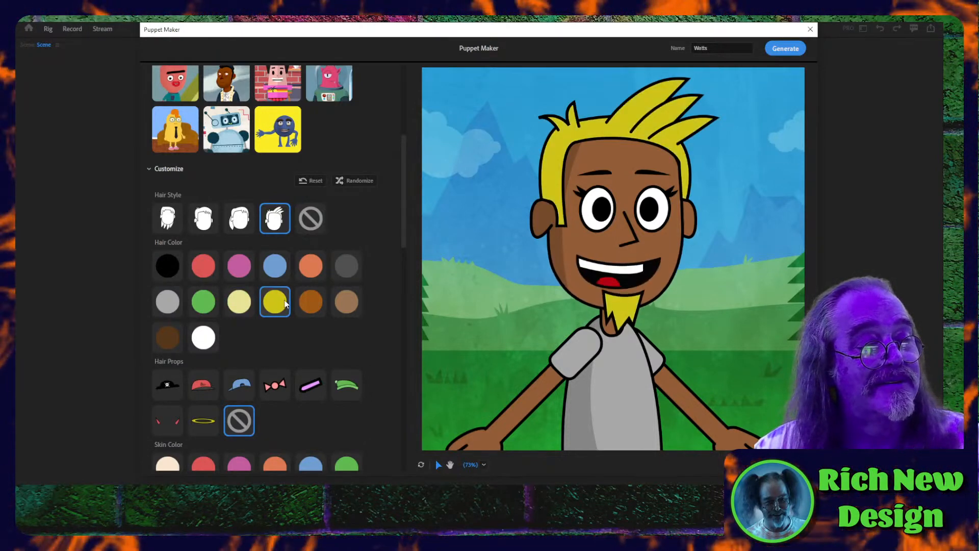
pyautogui.click(310, 301)
# - Give the puppet thin arched eyebrows, and try the second eyelash style before returning to the first
pyautogui.scroll(-5, 302, 337)
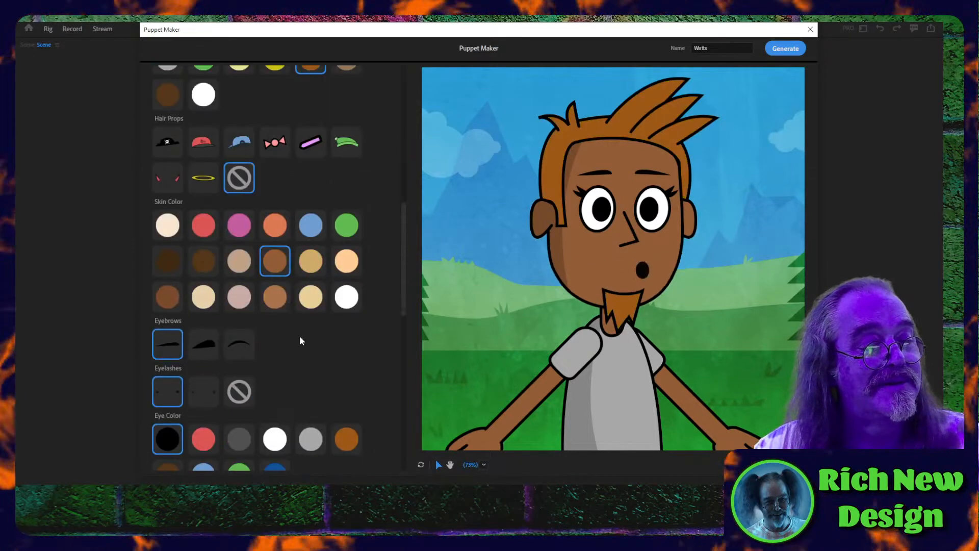
pyautogui.click(205, 352)
pyautogui.click(230, 350)
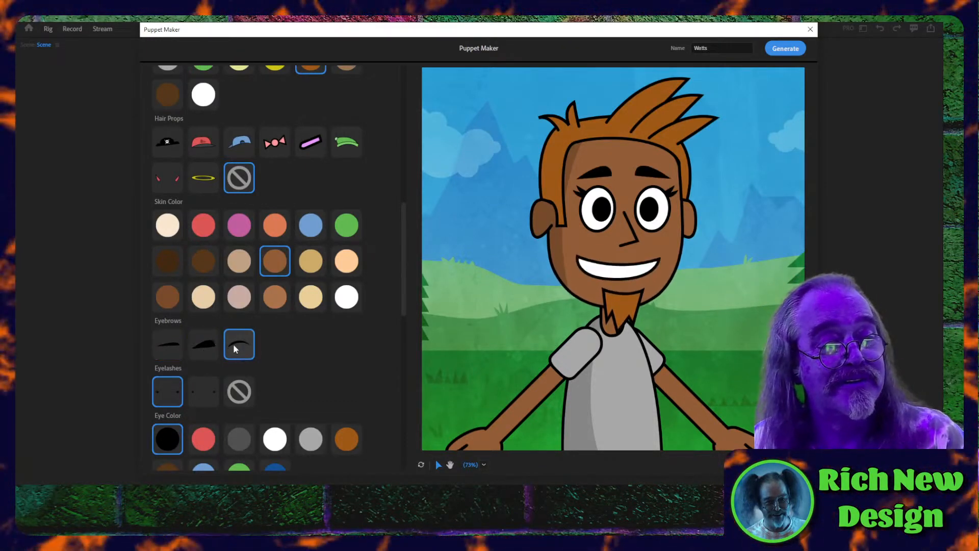
pyautogui.click(203, 391)
pyautogui.click(171, 403)
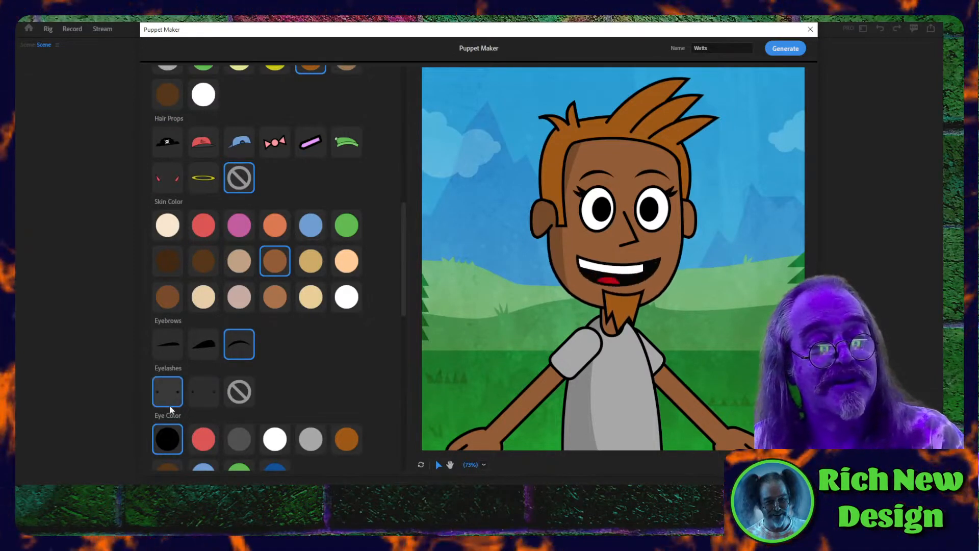
# - Try red, dark gray, white and light gray eye colors, and set the eyes to dark blue
pyautogui.click(207, 447)
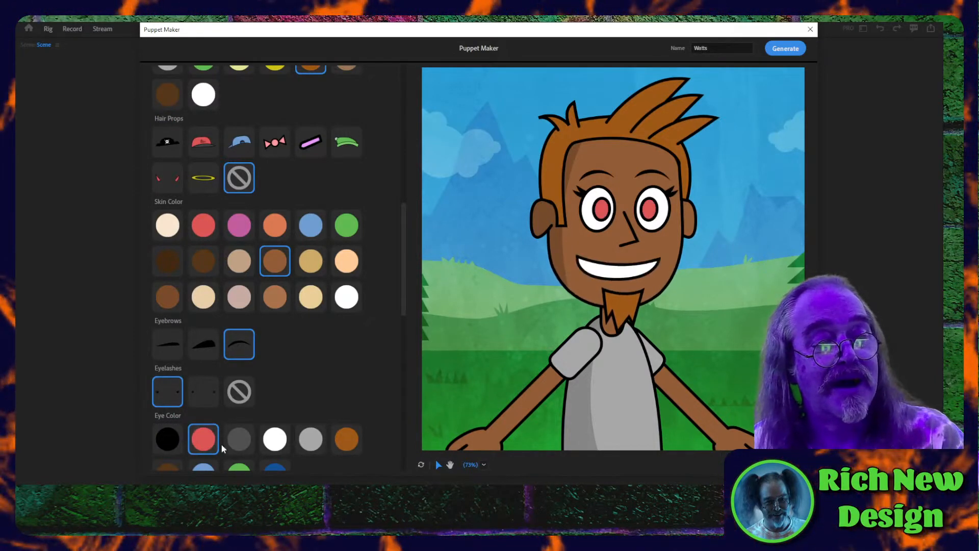
pyautogui.click(239, 440)
pyautogui.click(270, 443)
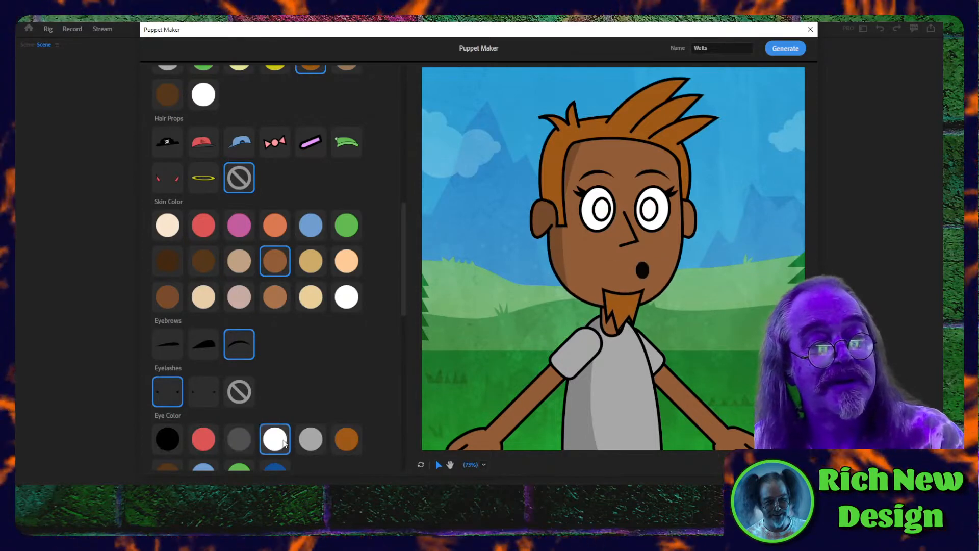
pyautogui.click(310, 440)
pyautogui.scroll(-2, 281, 448)
pyautogui.click(275, 354)
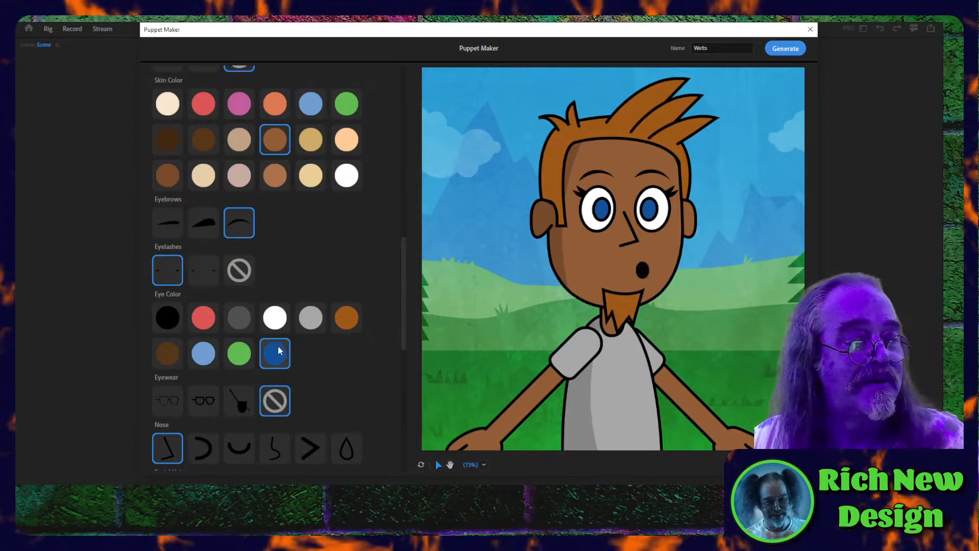
# - Add the eye patch to the puppet, try the full beard, and set facial hair to none
pyautogui.scroll(-3, 282, 343)
pyautogui.click(240, 291)
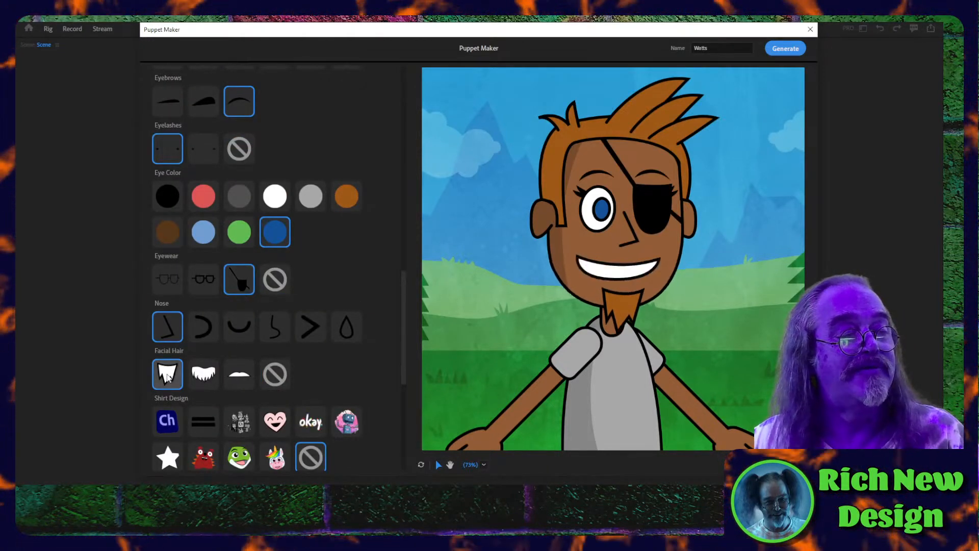
pyautogui.click(195, 377)
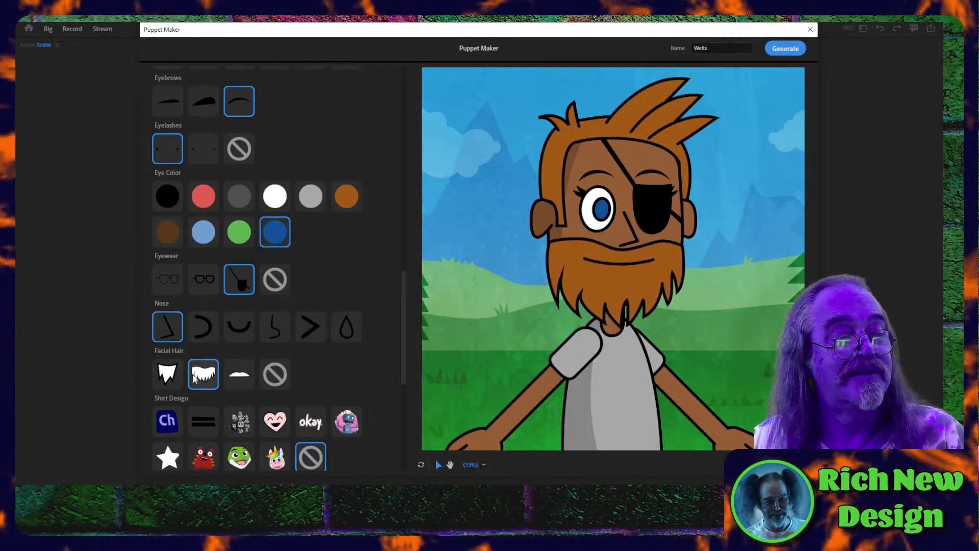
pyautogui.click(274, 374)
# - Try the Character Animator group, heart, unicorn and green frog-like shirt designs, and choose the red monster design
pyautogui.scroll(-6, 285, 398)
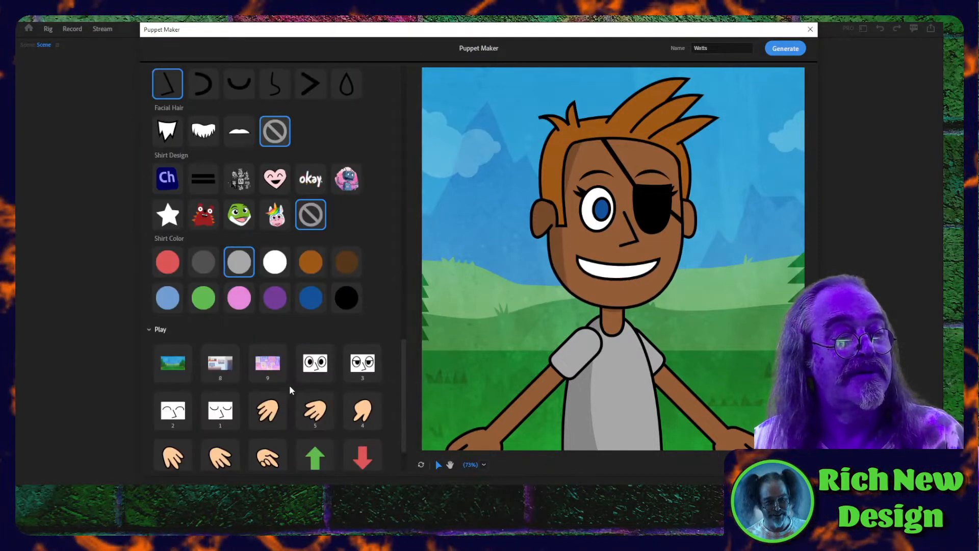
pyautogui.click(236, 183)
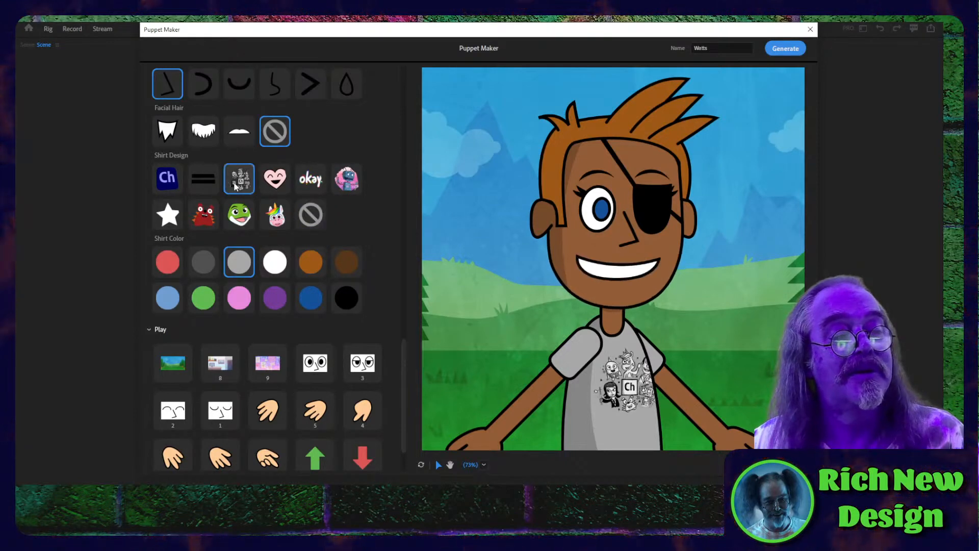
pyautogui.click(281, 189)
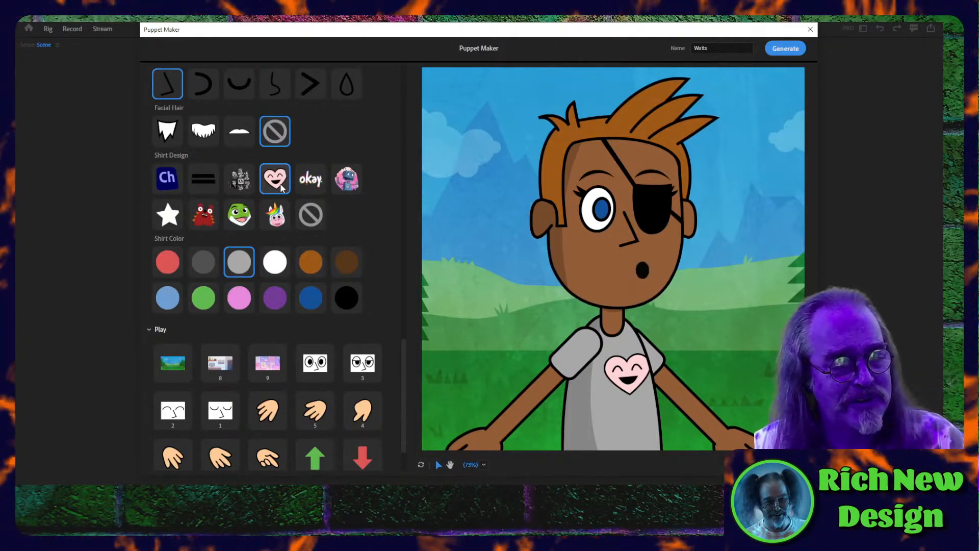
pyautogui.click(275, 214)
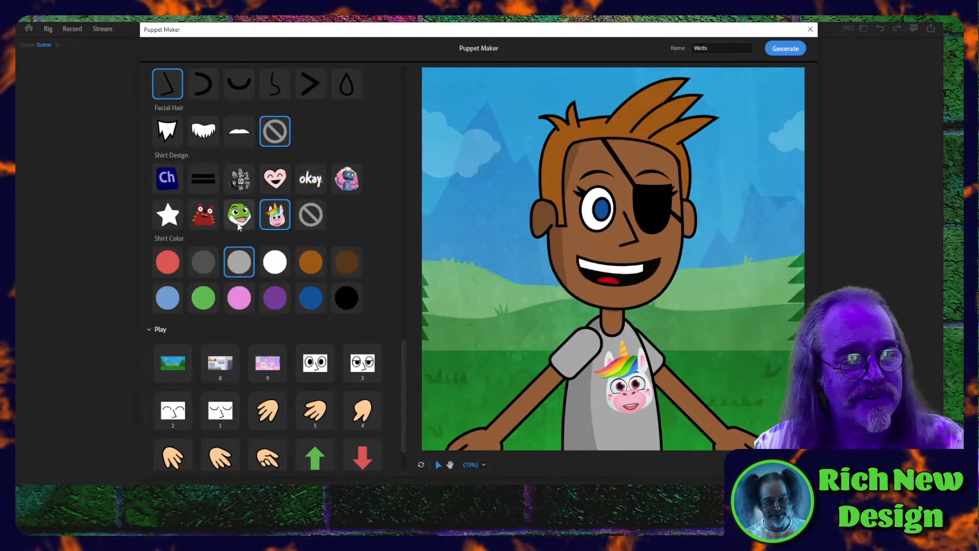
pyautogui.click(245, 220)
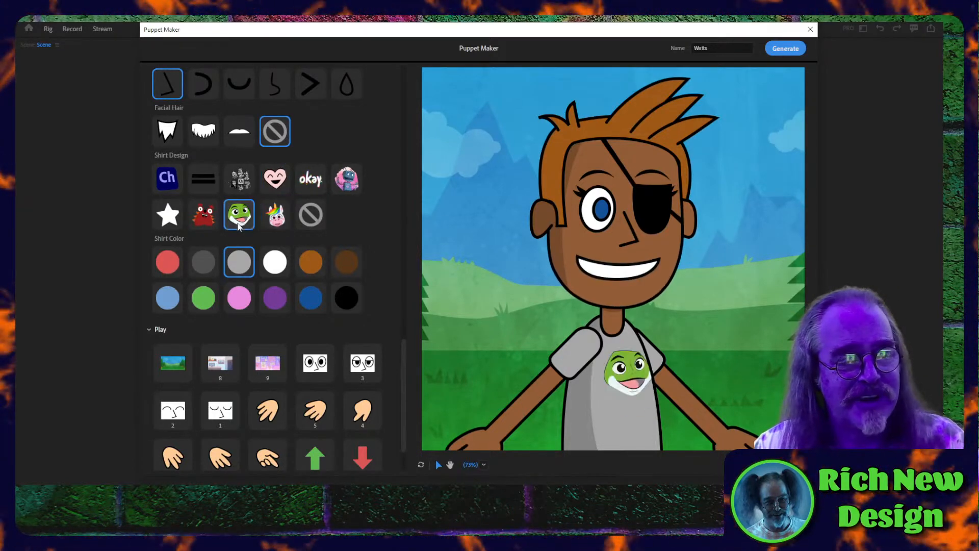
pyautogui.click(207, 218)
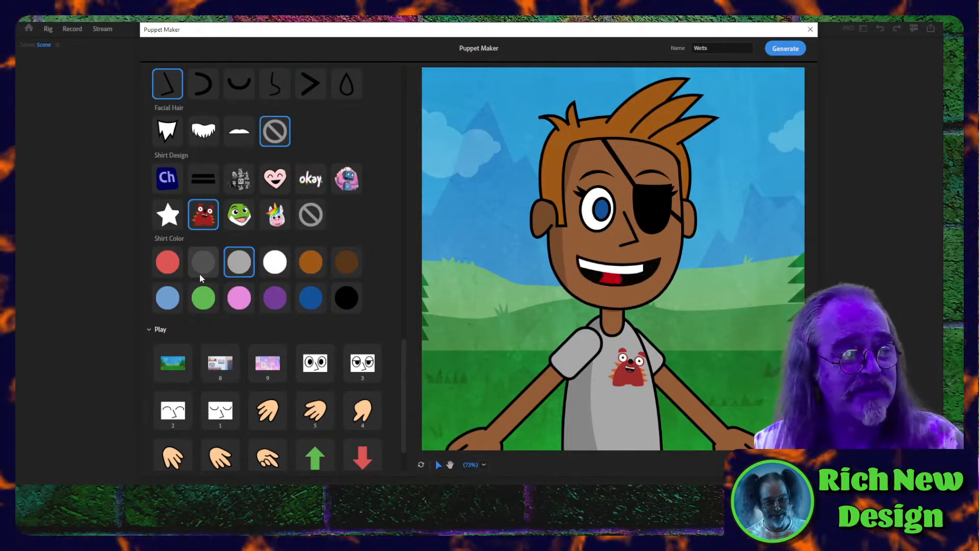
# - Switch the background to the room and then the pink drawings wall, and trigger the half-closed eyes
pyautogui.scroll(-2, 263, 381)
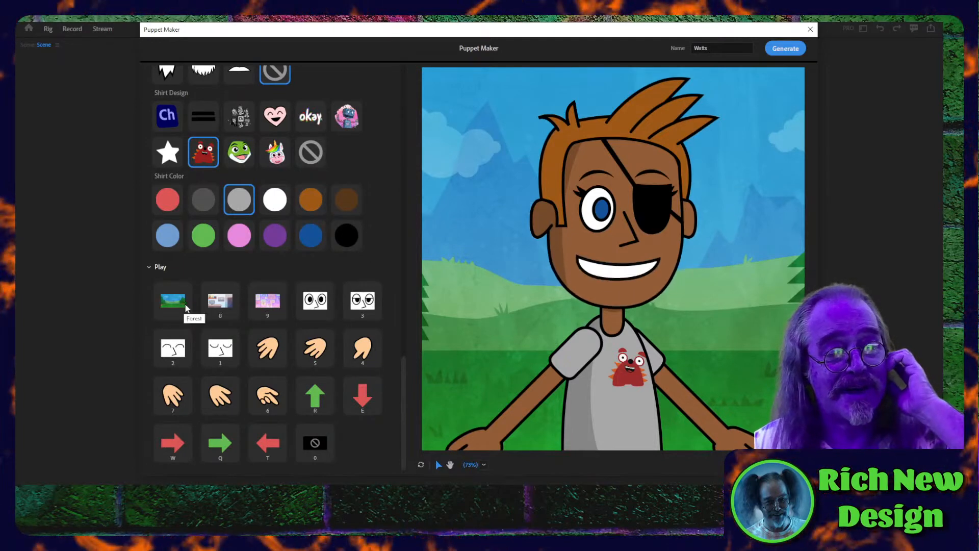
pyautogui.click(218, 303)
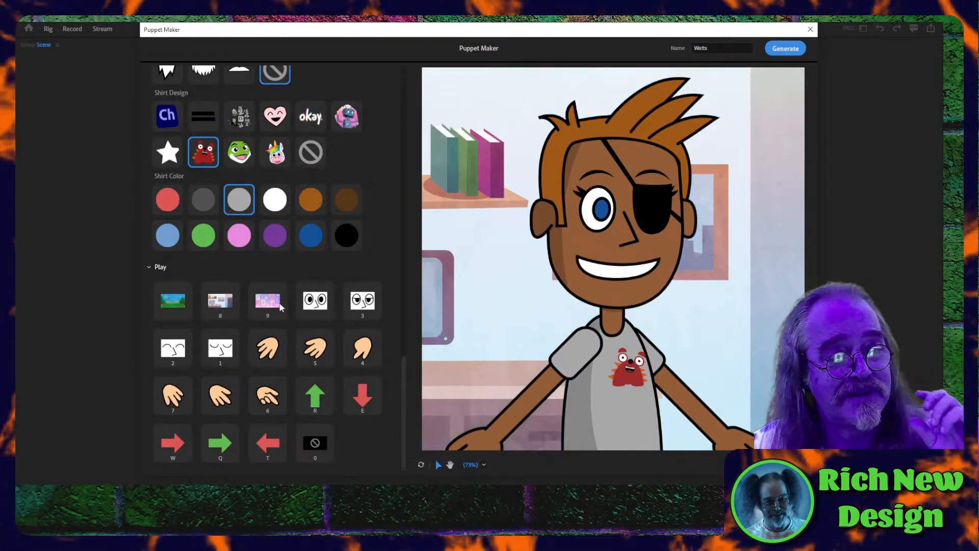
pyautogui.click(278, 304)
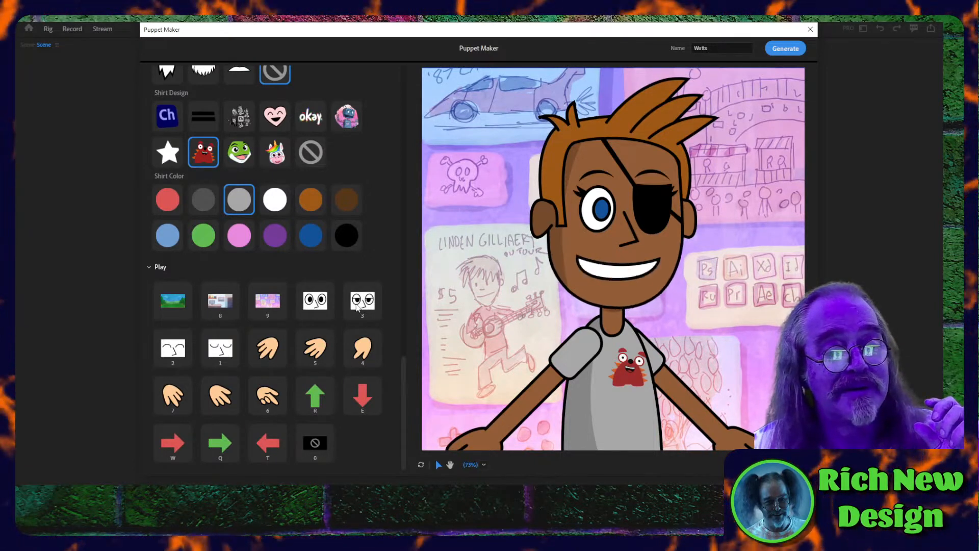
pyautogui.click(357, 305)
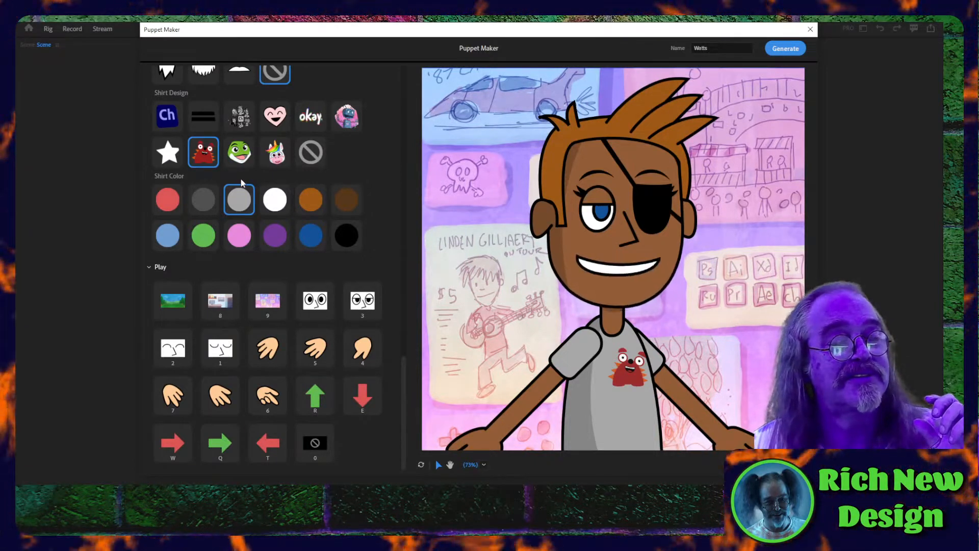
# - Remove the eye patch and give the puppet the thick black-framed glasses
pyautogui.scroll(5, 242, 183)
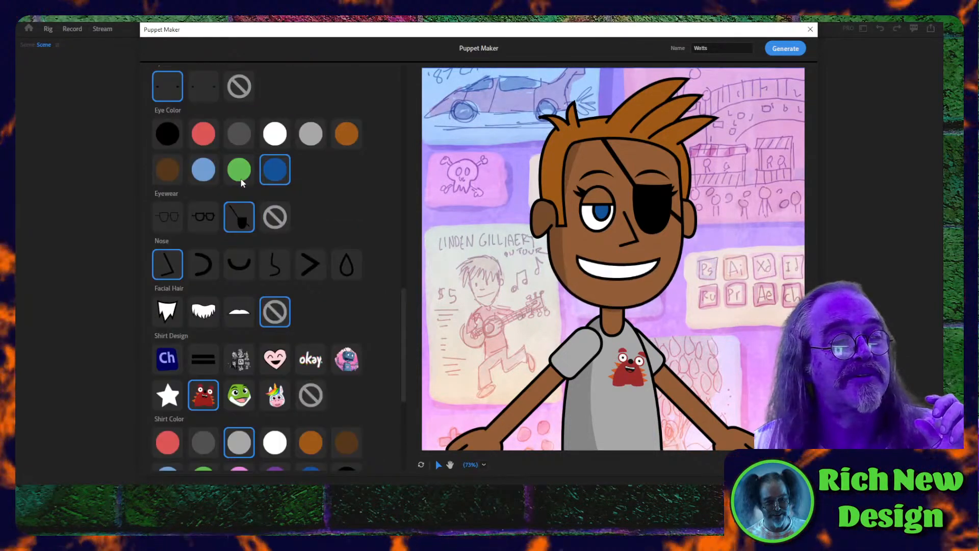
pyautogui.click(273, 221)
pyautogui.click(202, 217)
pyautogui.scroll(-5, 360, 345)
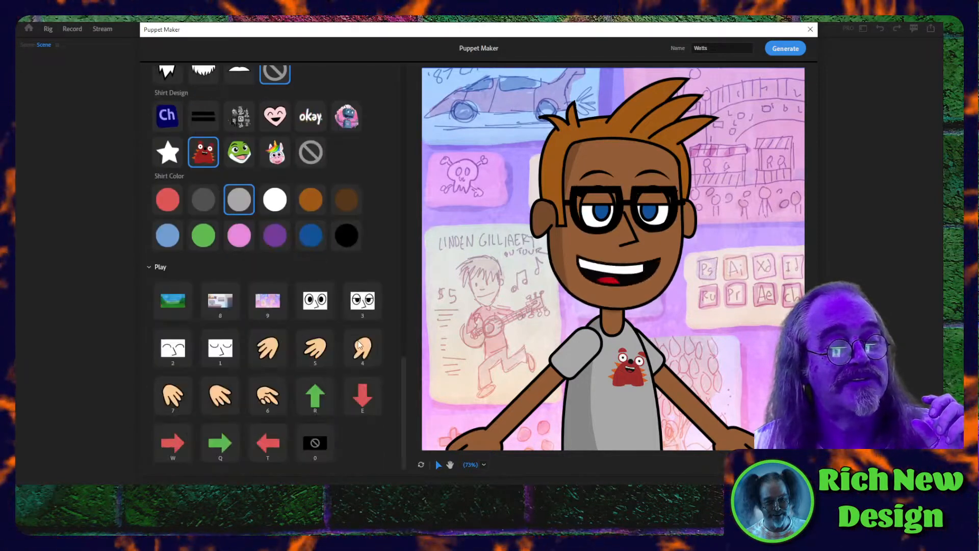
# - Play the puppet's upward entrance and downward exit triggers, bring it back, and trigger the left and right exits
pyautogui.click(315, 404)
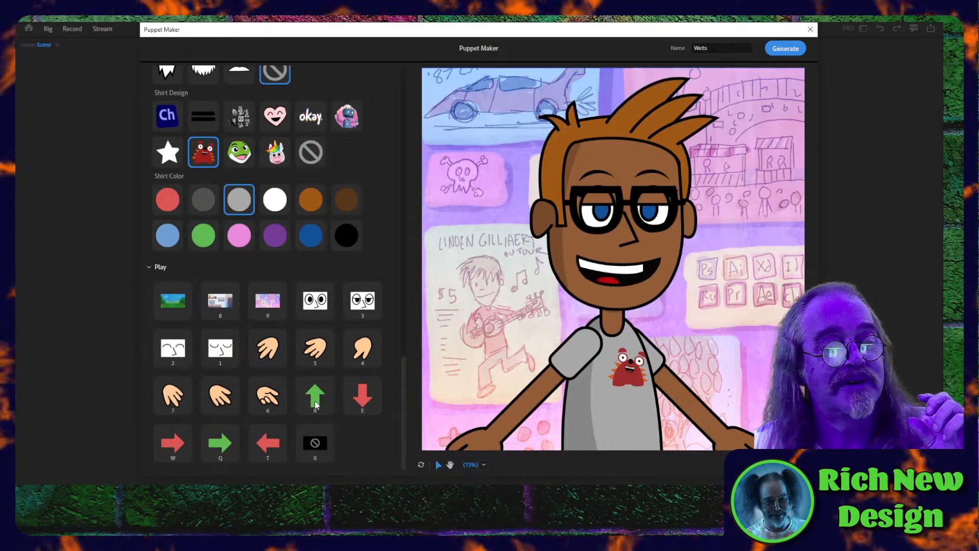
pyautogui.click(315, 404)
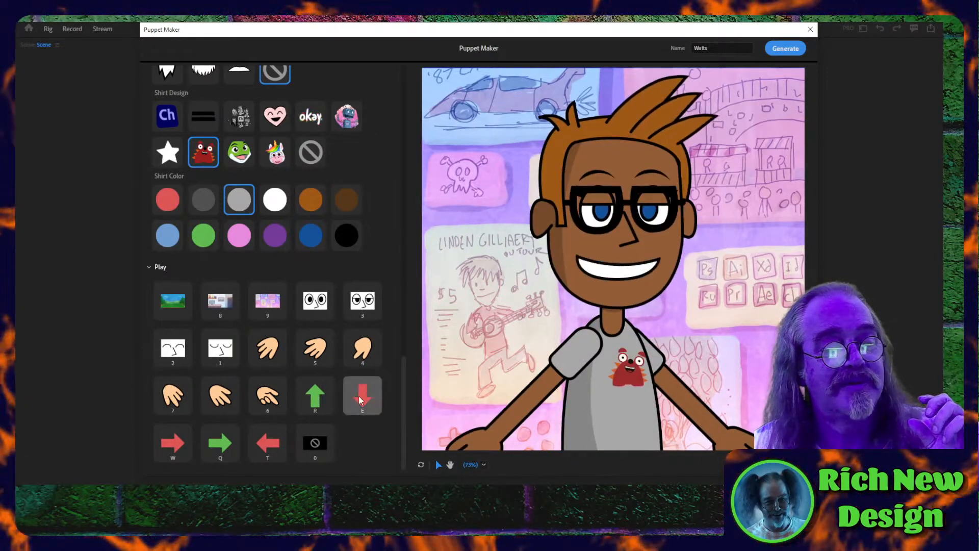
pyautogui.click(360, 399)
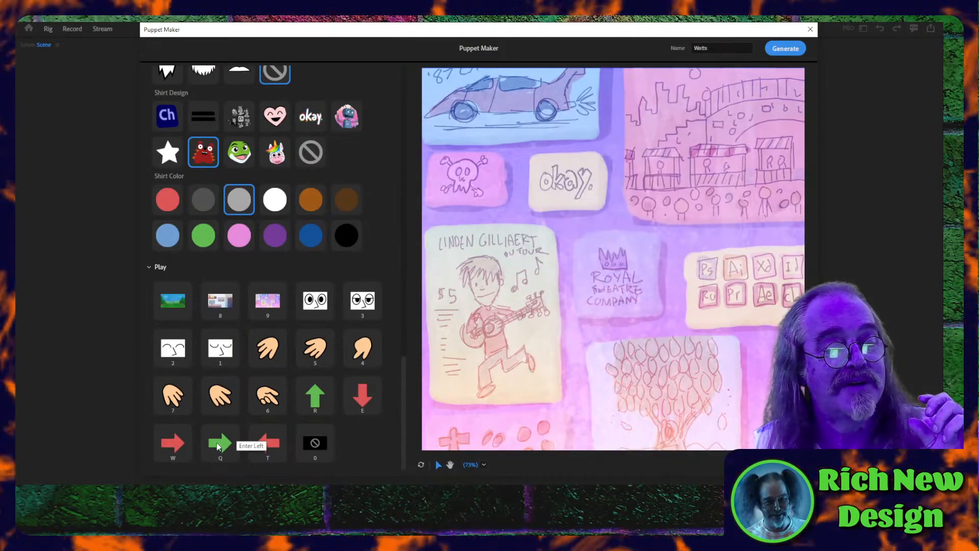
pyautogui.click(315, 398)
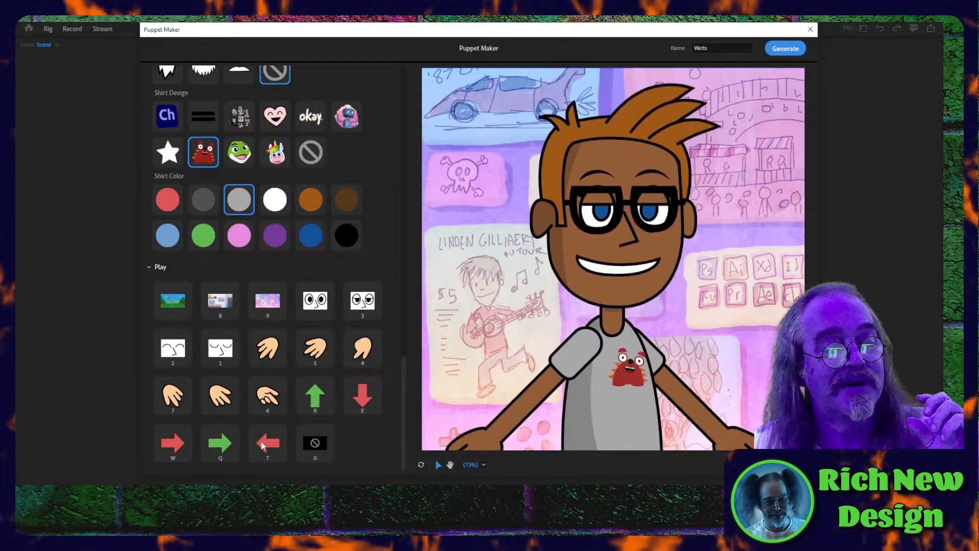
pyautogui.click(263, 444)
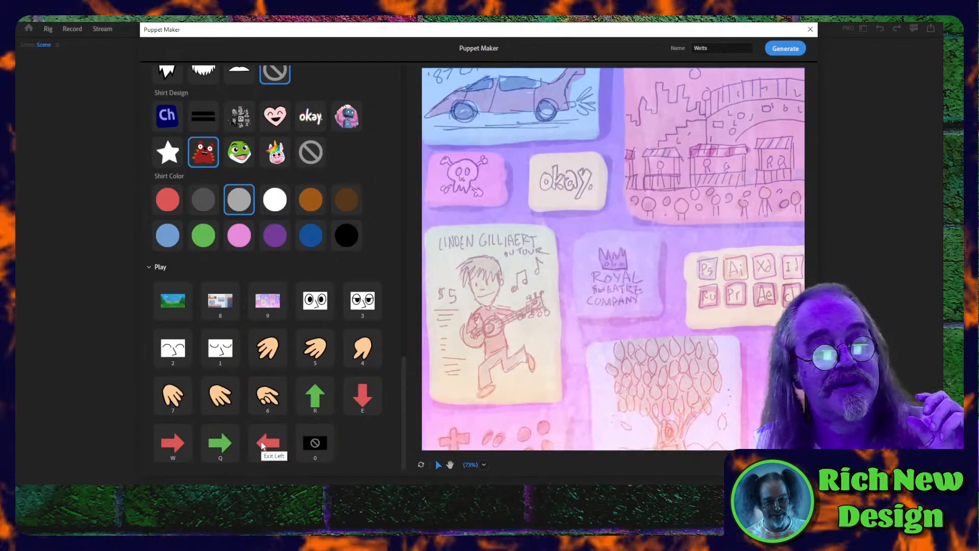
pyautogui.click(183, 446)
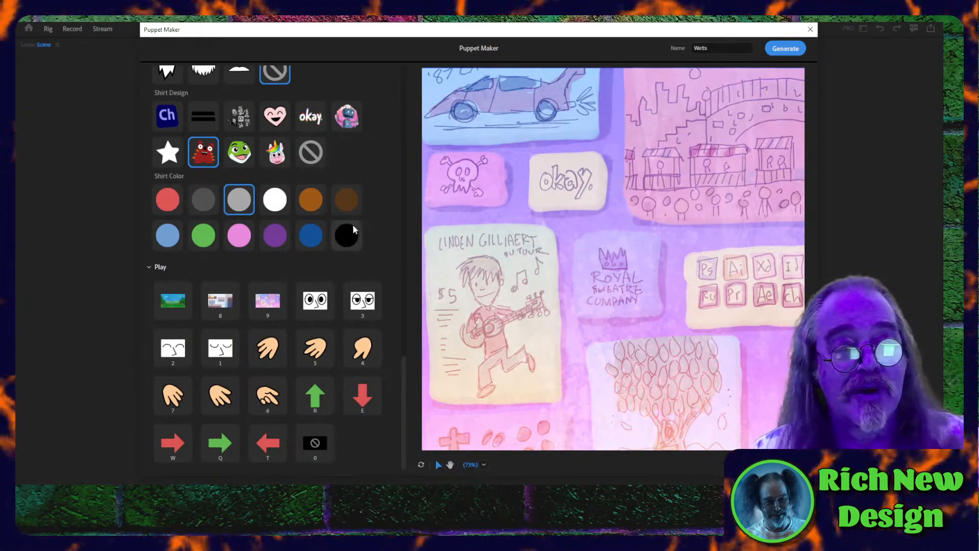
pyautogui.scroll(15, 352, 226)
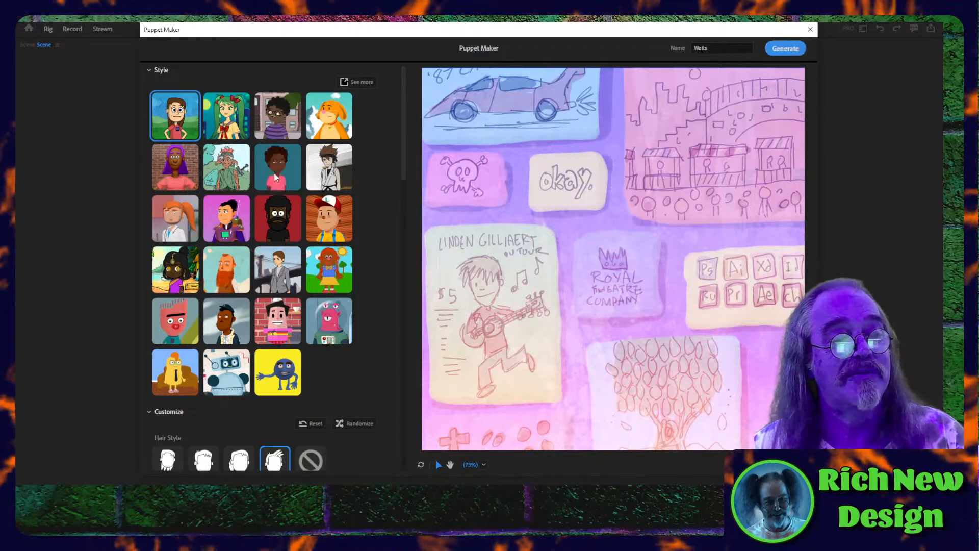
pyautogui.scroll(-12, 270, 292)
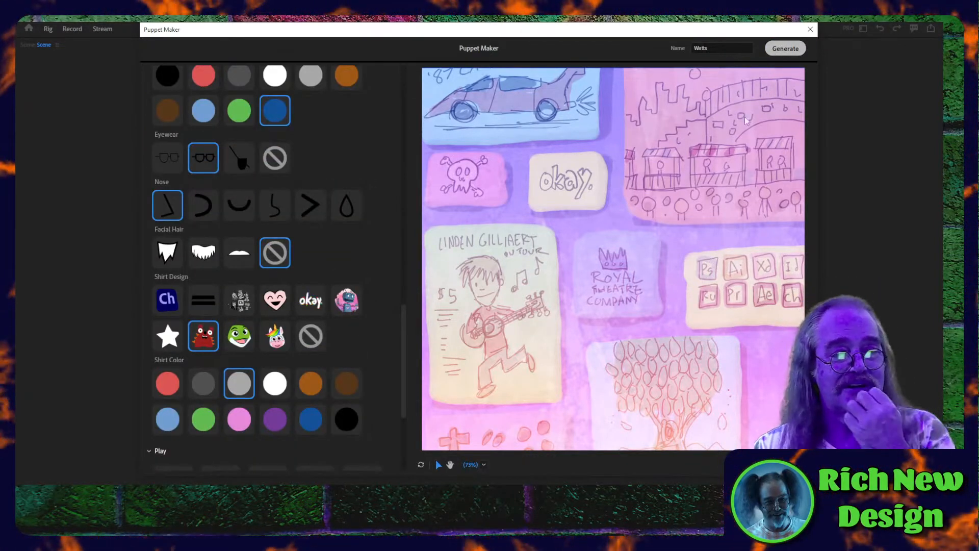
# - Generate the puppet from the chosen design, and play its Exit Left, Exit Right and Enter Left movement triggers
pyautogui.click(270, 384)
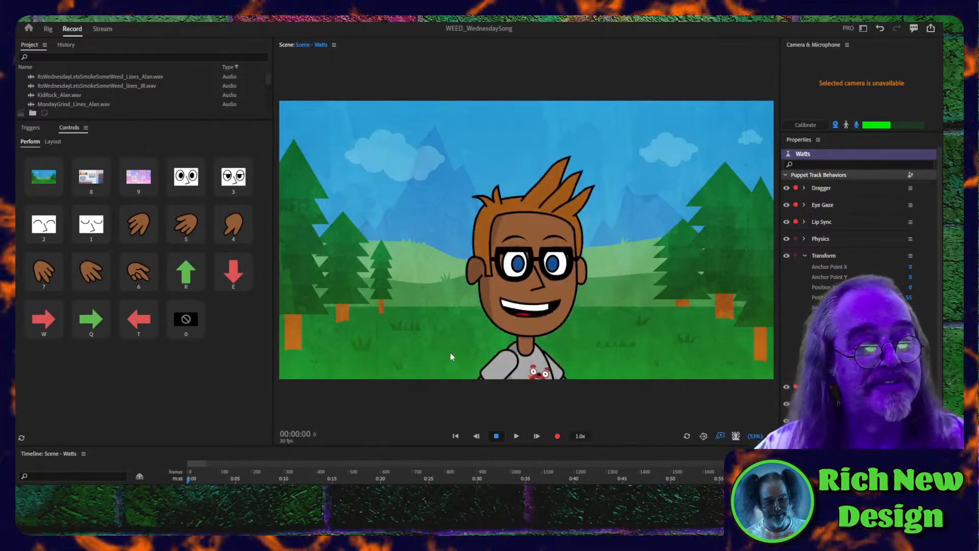
pyautogui.press('t')
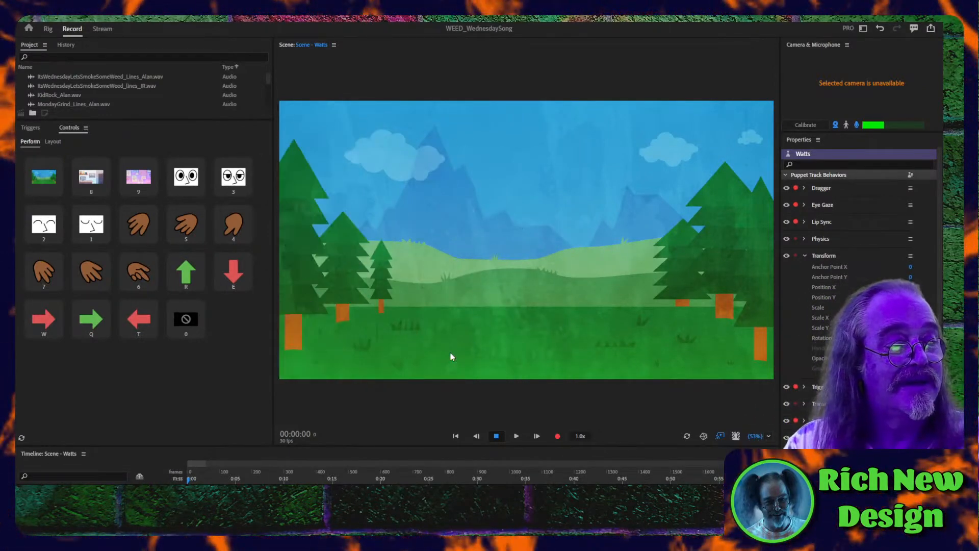
pyautogui.press('w')
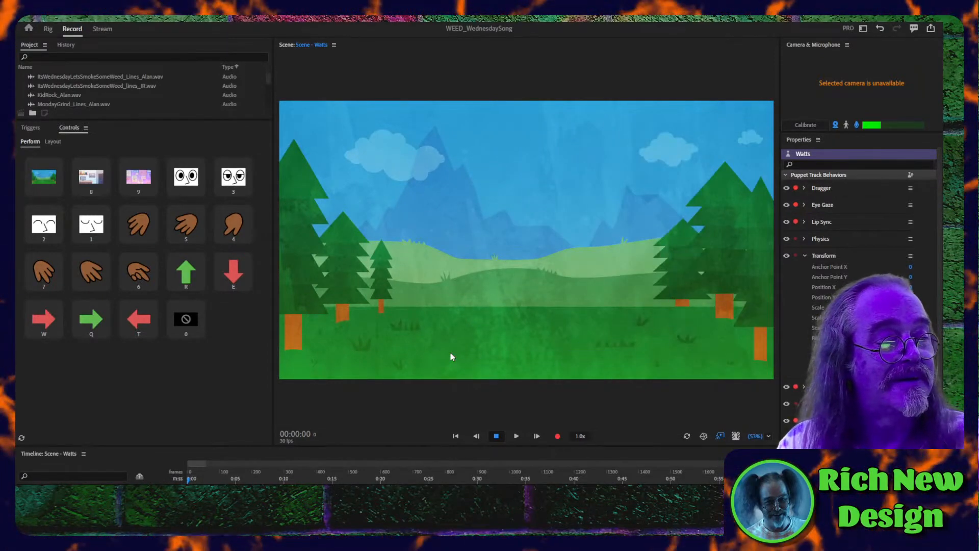
pyautogui.press('t')
pyautogui.press('q')
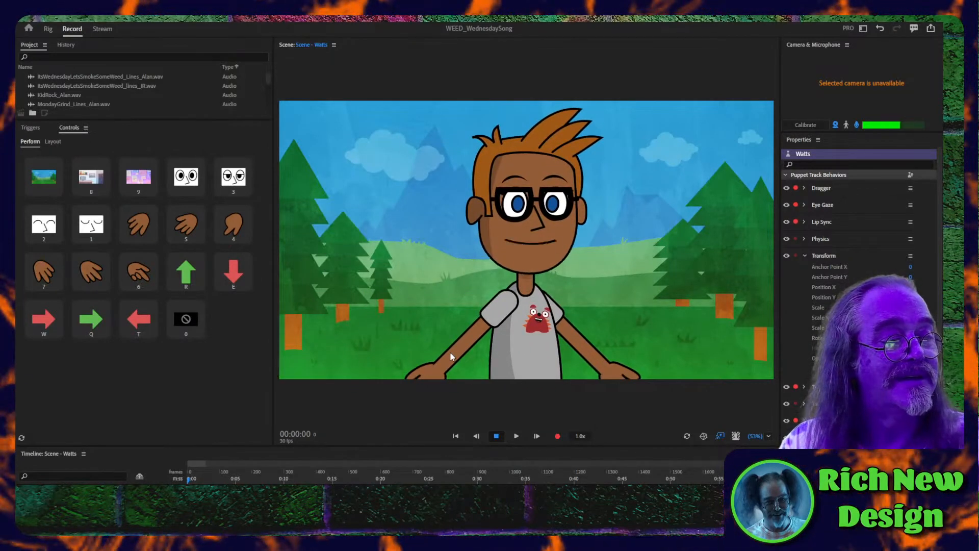
# - Make the puppet sink out of view with the Drop Down trigger and bring it back with Rise Up
pyautogui.press('r')
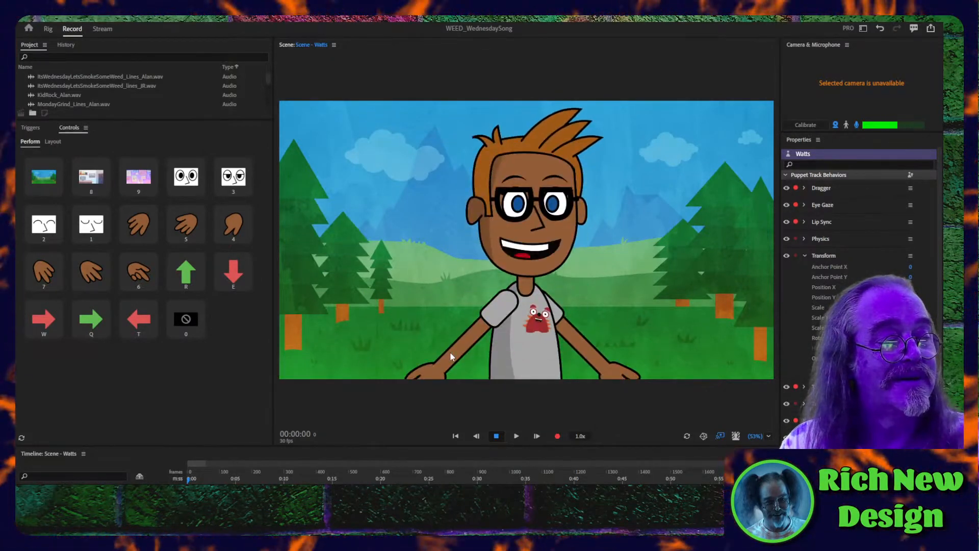
pyautogui.press('e')
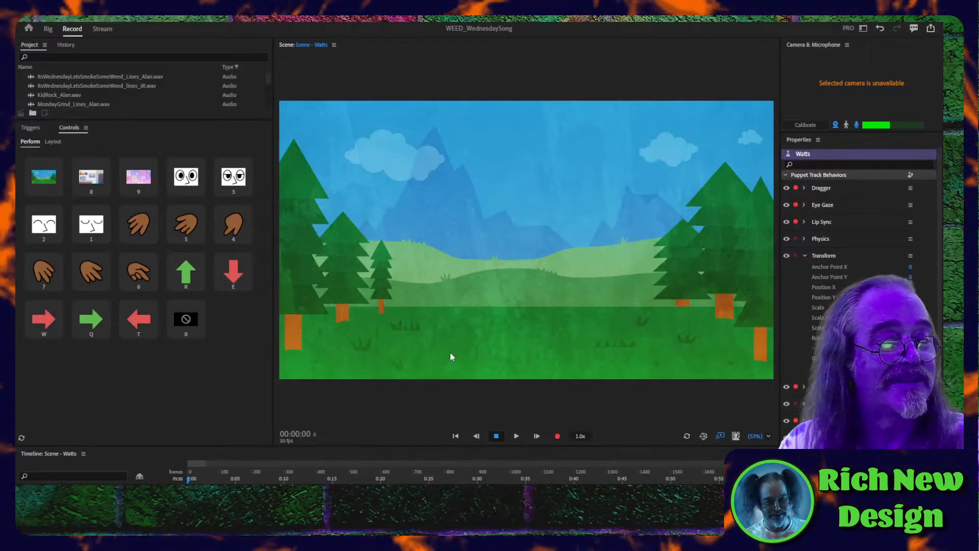
pyautogui.press('r')
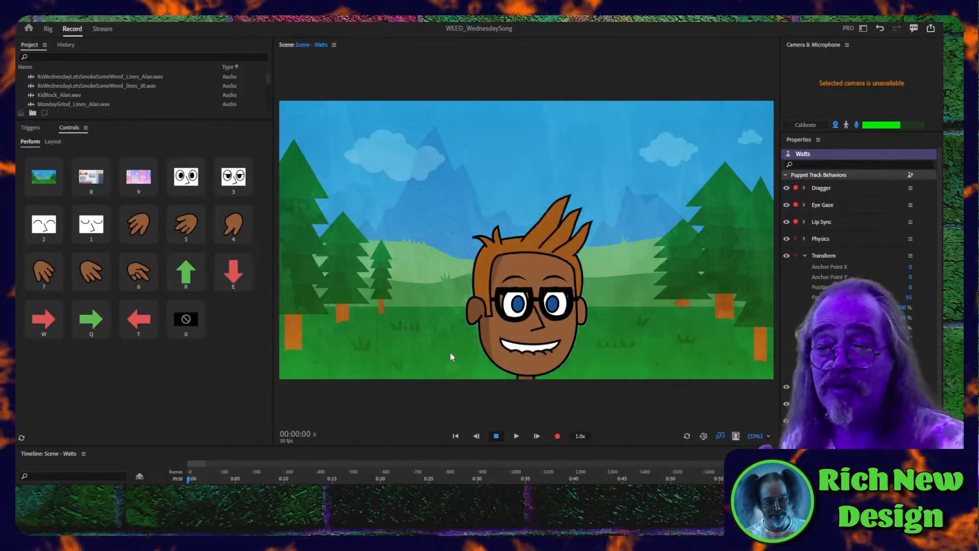
pyautogui.press('r')
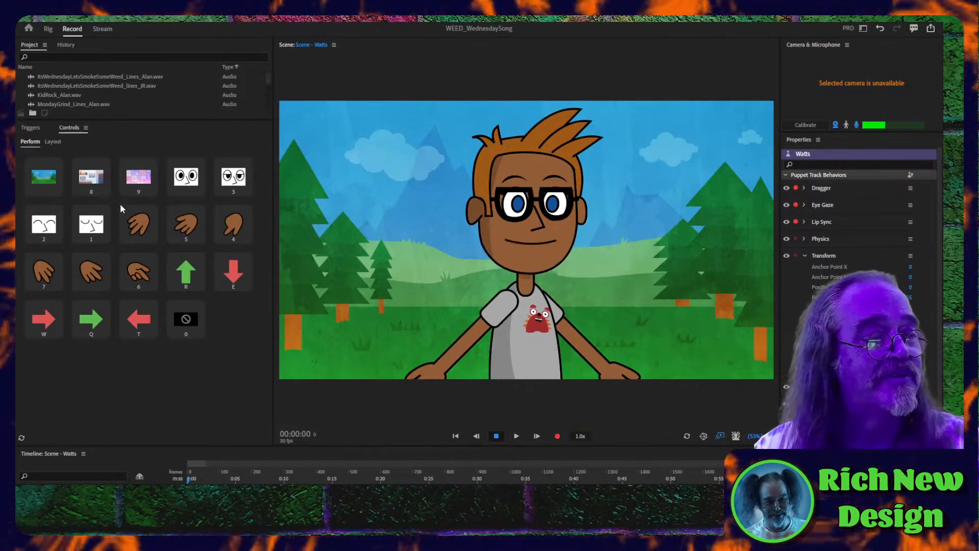
# - Trigger the puppet's happy, closed, wide-open and half-closed eye expressions one after another
pyautogui.click(91, 226)
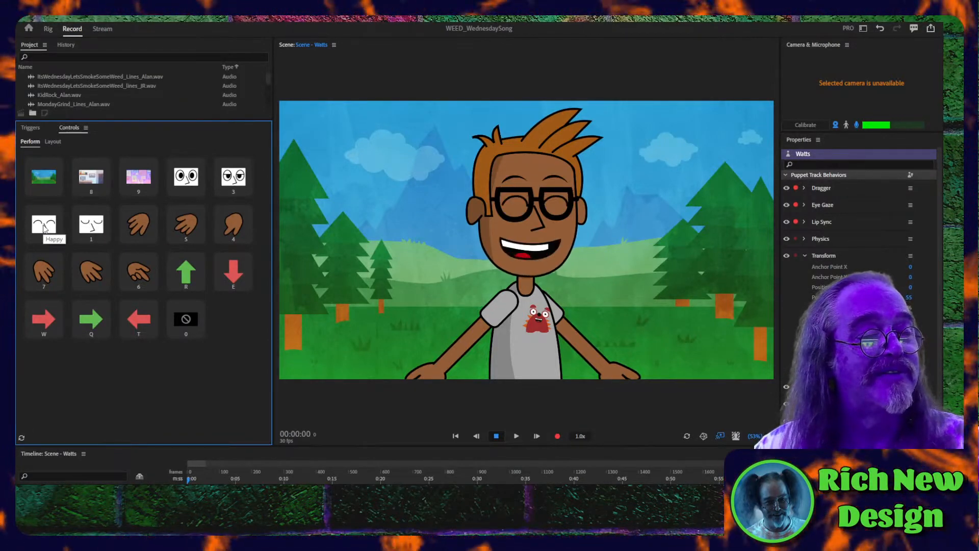
pyautogui.click(88, 228)
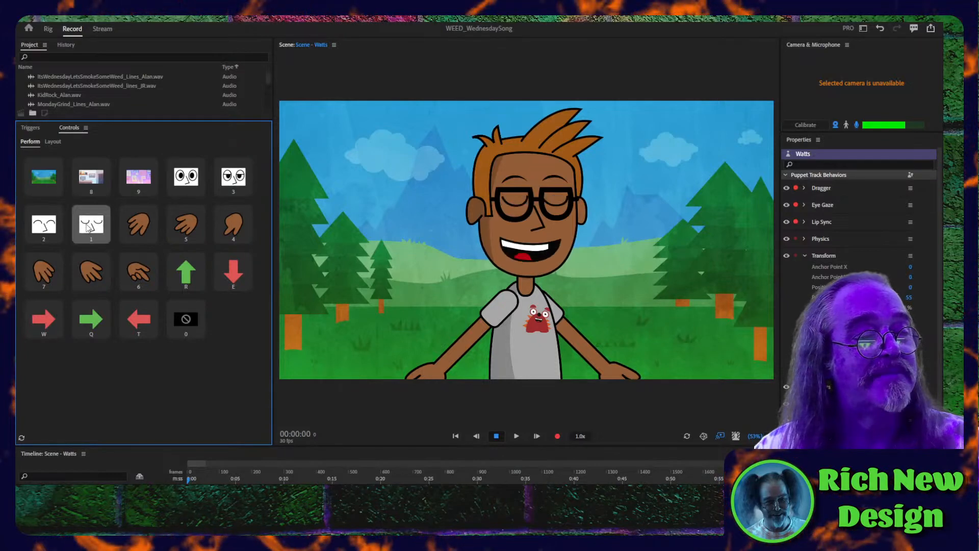
pyautogui.click(193, 178)
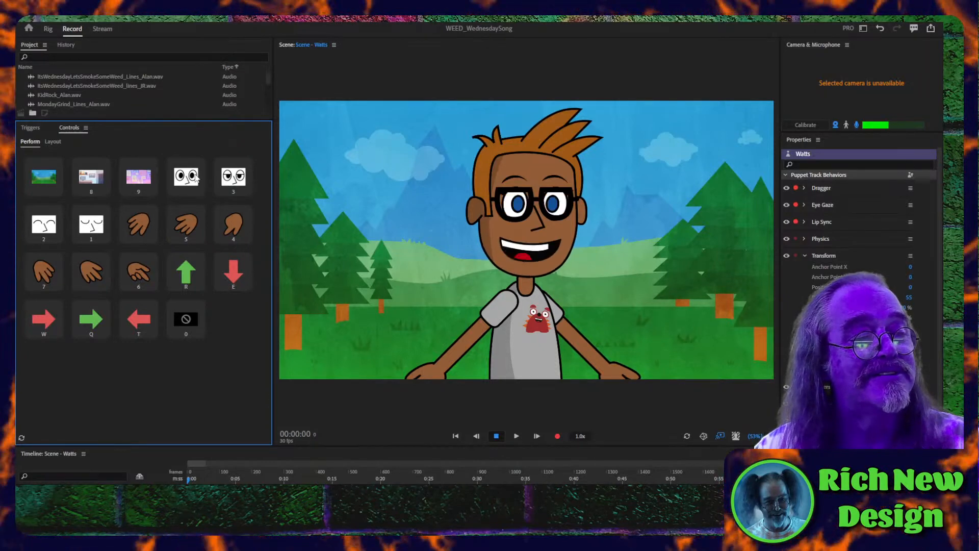
pyautogui.click(232, 182)
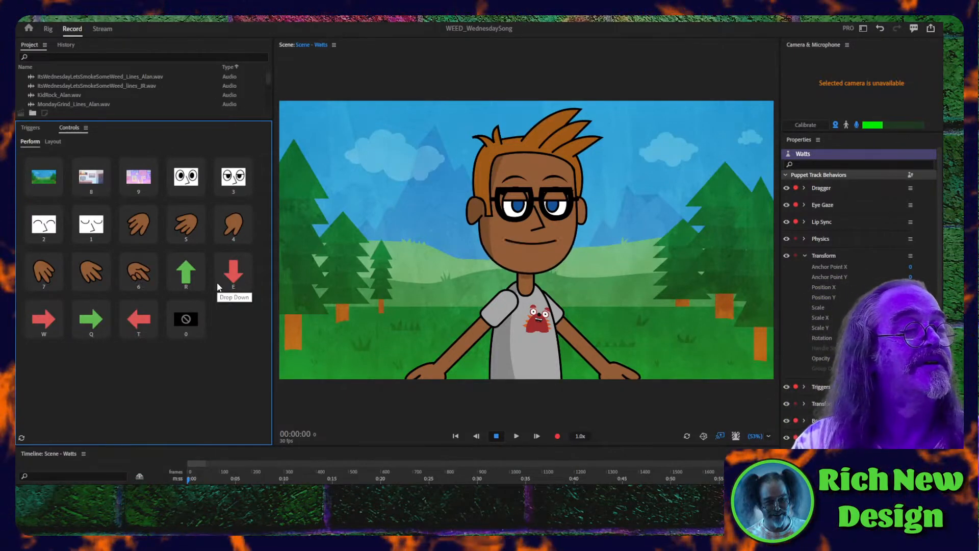
# - Alternate the puppet's closed, half-closed and happy eyes, ending on the closed eyes
pyautogui.press('1')
pyautogui.press('3')
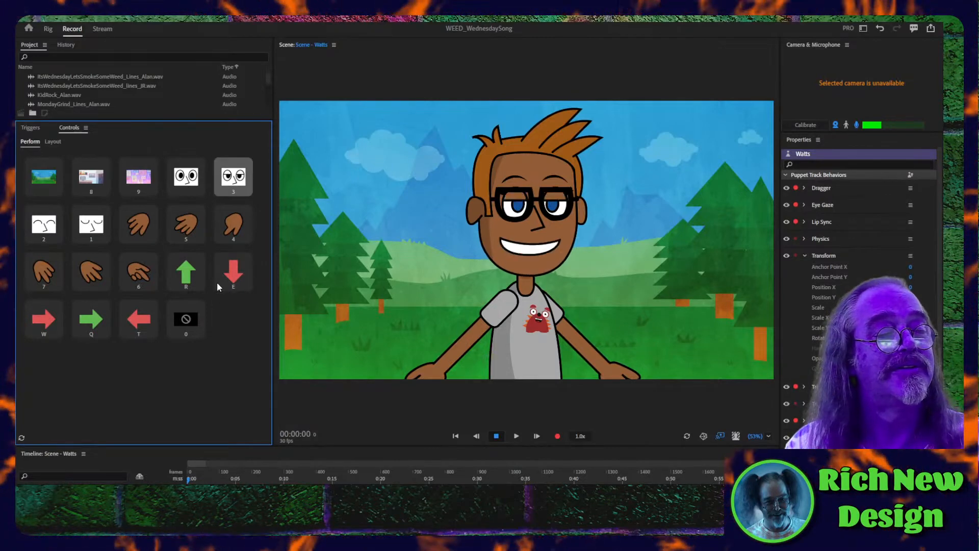
pyautogui.press('3')
pyautogui.press('2')
pyautogui.press('1')
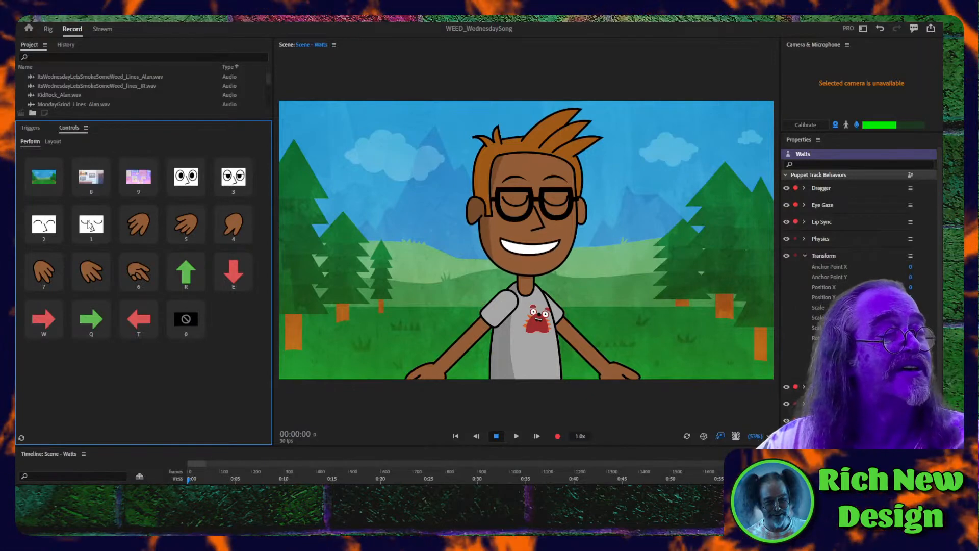
# - Look through the project's bigjoint, CoffeeMug and Puppet_Alan_Standard_3 puppets and the KidRock_Alan.wav audio properties
pyautogui.scroll(5, 67, 86)
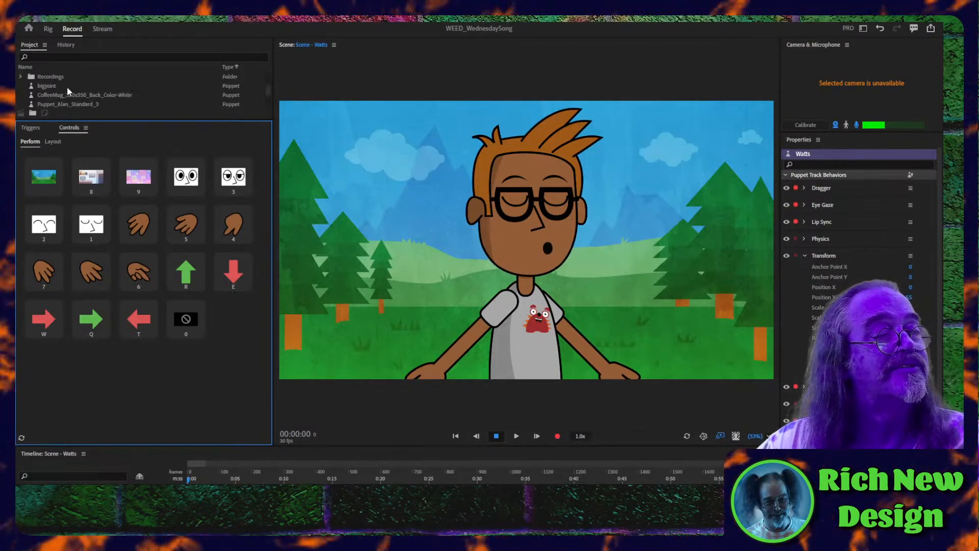
pyautogui.click(52, 88)
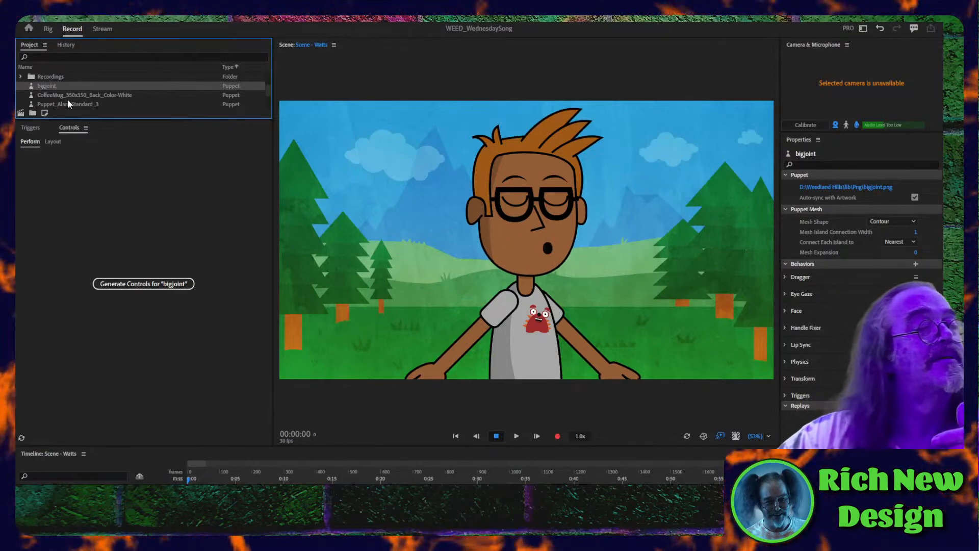
pyautogui.click(60, 96)
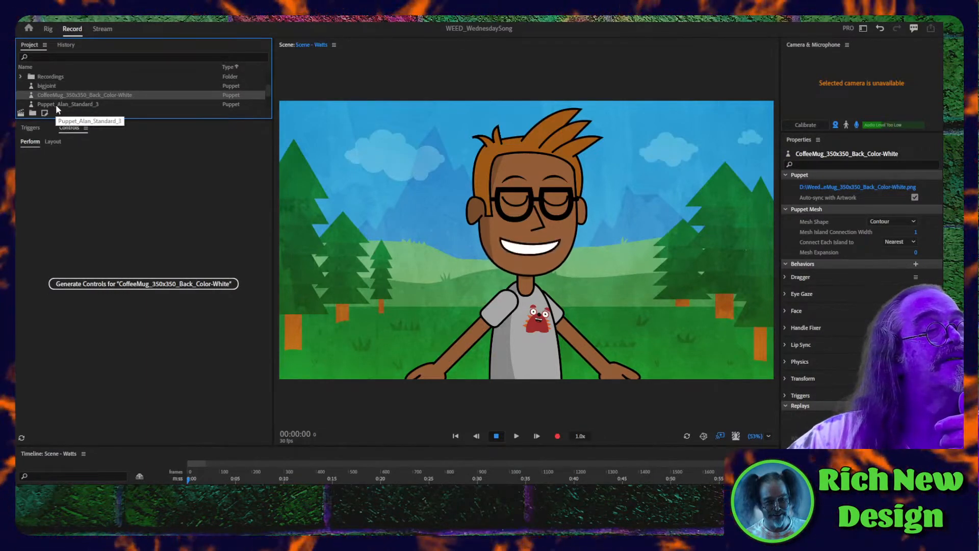
pyautogui.click(56, 104)
pyautogui.scroll(-2, 60, 103)
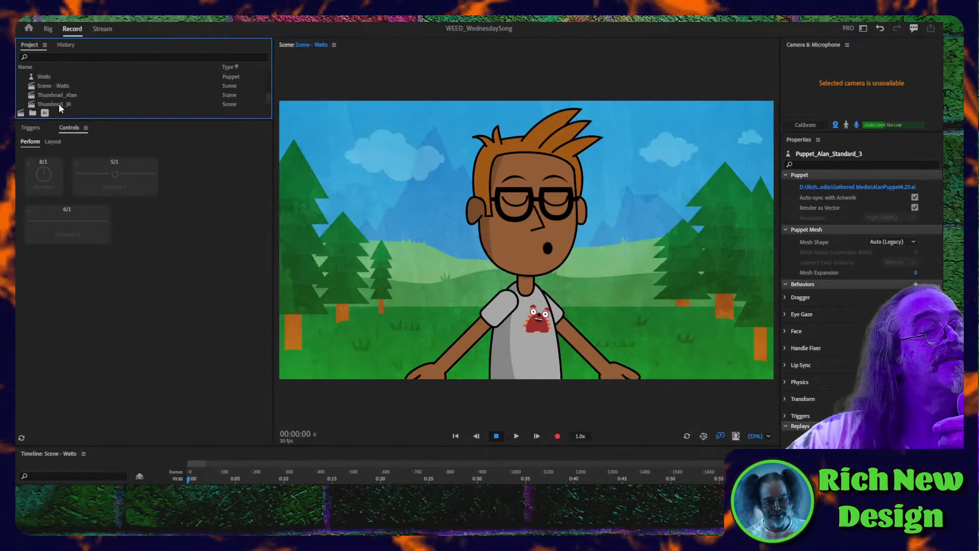
pyautogui.scroll(-3, 59, 103)
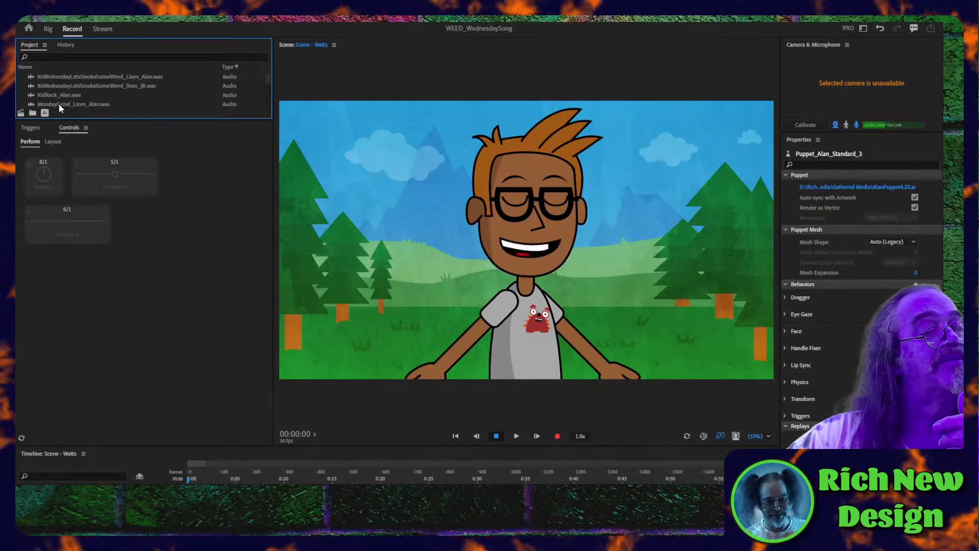
pyautogui.click(59, 96)
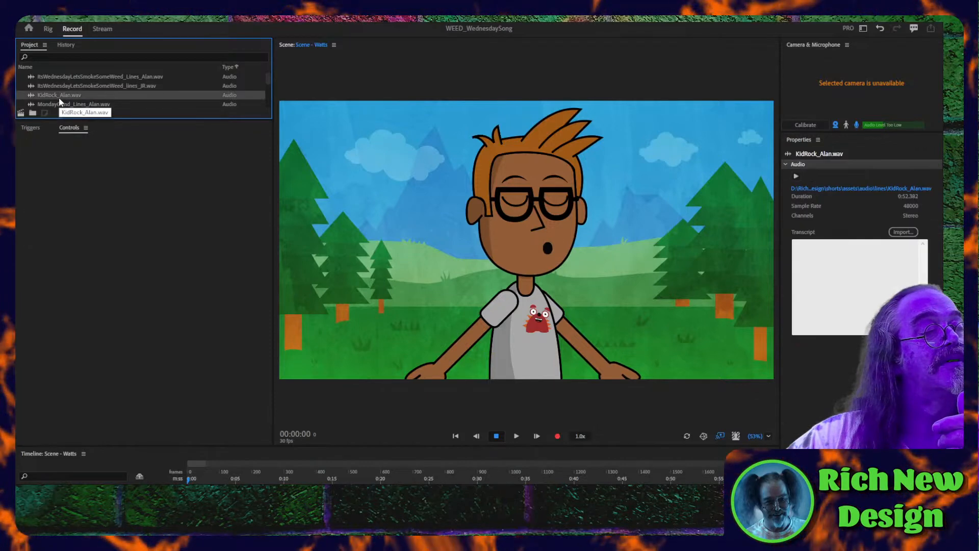
pyautogui.scroll(-3, 59, 99)
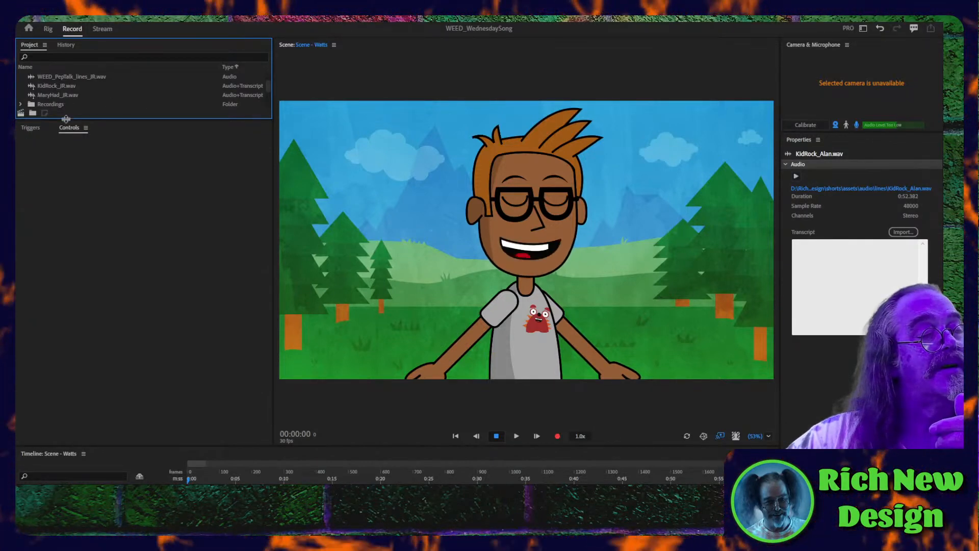
# - Enlarge the project list and the timeline area, and select the Scene - Watts scene
pyautogui.moveTo(66, 118); pyautogui.dragTo(89, 298)
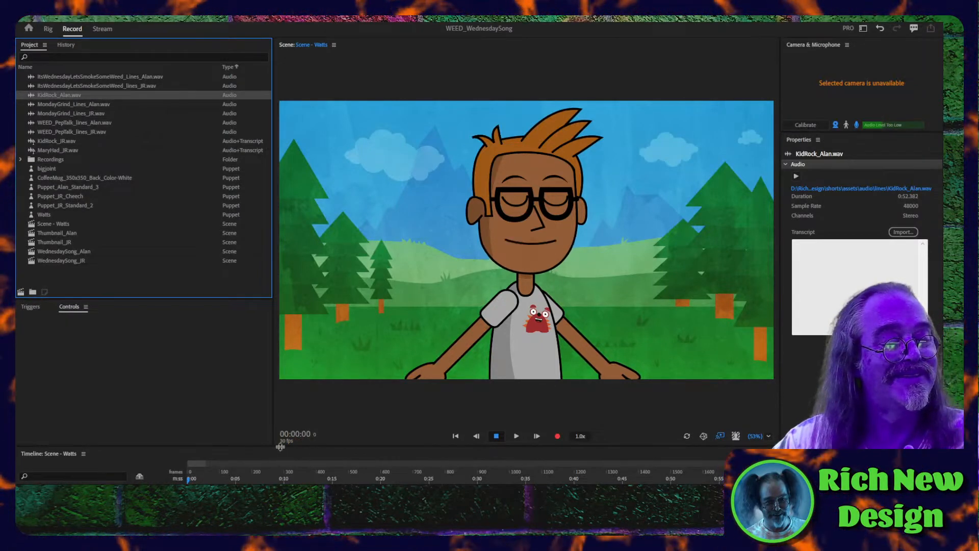
pyautogui.moveTo(280, 447); pyautogui.dragTo(280, 350)
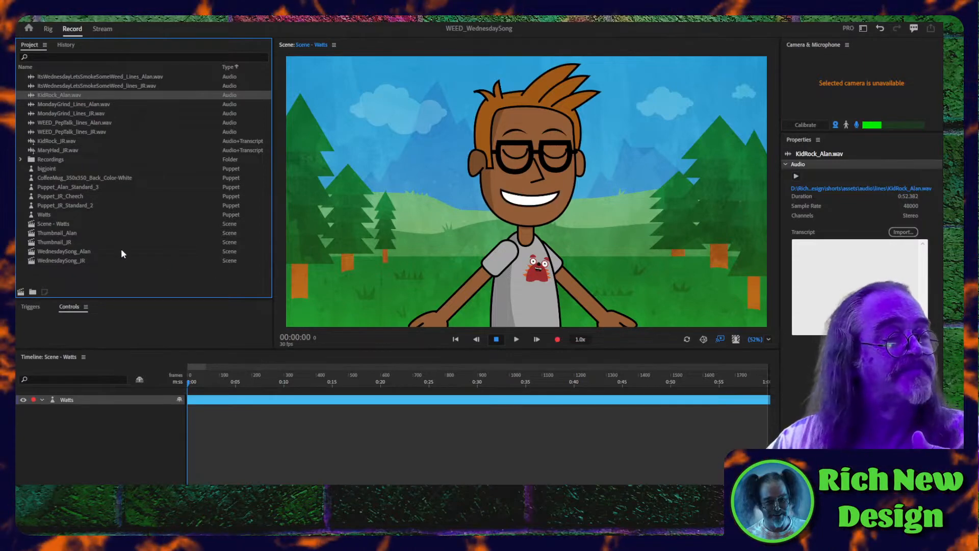
pyautogui.click(45, 224)
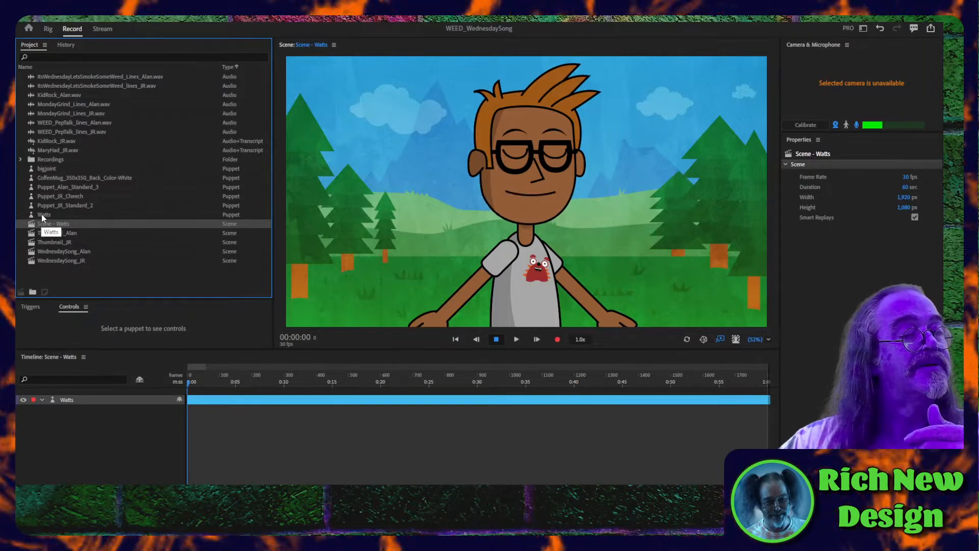
# - Open the Watts puppet for rigging and start editing its original Watts.psd artwork
pyautogui.doubleClick(41, 213)
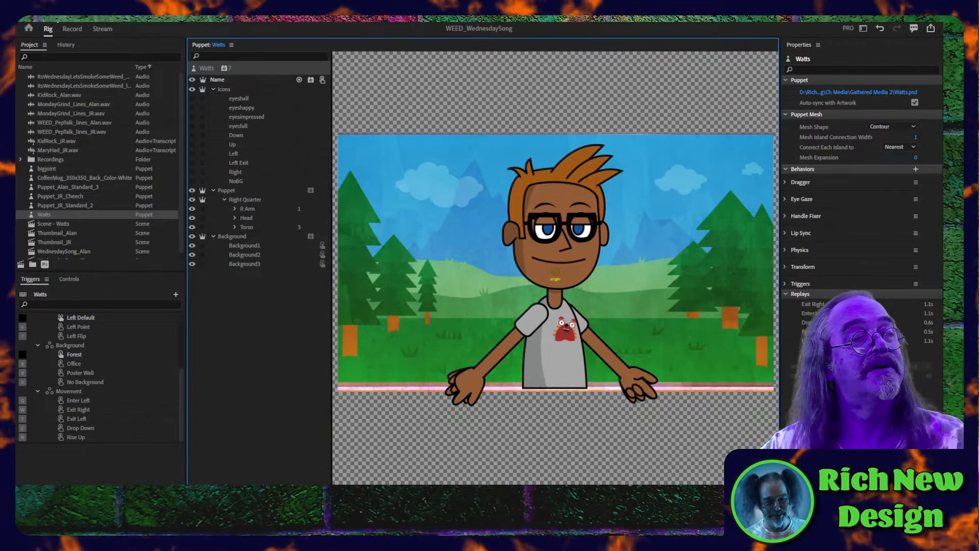
pyautogui.click(79, 14)
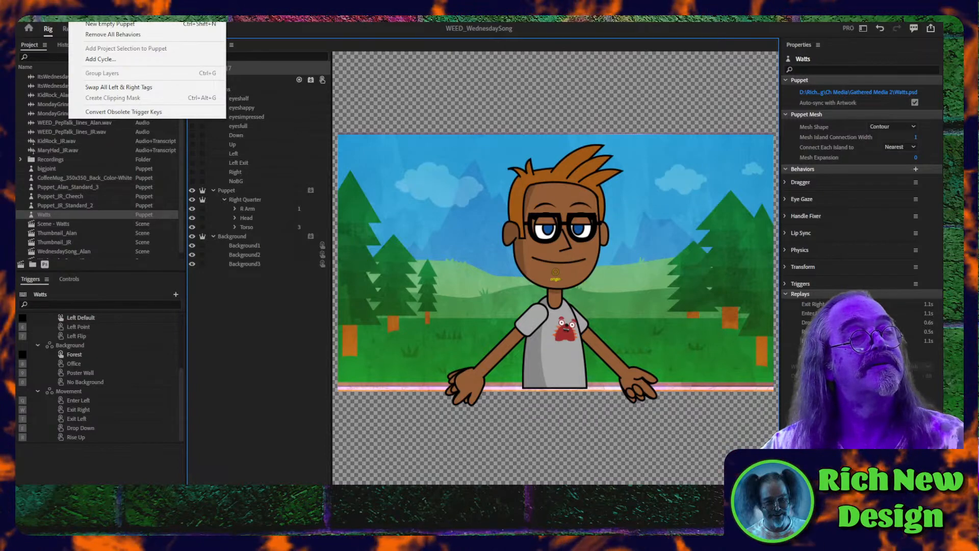
pyautogui.moveTo(38, 14)
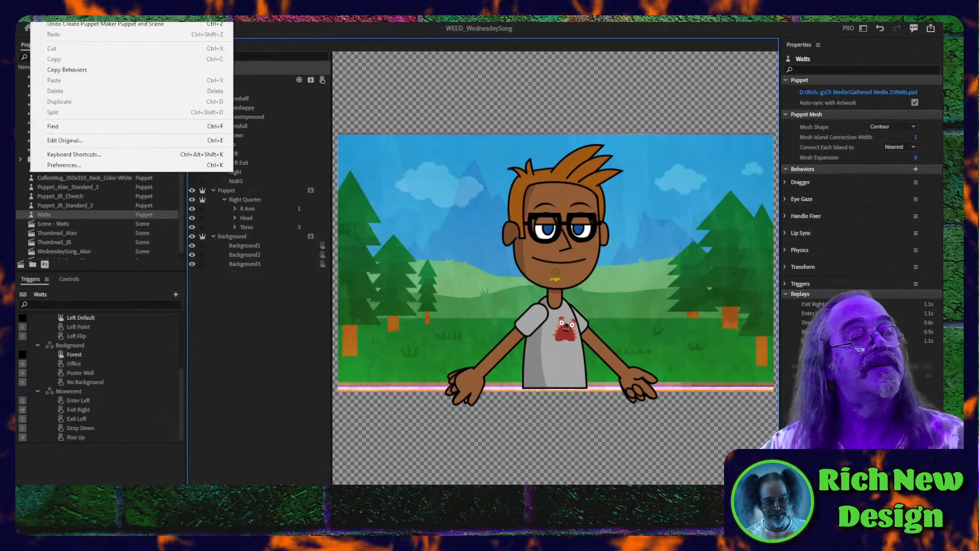
pyautogui.click(61, 140)
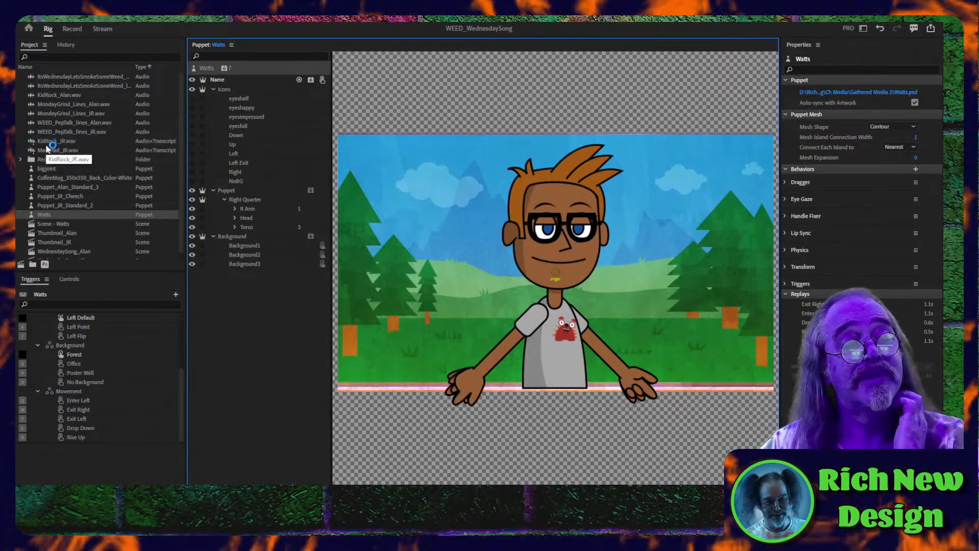
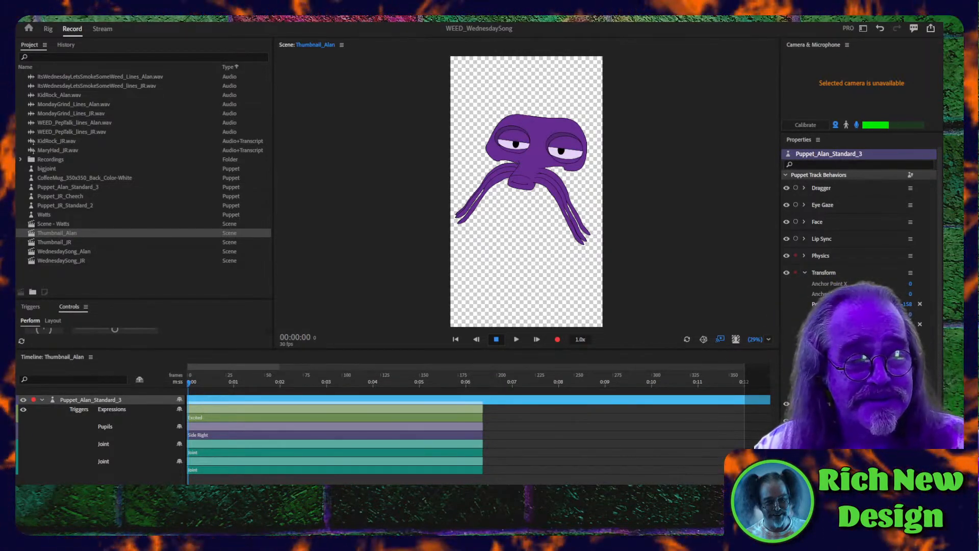
# - Play the Thumbnail_Alan scene from its first frame for about three seconds
pyautogui.click(194, 386)
pyautogui.moveTo(194, 387); pyautogui.dragTo(180, 384)
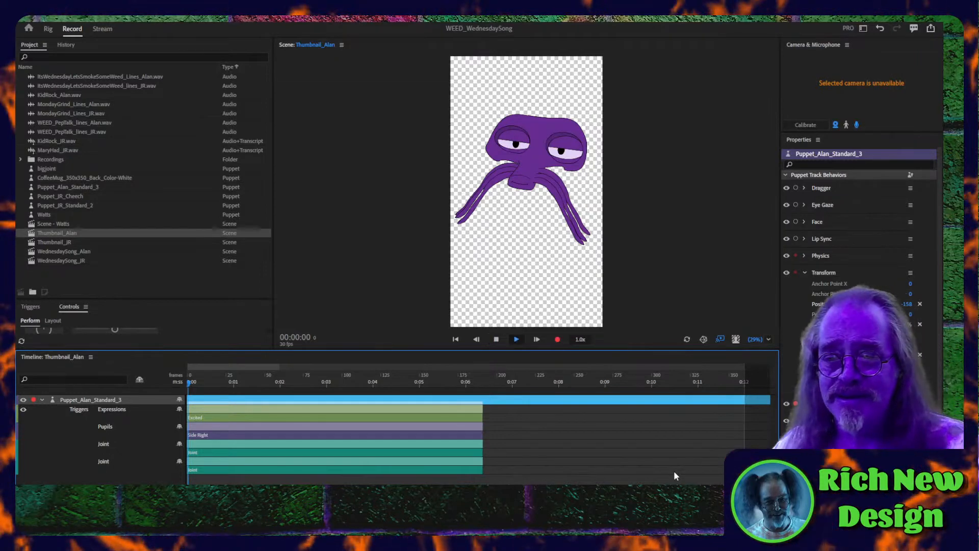
pyautogui.press('space')
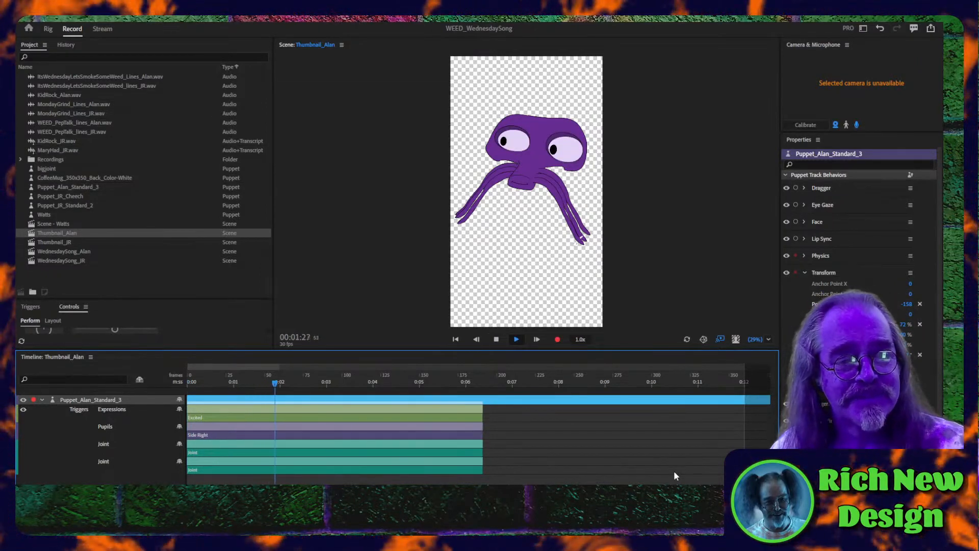
pyautogui.press('space')
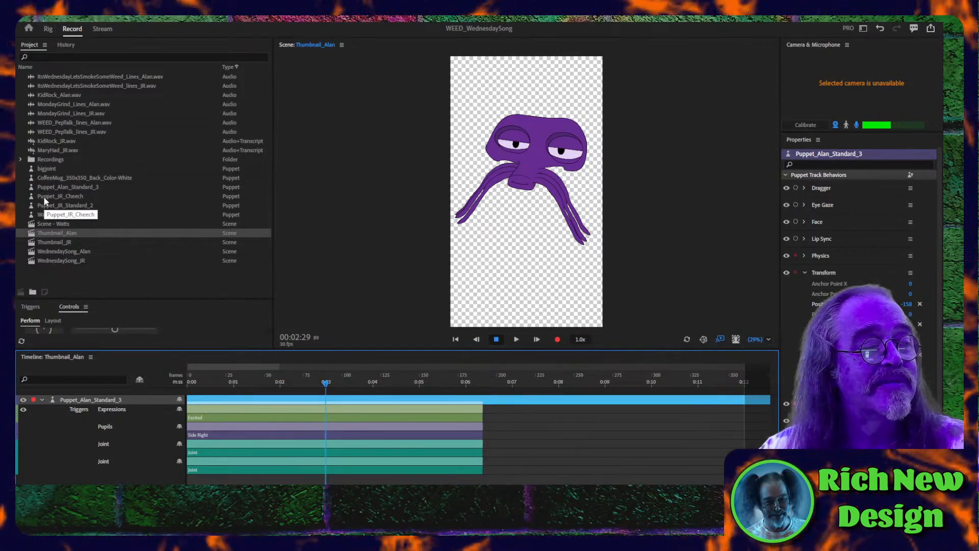
# - Open the WednesdaySong_Alan scene, play it from the start and make the scene view taller
pyautogui.click(43, 252)
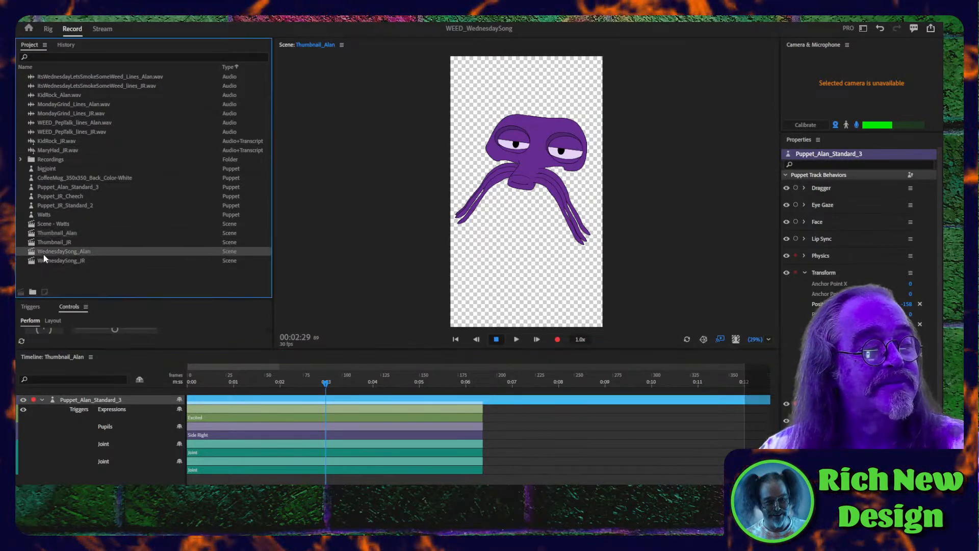
pyautogui.doubleClick(44, 253)
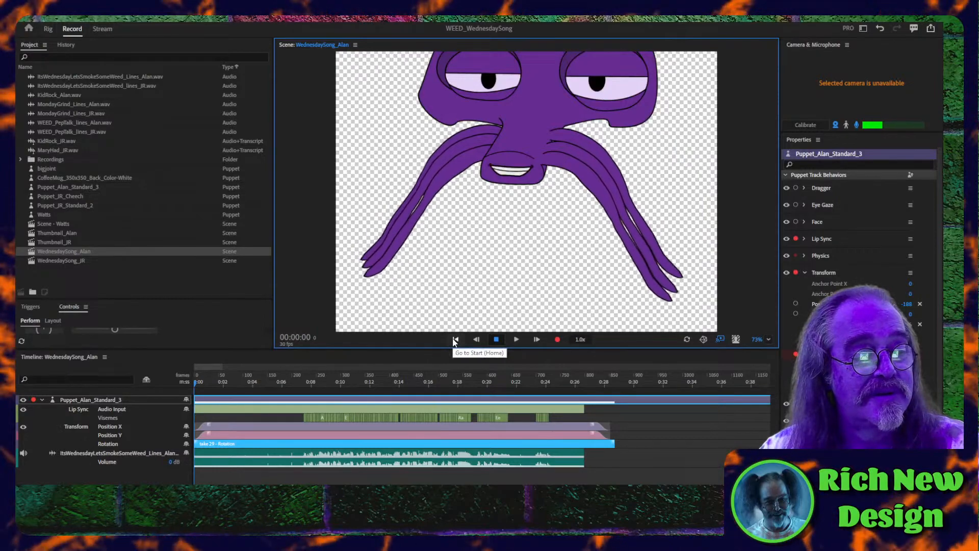
pyautogui.press('space')
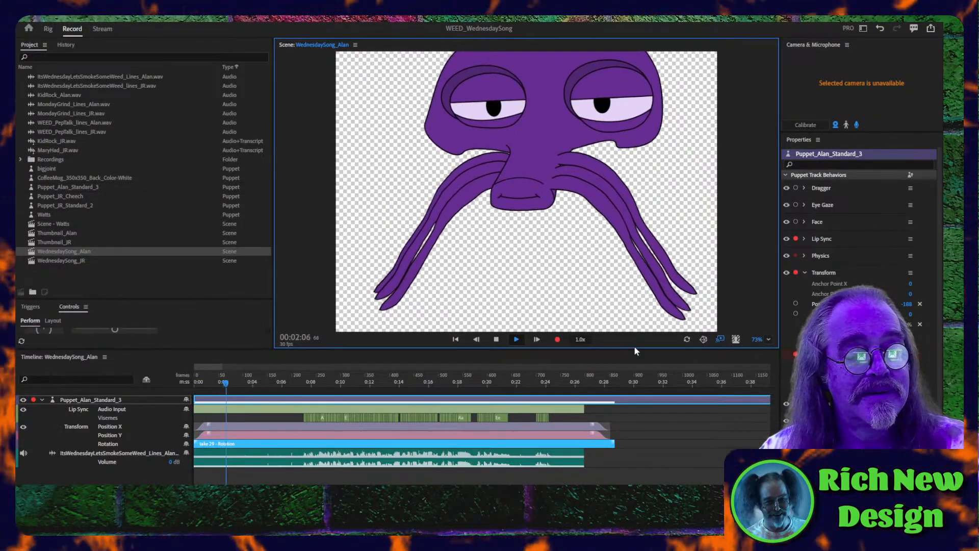
pyautogui.moveTo(634, 347); pyautogui.dragTo(634, 391)
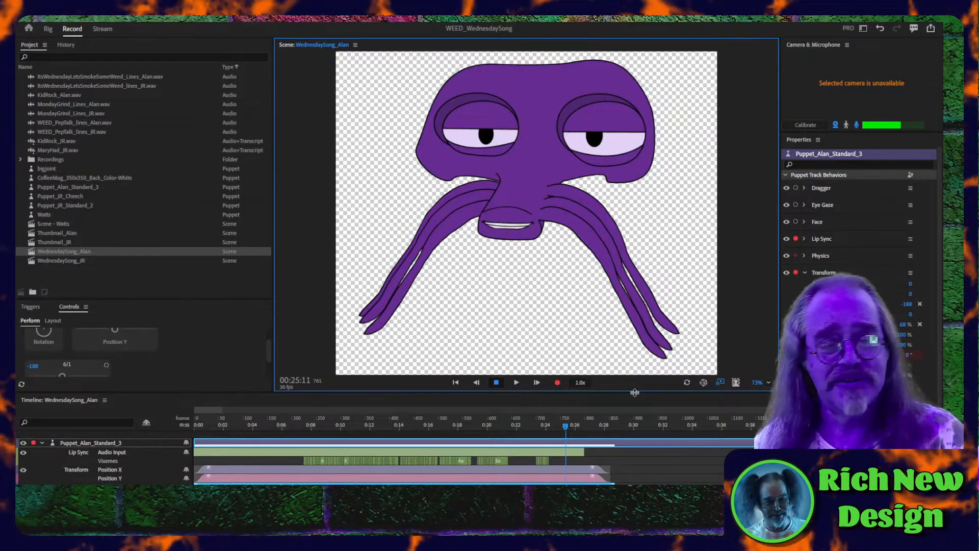
# - Disarm the Lip Sync behavior of Puppet_Alan_Standard_3 and arm it again
pyautogui.click(796, 239)
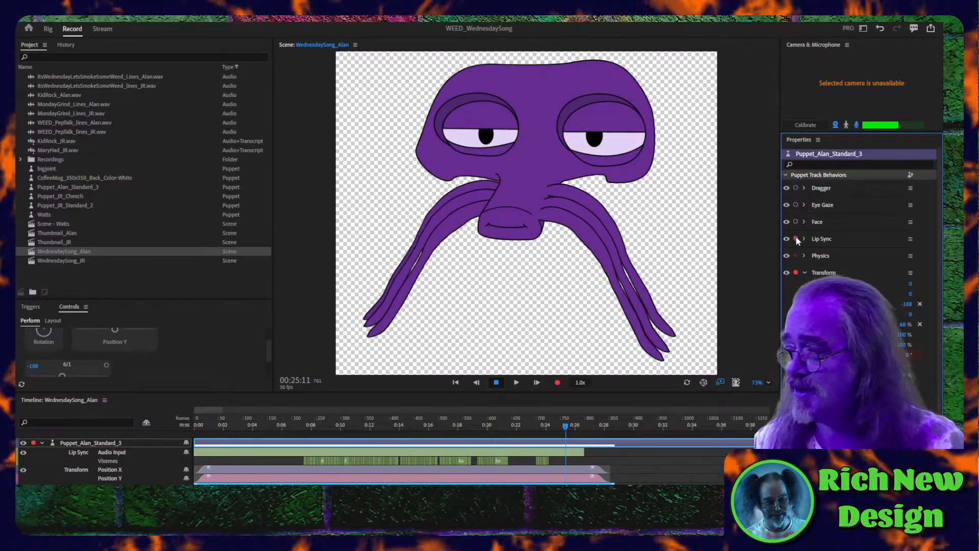
pyautogui.click(796, 239)
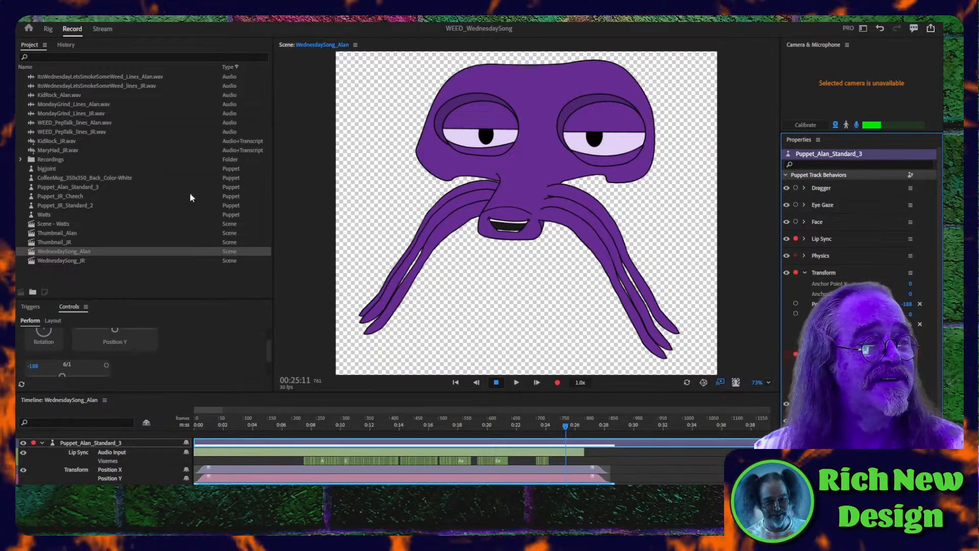
# - Open the WednesdaySong_JR scene, play its first seconds and look through the puppet's behaviors
pyautogui.click(61, 260)
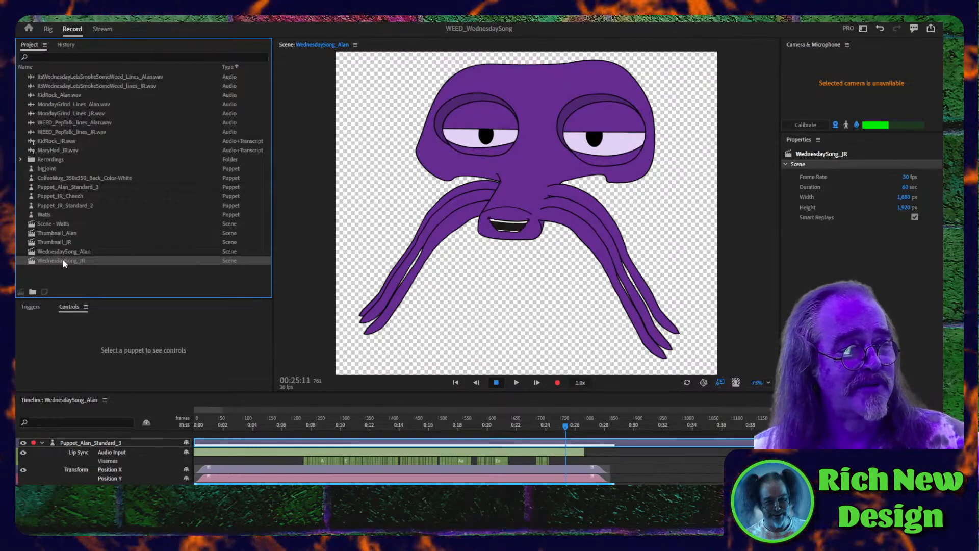
pyautogui.doubleClick(64, 261)
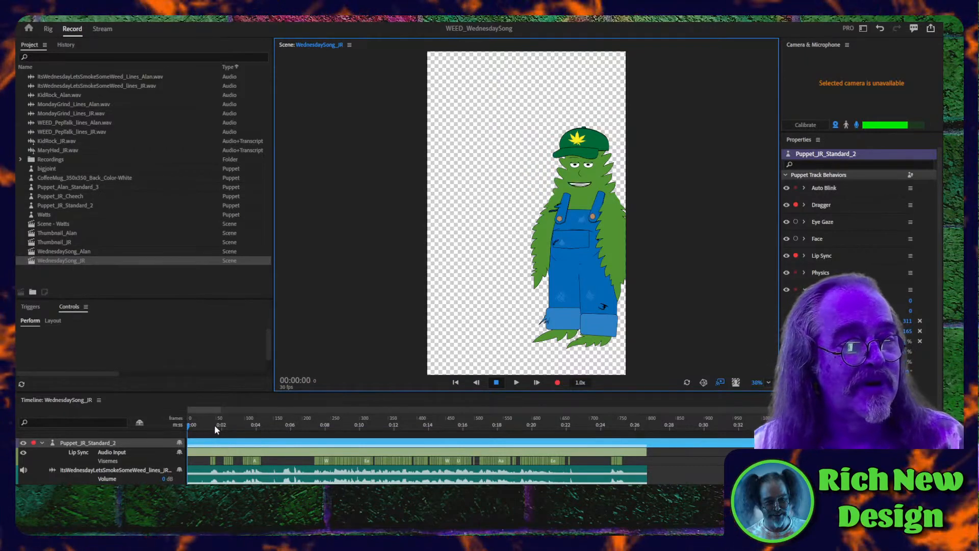
pyautogui.press('space')
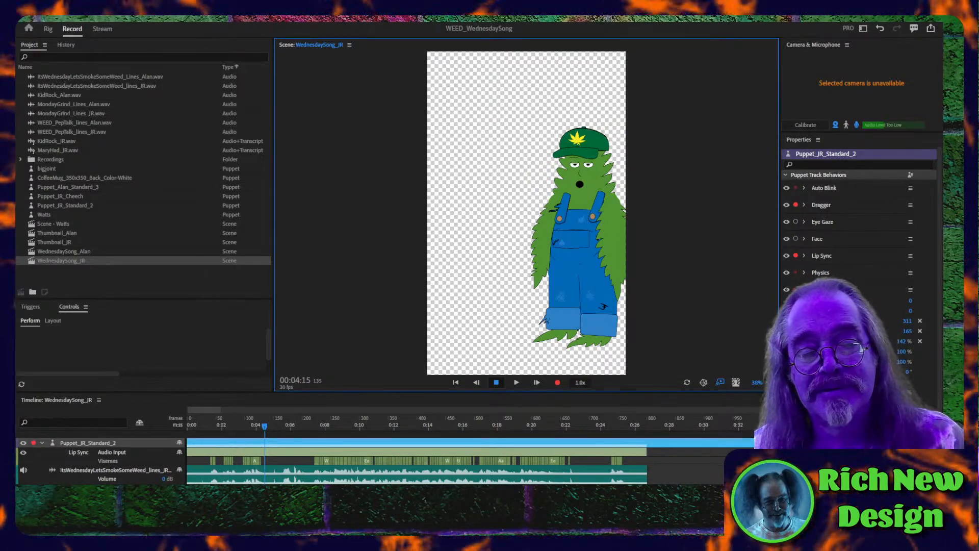
pyautogui.scroll(-1, 856, 220)
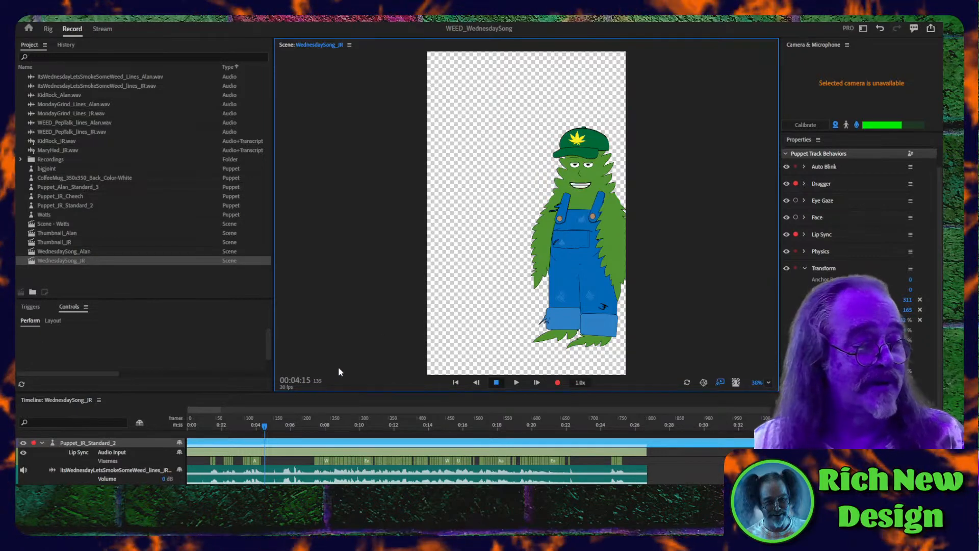
# - Switch to Premiere Pro and create a new project named WednesdaySong
pyautogui.click(256, 493)
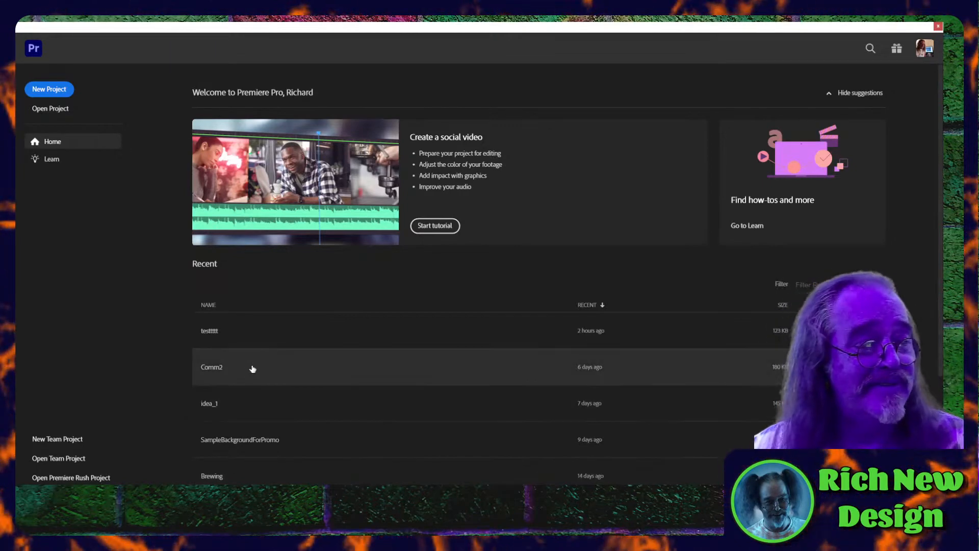
pyautogui.click(58, 92)
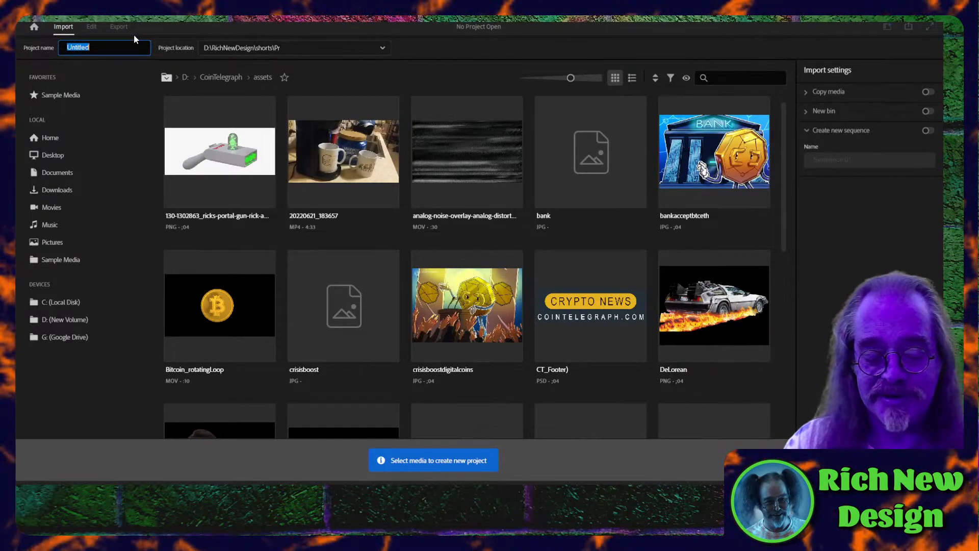
pyautogui.write('Wed')
pyautogui.write('nesday')
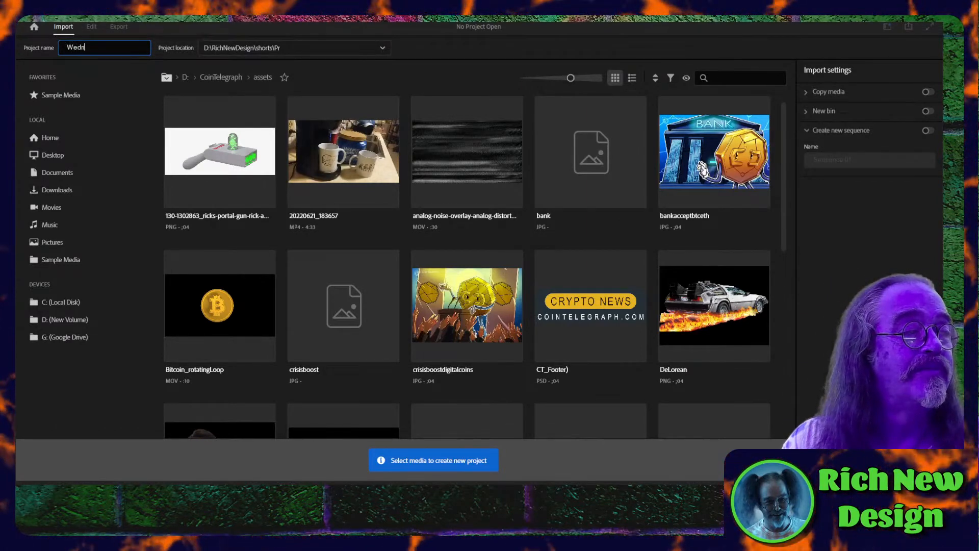
pyautogui.write('Song')
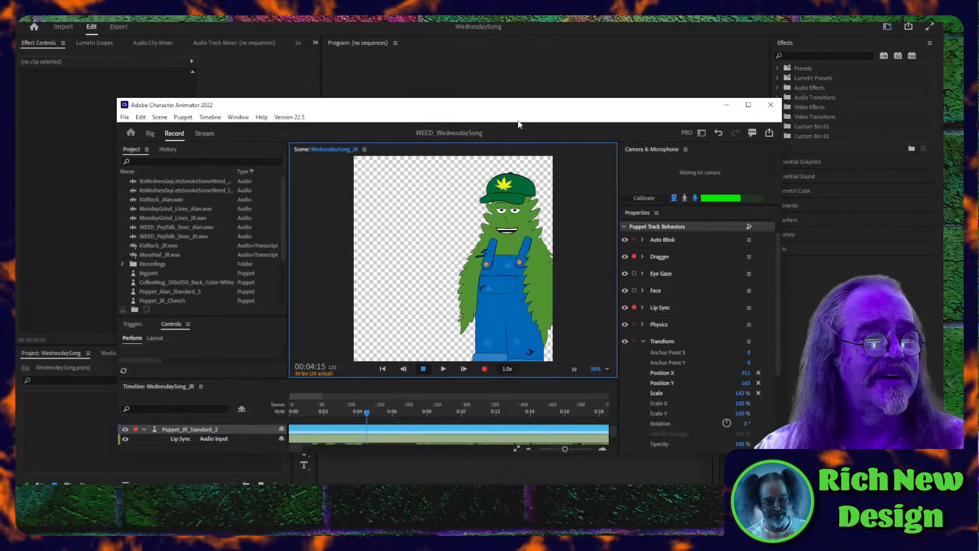
# - Bring the WednesdaySong_Alan and WednesdaySong_JR scenes from Character Animator into the Premiere Pro project as linked clips
pyautogui.moveTo(519, 124); pyautogui.dragTo(659, 76)
pyautogui.scroll(-3, 310, 210)
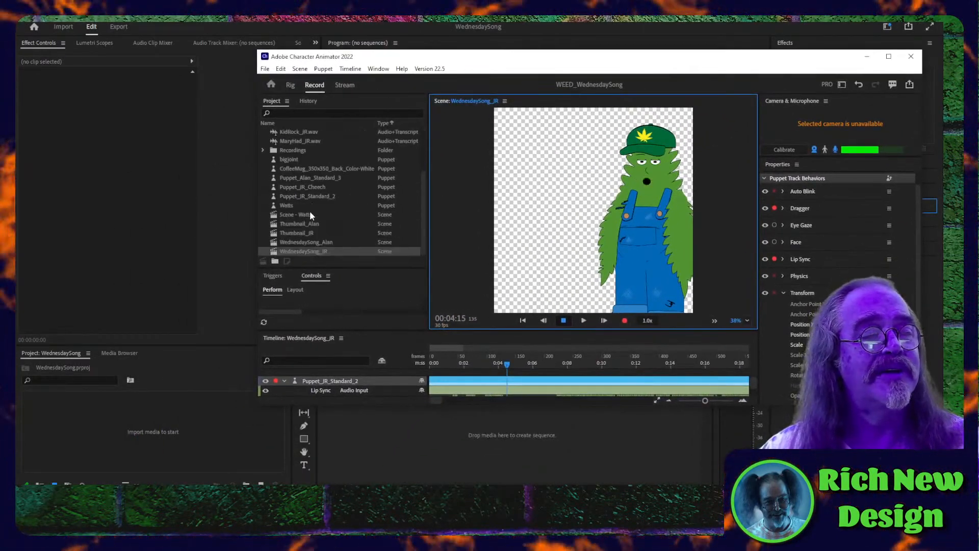
pyautogui.click(296, 245)
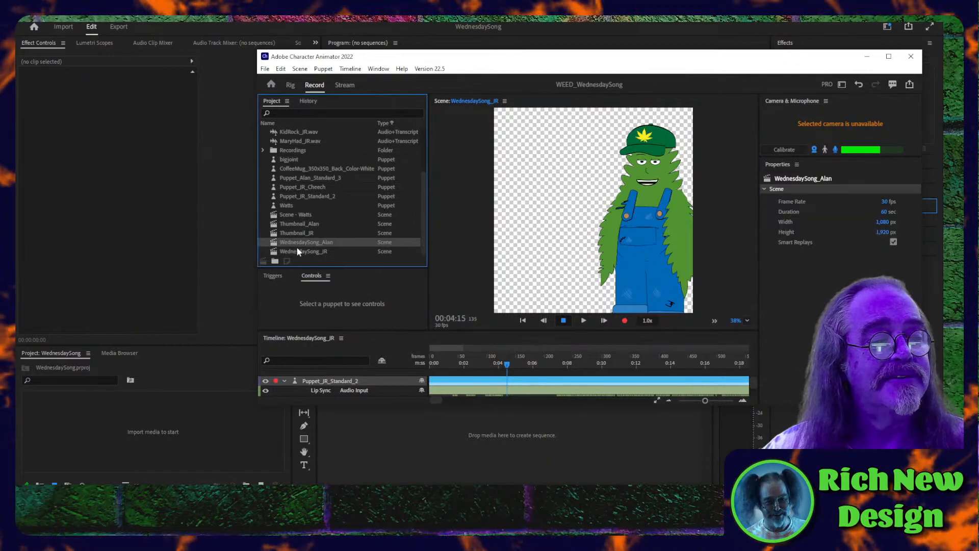
pyautogui.keyDown('shift'); pyautogui.click(299, 251); pyautogui.keyUp('shift')
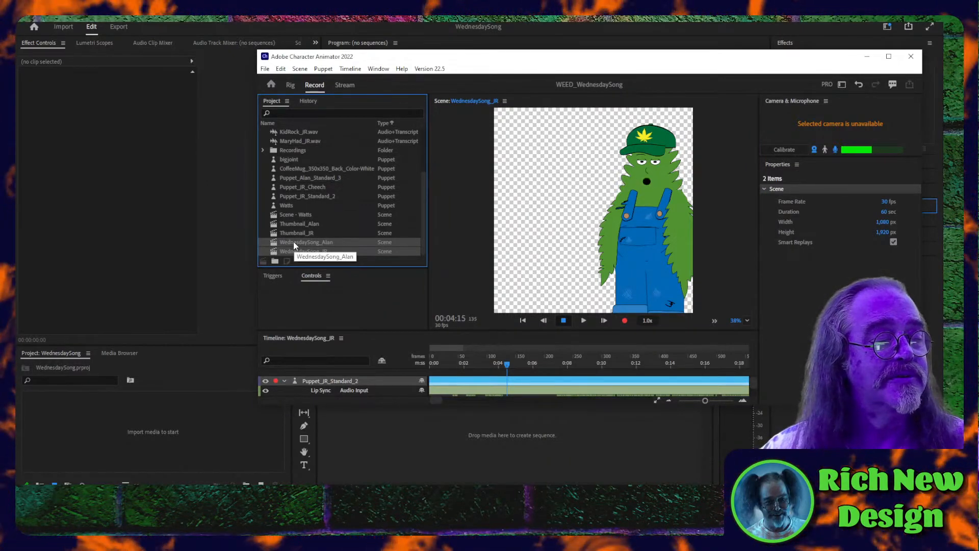
pyautogui.moveTo(294, 245); pyautogui.dragTo(211, 295)
pyautogui.moveTo(111, 439); pyautogui.dragTo(112, 438)
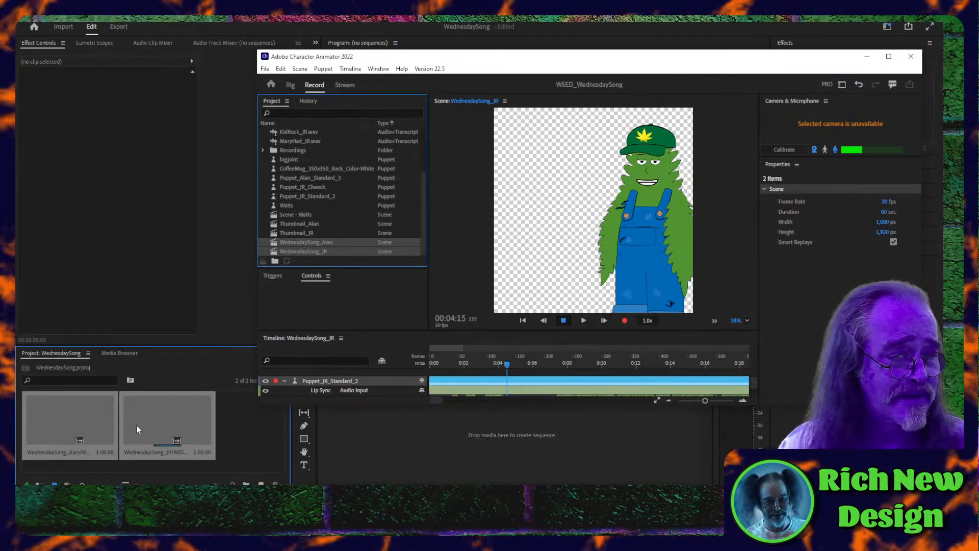
pyautogui.click(166, 462)
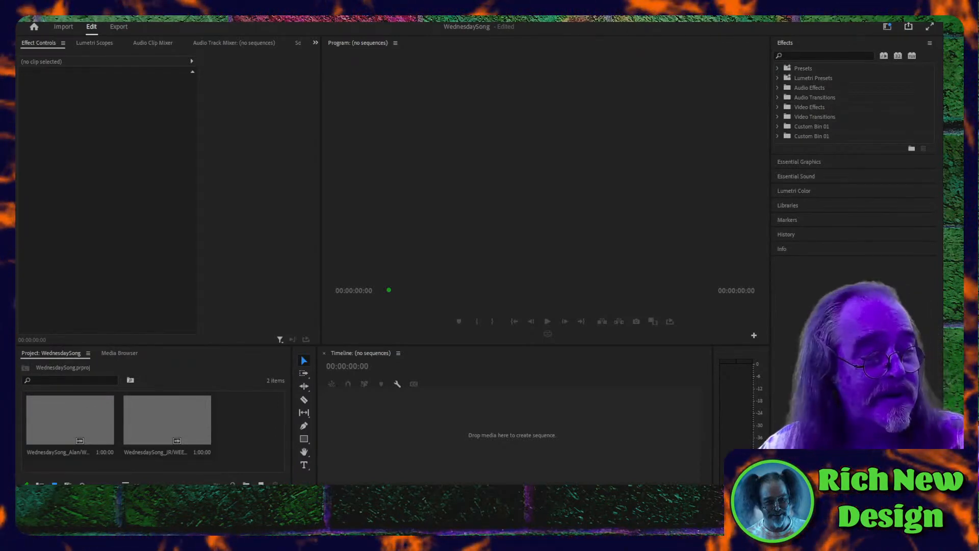
# - Create a new sequence from the WednesdaySong_JR clip and play its opening seconds
pyautogui.click(220, 417)
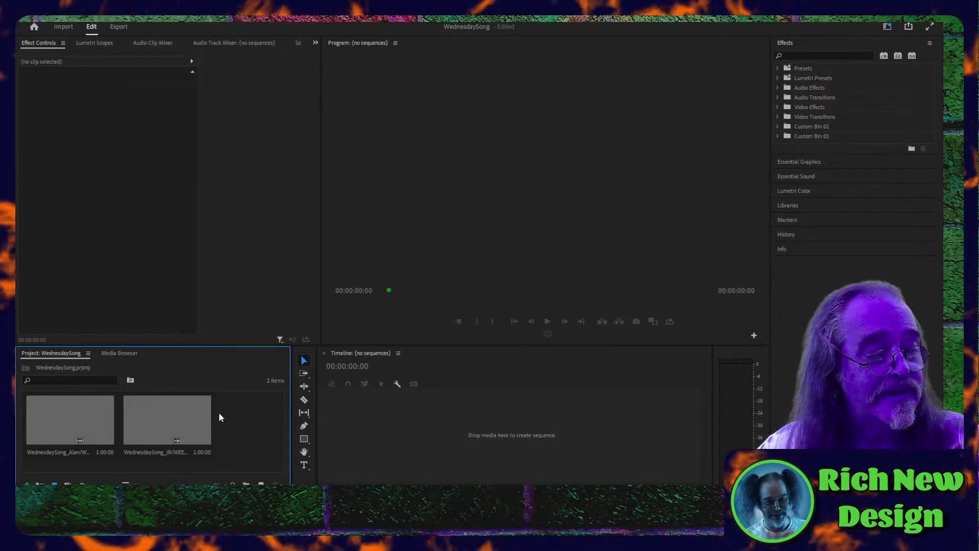
pyautogui.click(155, 424)
pyautogui.rightClick(156, 425)
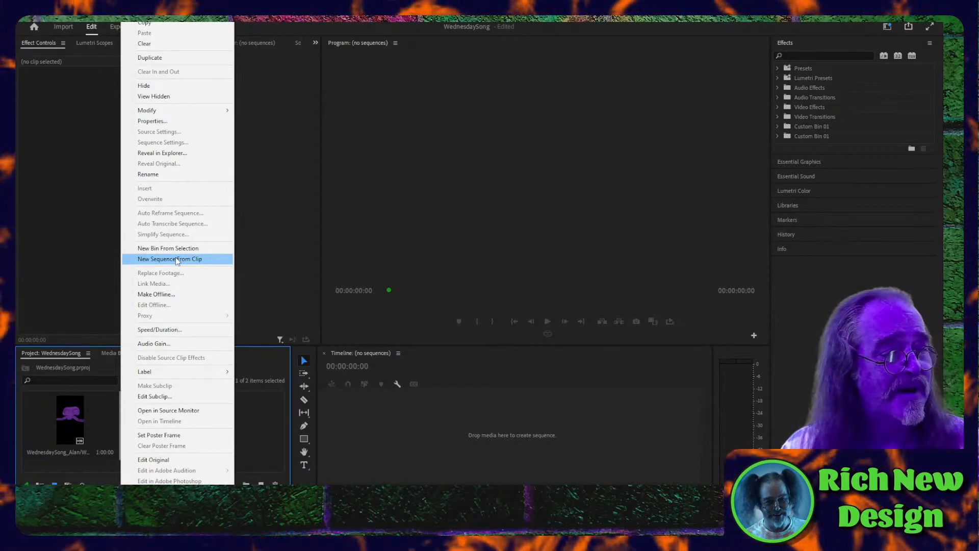
pyautogui.click(175, 258)
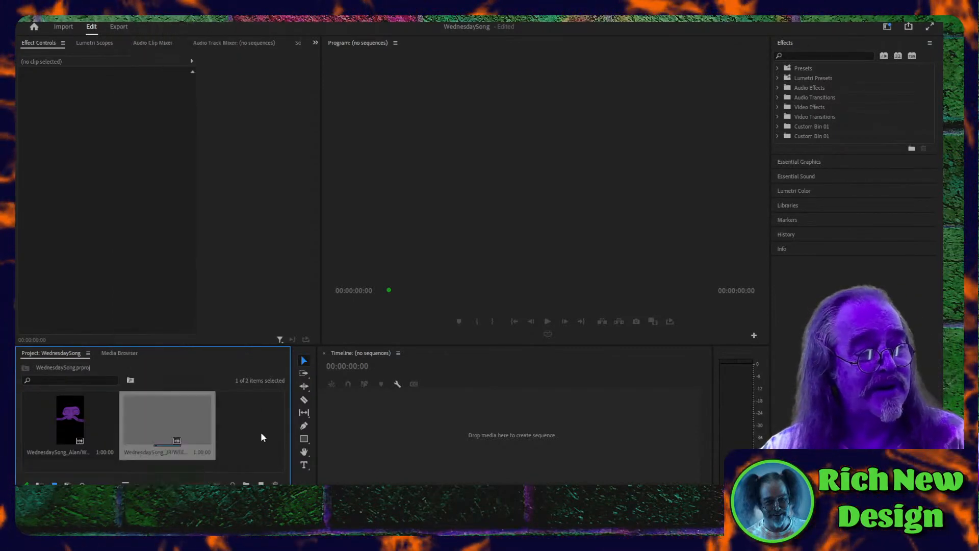
pyautogui.rightClick(161, 424)
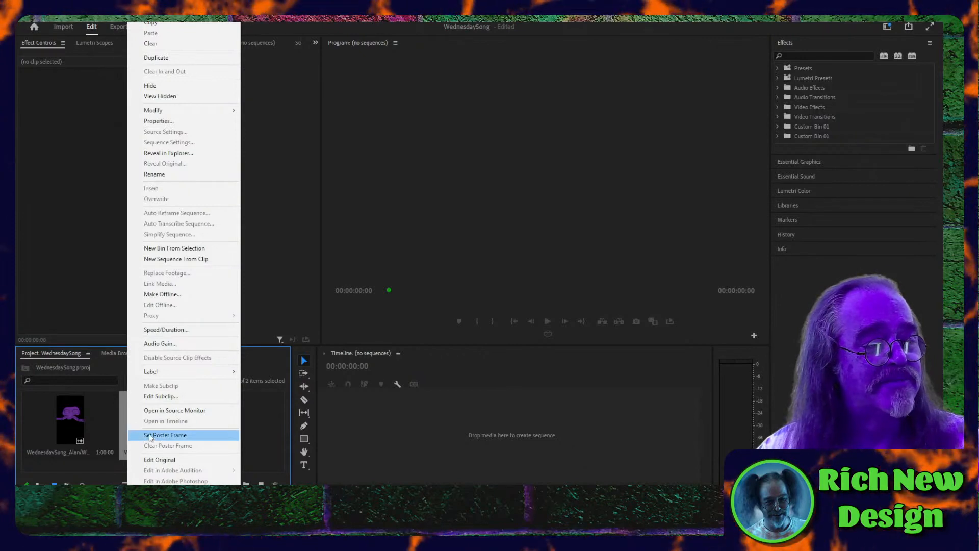
pyautogui.click(163, 259)
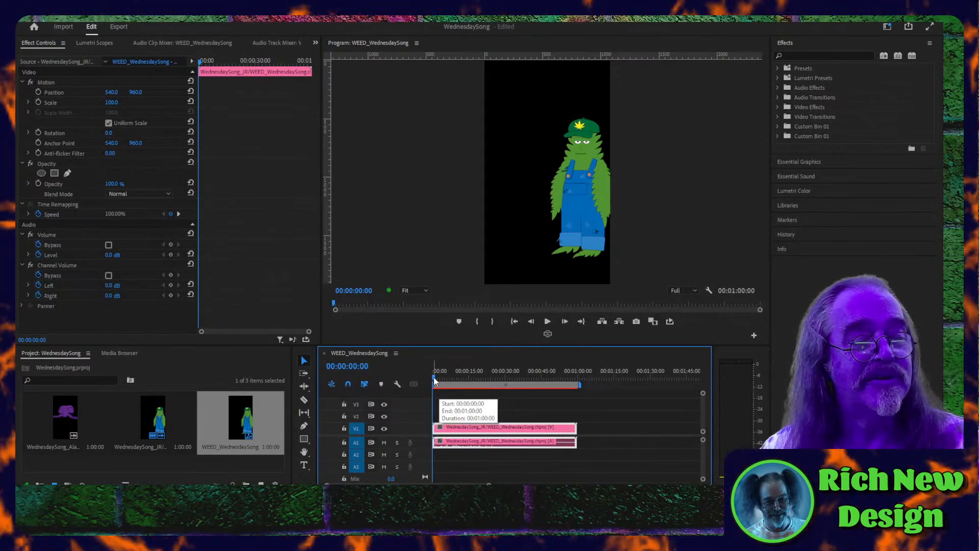
pyautogui.press('space')
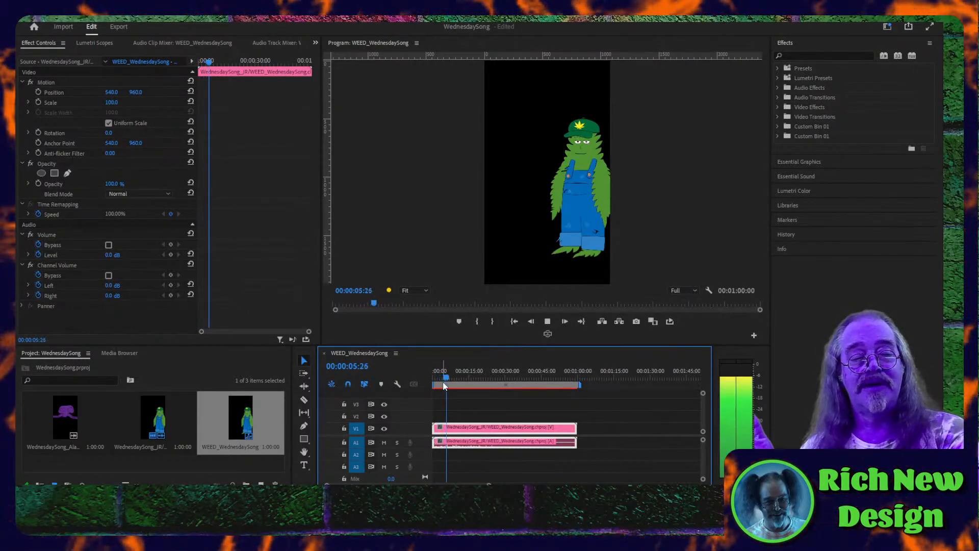
pyautogui.press('space')
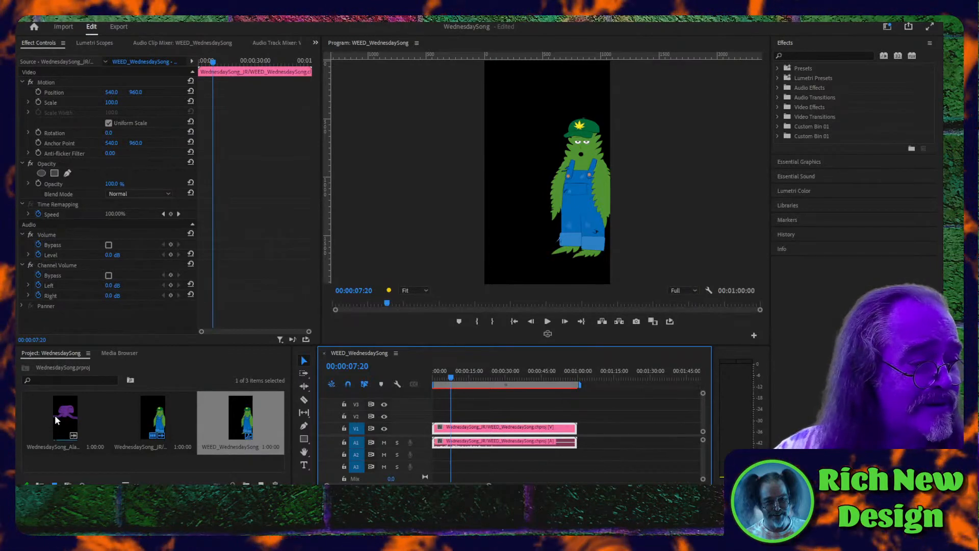
# - Place the WednesdaySong_Alan clip on track V2 above the JR clip, starting at 00:00, and play the sequence from the beginning
pyautogui.moveTo(57, 414); pyautogui.dragTo(439, 418)
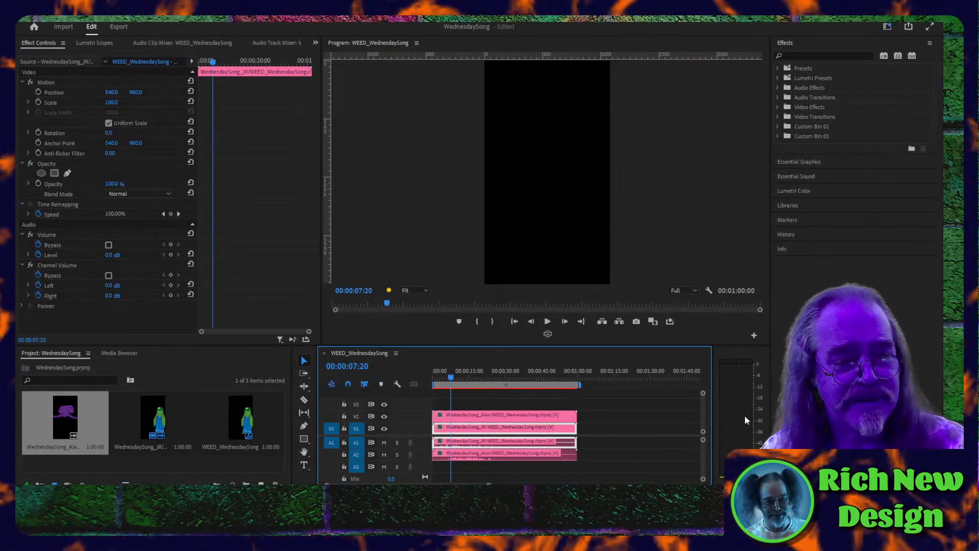
pyautogui.click(513, 322)
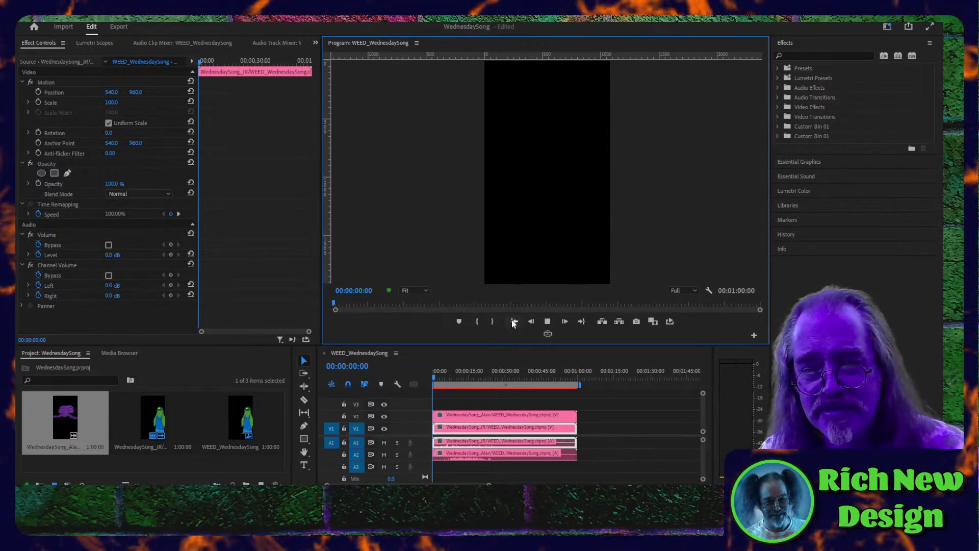
pyautogui.press('space')
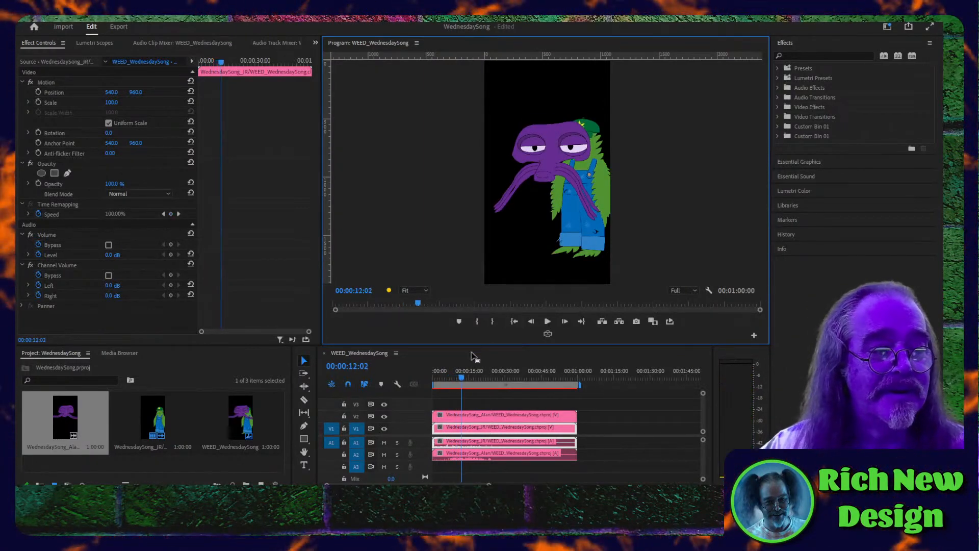
pyautogui.click(514, 322)
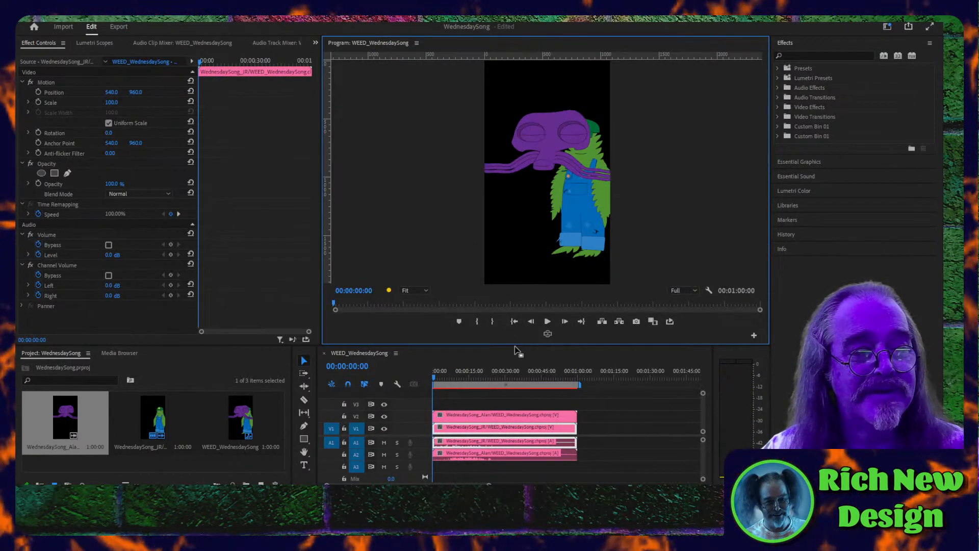
pyautogui.press('space')
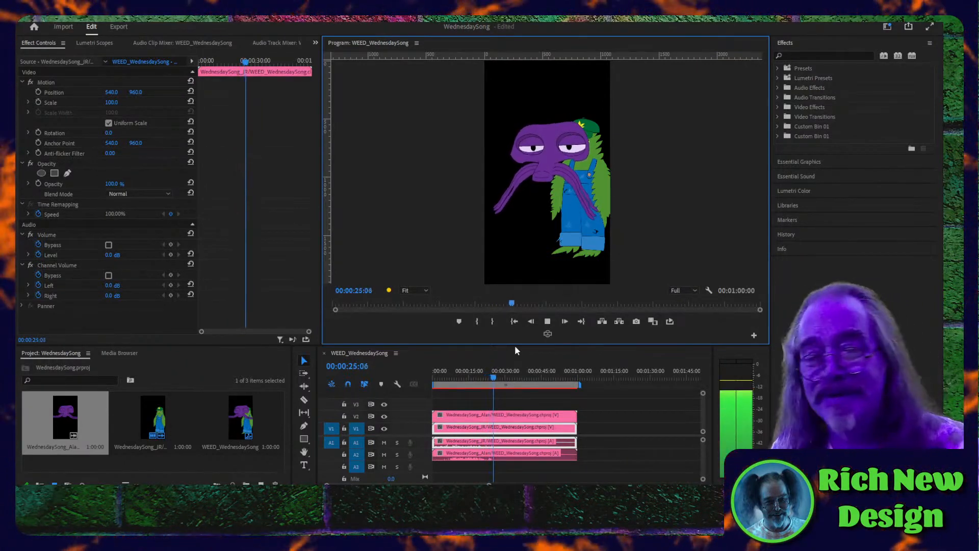
pyautogui.press('space')
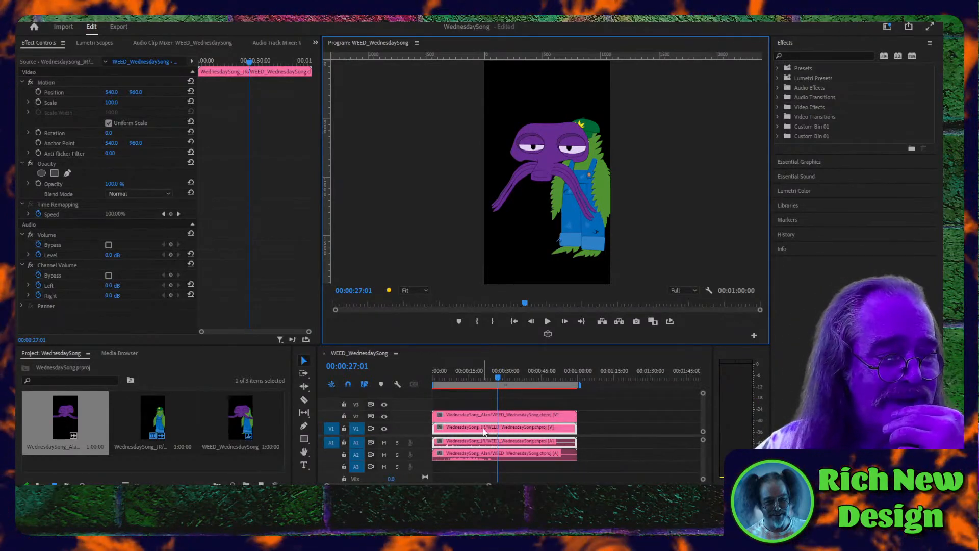
# - Move the WednesdaySong_JR clip's video to track V3 above the Alan clip and play the sequence from the beginning
pyautogui.moveTo(484, 432); pyautogui.dragTo(483, 402)
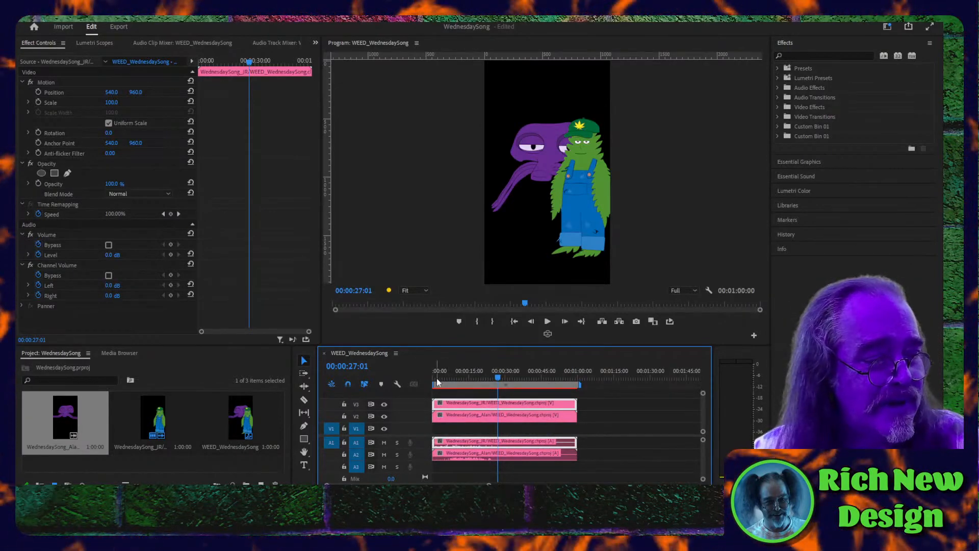
pyautogui.moveTo(437, 382); pyautogui.dragTo(431, 379)
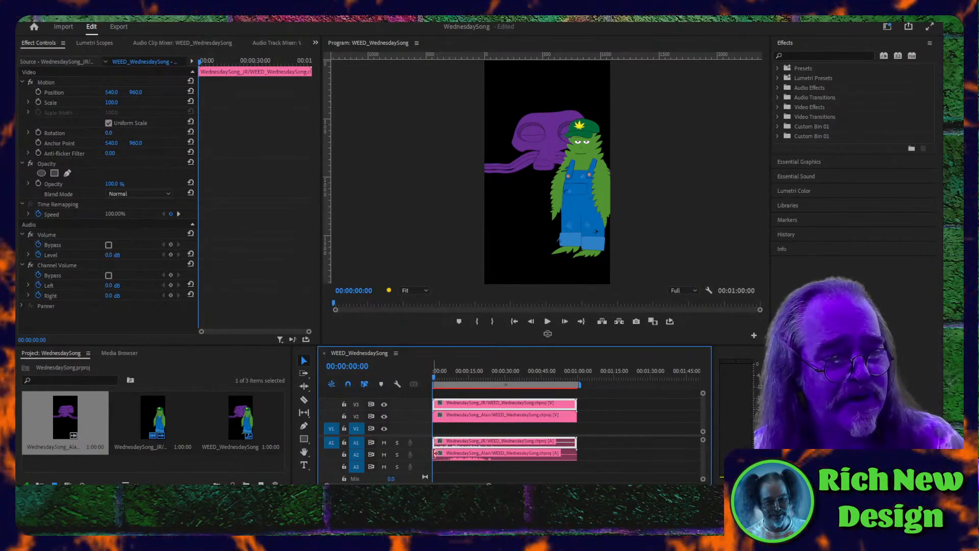
pyautogui.press('space')
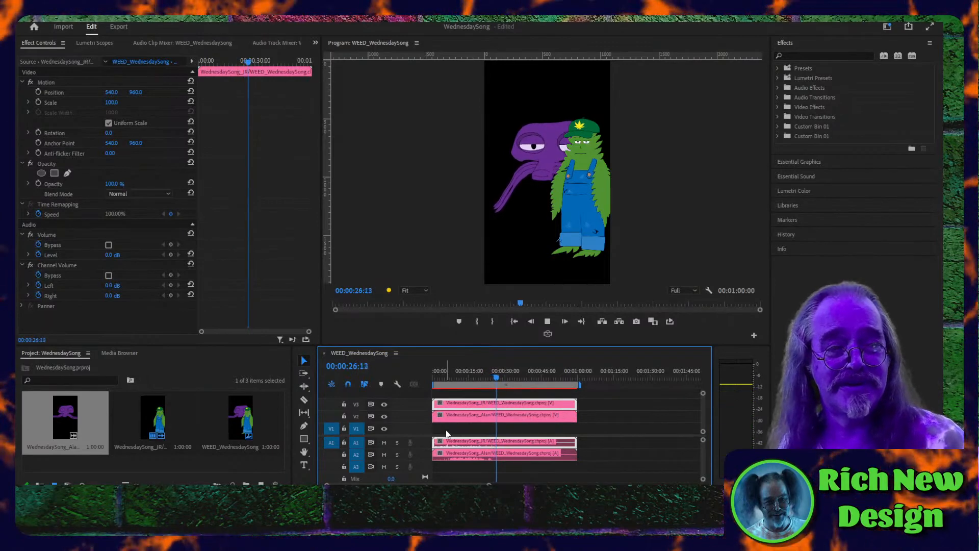
pyautogui.press('space')
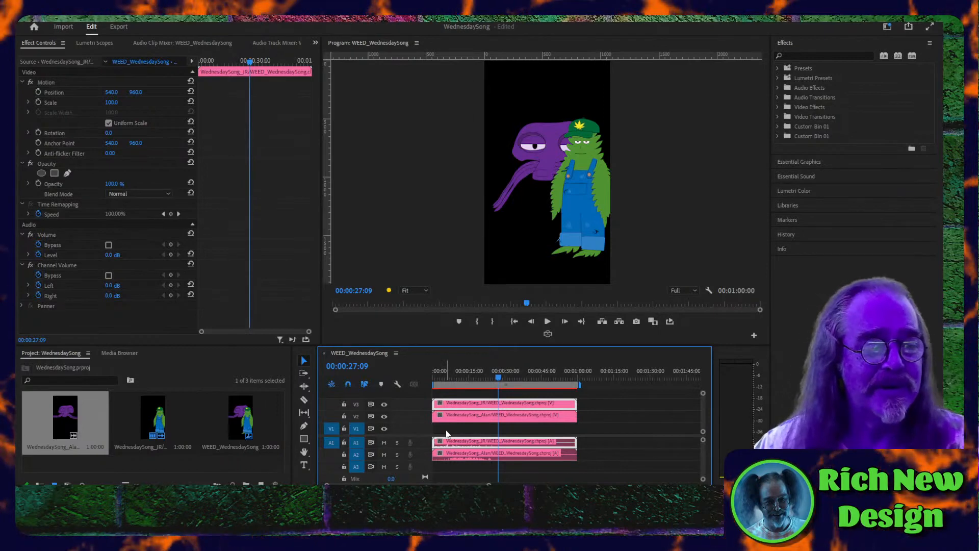
# - Make room for more tracks in the timeline and add three audio tracks, A4 to A6, to the sequence
pyautogui.rightClick(364, 359)
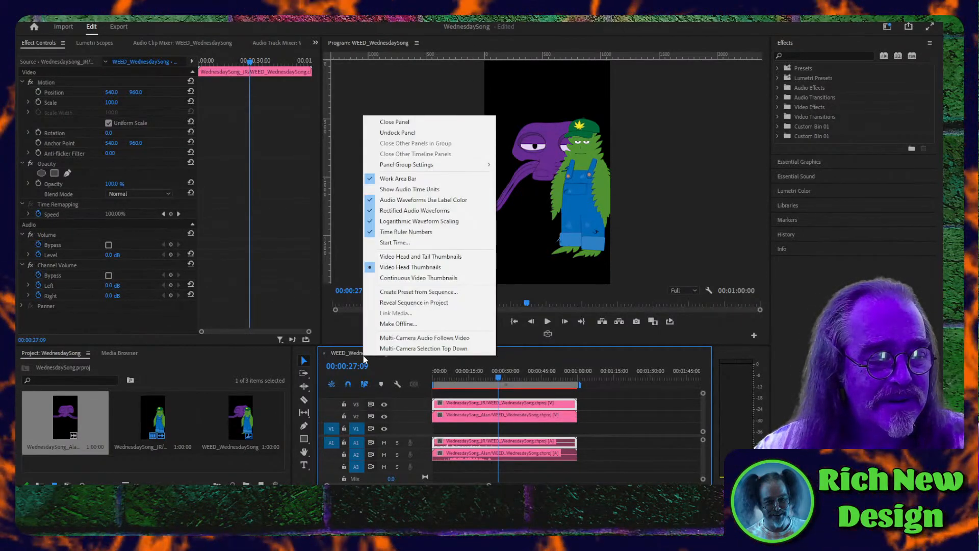
pyautogui.click(255, 447)
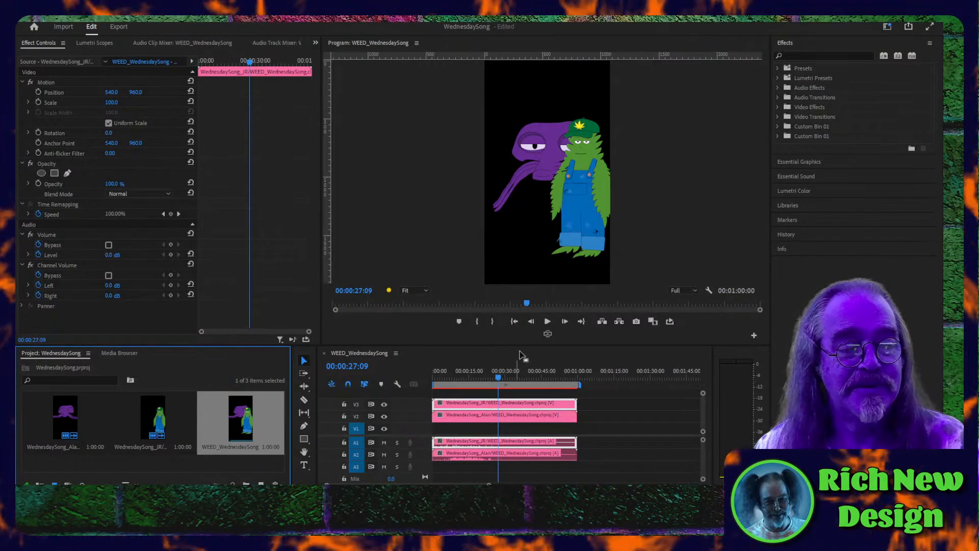
pyautogui.moveTo(525, 347); pyautogui.dragTo(525, 203)
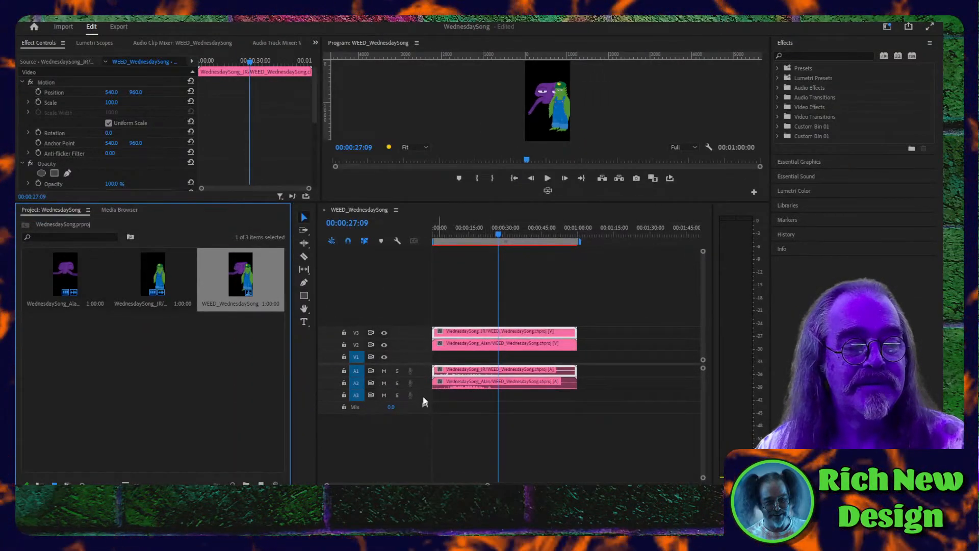
pyautogui.rightClick(422, 397)
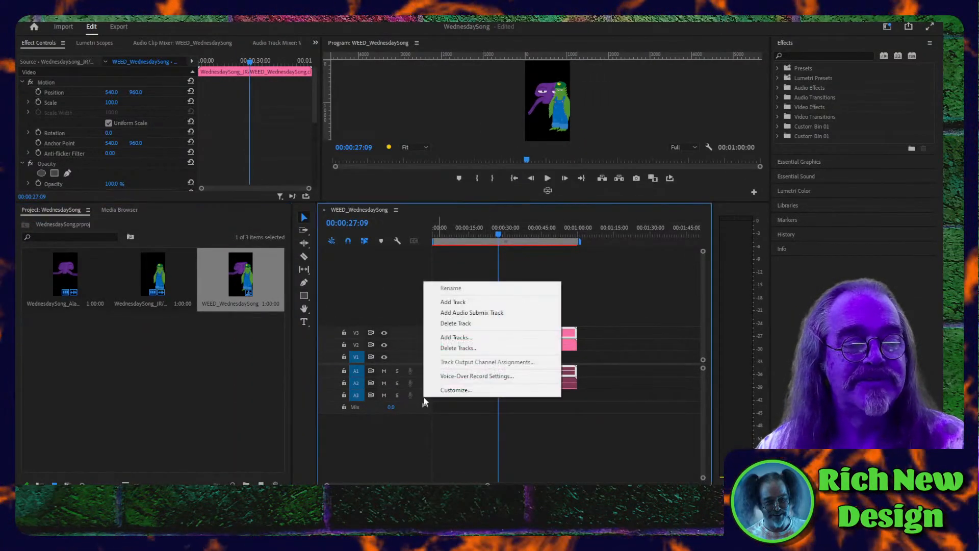
pyautogui.click(465, 302)
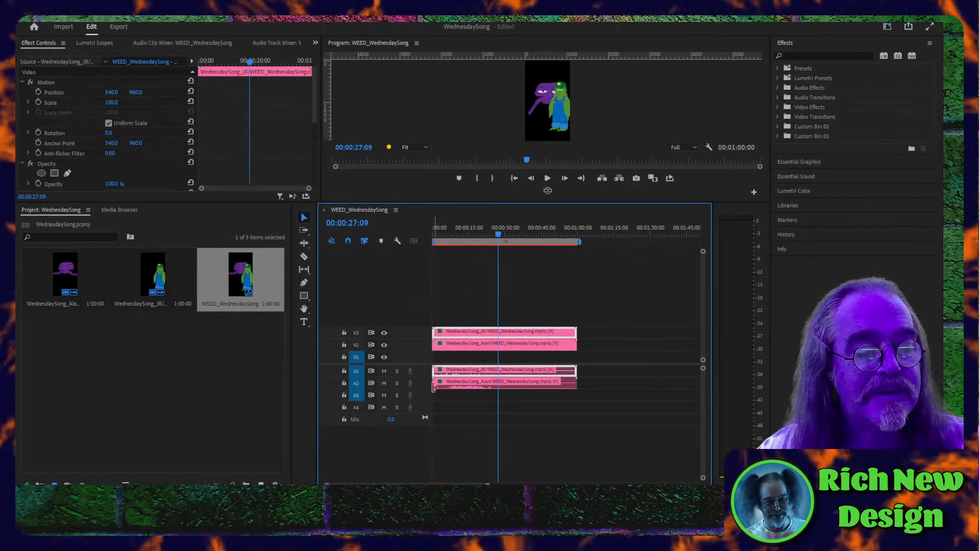
pyautogui.rightClick(427, 409)
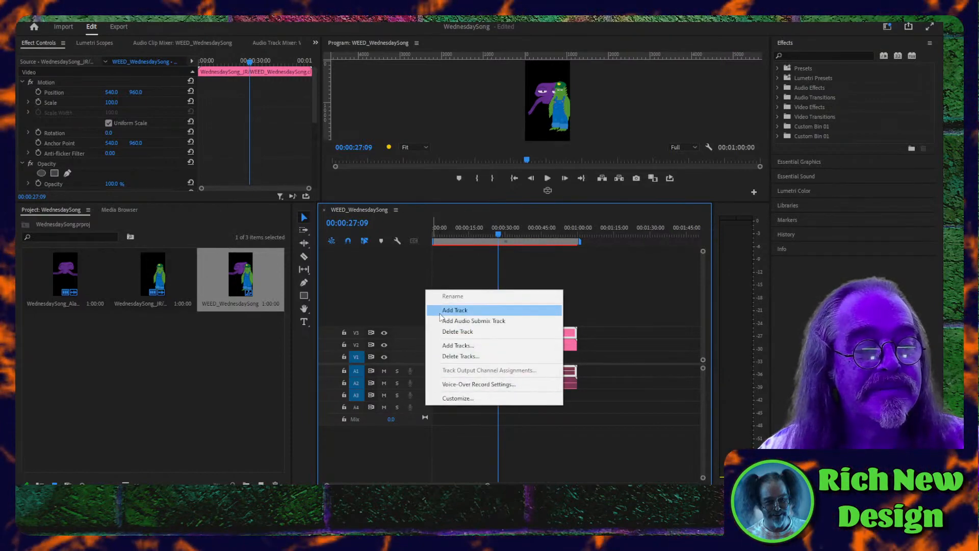
pyautogui.click(458, 308)
pyautogui.rightClick(425, 422)
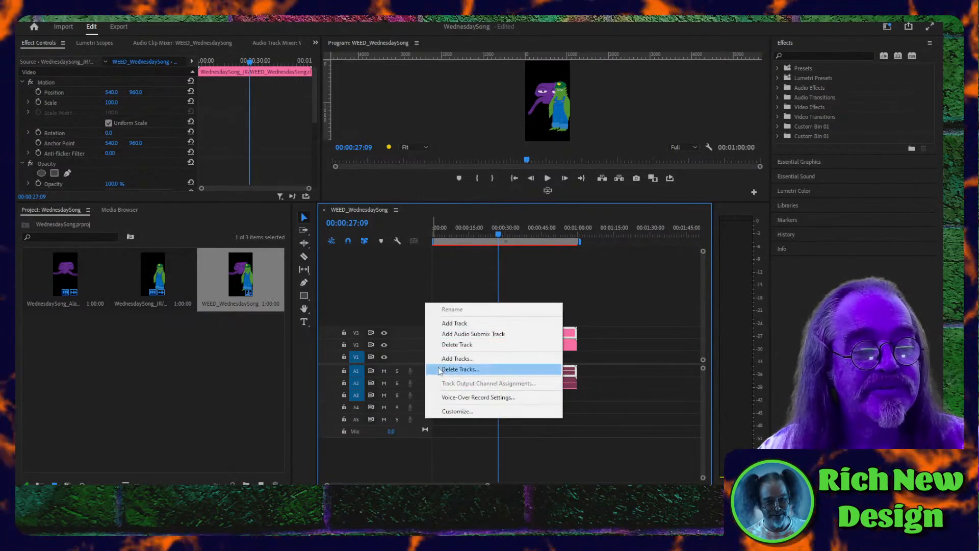
pyautogui.click(459, 322)
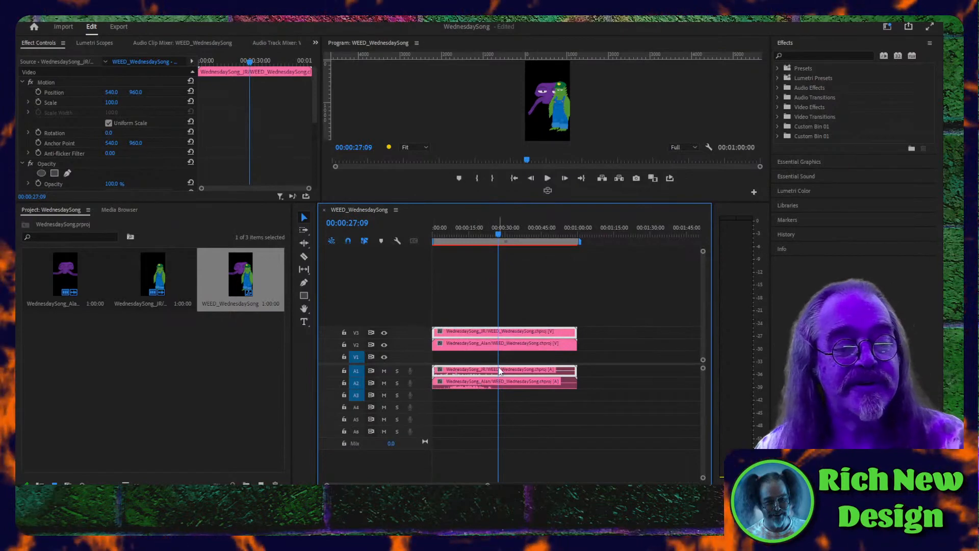
# - Move the audio of the JR and Alan clips down to tracks A4 and A5 and return the playhead to 00:00
pyautogui.keyDown('shift'); pyautogui.click(500, 386); pyautogui.keyUp('shift')
pyautogui.moveTo(500, 388); pyautogui.dragTo(499, 417)
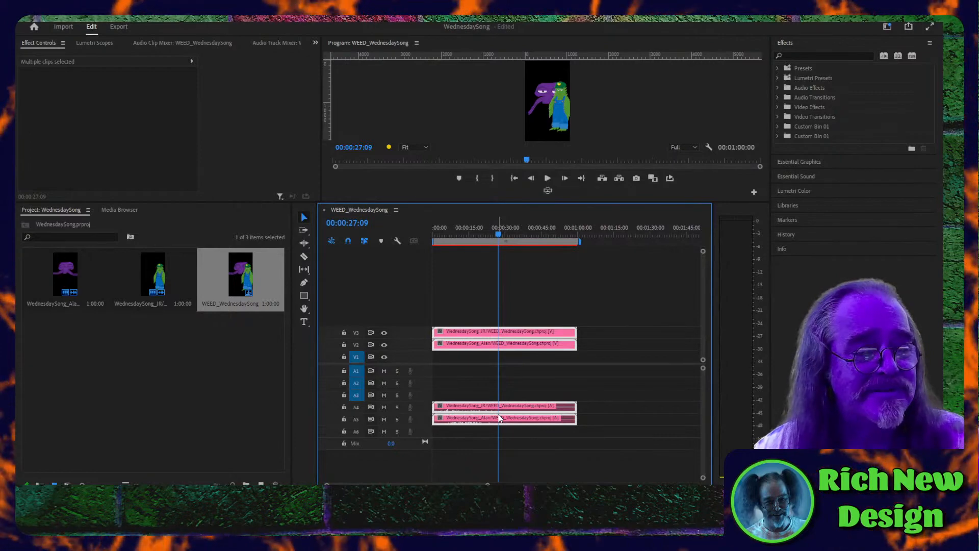
pyautogui.moveTo(499, 234); pyautogui.dragTo(427, 238)
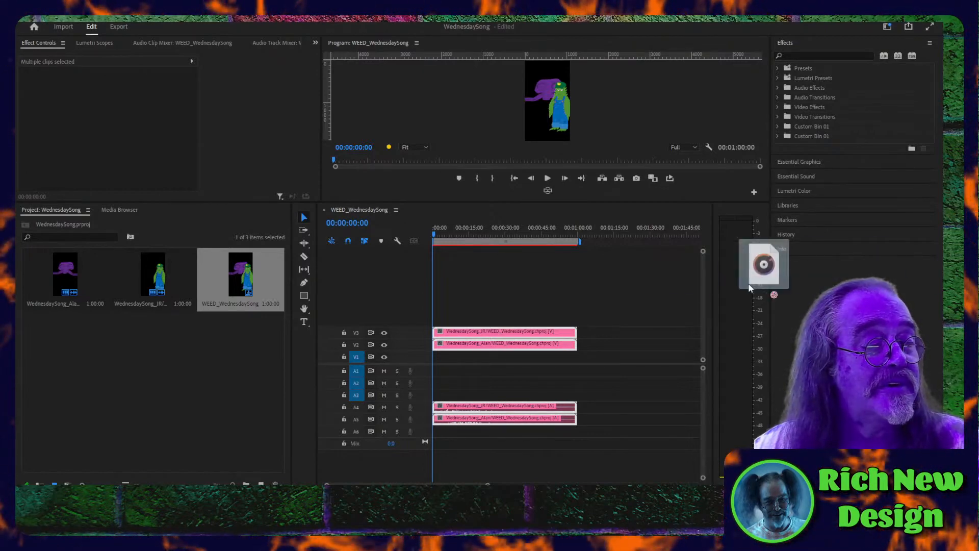
# - Import the ItsWednesdayLets audio file into the project and place the Shorts_WEED_Footer graphic template on track V4 at the sequence start
pyautogui.moveTo(762, 289); pyautogui.dragTo(206, 376)
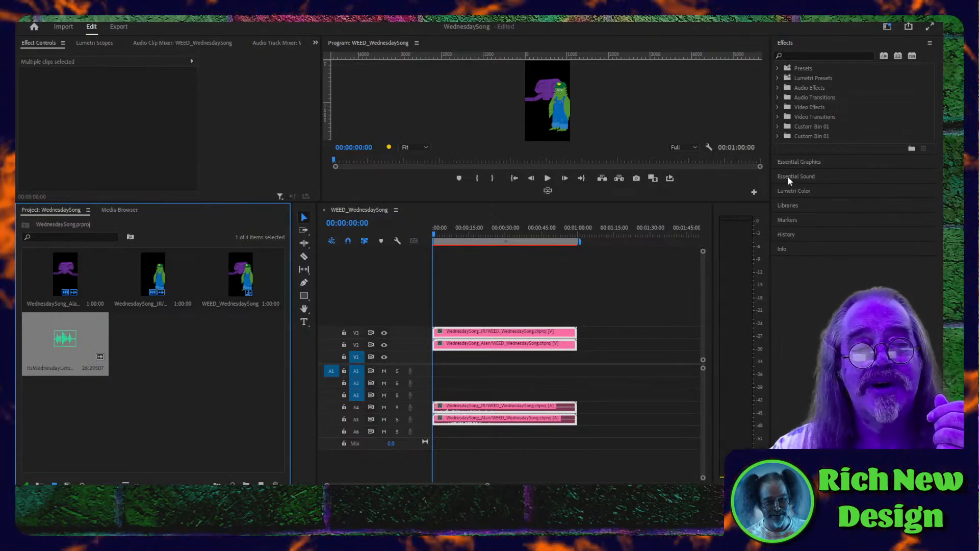
pyautogui.click(788, 162)
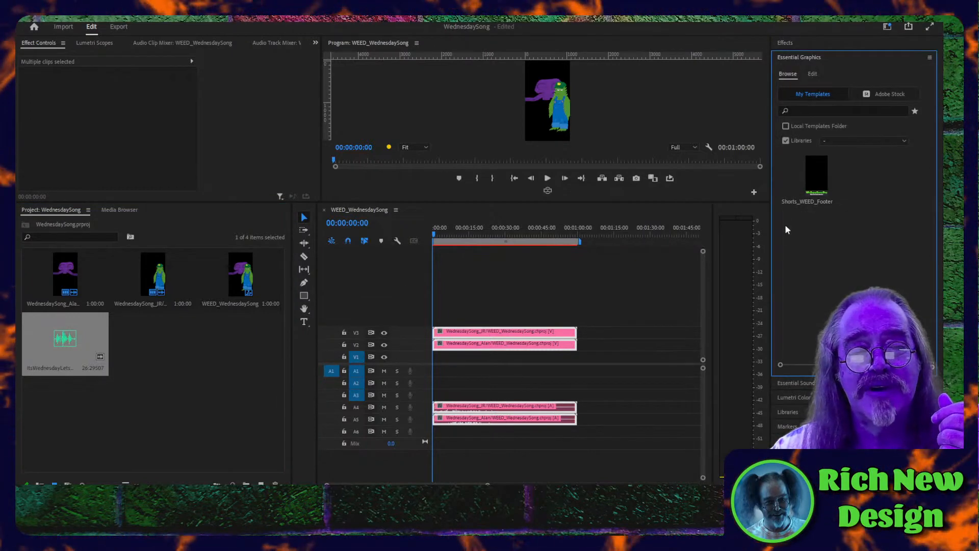
pyautogui.moveTo(815, 174)
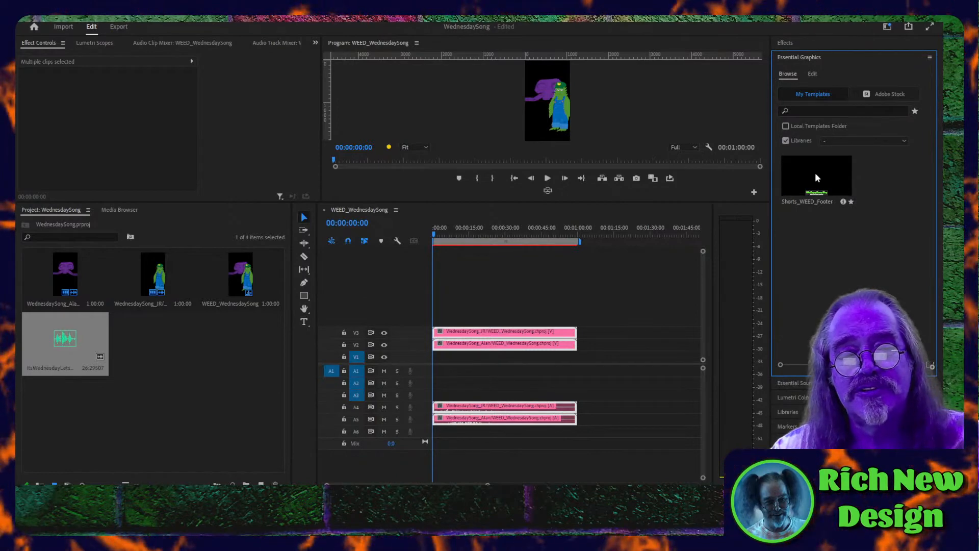
pyautogui.moveTo(816, 176); pyautogui.dragTo(429, 298)
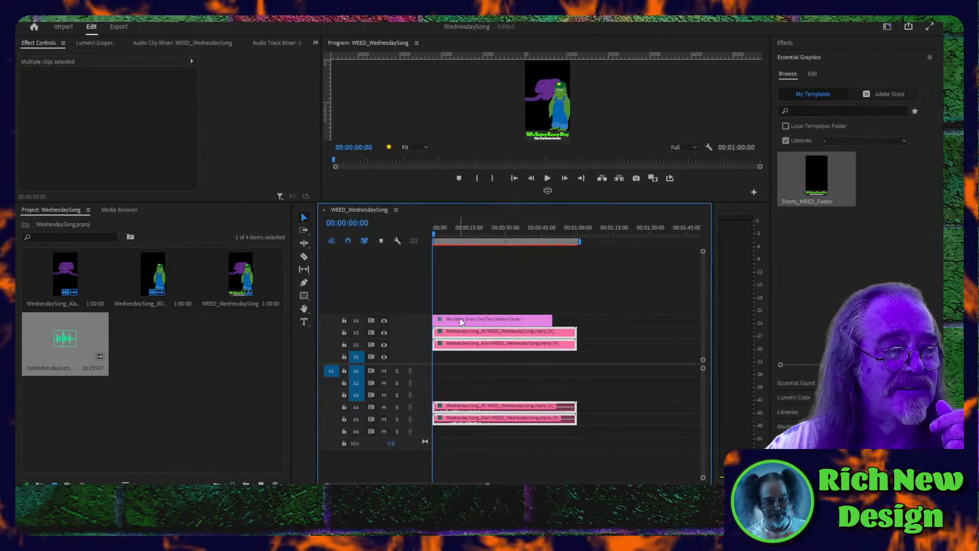
pyautogui.moveTo(471, 203); pyautogui.dragTo(473, 378)
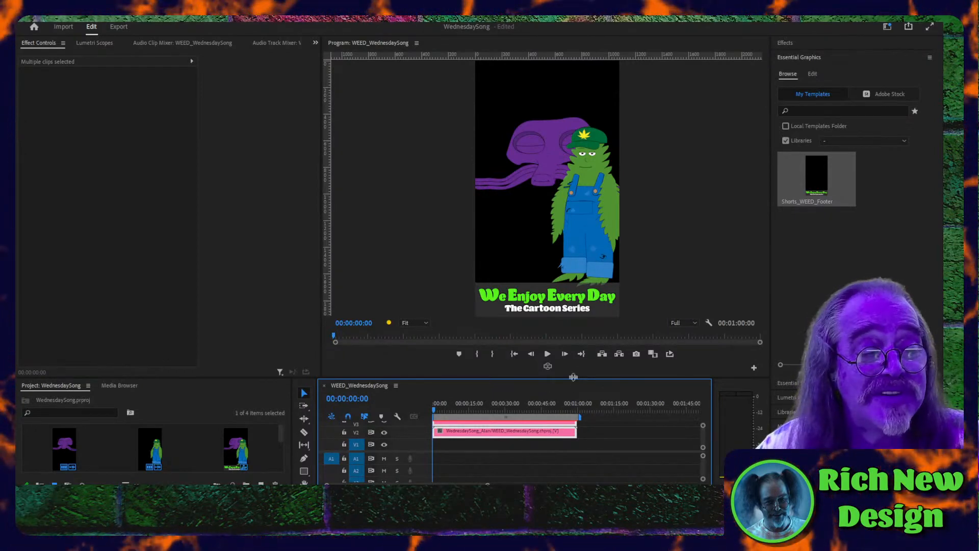
pyautogui.moveTo(573, 378); pyautogui.dragTo(574, 289)
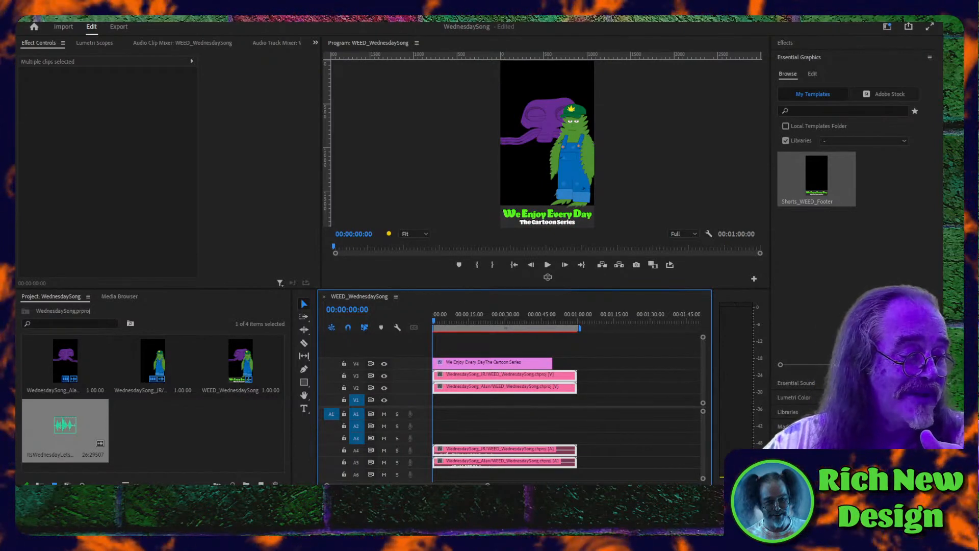
# - Switch to Chrome to look over the We Enjoy Every Day YouTube channel page, and return to Premiere Pro
pyautogui.moveTo(184, 511)
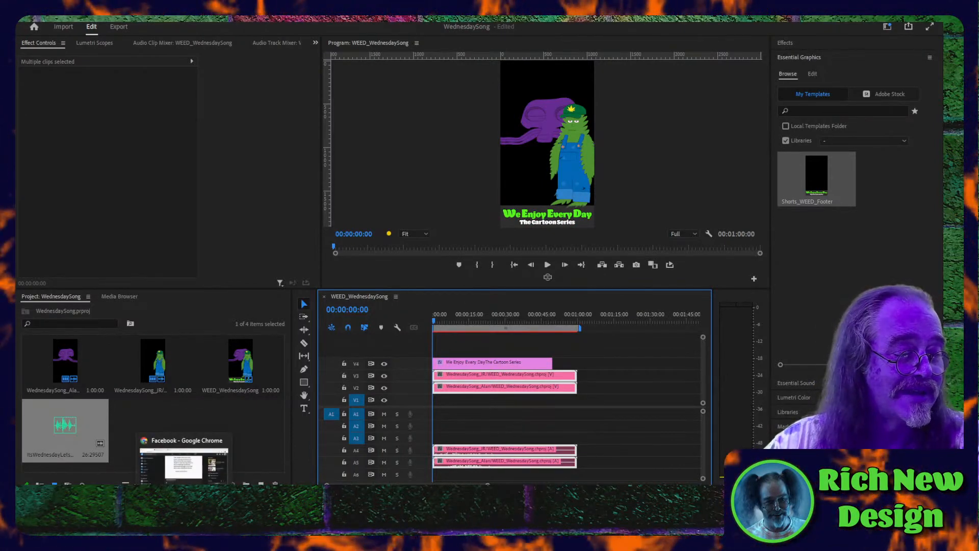
pyautogui.click(209, 447)
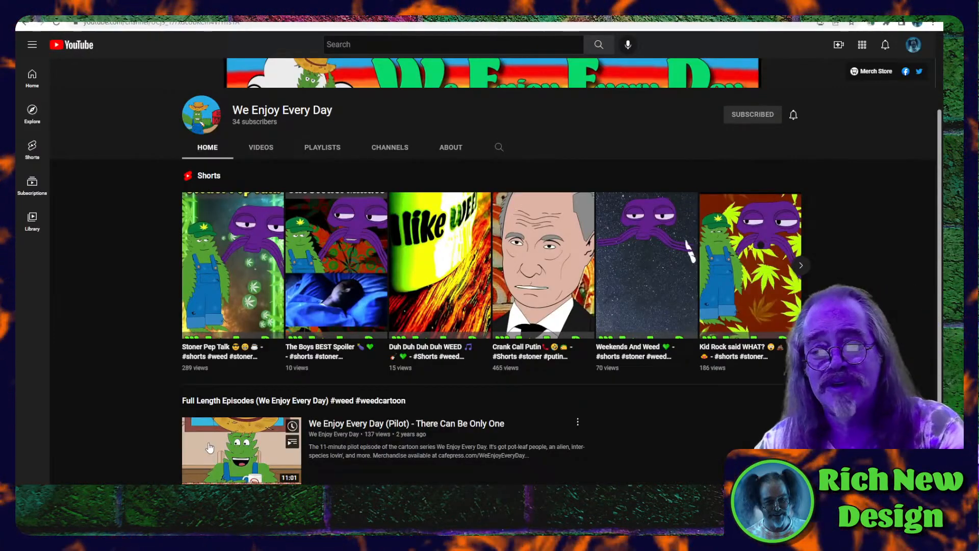
pyautogui.scroll(3, 180, 372)
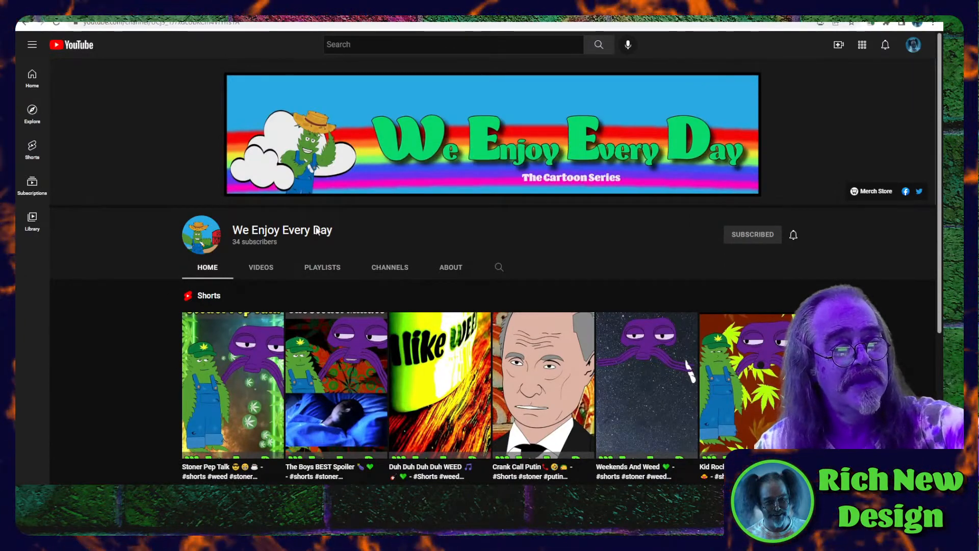
pyautogui.scroll(-5, 323, 405)
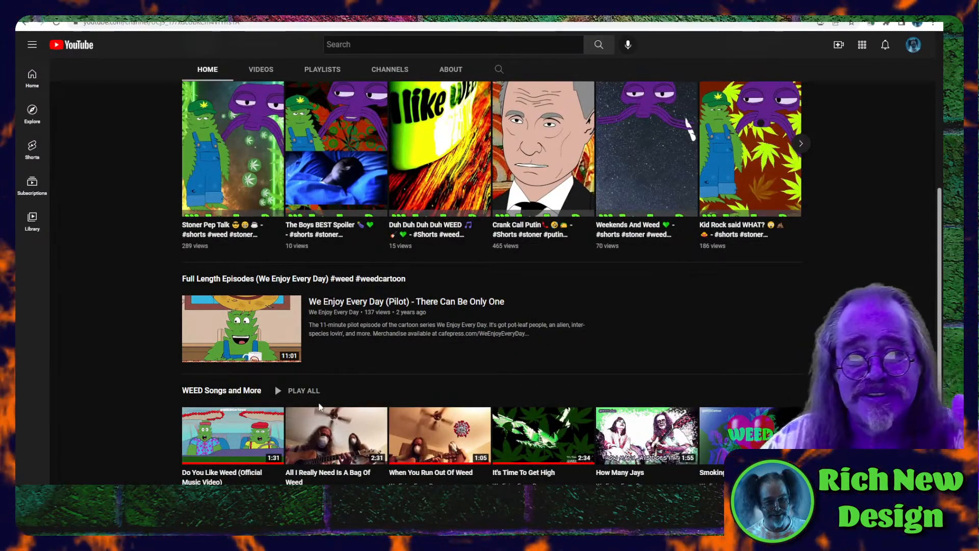
pyautogui.scroll(3, 319, 407)
pyautogui.scroll(2, 319, 402)
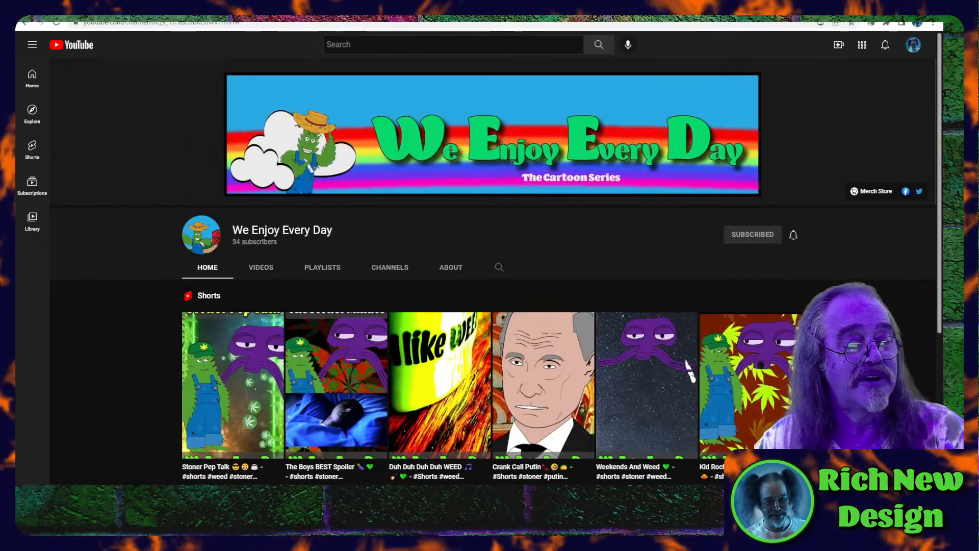
pyautogui.hotkey('alt', 'Tab')
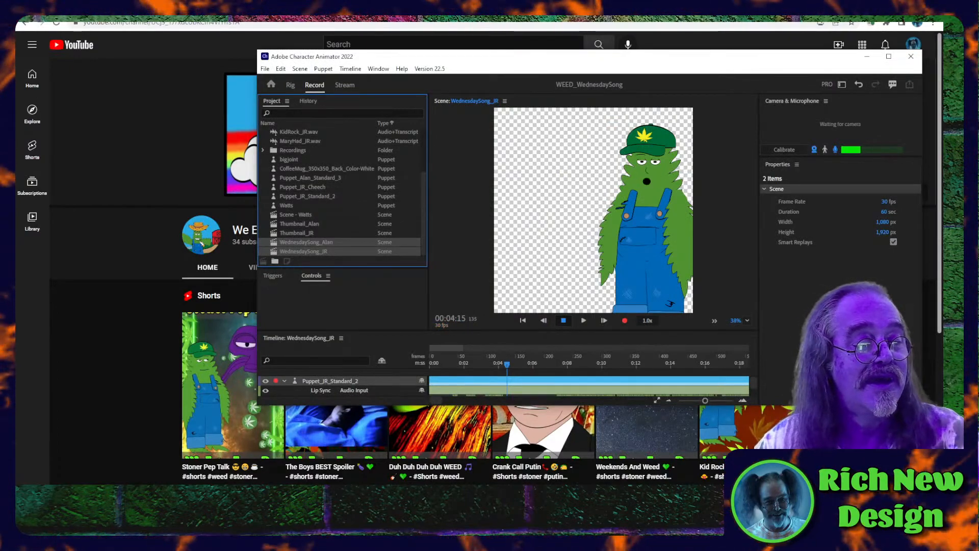
pyautogui.hotkey('alt', 'Tab')
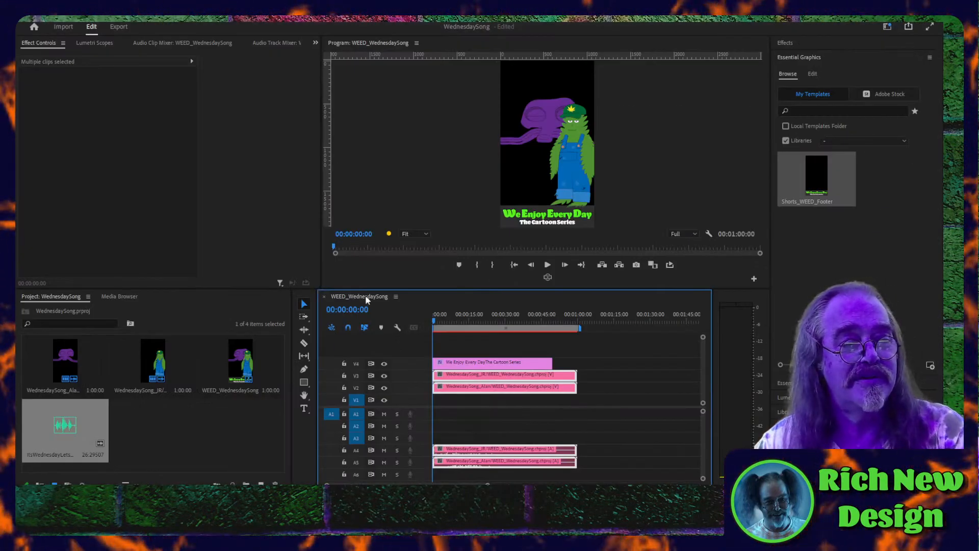
# - Enlarge the program monitor and play the sequence from about 00:04 for a couple of seconds
pyautogui.moveTo(346, 289); pyautogui.dragTo(346, 420)
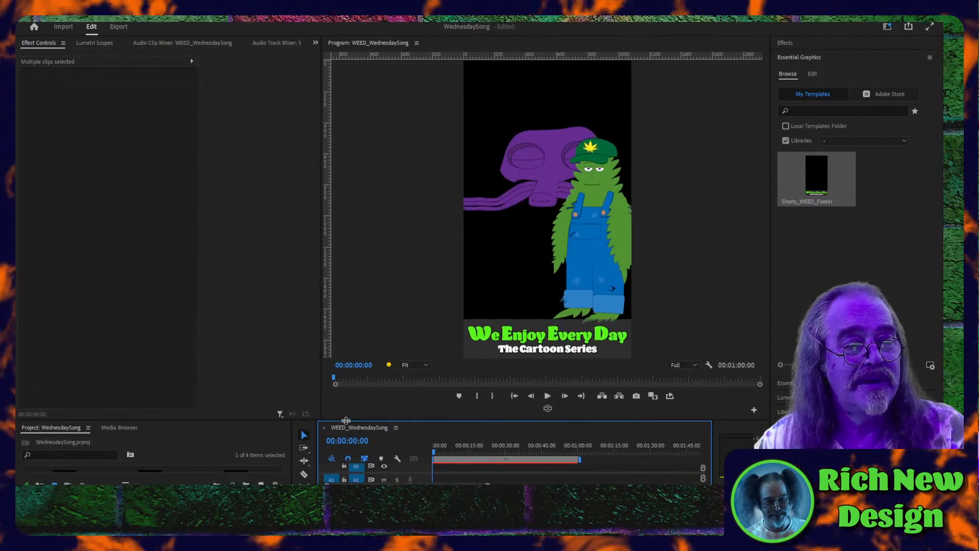
pyautogui.moveTo(460, 452); pyautogui.dragTo(443, 455)
pyautogui.press('space')
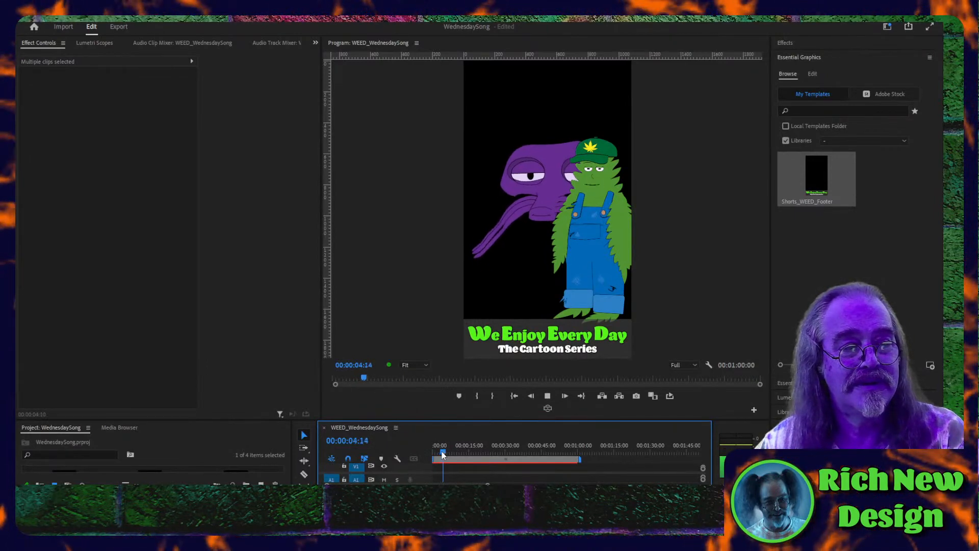
pyautogui.press('space')
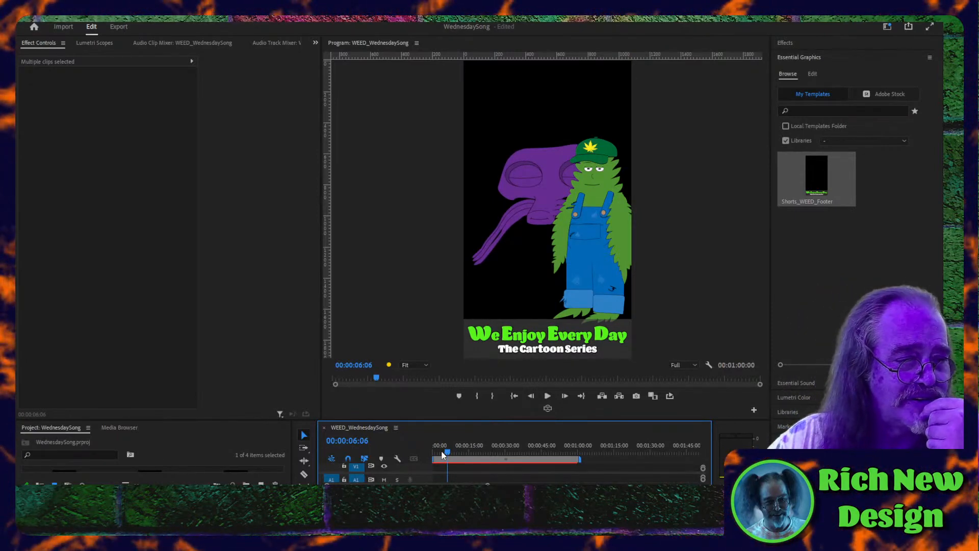
# - Switch to Character Animator, open the WednesdaySong_Alan scene in a maximized window, and bring its Transform takes into view in the timeline
pyautogui.click(293, 510)
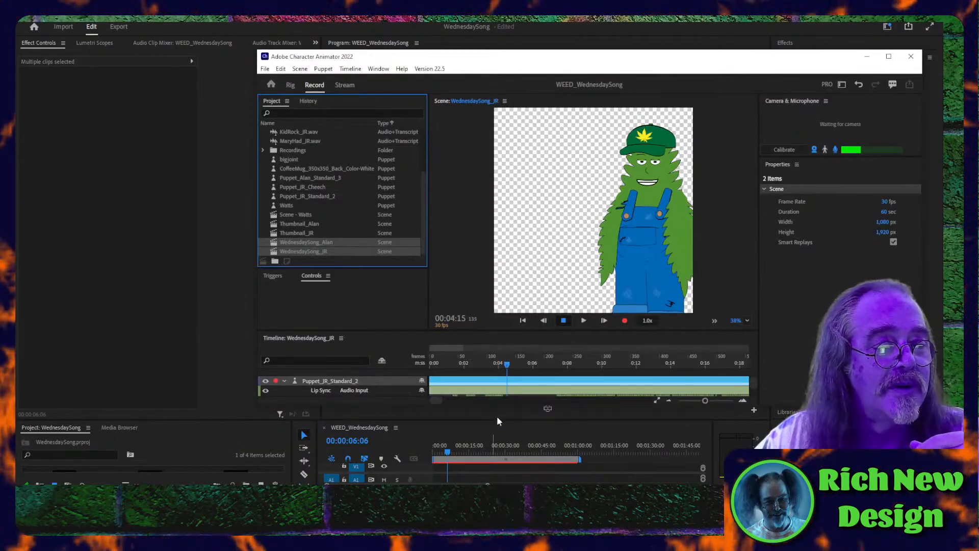
pyautogui.click(312, 250)
pyautogui.click(312, 244)
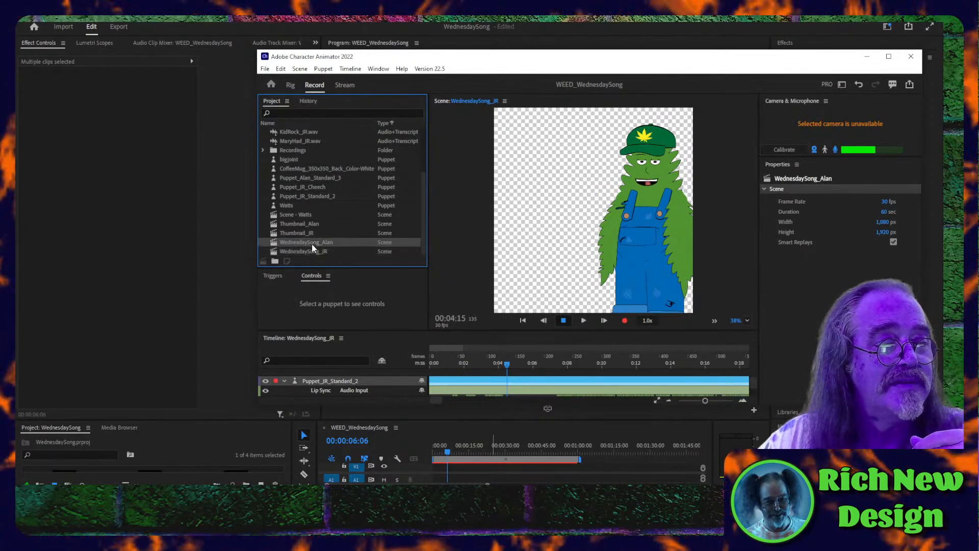
pyautogui.doubleClick(311, 244)
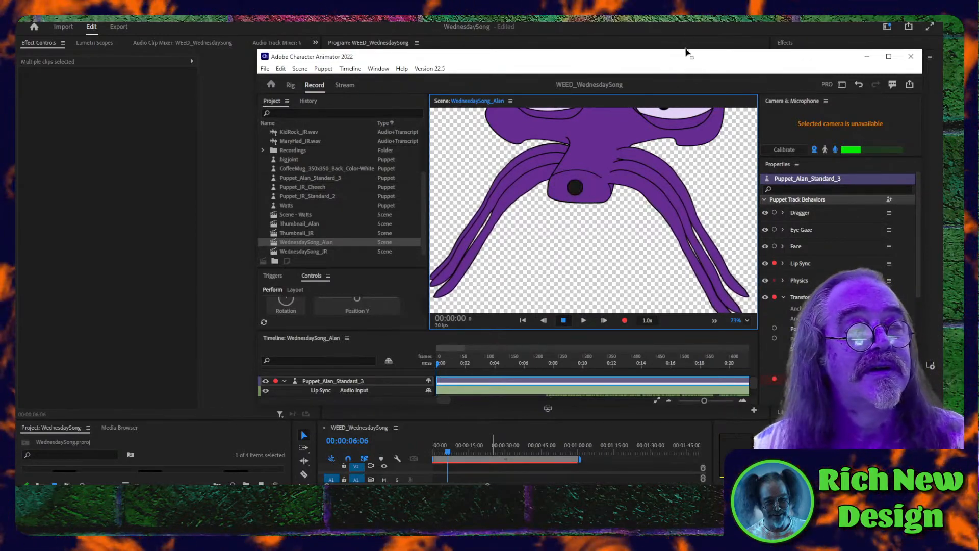
pyautogui.click(888, 56)
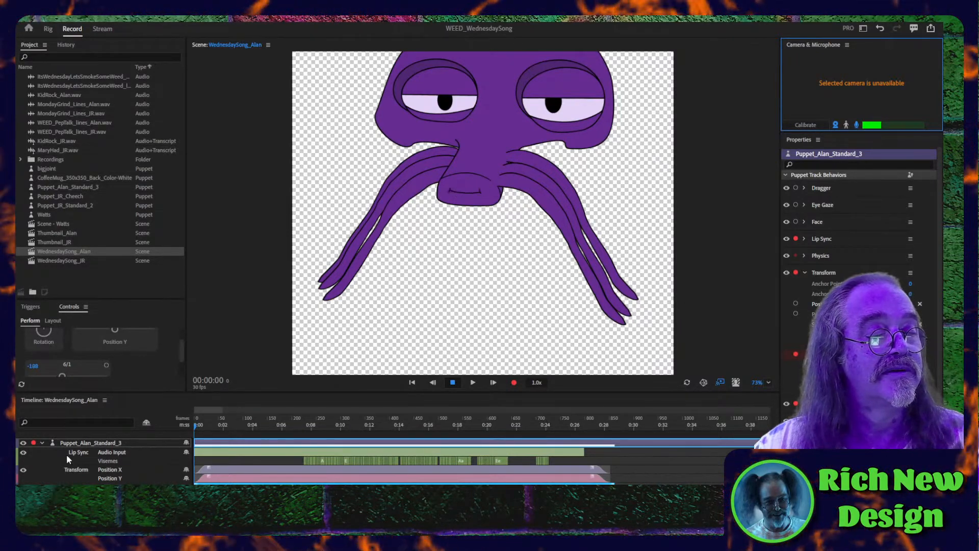
pyautogui.scroll(-1, 67, 454)
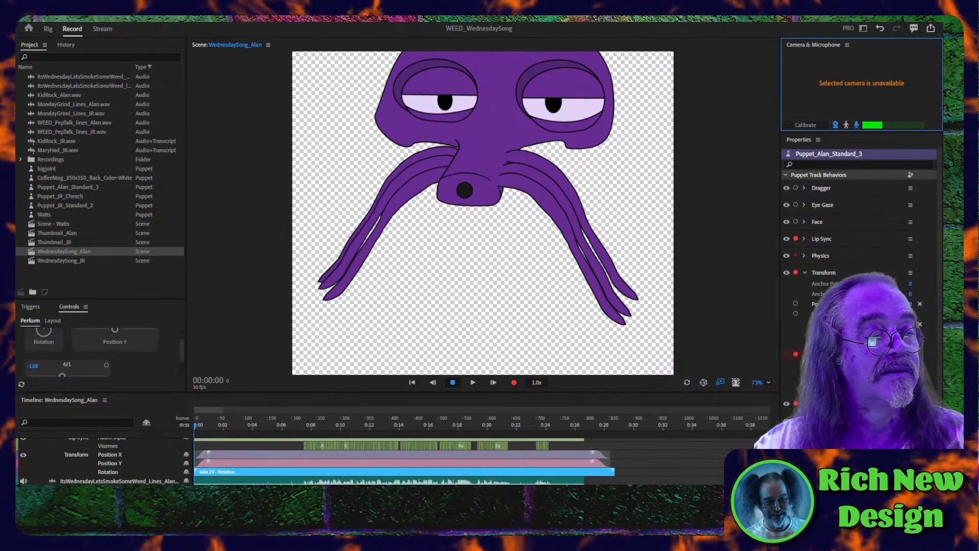
# - Mute the Alan lines audio track and add ItsWednesdayLetsSmokeSomeWeed_lines_JR.wav to the WednesdaySong_Alan scene, directly below the puppet's track
pyautogui.click(24, 481)
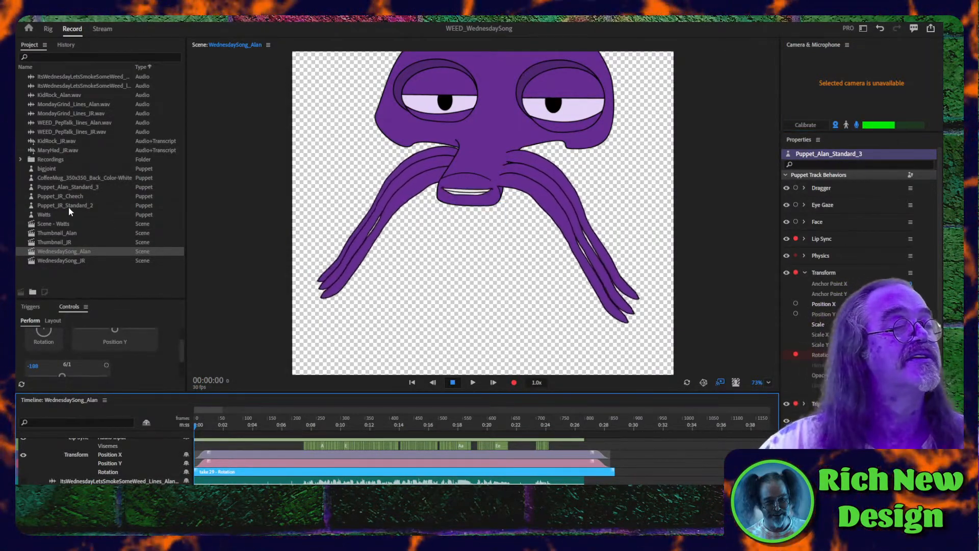
pyautogui.click(57, 85)
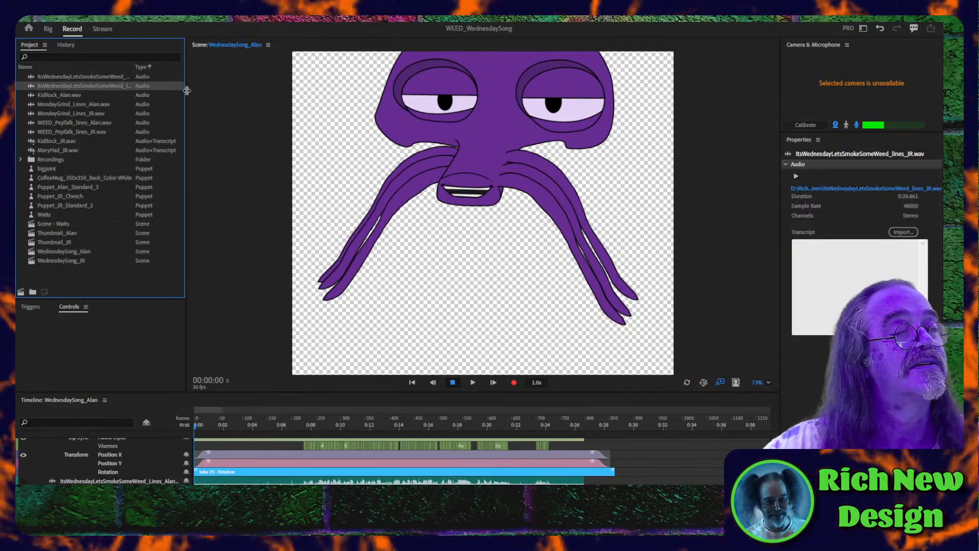
pyautogui.moveTo(184, 88); pyautogui.dragTo(265, 87)
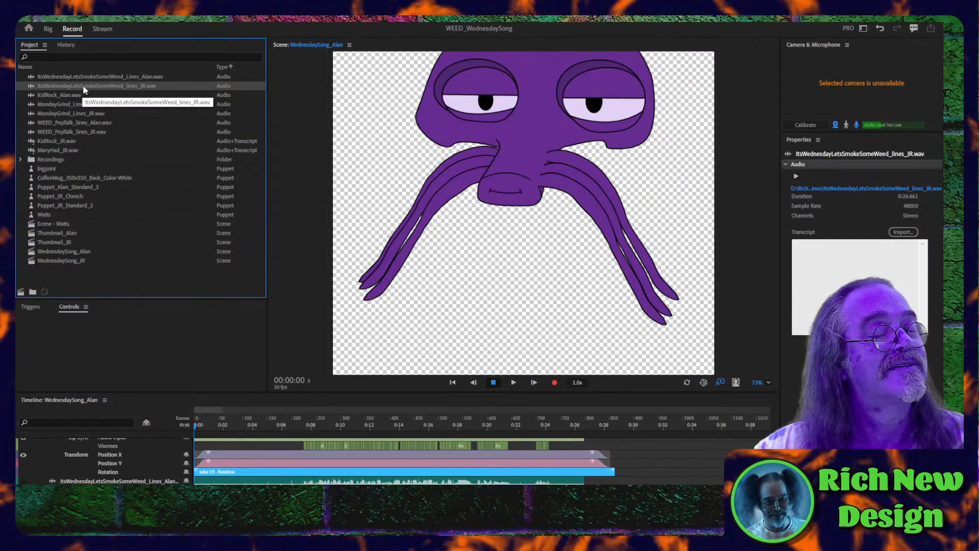
pyautogui.moveTo(82, 85); pyautogui.dragTo(155, 463)
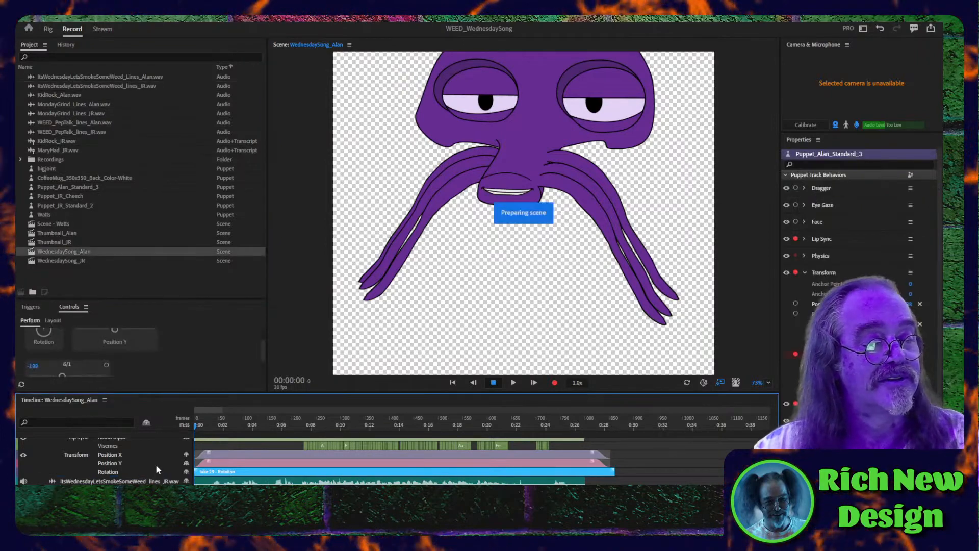
pyautogui.scroll(-1, 647, 467)
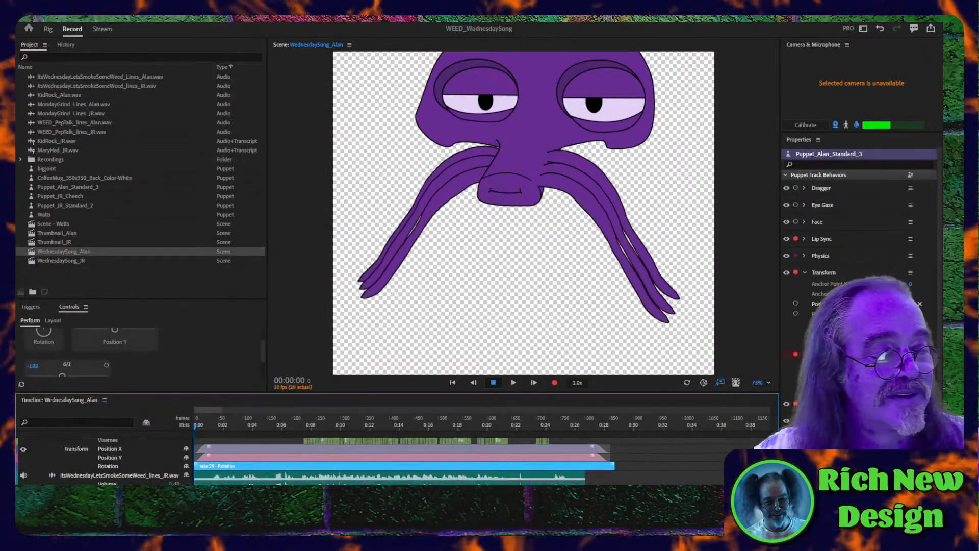
# - Compute a lip sync take from the scene audio for the Puppet_Alan_Standard_3 track
pyautogui.click(497, 480)
pyautogui.scroll(3, 434, 450)
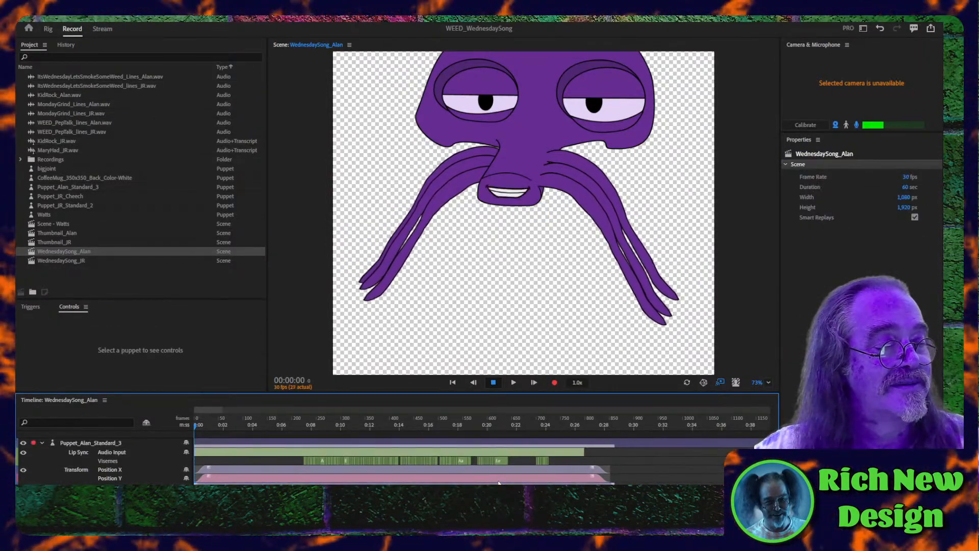
pyautogui.click(423, 443)
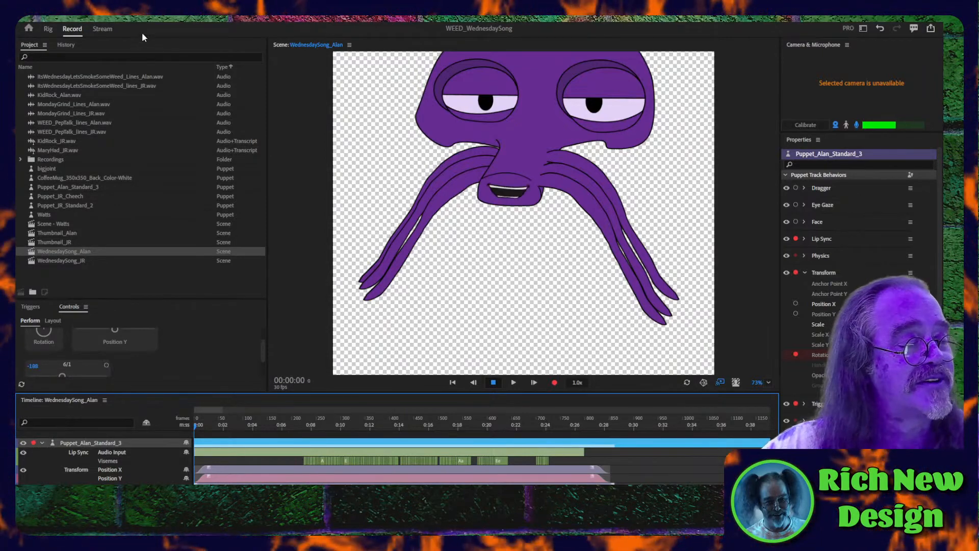
pyautogui.click(136, 18)
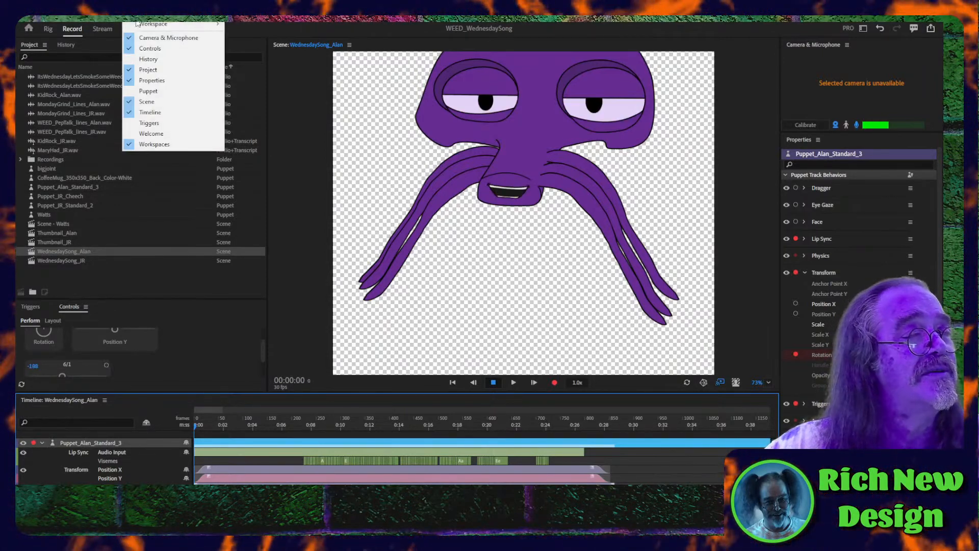
pyautogui.moveTo(108, 18)
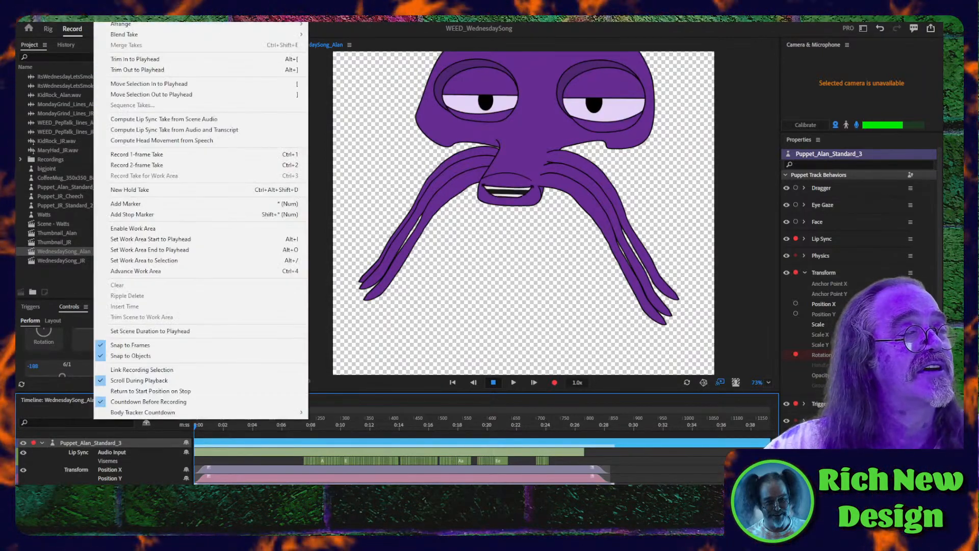
pyautogui.click(116, 119)
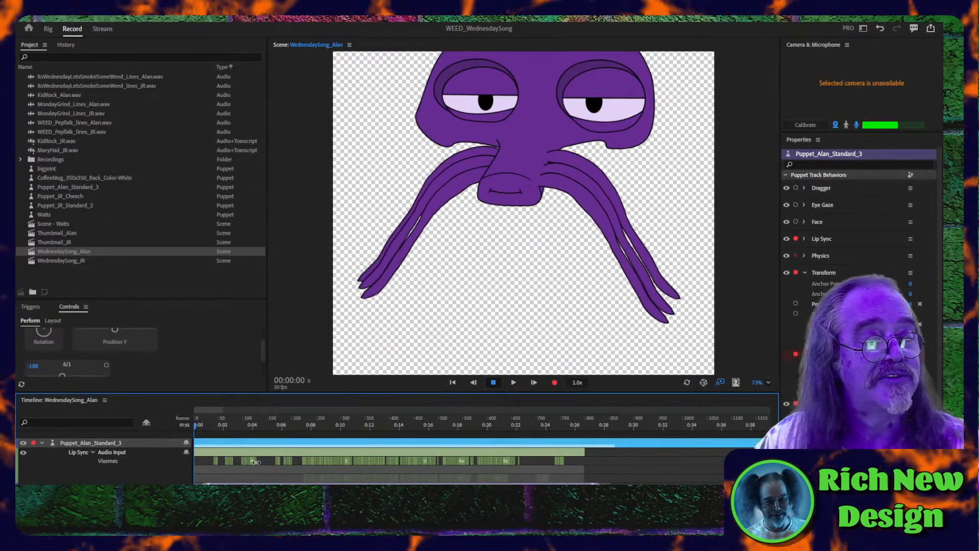
# - Play the new lip sync from about 0:05 to 0:07 and return the playhead to 00:05:07
pyautogui.click(273, 426)
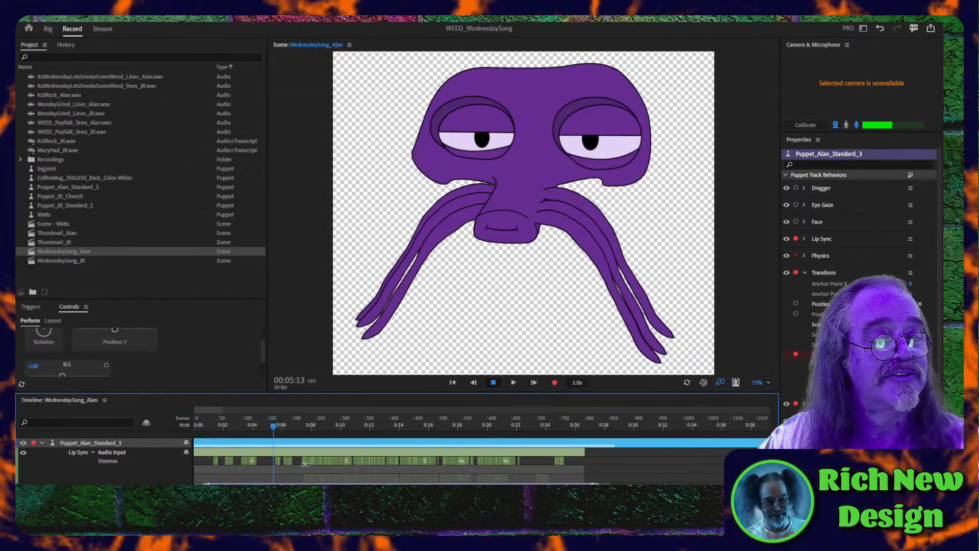
pyautogui.press('space')
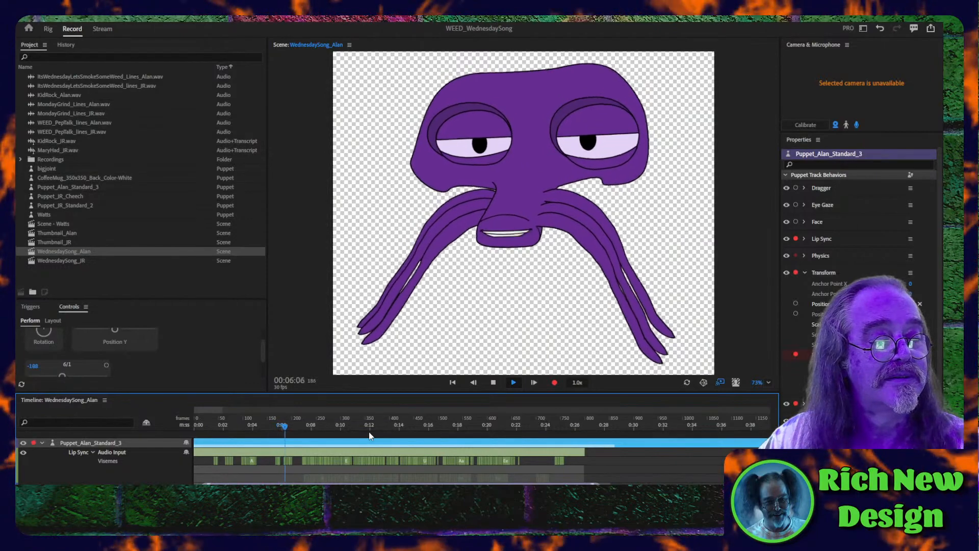
pyautogui.press('space')
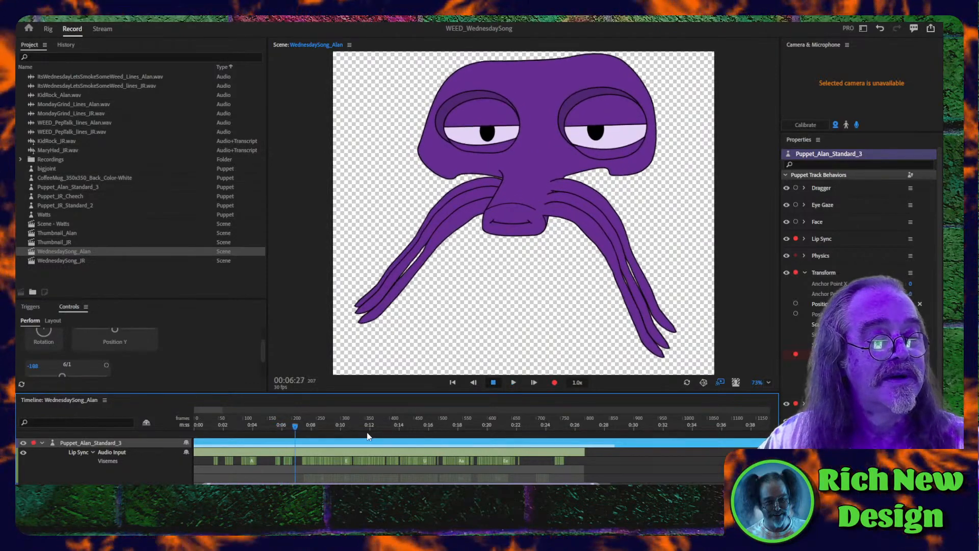
pyautogui.click(274, 425)
pyautogui.moveTo(274, 425); pyautogui.dragTo(270, 425)
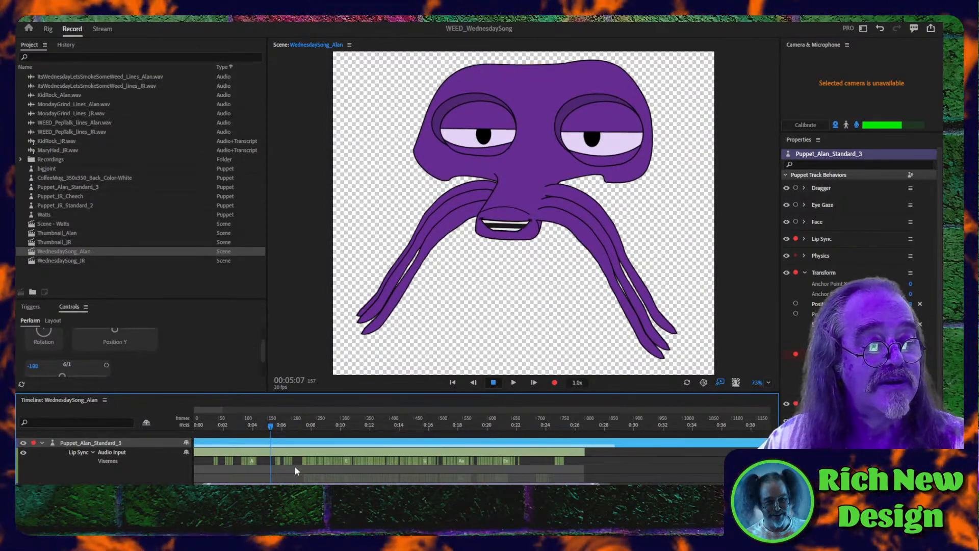
# - Delete the JR lines audio track from the scene and unmute the Alan lines audio track
pyautogui.scroll(-1, 305, 481)
pyautogui.scroll(-6, 305, 480)
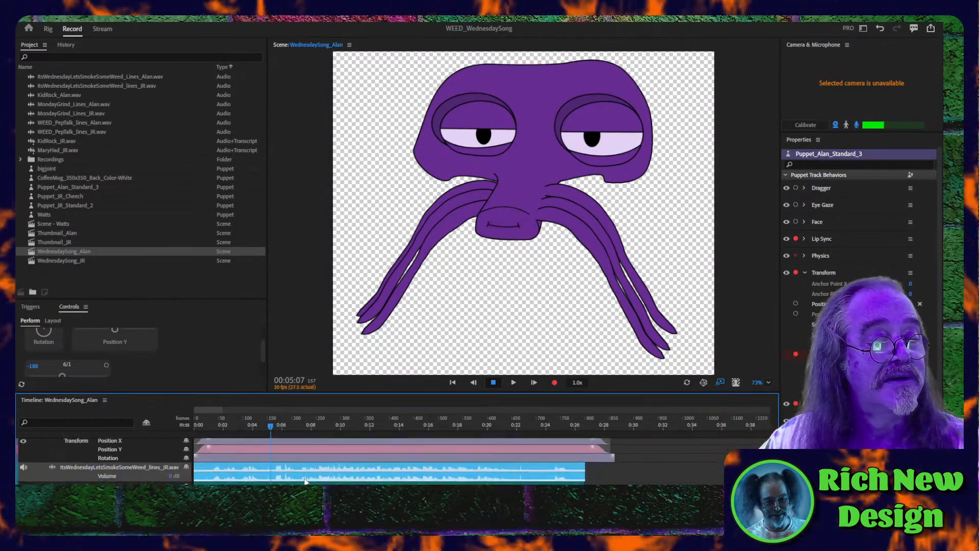
pyautogui.click(119, 481)
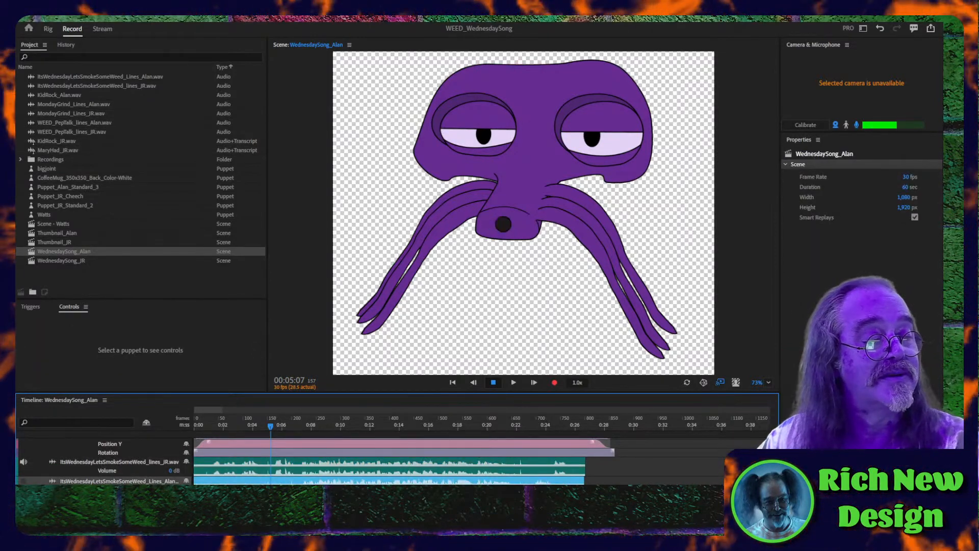
pyautogui.click(314, 468)
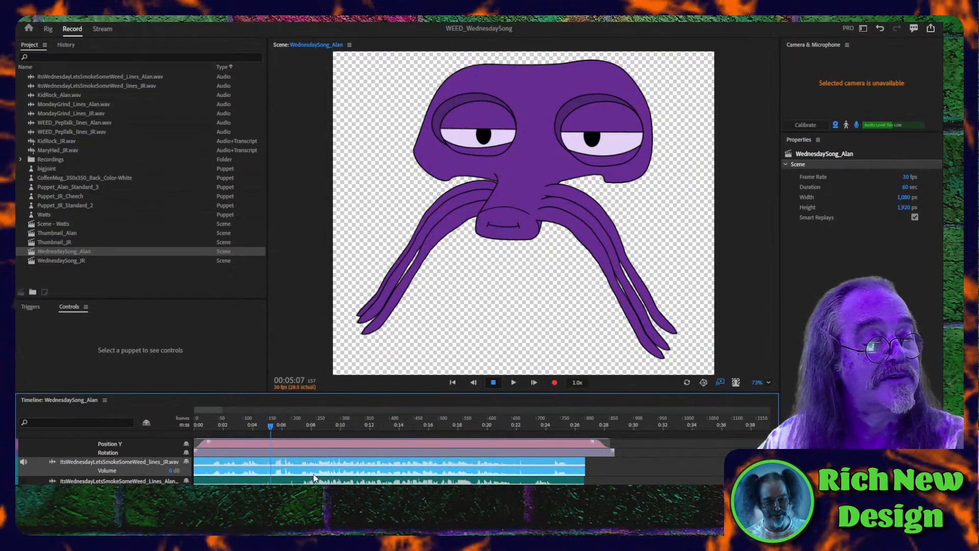
pyautogui.press('Delete')
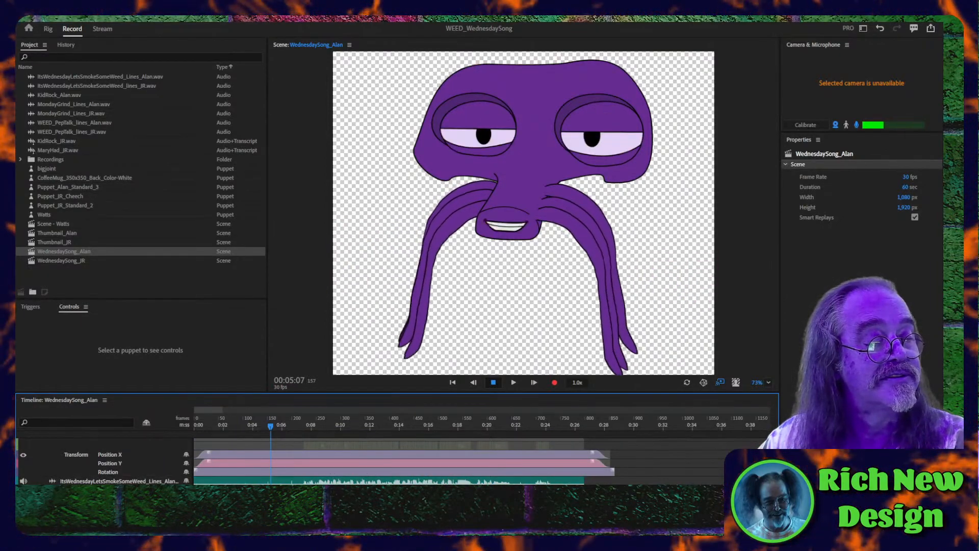
# - Delete the three viseme groups before the playhead from the new lip sync take
pyautogui.scroll(3, 254, 475)
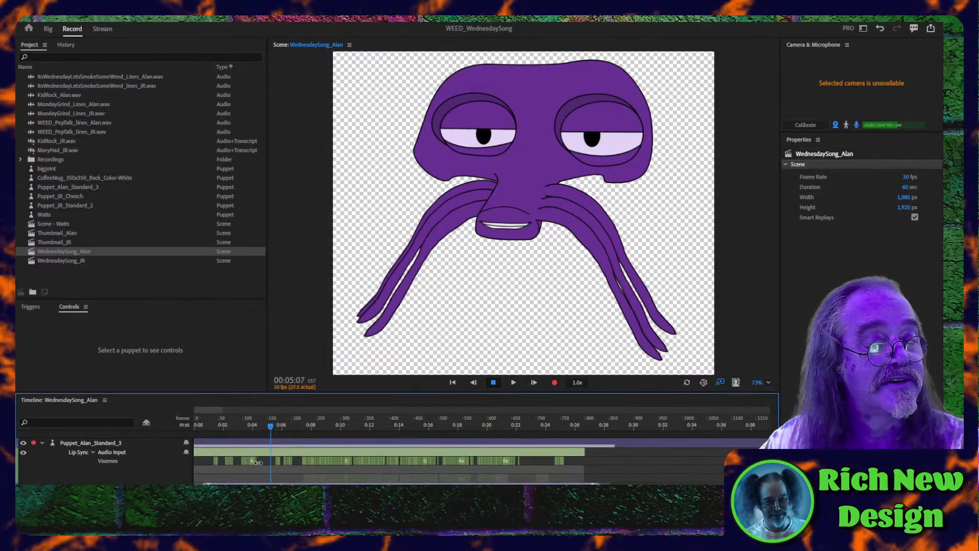
pyautogui.click(242, 460)
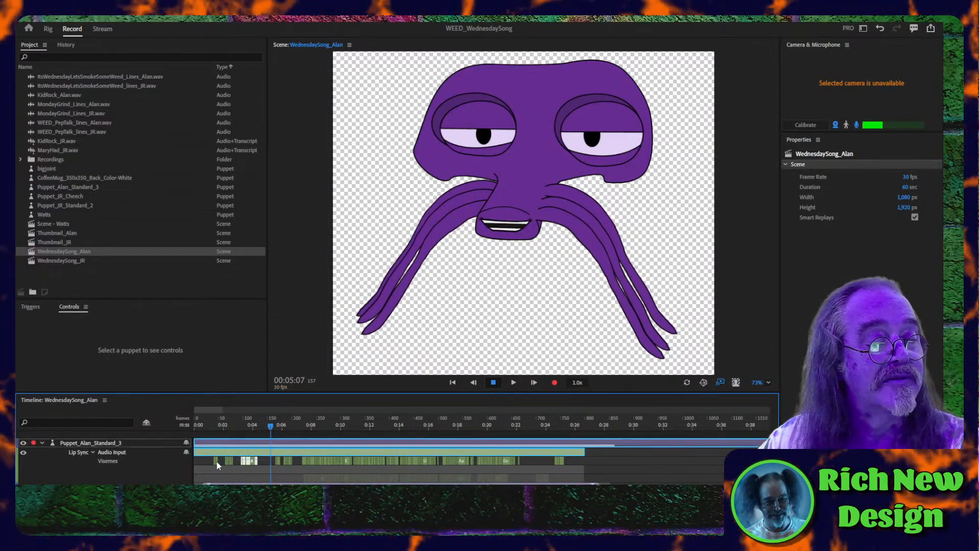
pyautogui.moveTo(210, 462); pyautogui.dragTo(210, 461)
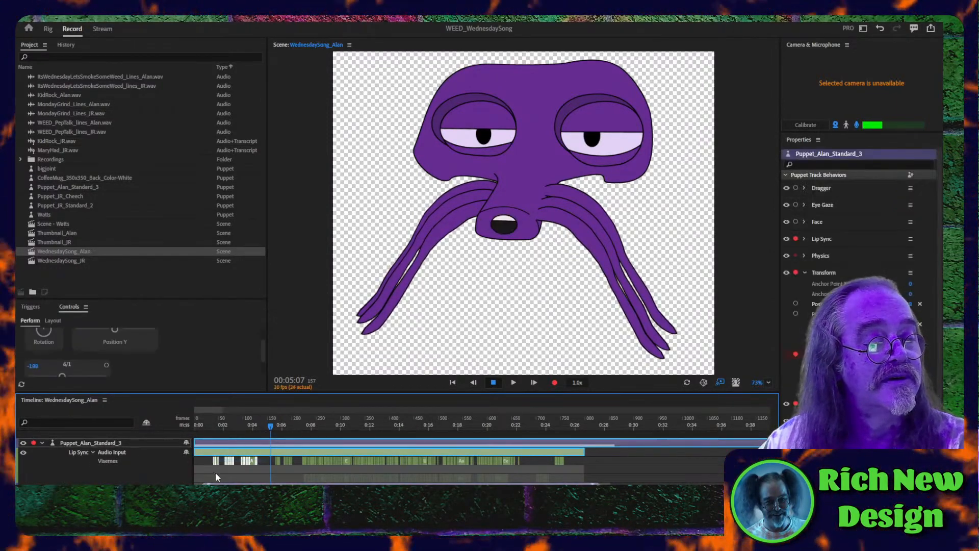
pyautogui.press('Delete')
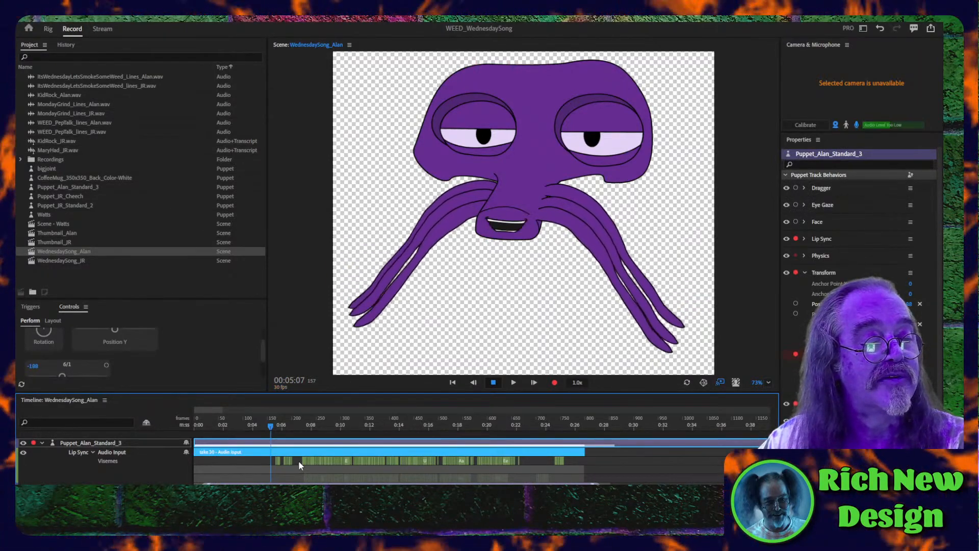
# - Delete all visemes after about 0:07 from the new lip sync take and shorten the take to end there
pyautogui.moveTo(298, 460); pyautogui.dragTo(414, 461)
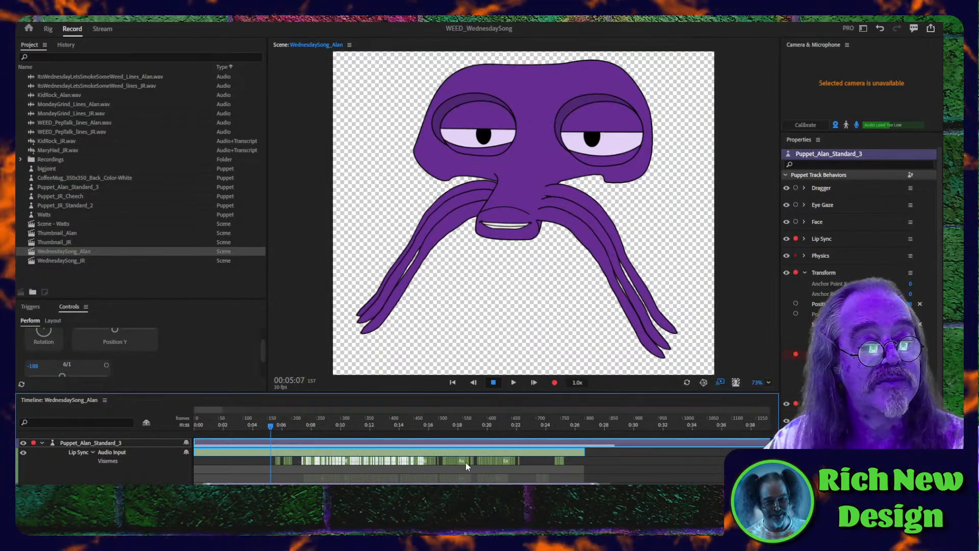
pyautogui.moveTo(502, 462); pyautogui.dragTo(579, 465)
pyautogui.press('Delete')
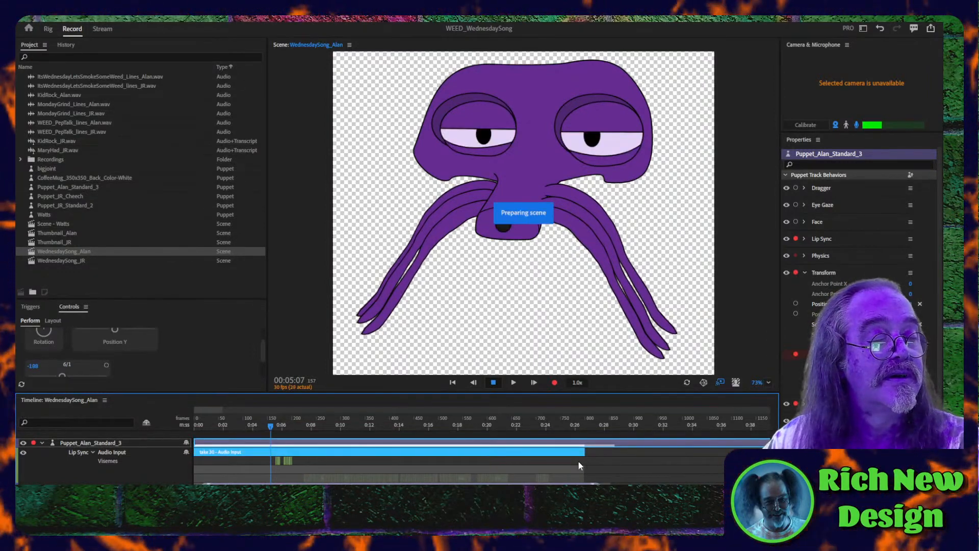
pyautogui.moveTo(503, 455); pyautogui.dragTo(291, 452)
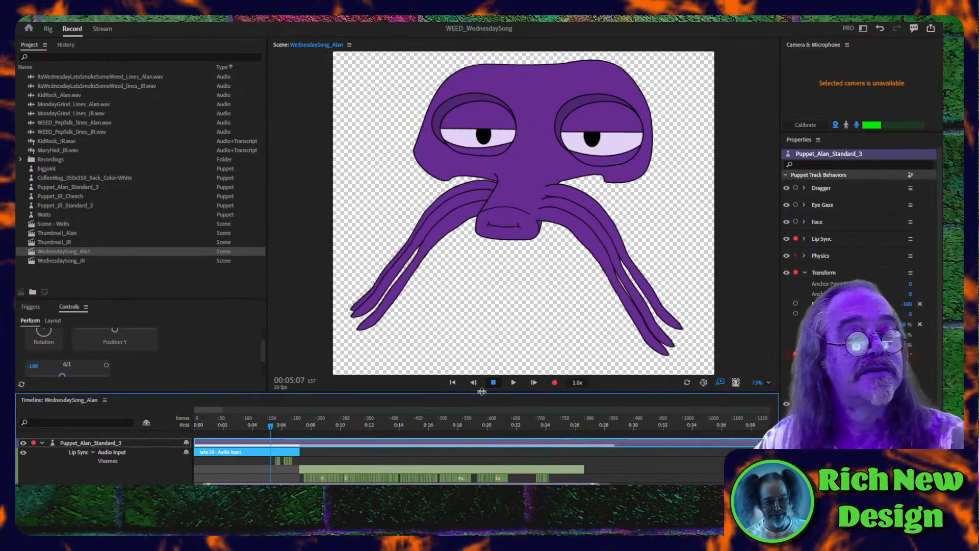
# - Return the scene to its start, switch to Premiere Pro, and play the WEED_WednesdaySong sequence through about 00:00:20, stopping at 00:00:21:24
pyautogui.click(451, 382)
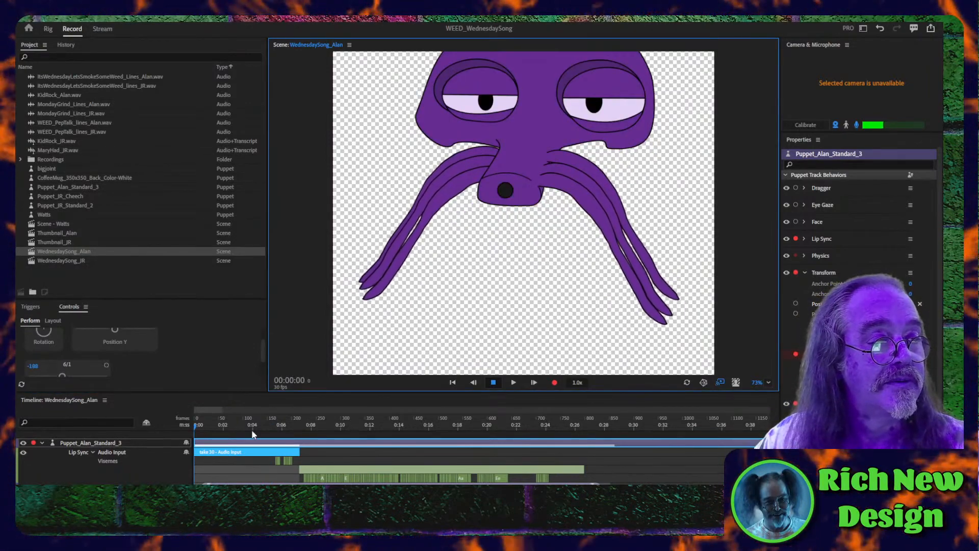
pyautogui.press('space')
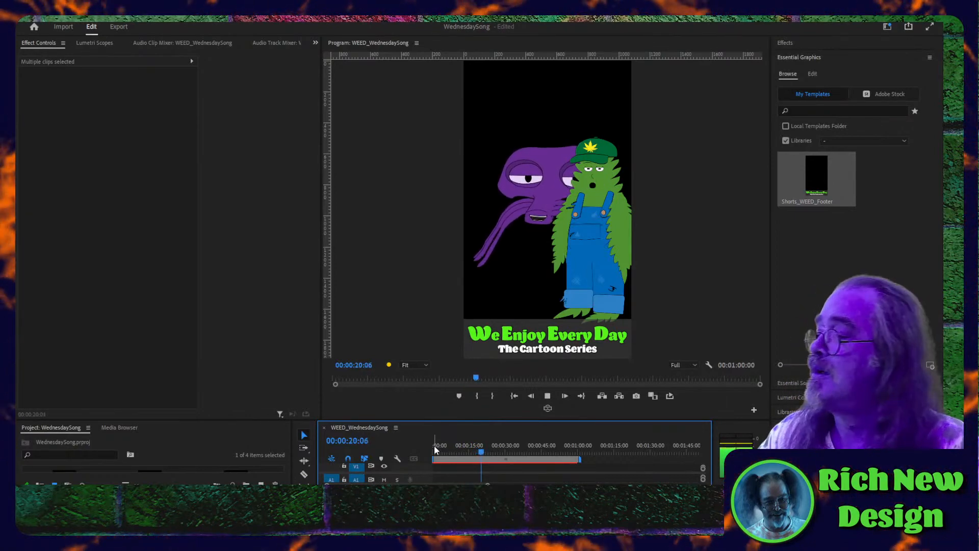
pyautogui.press('space')
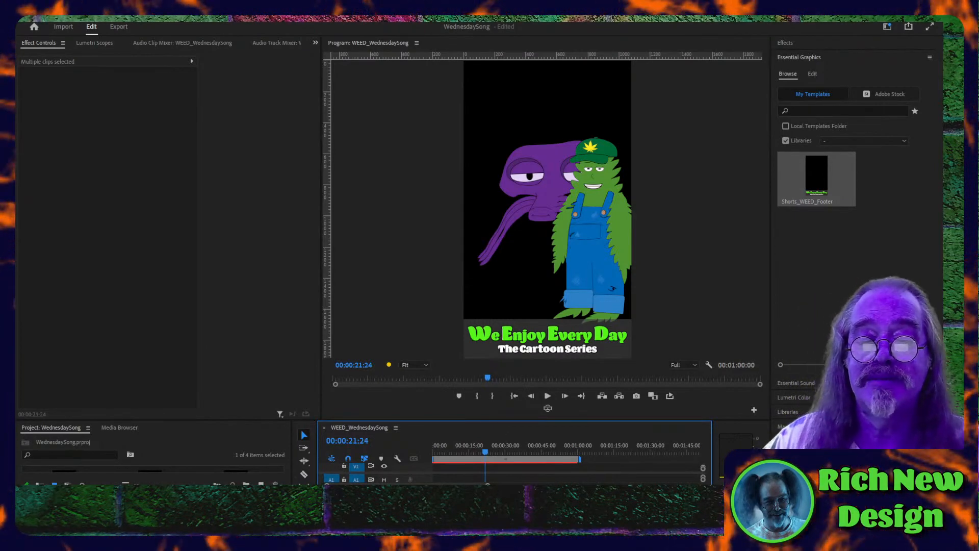
pyautogui.hotkey('alt', 'Tab')
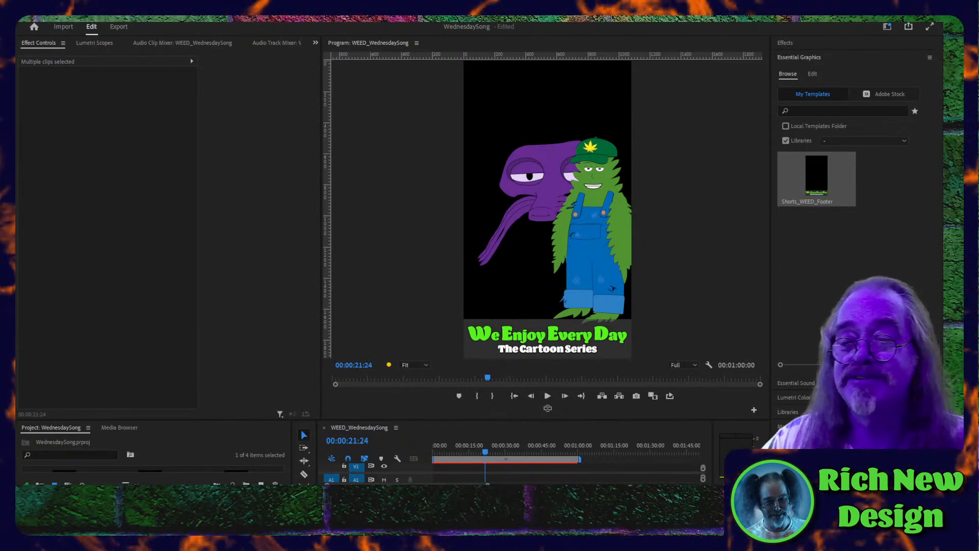